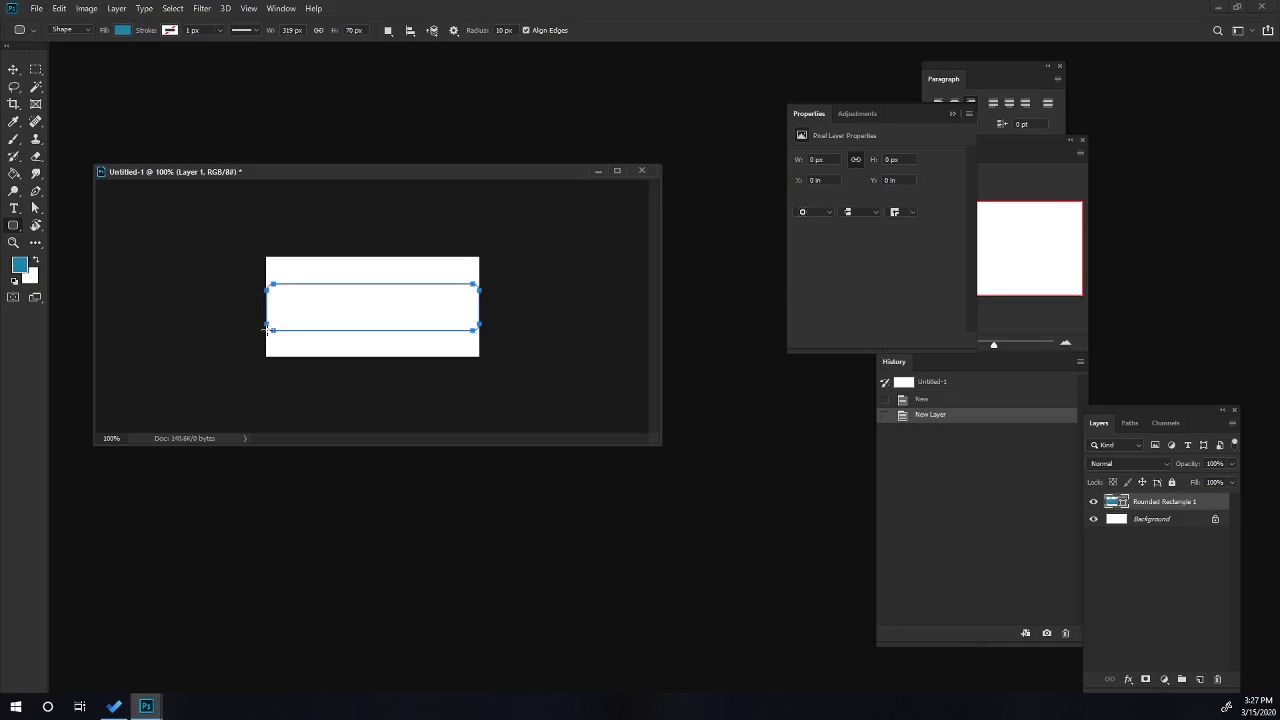
Draw a blue rounded rectangle about 319 by 70 px across the canvas and move it down towards the lower edge.
{"action": "left_click_drag", "start_coordinate": [266, 328], "coordinate": [266, 329]}
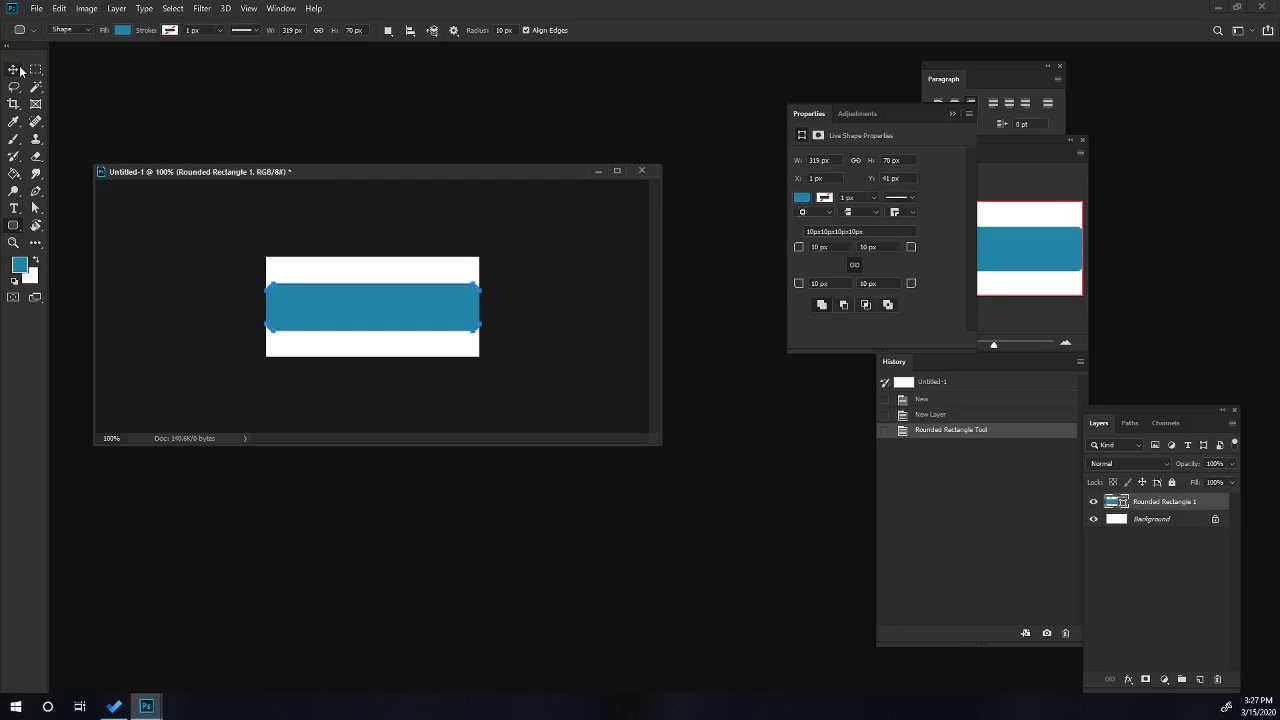
{"action": "left_click", "coordinate": [17, 70]}
{"action": "left_click_drag", "start_coordinate": [372, 312], "coordinate": [372, 337]}
{"action": "key", "text": "ctrl+t"}
{"action": "left_click_drag", "start_coordinate": [479, 306], "coordinate": [481, 303]}
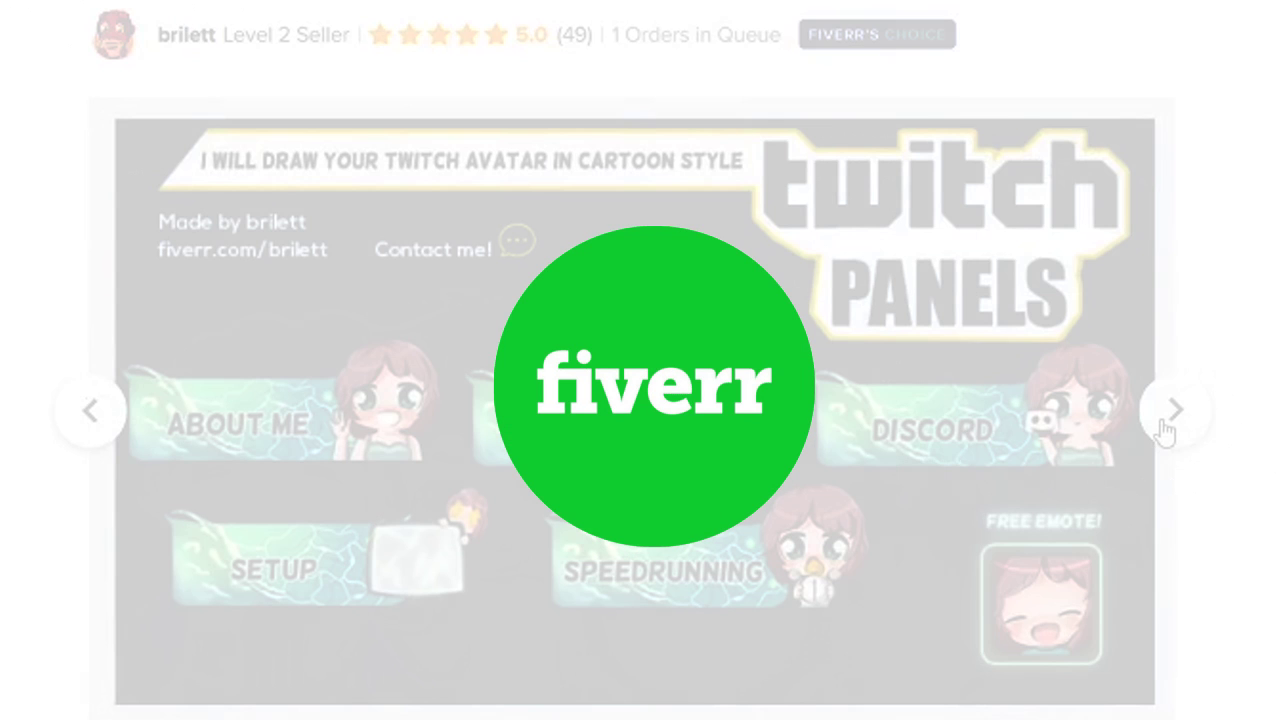
Switch to the Fiverr gig page and browse the sample Twitch panel images in its gallery.
{"action": "left_click", "coordinate": [1165, 432]}
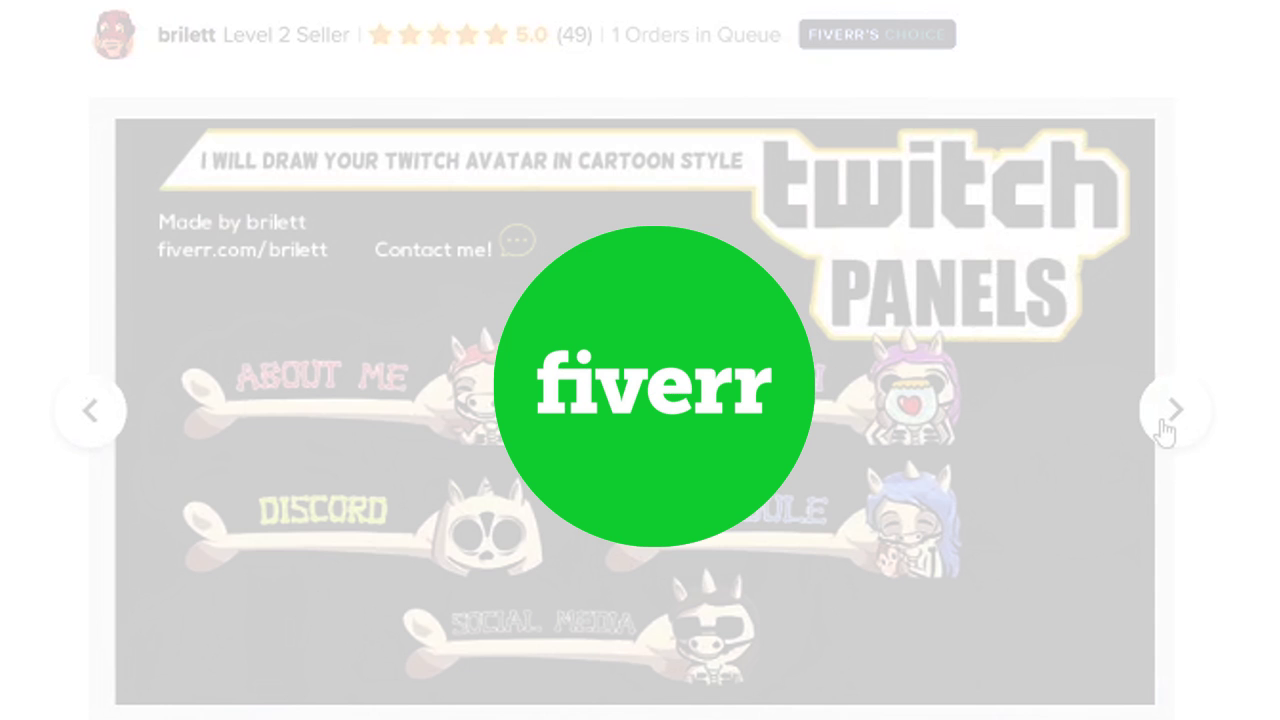
{"action": "left_click", "coordinate": [1165, 432]}
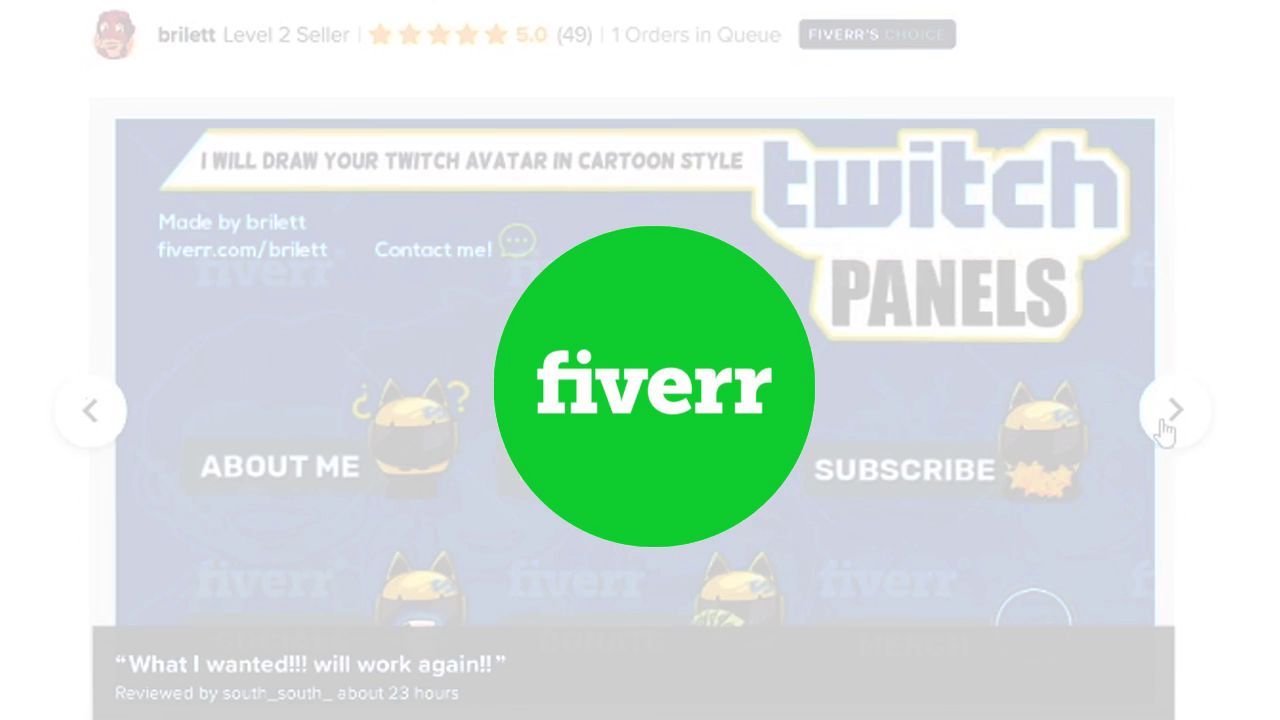
{"action": "left_click", "coordinate": [1165, 432]}
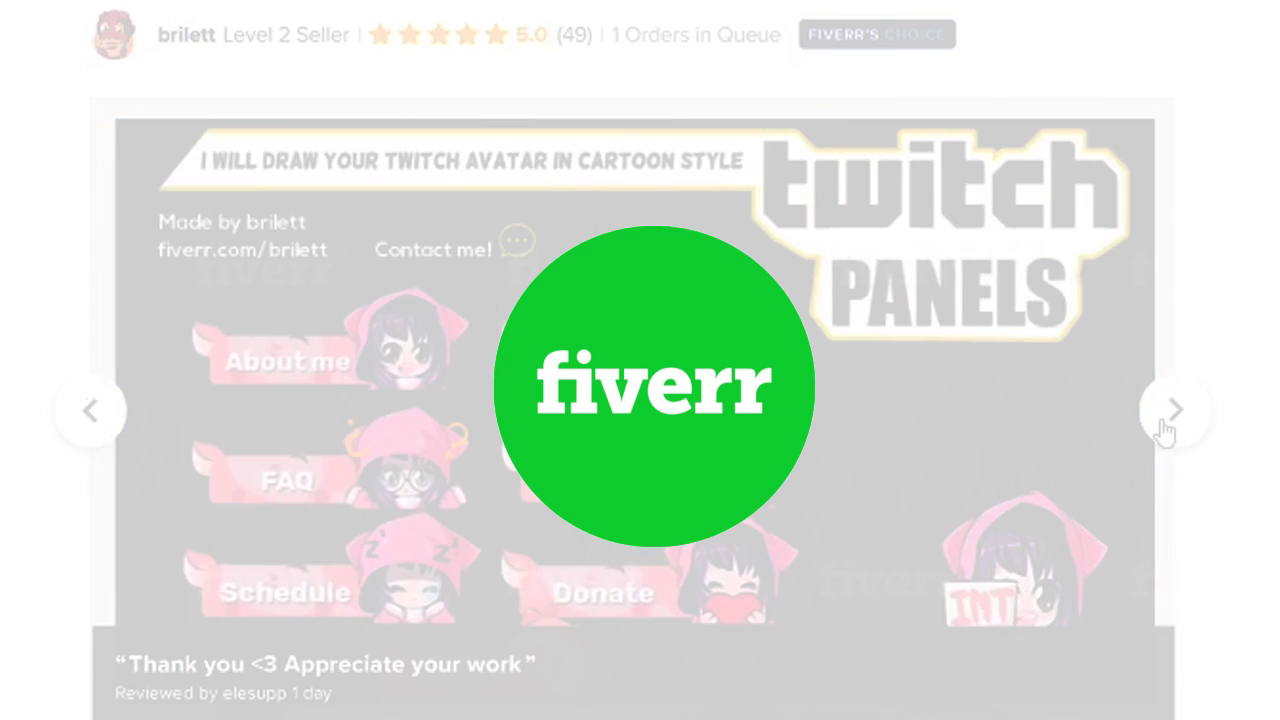
{"action": "left_click", "coordinate": [1165, 432]}
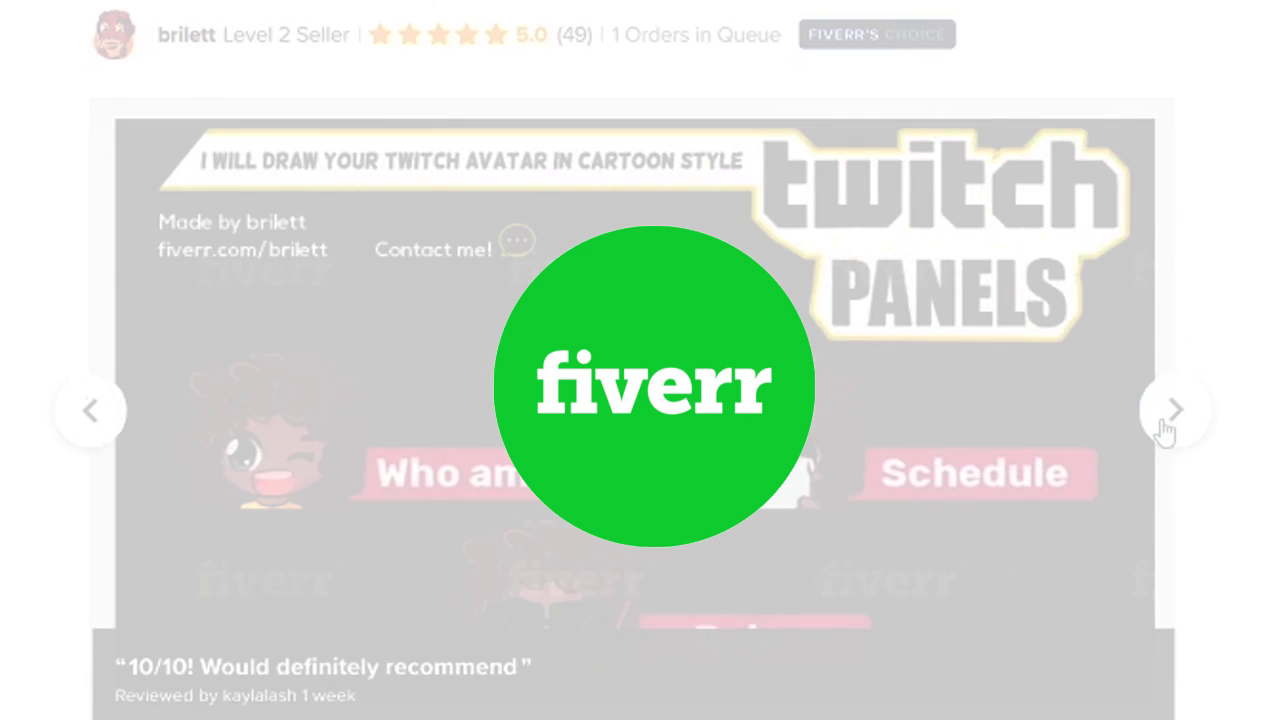
{"action": "left_click", "coordinate": [1165, 432]}
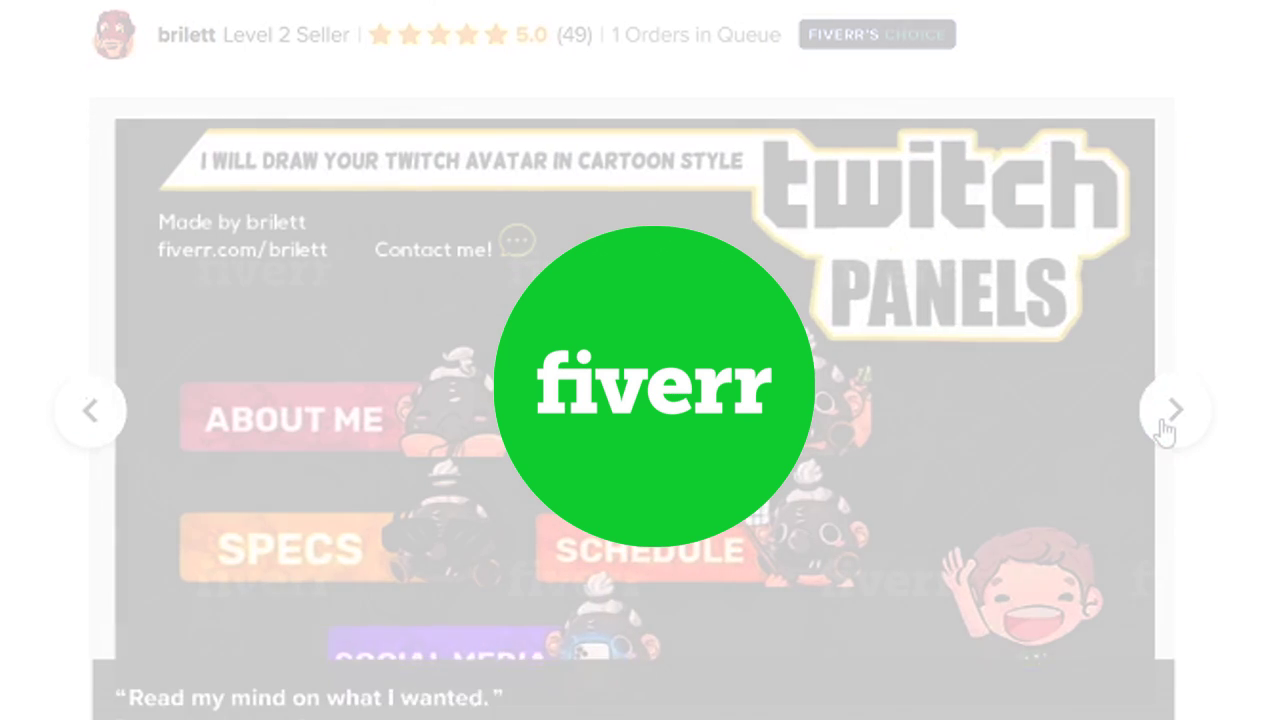
{"action": "left_click", "coordinate": [1165, 432]}
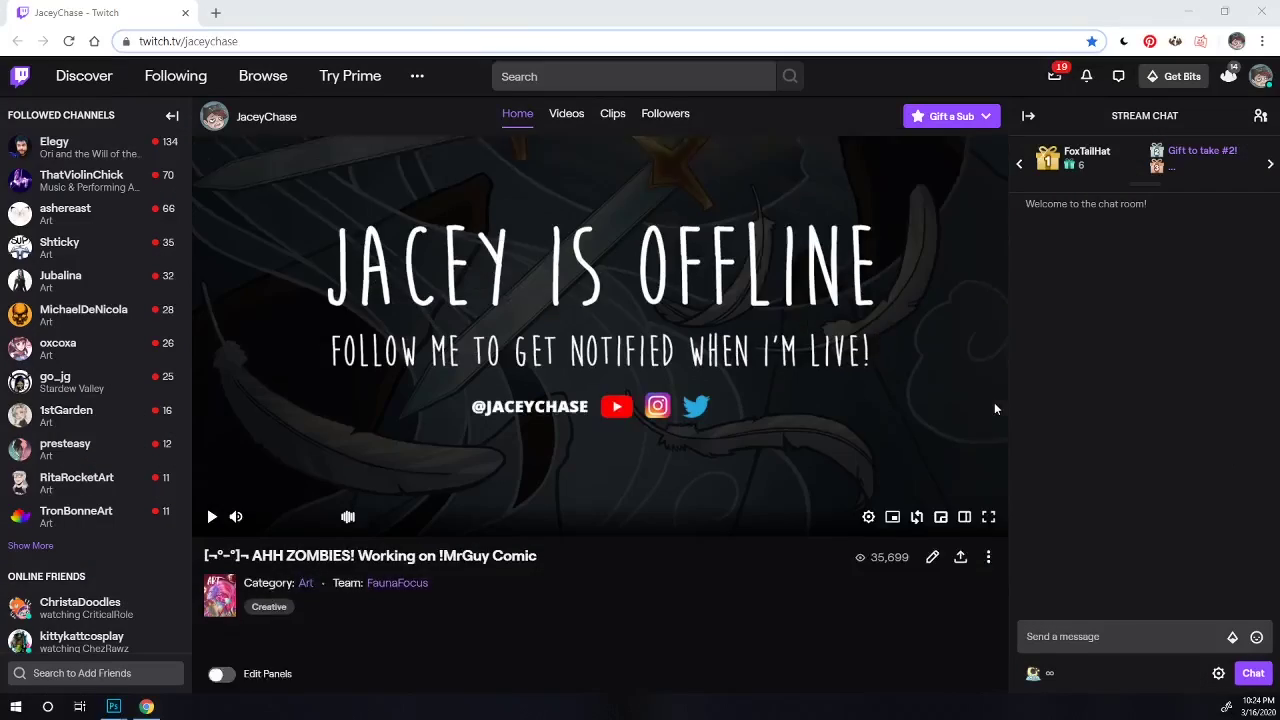
Switch to the Twitch channel page and look over the information panels below the video player.
{"action": "scroll", "coordinate": [994, 402], "scroll_direction": "down", "scroll_amount": 5}
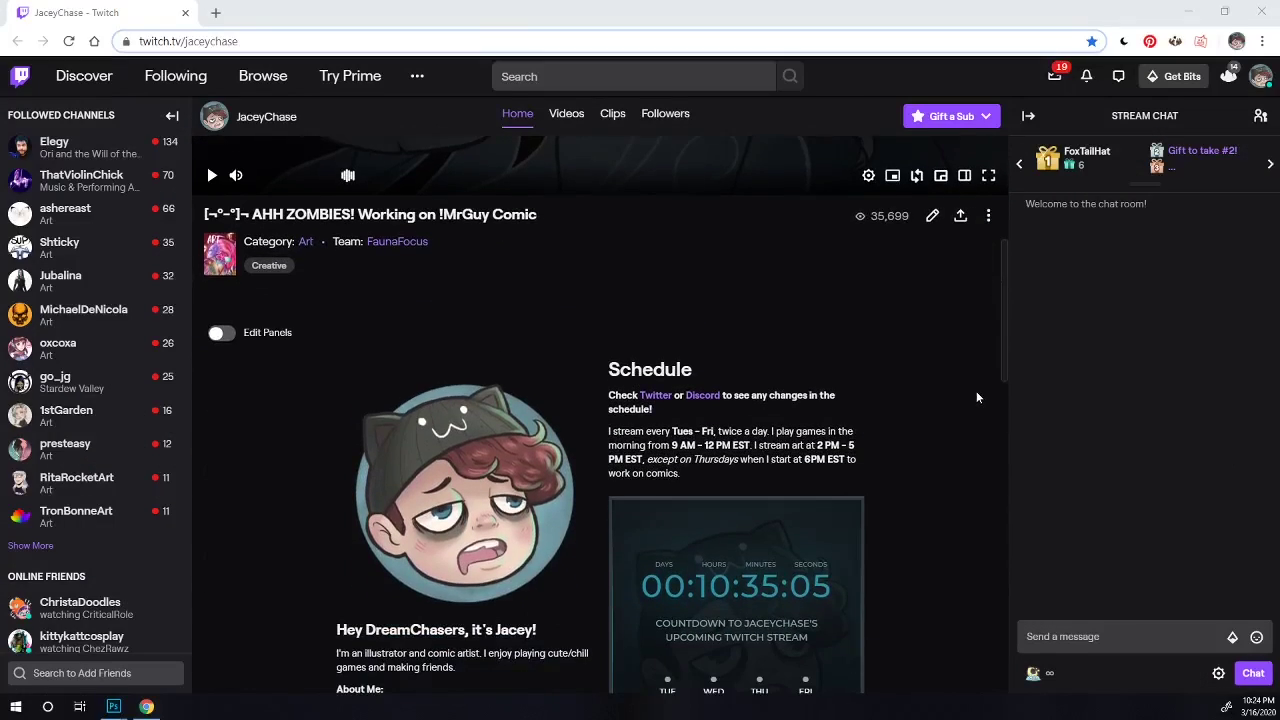
{"action": "scroll", "coordinate": [975, 397], "scroll_direction": "up", "scroll_amount": 2}
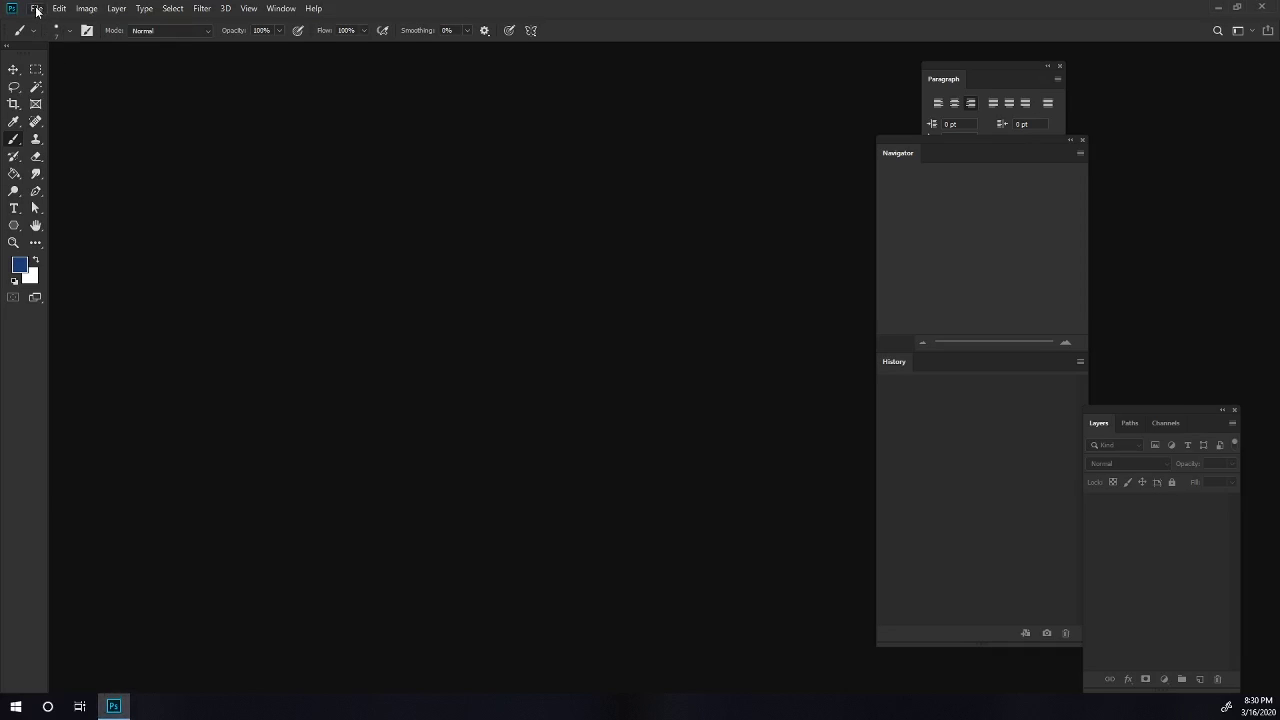
Create a new 320 by 150 px document with a white background and float it in a smaller window.
{"action": "left_click", "coordinate": [36, 9]}
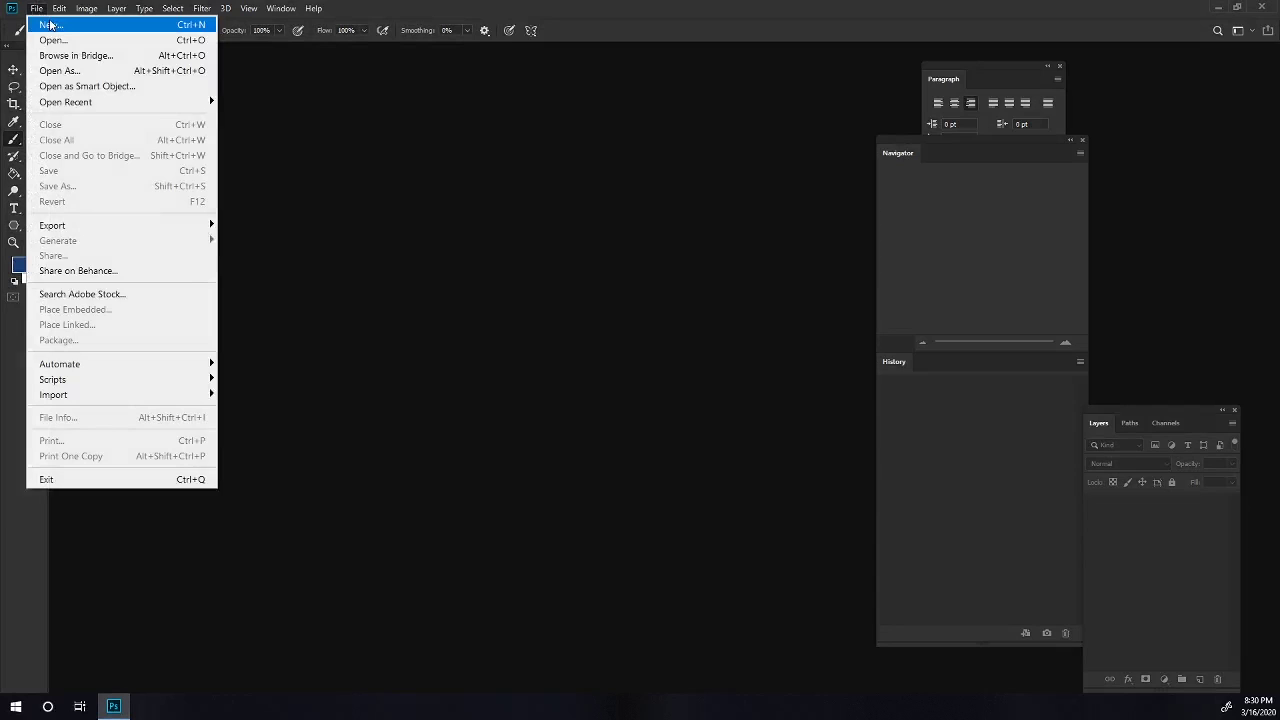
{"action": "left_click", "coordinate": [50, 25]}
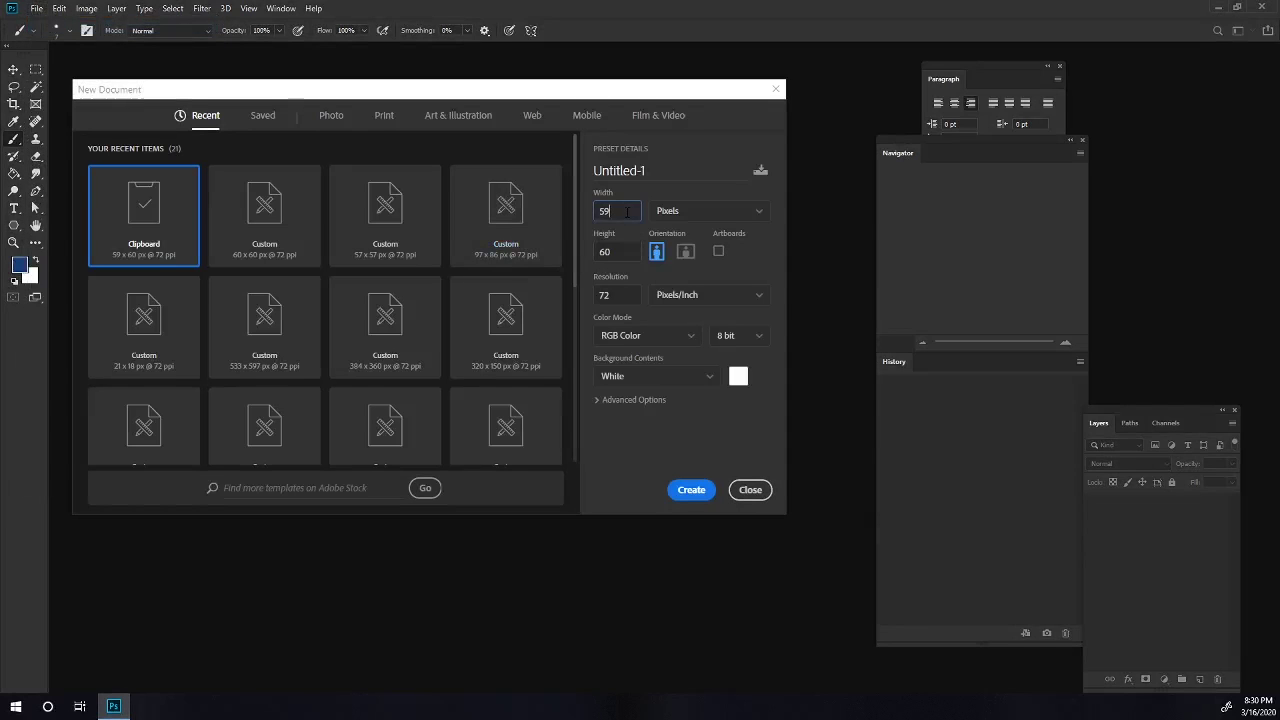
{"action": "type", "text": "230"}
{"action": "key", "text": "Return"}
{"action": "left_click_drag", "start_coordinate": [102, 50], "coordinate": [176, 100]}
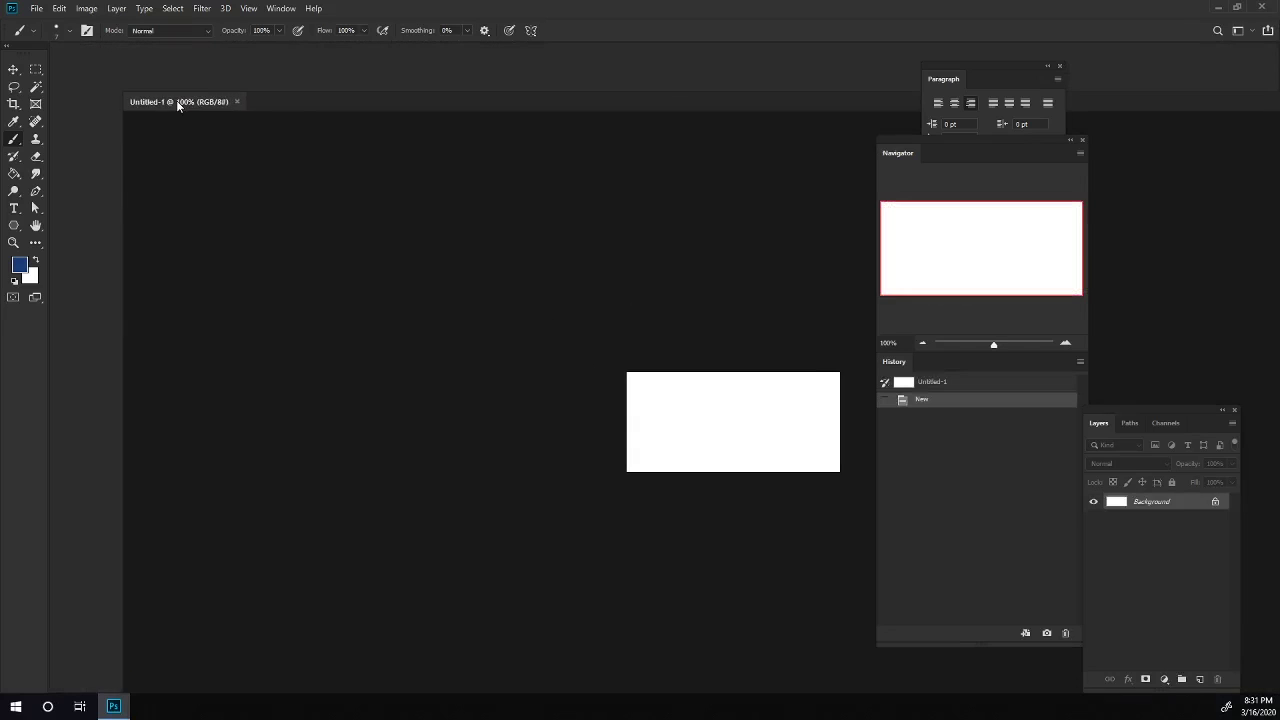
{"action": "left_click_drag", "start_coordinate": [350, 221], "coordinate": [567, 389]}
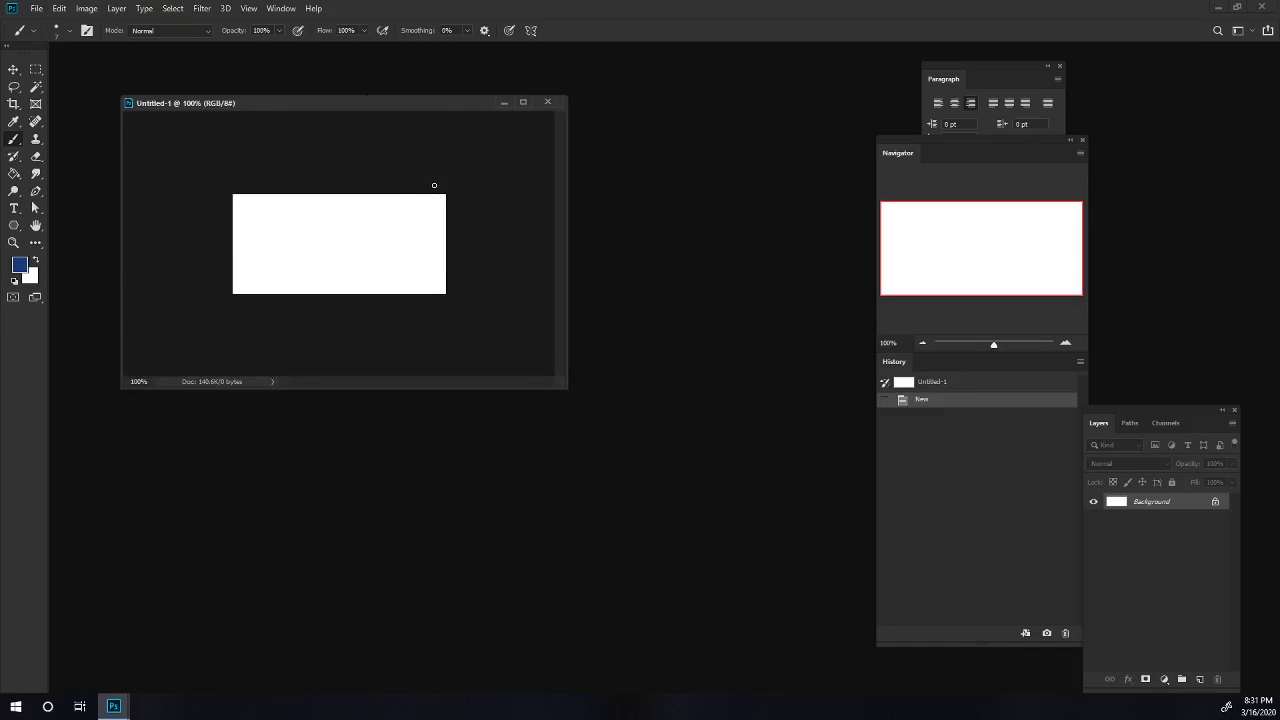
Set the foreground colour to a medium blue, about #1285bb.
{"action": "left_click", "coordinate": [19, 263]}
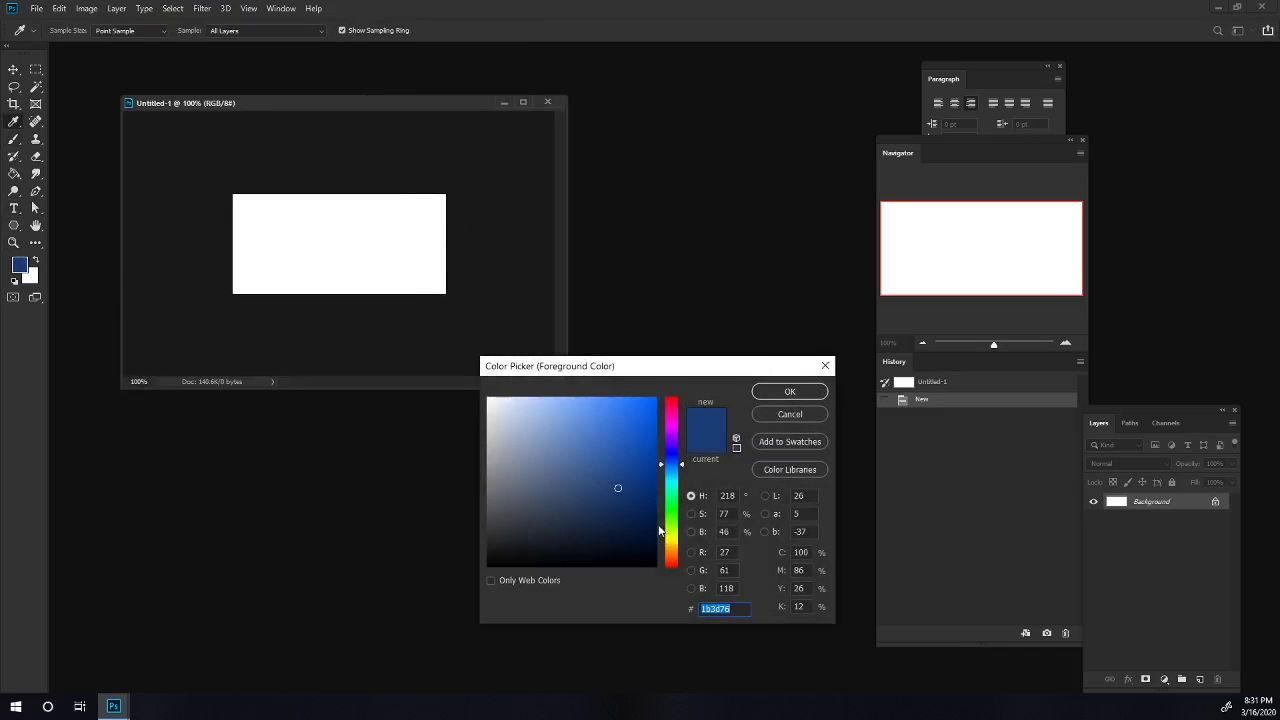
{"action": "left_click", "coordinate": [672, 472]}
{"action": "left_click_drag", "start_coordinate": [628, 444], "coordinate": [641, 442]}
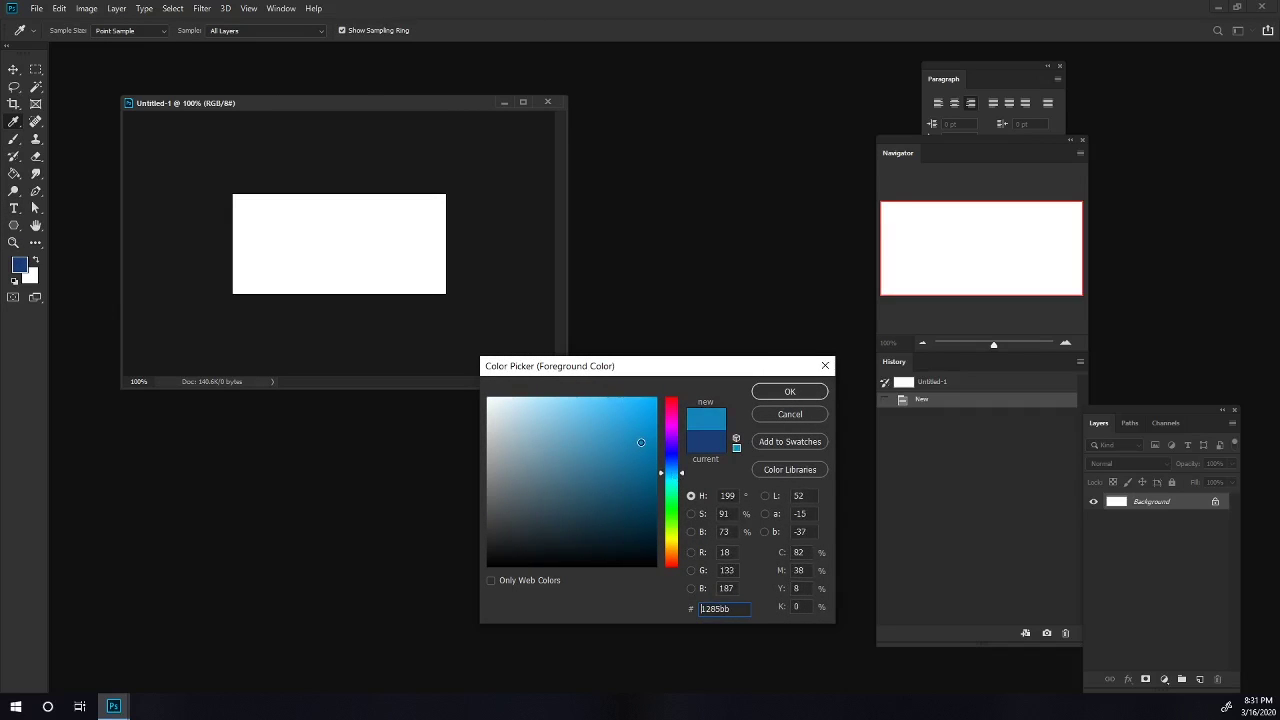
{"action": "left_click", "coordinate": [789, 391]}
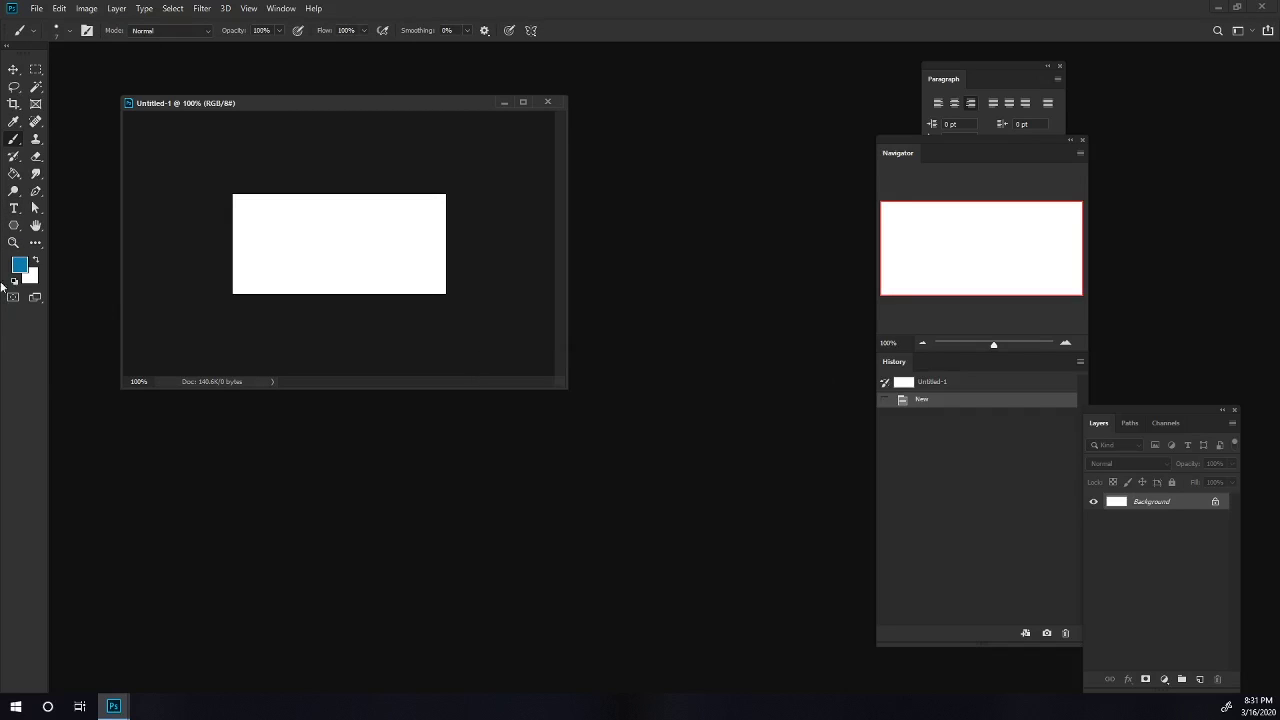
Draw a blue rounded rectangle about 320 by 77 px with a 10 px radius across the full canvas width.
{"action": "left_click", "coordinate": [15, 225]}
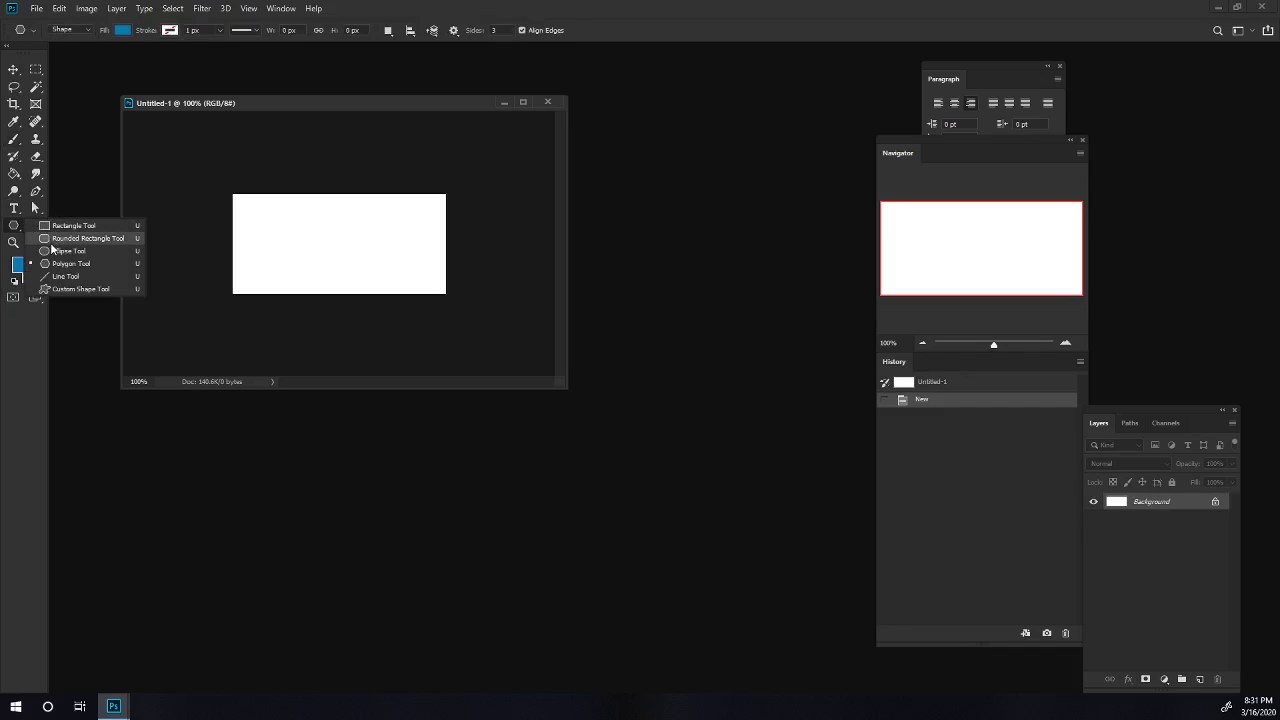
{"action": "left_click", "coordinate": [51, 243]}
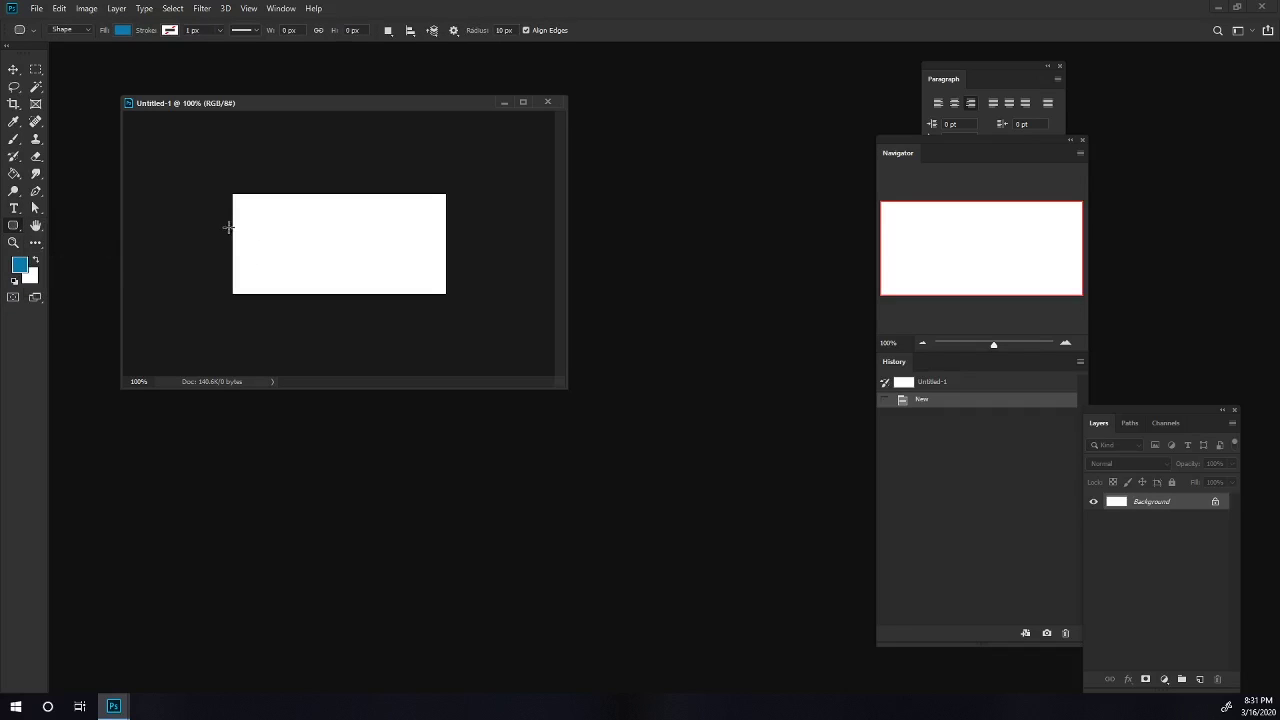
{"action": "left_click_drag", "start_coordinate": [235, 220], "coordinate": [446, 269]}
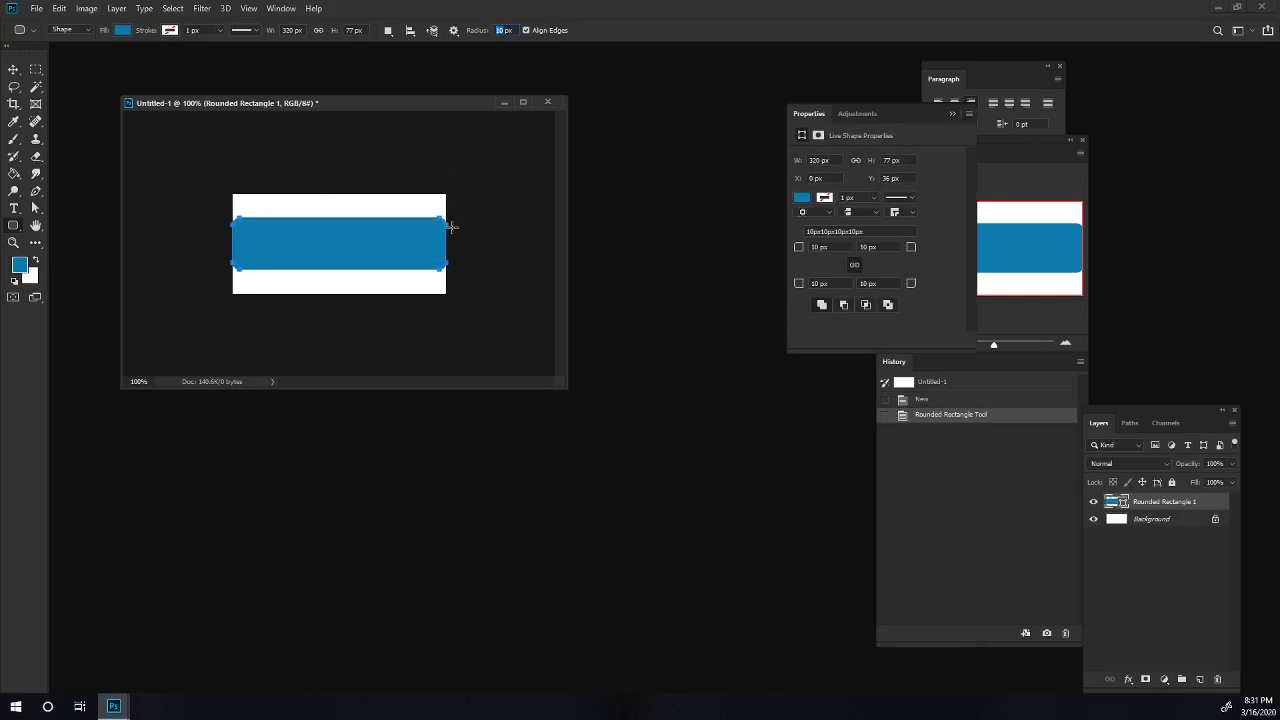
Move the rounded rectangle straight down to the canvas's lower edge and apply a free transform to it.
{"action": "left_click", "coordinate": [14, 70]}
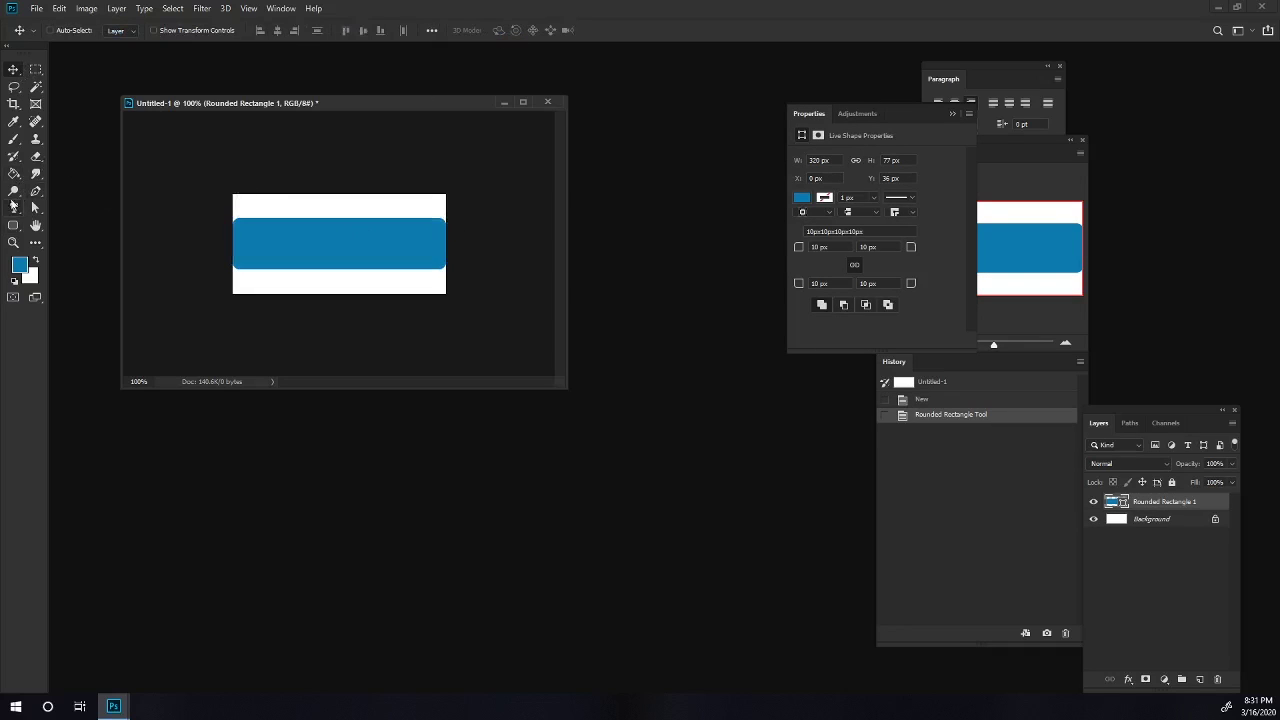
{"action": "left_click_drag", "start_coordinate": [394, 248], "coordinate": [395, 261]}
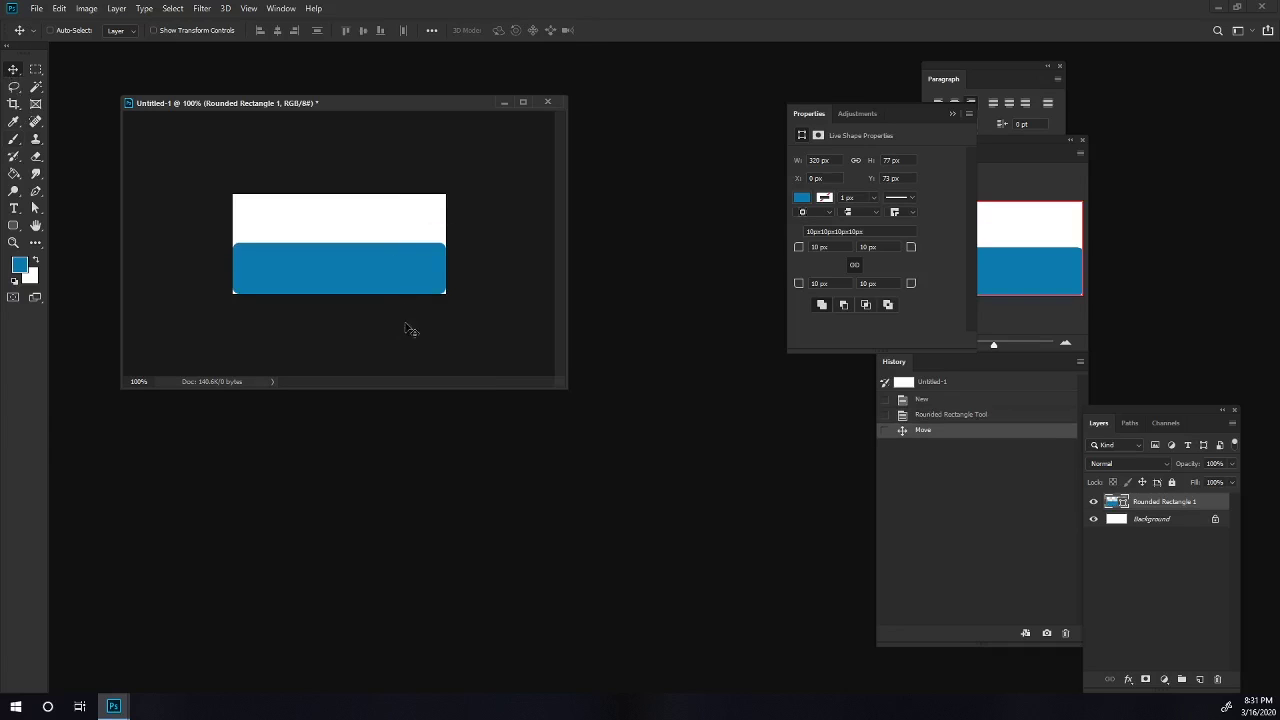
{"action": "key", "text": "ctrl+t"}
{"action": "double_click", "coordinate": [407, 268]}
{"action": "left_click_drag", "start_coordinate": [318, 257], "coordinate": [312, 266]}
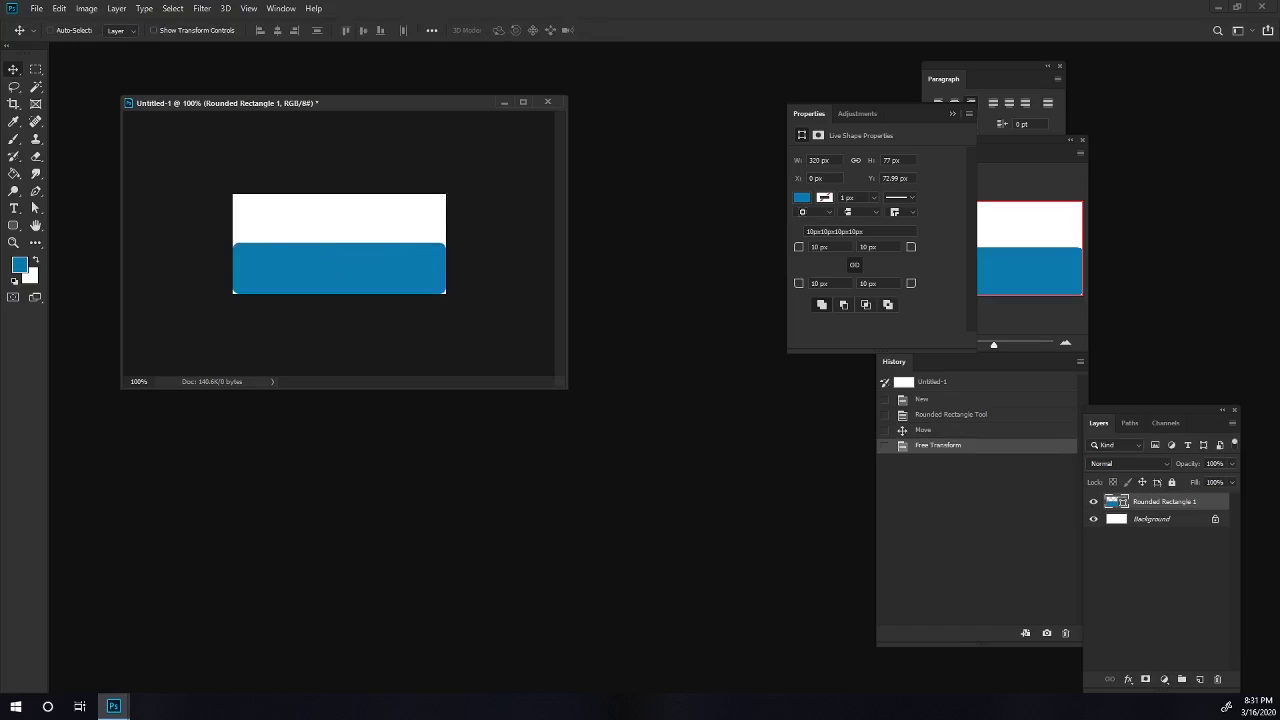
{"action": "left_click", "coordinate": [19, 209]}
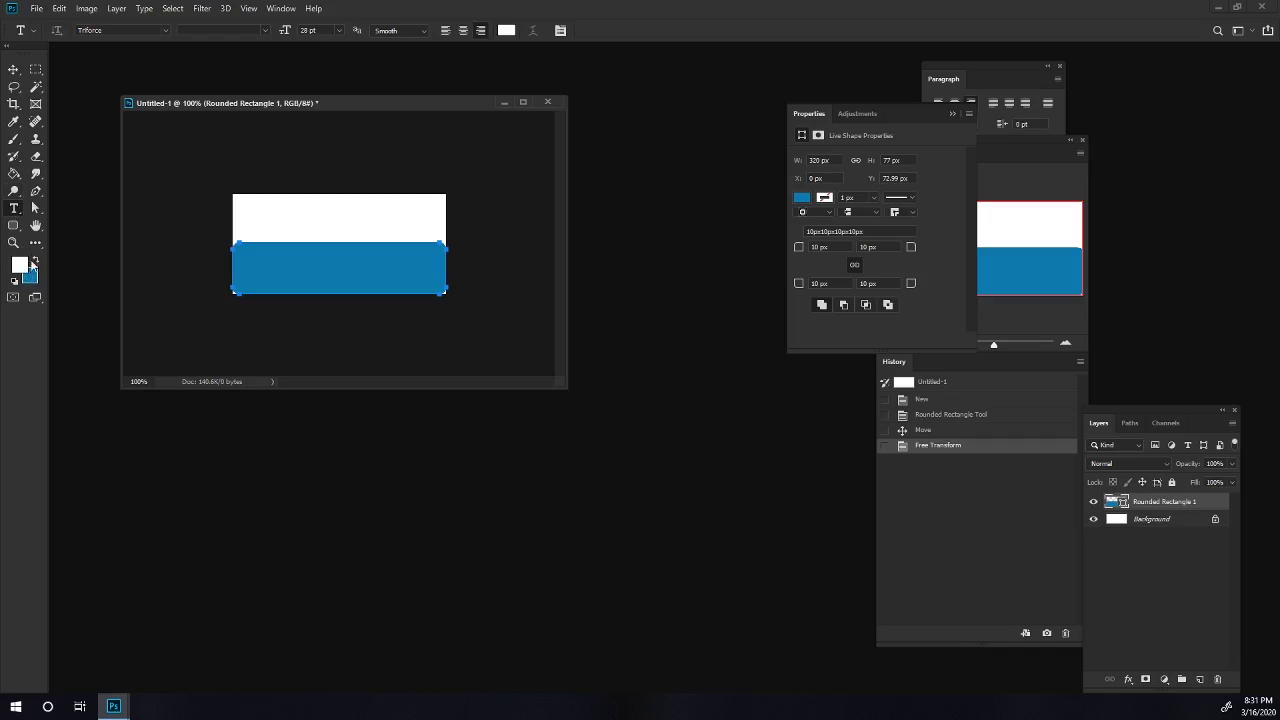
{"action": "left_click", "coordinate": [305, 270]}
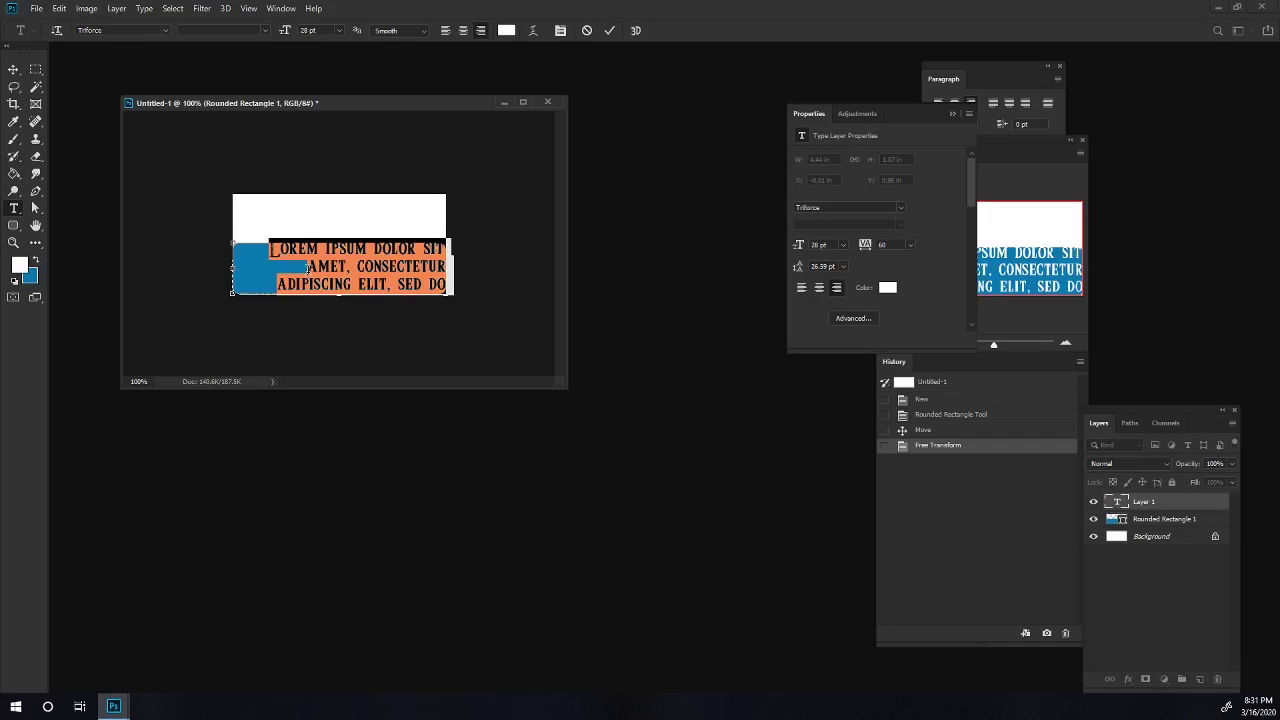
{"action": "left_click", "coordinate": [13, 69]}
{"action": "key", "text": "ctrl+z"}
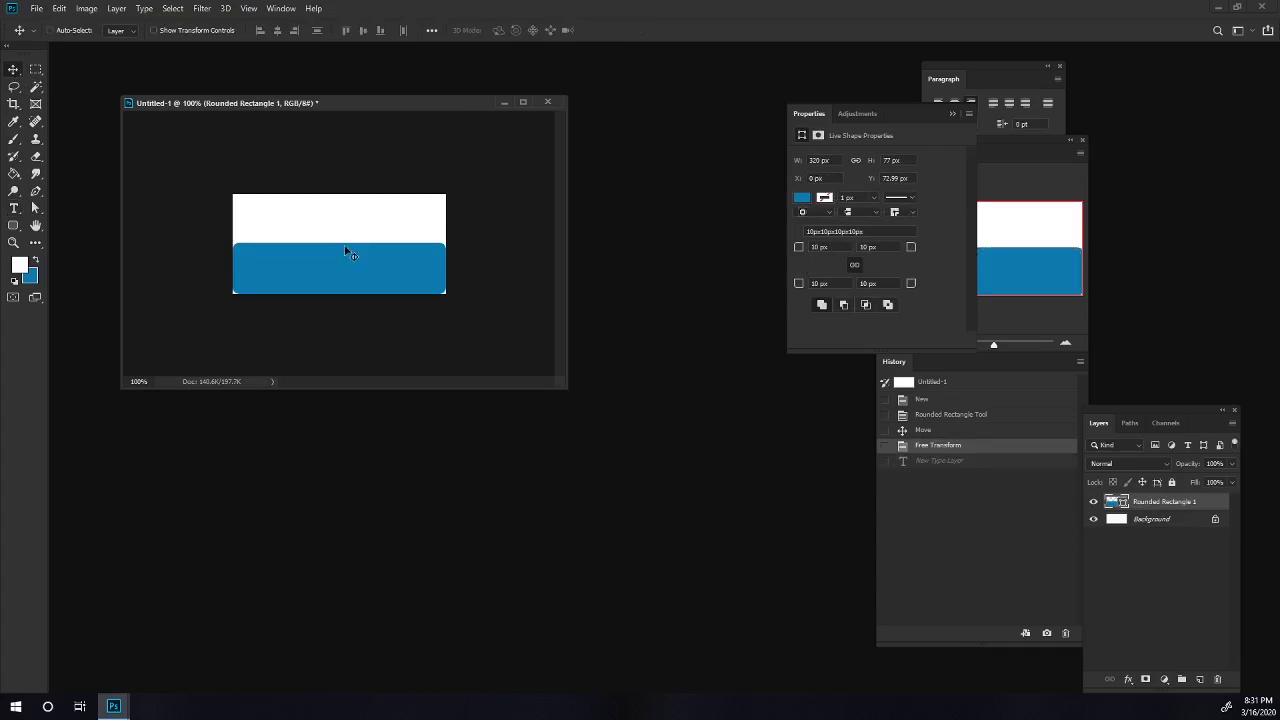
Draw a text frame about 3.29 in wide with the Type tool and adjust its height to fit inside the blue rectangle.
{"action": "left_click", "coordinate": [15, 207]}
{"action": "left_click_drag", "start_coordinate": [273, 222], "coordinate": [432, 268]}
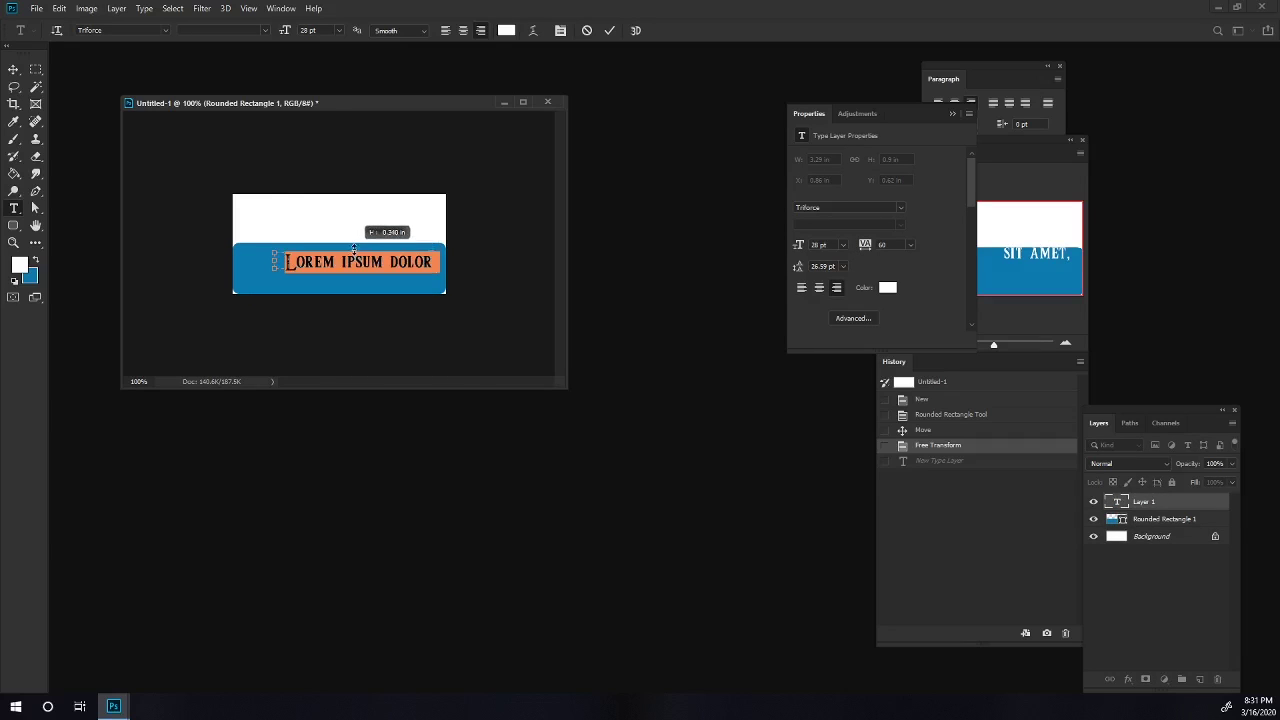
{"action": "left_click", "coordinate": [352, 265]}
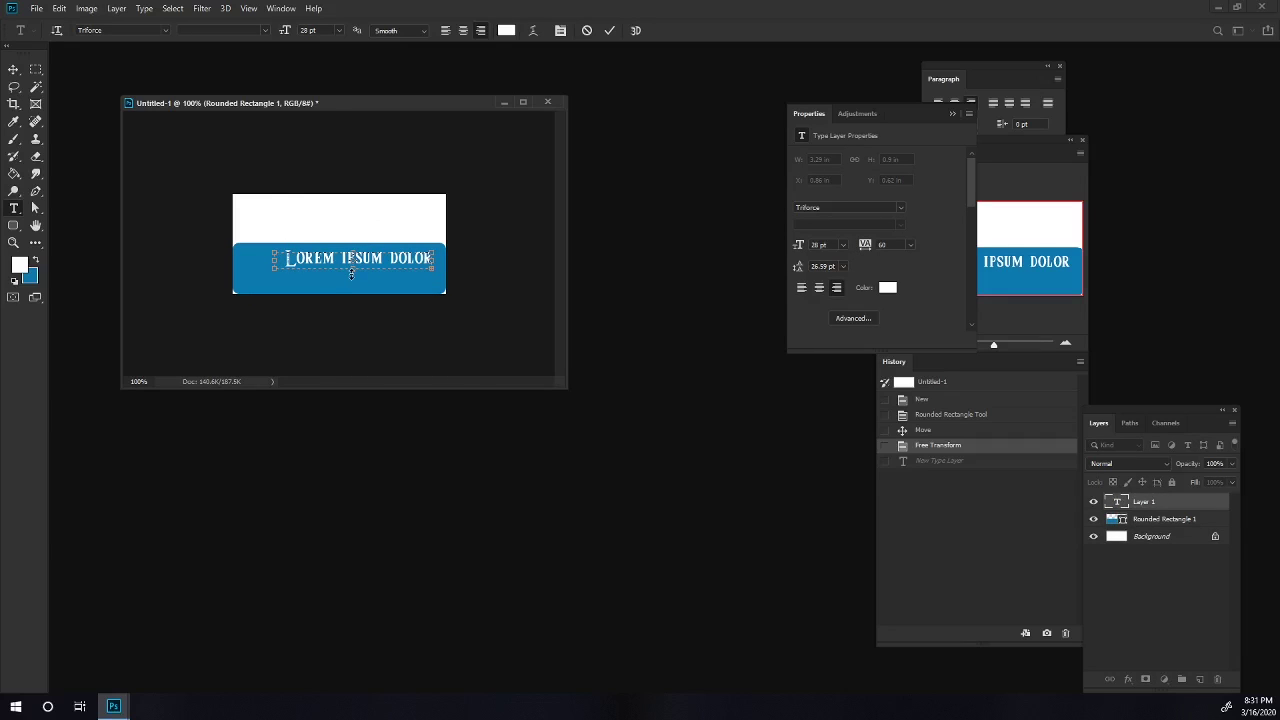
{"action": "left_click_drag", "start_coordinate": [352, 280], "coordinate": [352, 283]}
Replace the placeholder text in the frame with "Donate".
{"action": "left_click_drag", "start_coordinate": [284, 258], "coordinate": [428, 257]}
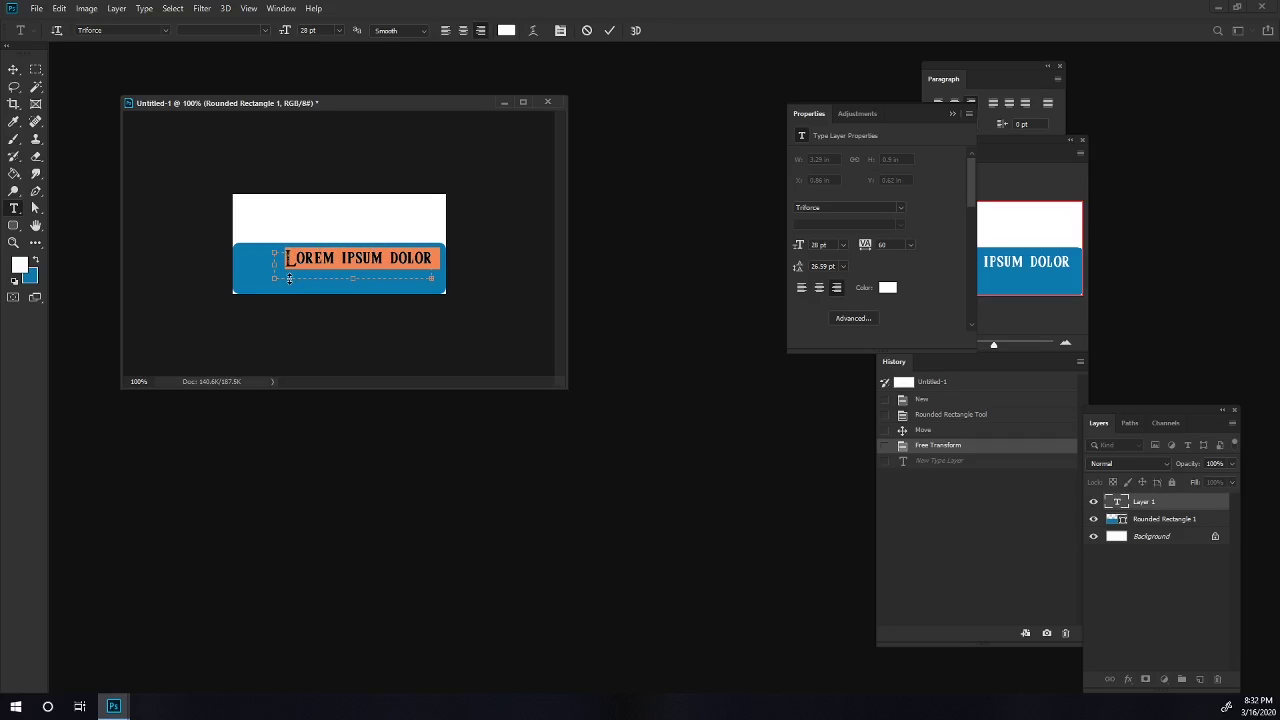
{"action": "type", "text": "DONSIT AMET,"}
{"action": "key", "text": "ctrl+a"}
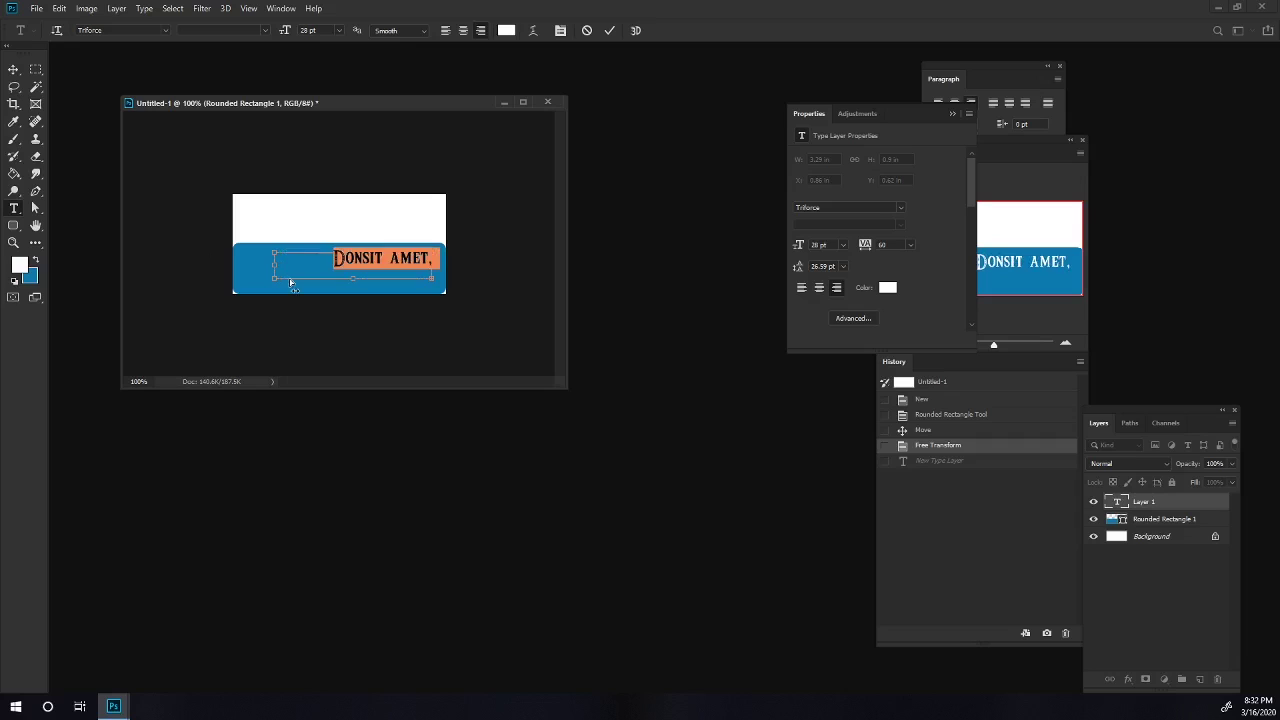
{"action": "key", "text": "BackSpace"}
{"action": "type", "text": "DONA"}
{"action": "key", "text": "ctrl+a"}
{"action": "key", "text": "BackSpace"}
{"action": "type", "text": "DONATE"}
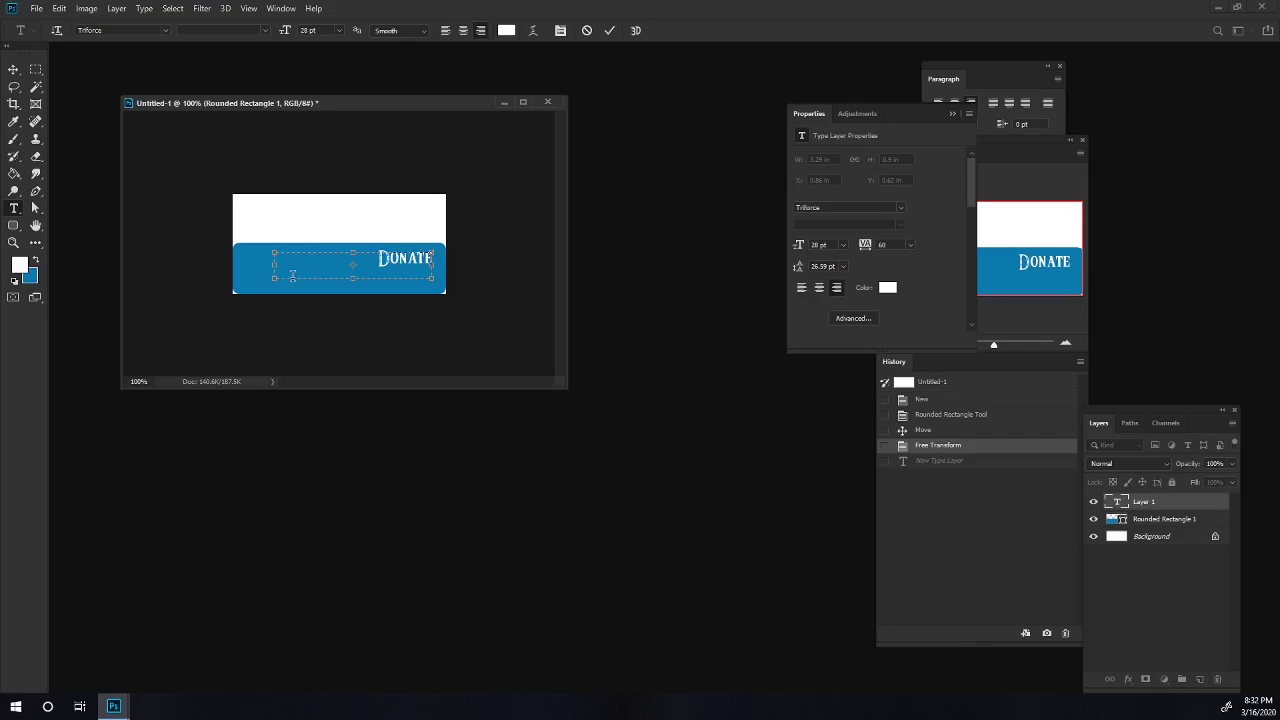
Set the font size of the whole "Donate" text to 48 pt.
{"action": "key", "text": "ctrl+a"}
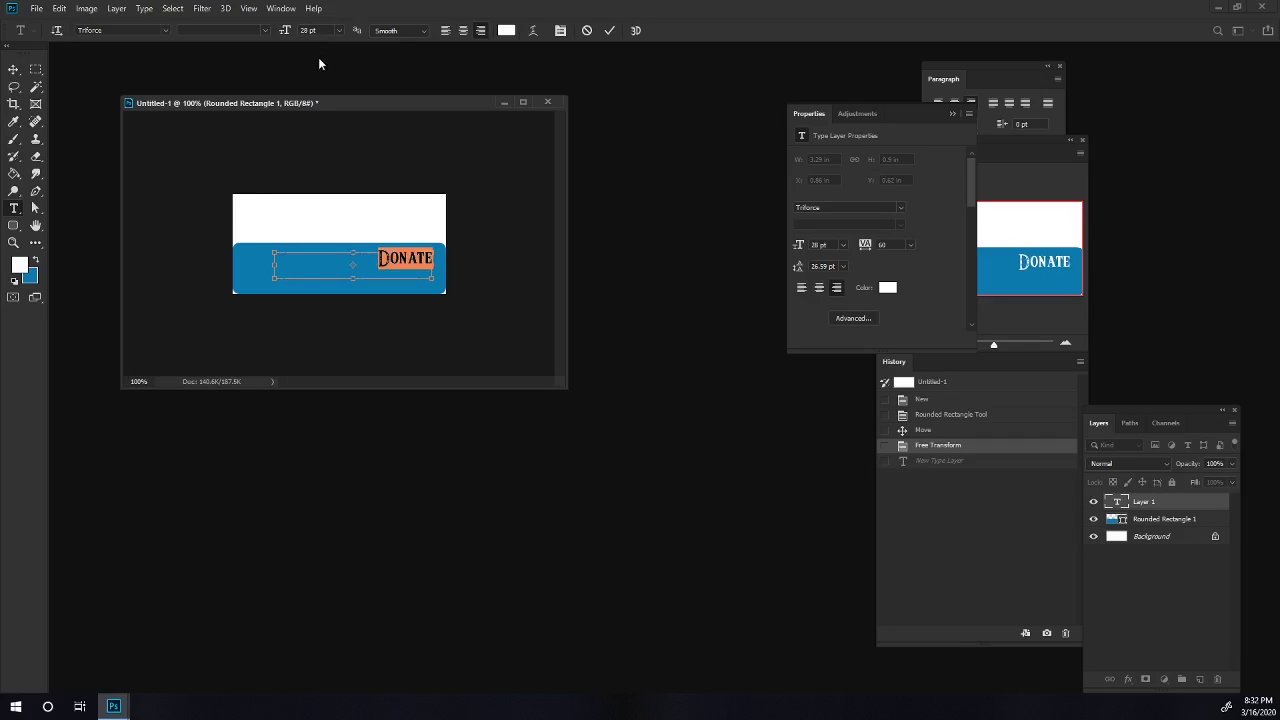
{"action": "scroll", "coordinate": [313, 30], "scroll_direction": "up", "scroll_amount": 12}
{"action": "scroll", "coordinate": [314, 32], "scroll_direction": "up", "scroll_amount": 7}
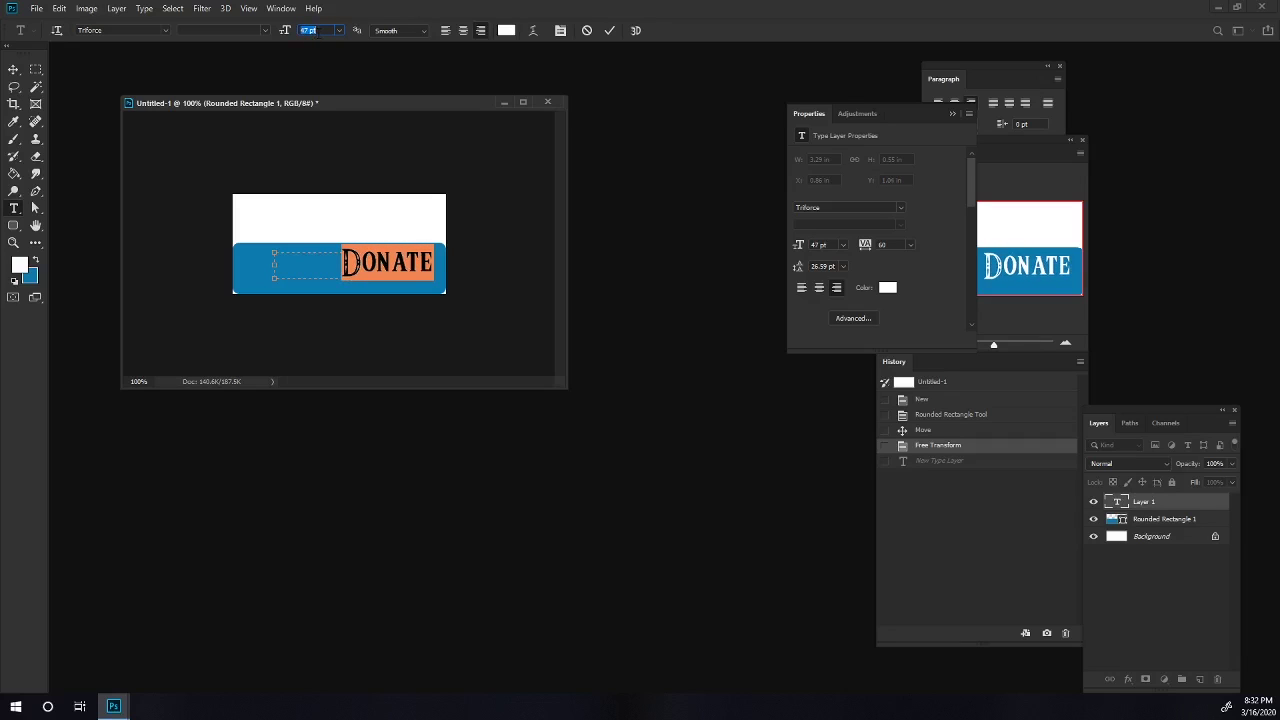
{"action": "scroll", "coordinate": [317, 35], "scroll_direction": "up", "scroll_amount": 1}
Show the Paragraph and Character panels and place them beside the document window.
{"action": "left_click", "coordinate": [310, 251]}
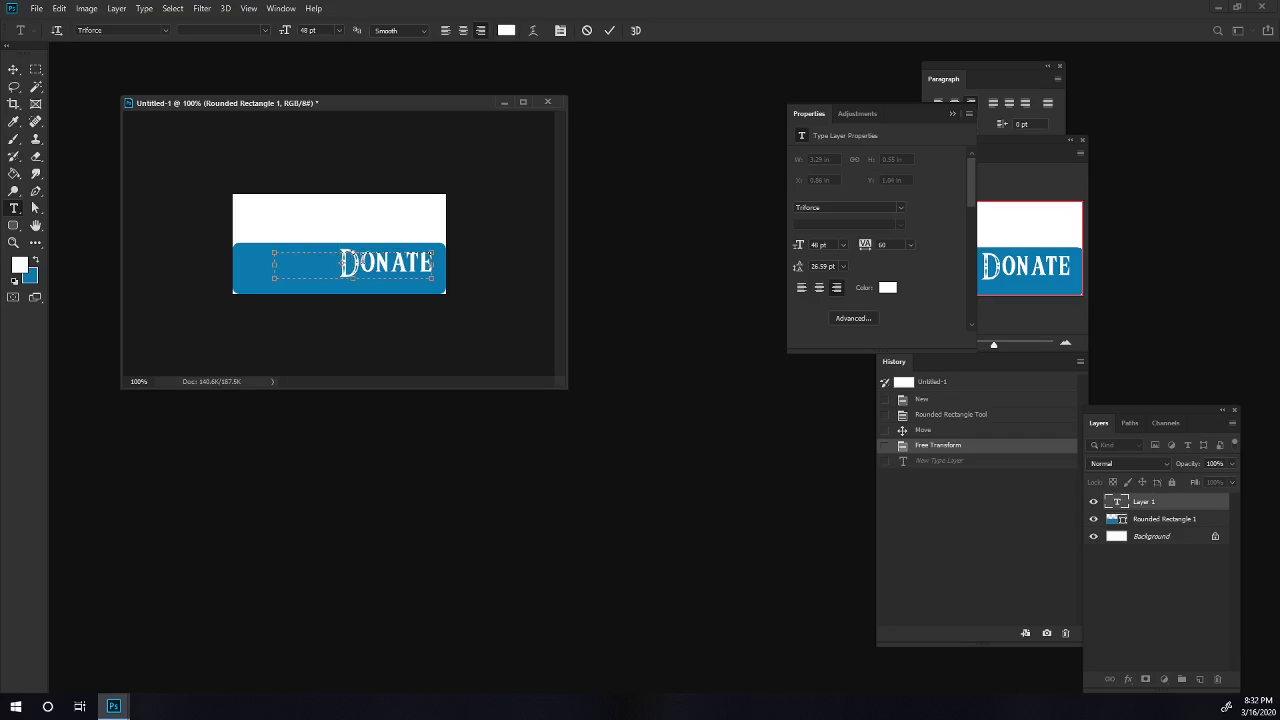
{"action": "left_click_drag", "start_coordinate": [361, 260], "coordinate": [331, 258]}
{"action": "left_click", "coordinate": [856, 115]}
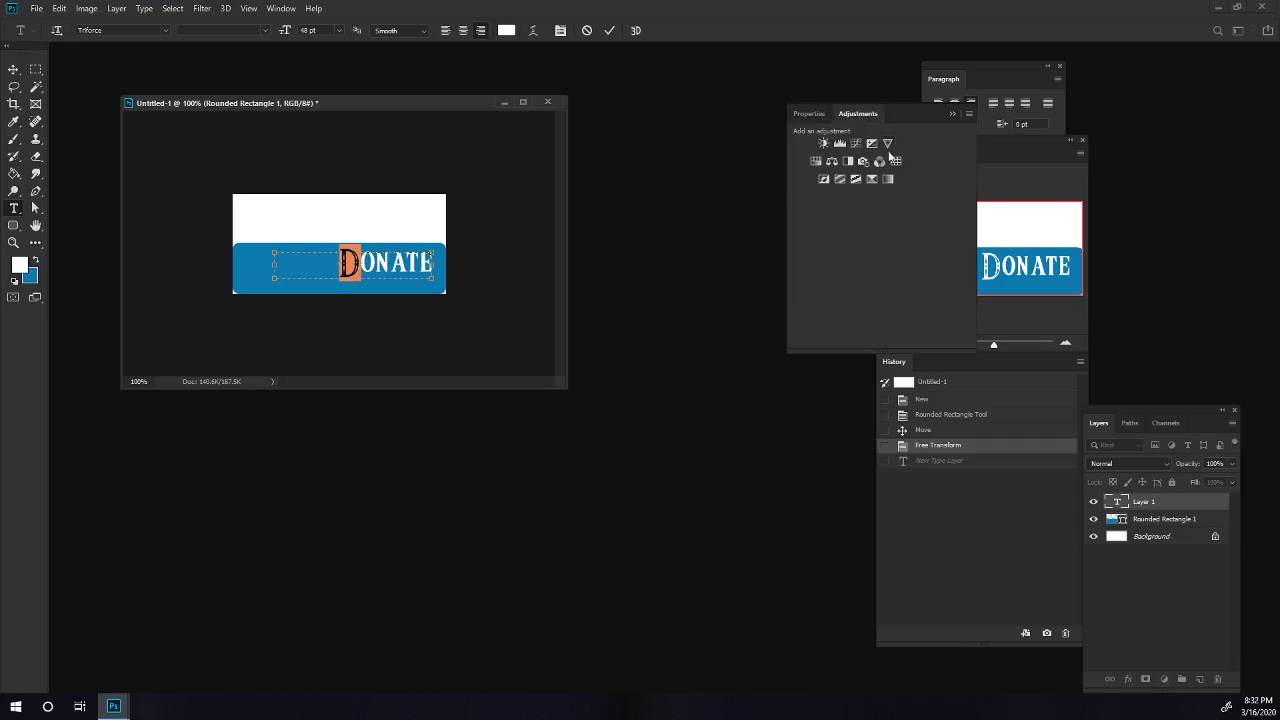
{"action": "left_click", "coordinate": [807, 114]}
{"action": "left_click", "coordinate": [560, 31]}
{"action": "left_click", "coordinate": [560, 31]}
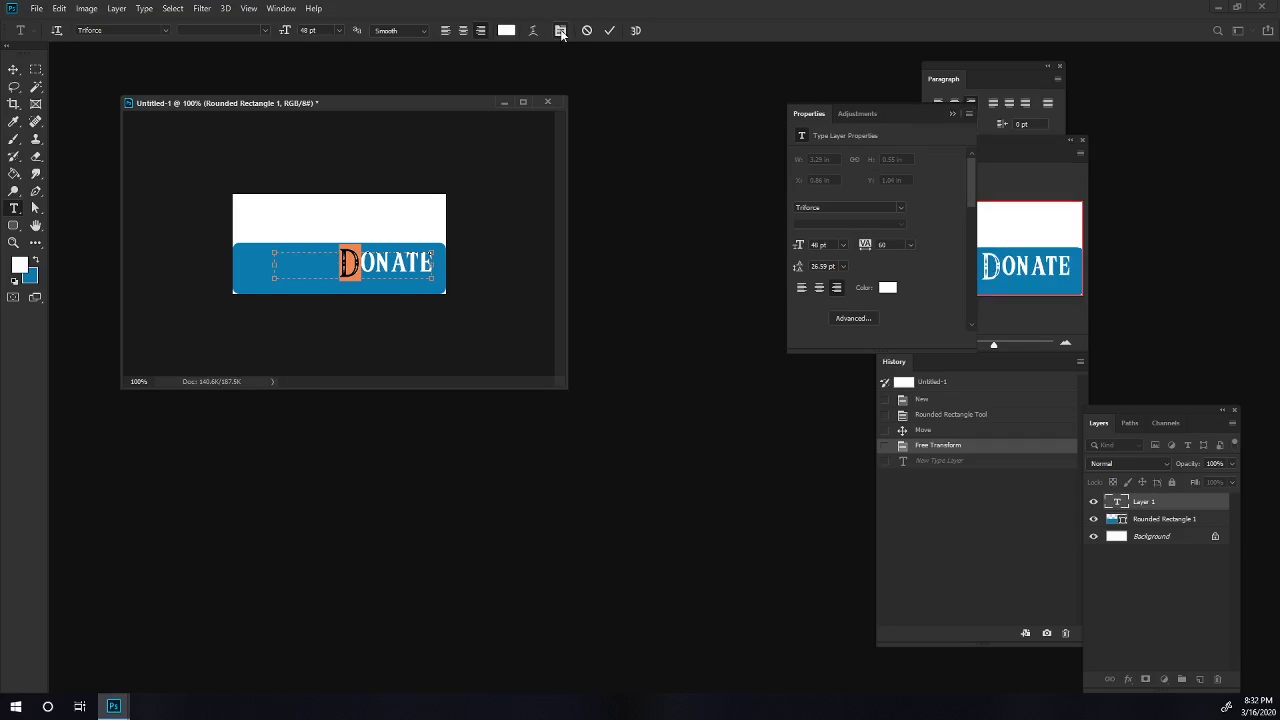
{"action": "left_click", "coordinate": [560, 31]}
{"action": "left_click_drag", "start_coordinate": [1016, 66], "coordinate": [711, 85]}
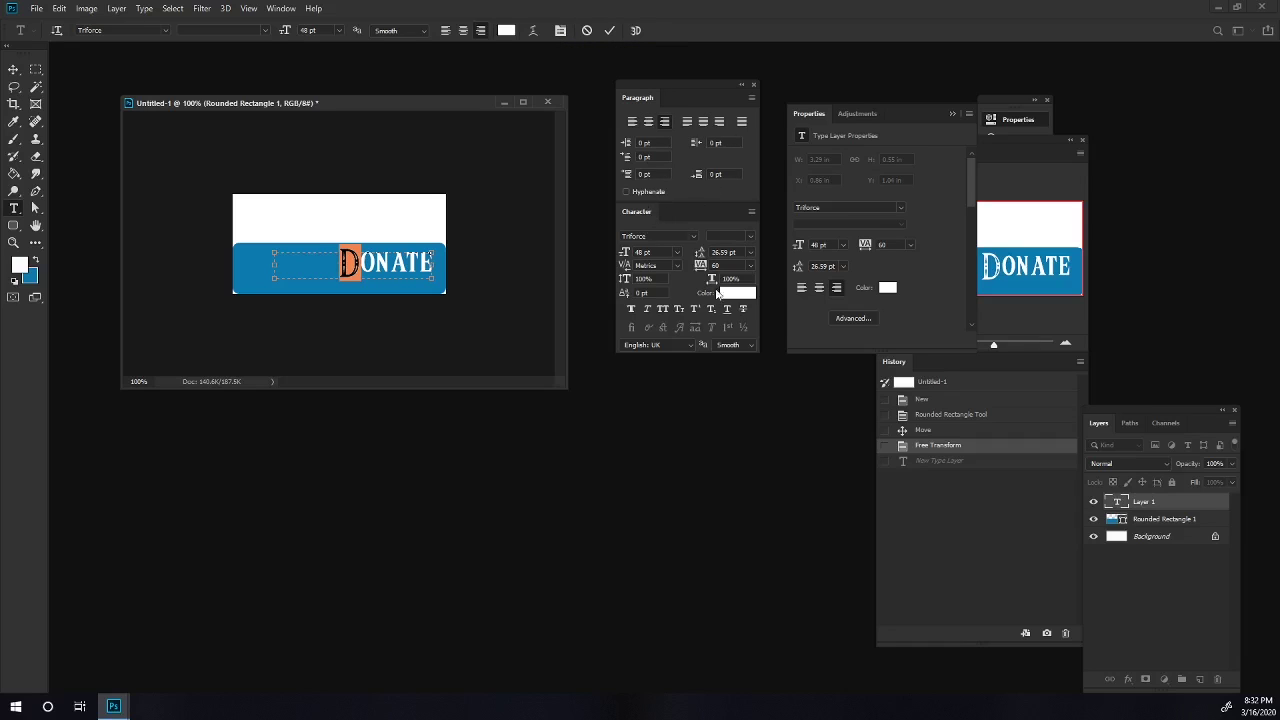
Set the tracking of the letter O in "Donate" to 100.
{"action": "left_click", "coordinate": [387, 258]}
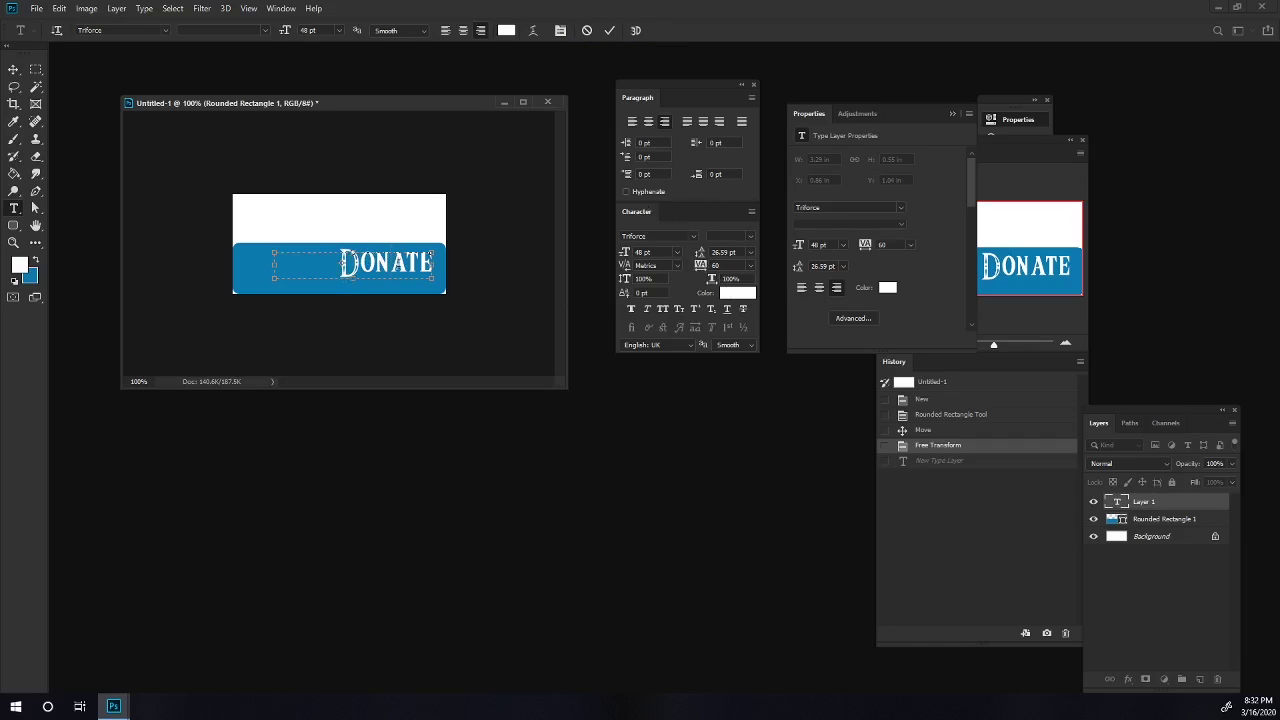
{"action": "key", "text": "shift+Right"}
{"action": "left_click", "coordinate": [715, 265]}
{"action": "type", "text": "100"}
{"action": "key", "text": "Return"}
Set the tracking of the letter N in "Donate" to 60.
{"action": "left_click", "coordinate": [376, 265]}
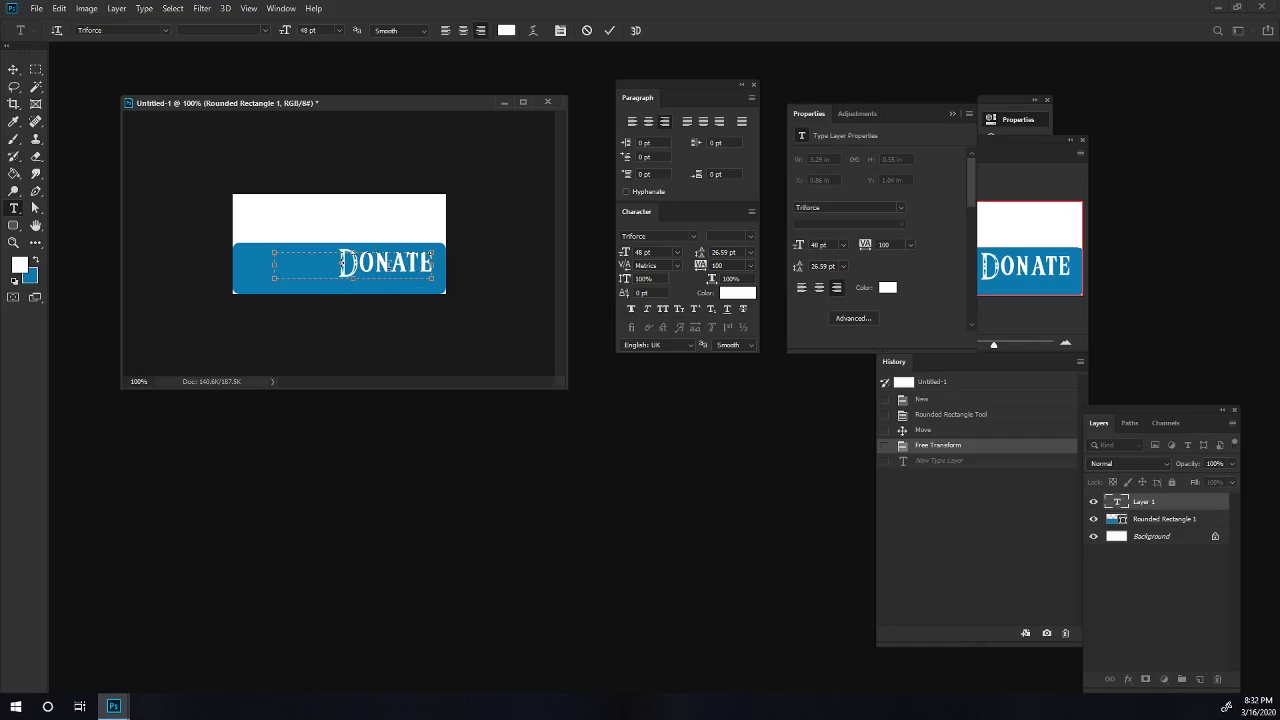
{"action": "key", "text": "shift+Right"}
{"action": "key", "text": "alt+Left"}
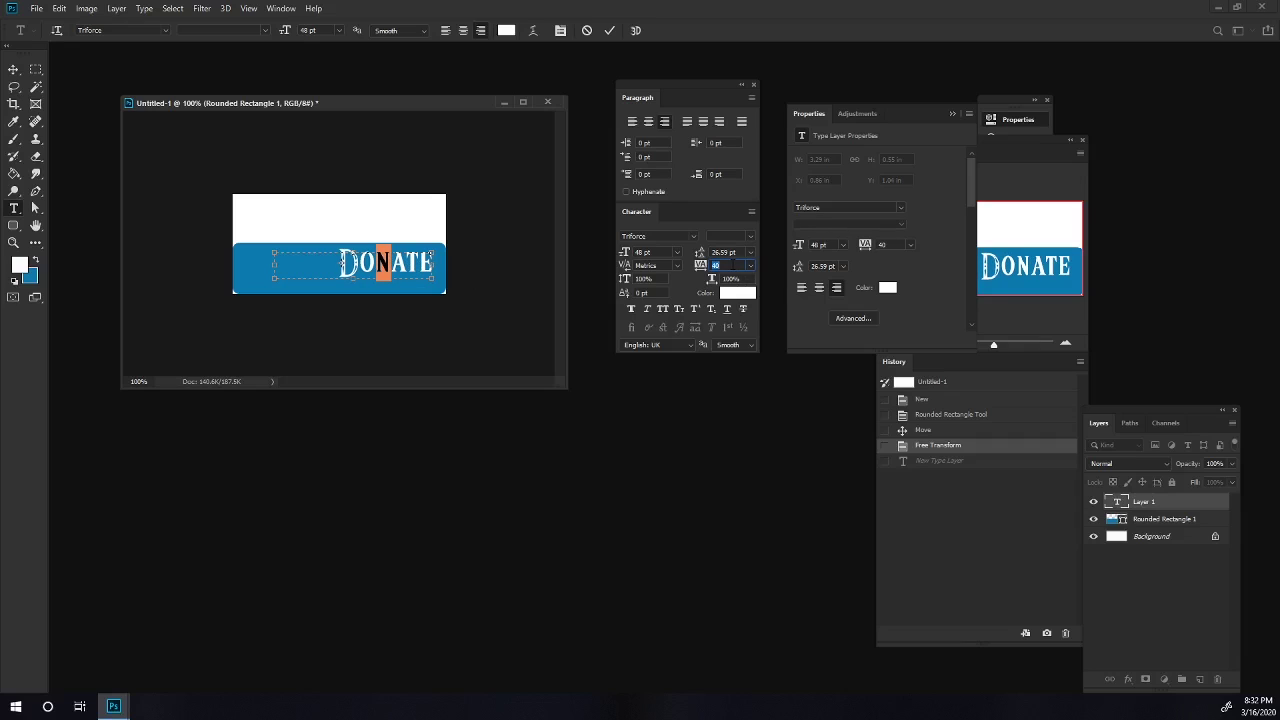
{"action": "type", "text": "60"}
{"action": "key", "text": "Return"}
Set the tracking of the letter A in "Donate" to 80.
{"action": "left_click_drag", "start_coordinate": [391, 263], "coordinate": [408, 265]}
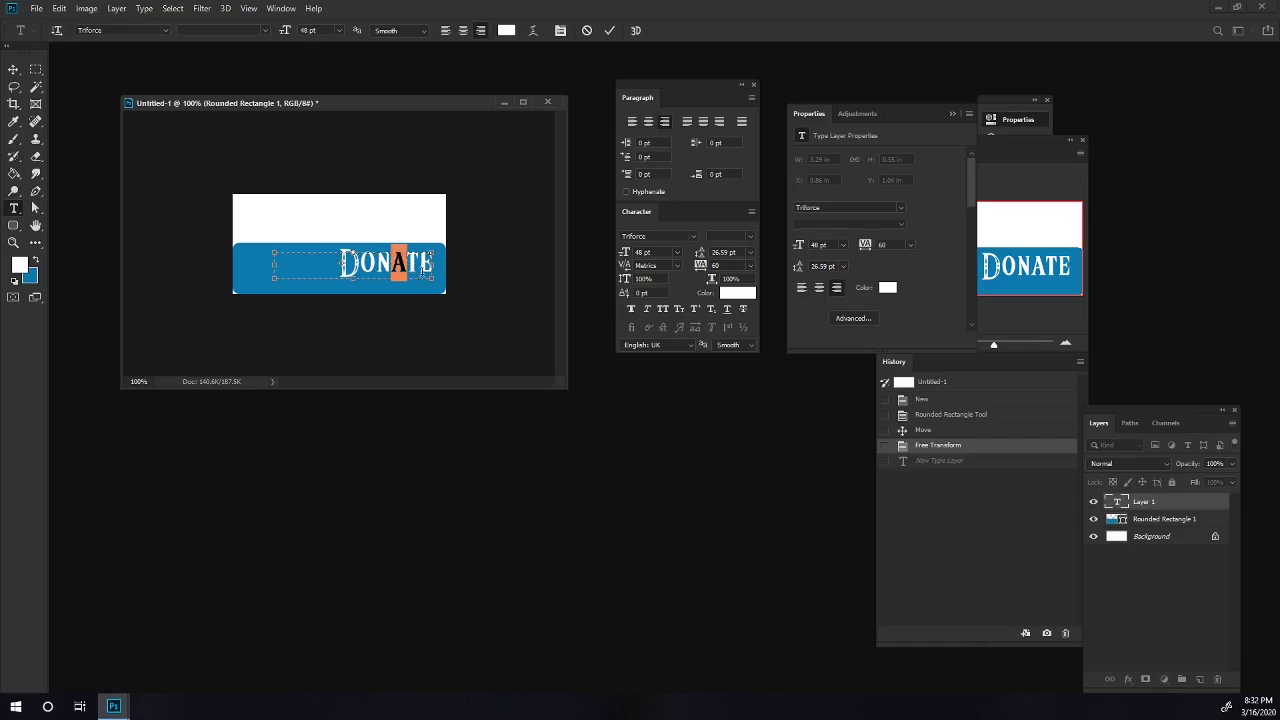
{"action": "left_click", "coordinate": [418, 271]}
{"action": "left_click_drag", "start_coordinate": [408, 263], "coordinate": [391, 263]}
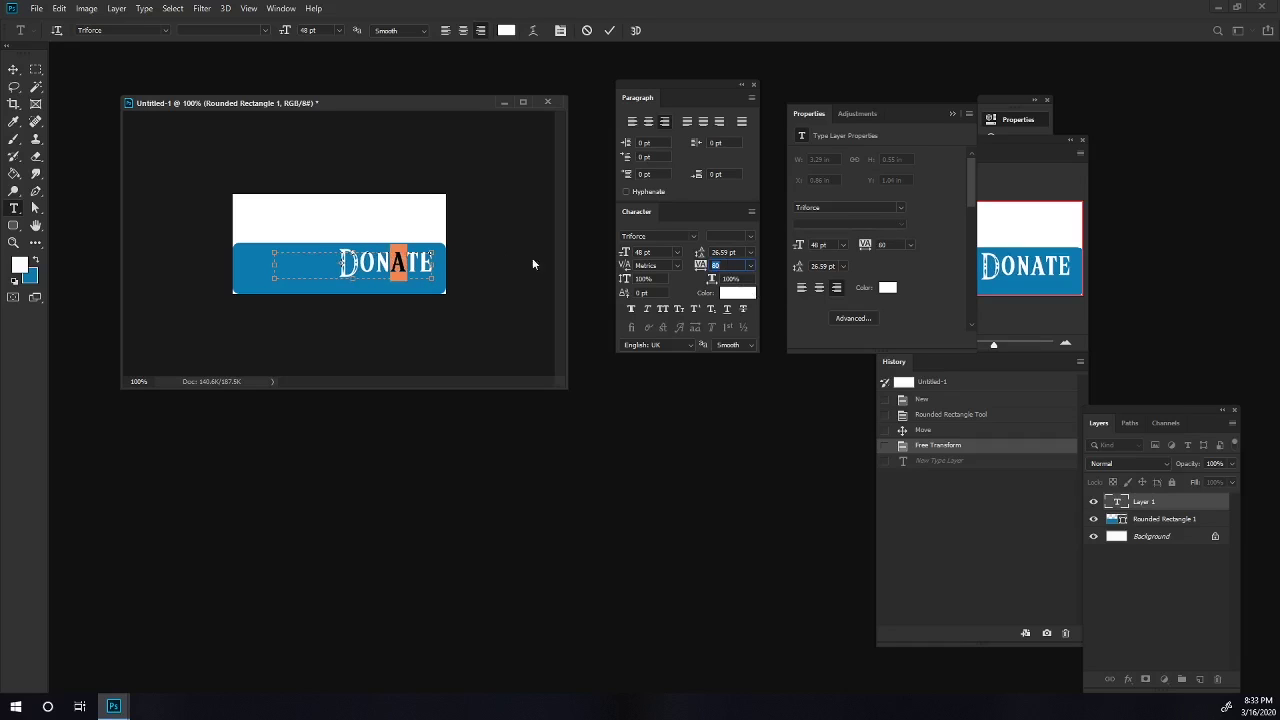
{"action": "type", "text": "80"}
{"action": "key", "text": "Return"}
Move the "Donate" text slightly down and to the left within the blue rectangle.
{"action": "left_click", "coordinate": [14, 70]}
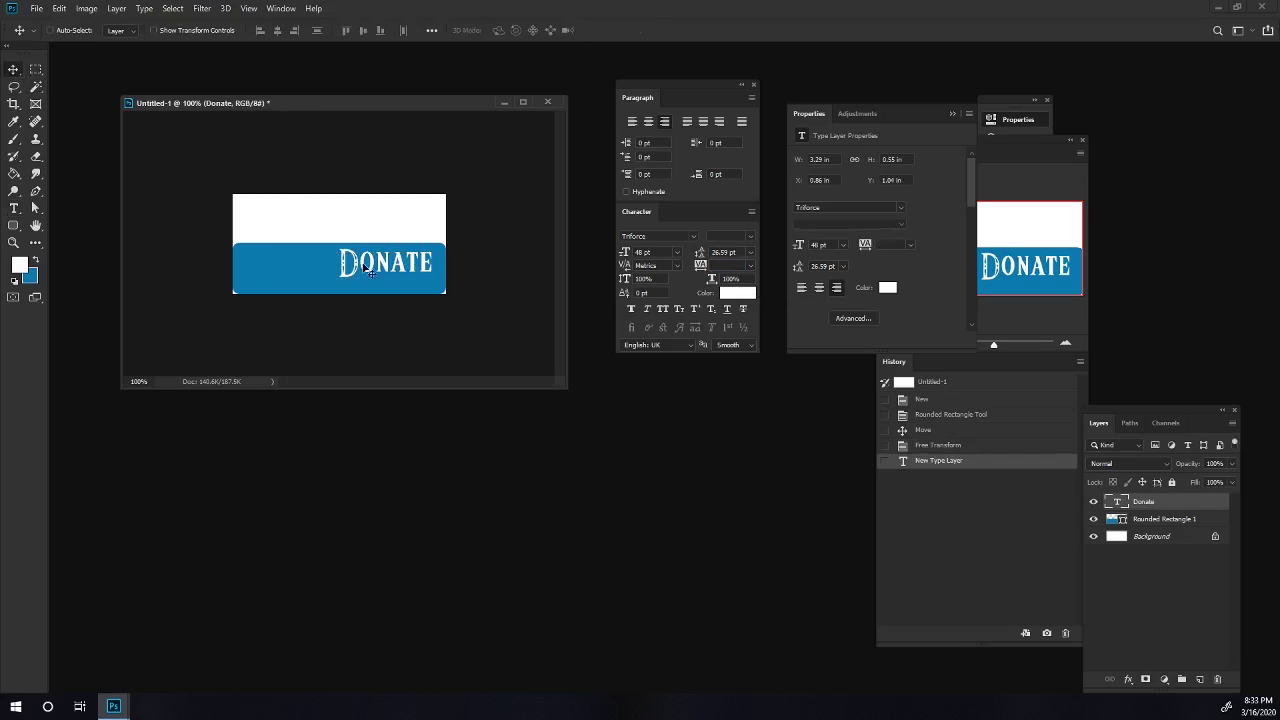
{"action": "left_click_drag", "start_coordinate": [366, 271], "coordinate": [367, 276]}
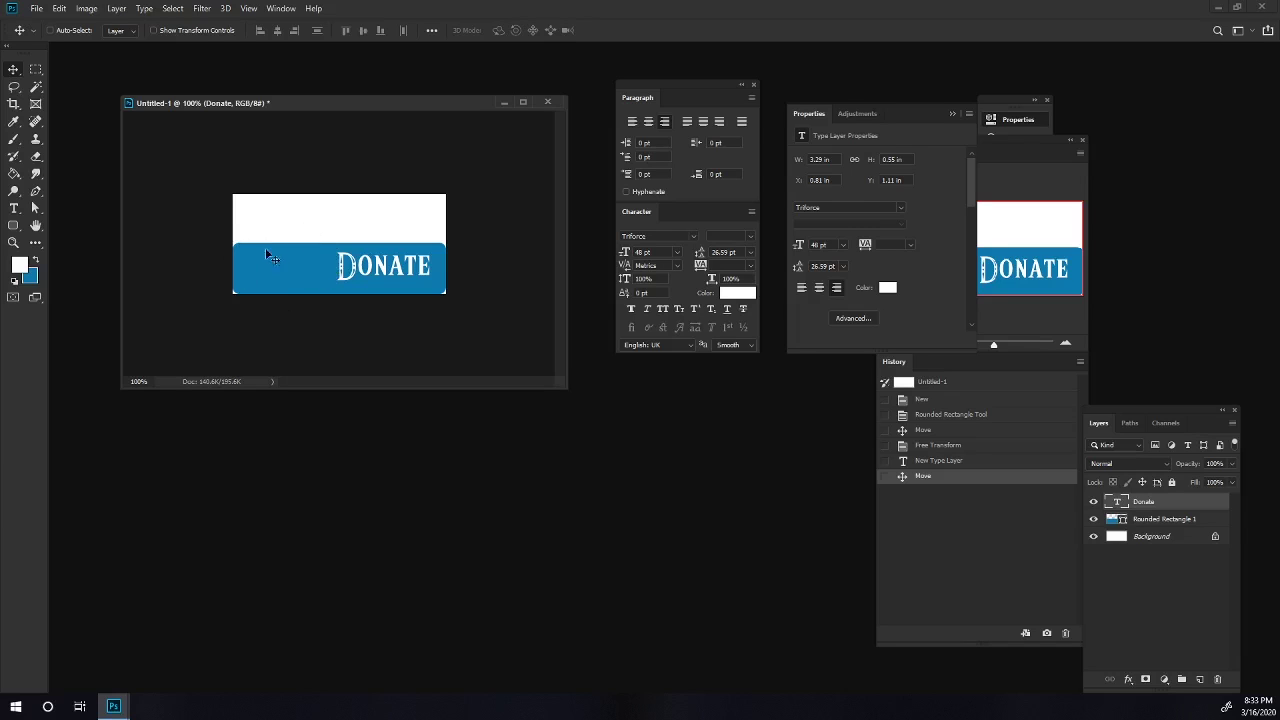
{"action": "left_click_drag", "start_coordinate": [169, 95], "coordinate": [169, 97]}
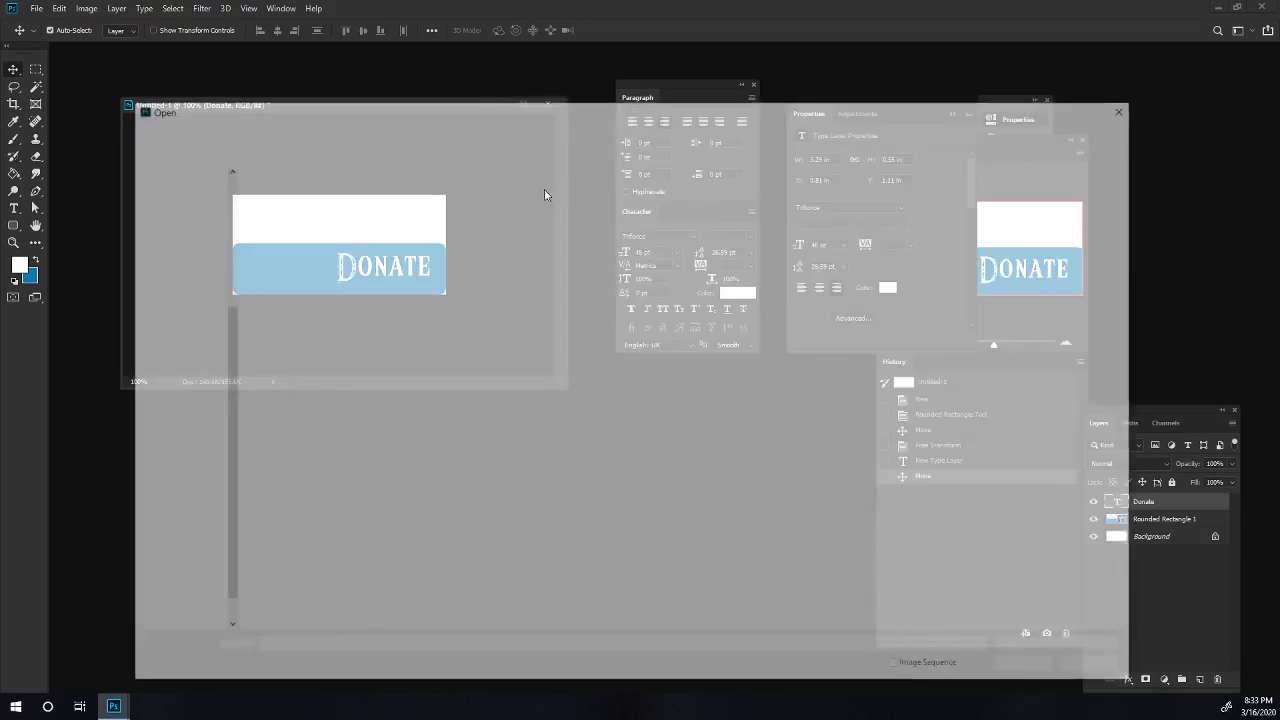
Open rupies.png and detach it into its own floating window.
{"action": "key", "text": "ctrl+o"}
{"action": "double_click", "coordinate": [675, 226]}
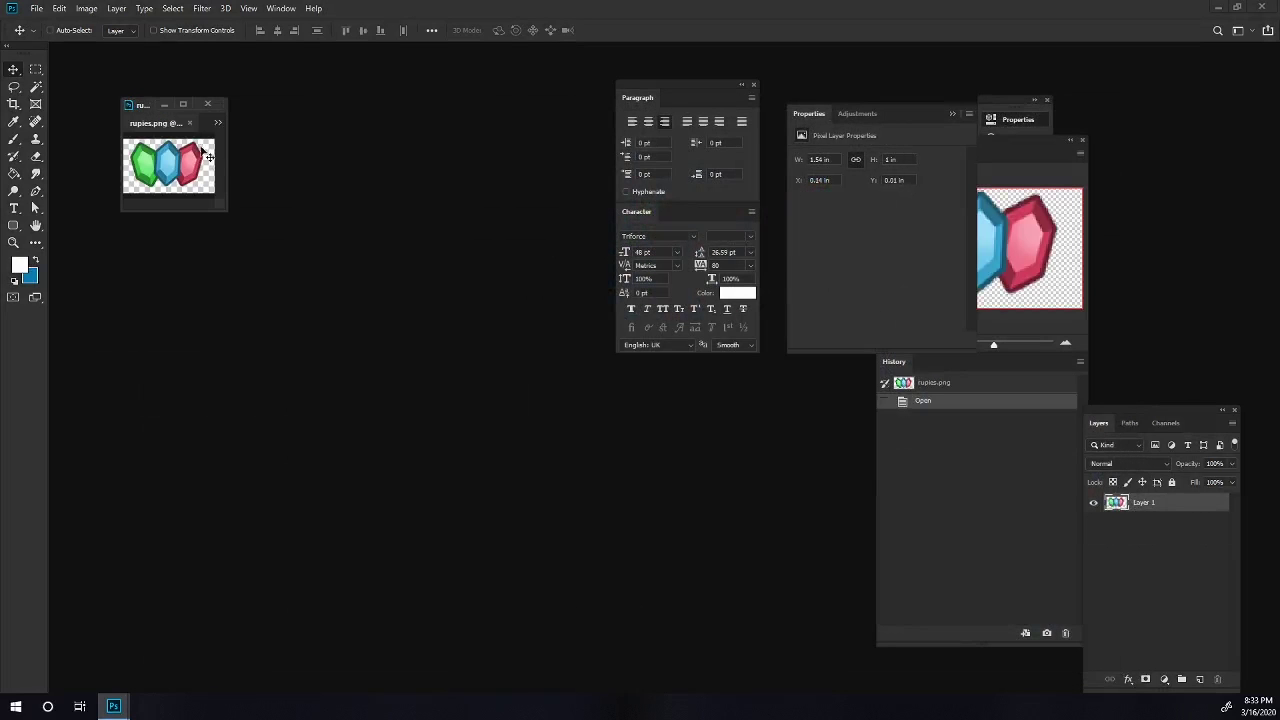
{"action": "left_click_drag", "start_coordinate": [172, 123], "coordinate": [273, 155]}
Enlarge and arrange the two document windows so both stay visible, and magnify the gems in rupies.png.
{"action": "left_click_drag", "start_coordinate": [224, 193], "coordinate": [451, 437]}
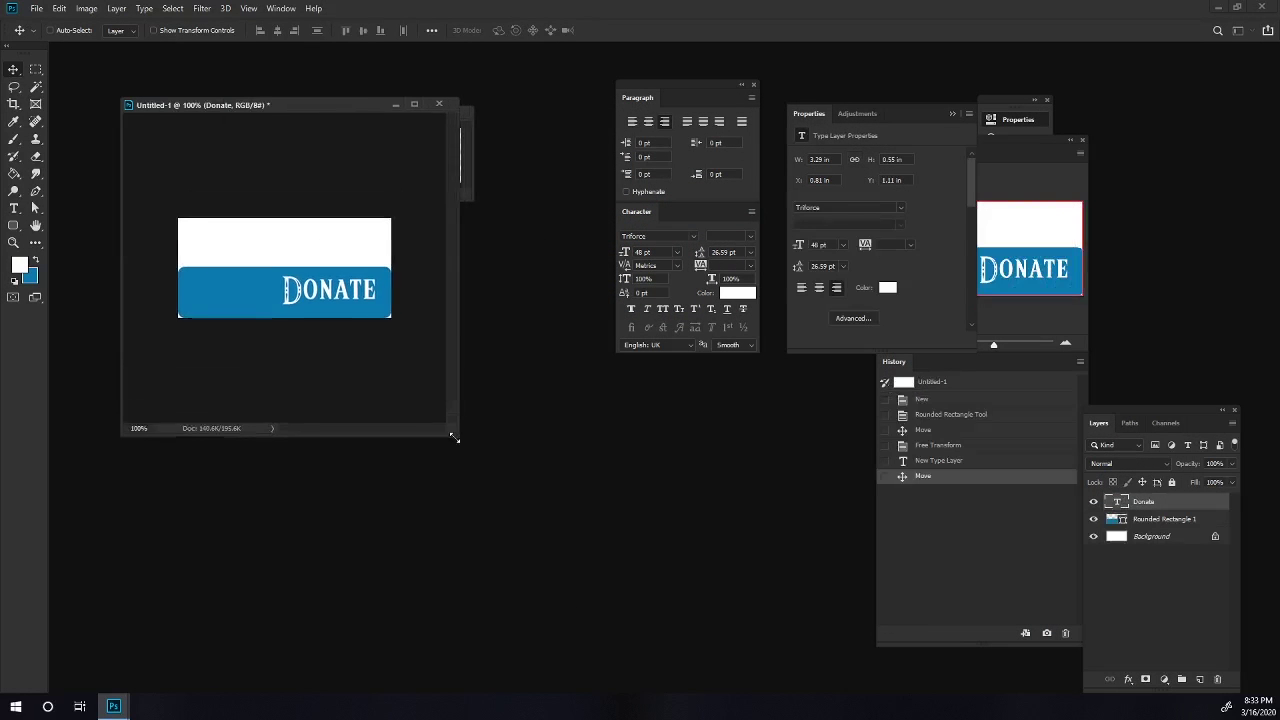
{"action": "left_click_drag", "start_coordinate": [331, 100], "coordinate": [346, 176]}
{"action": "left_click_drag", "start_coordinate": [391, 113], "coordinate": [350, 112]}
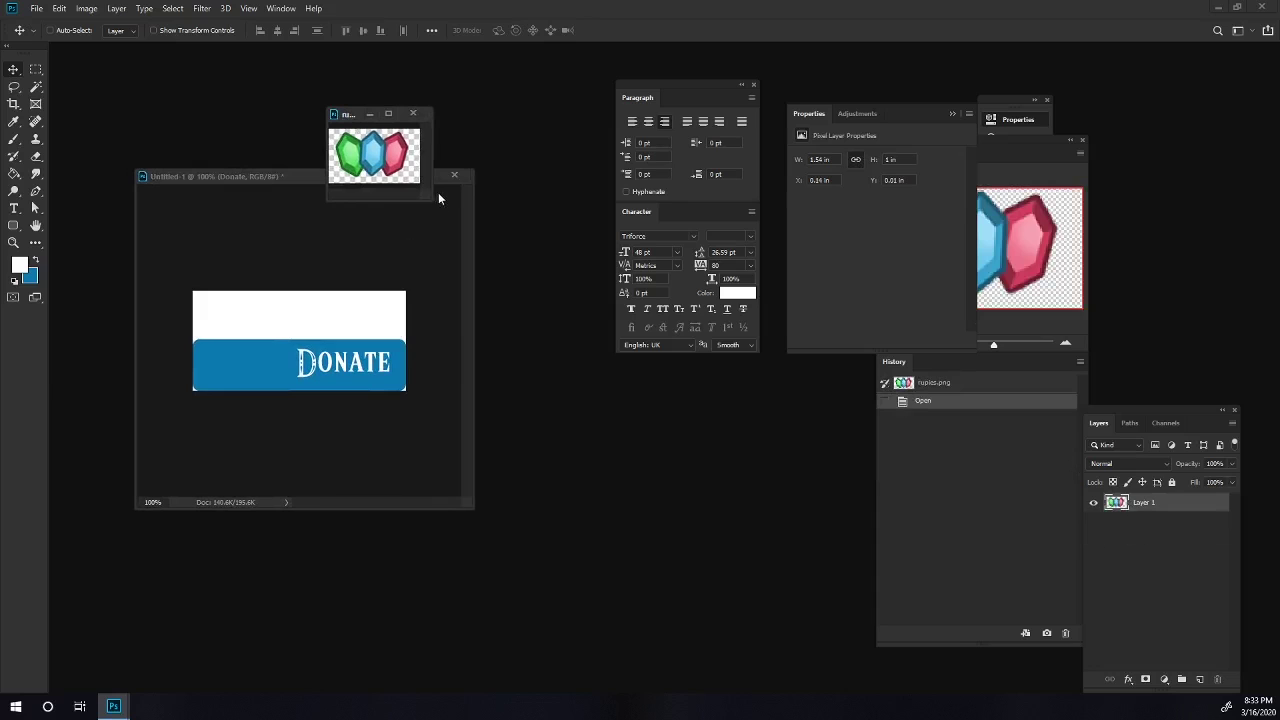
{"action": "left_click_drag", "start_coordinate": [429, 202], "coordinate": [567, 296]}
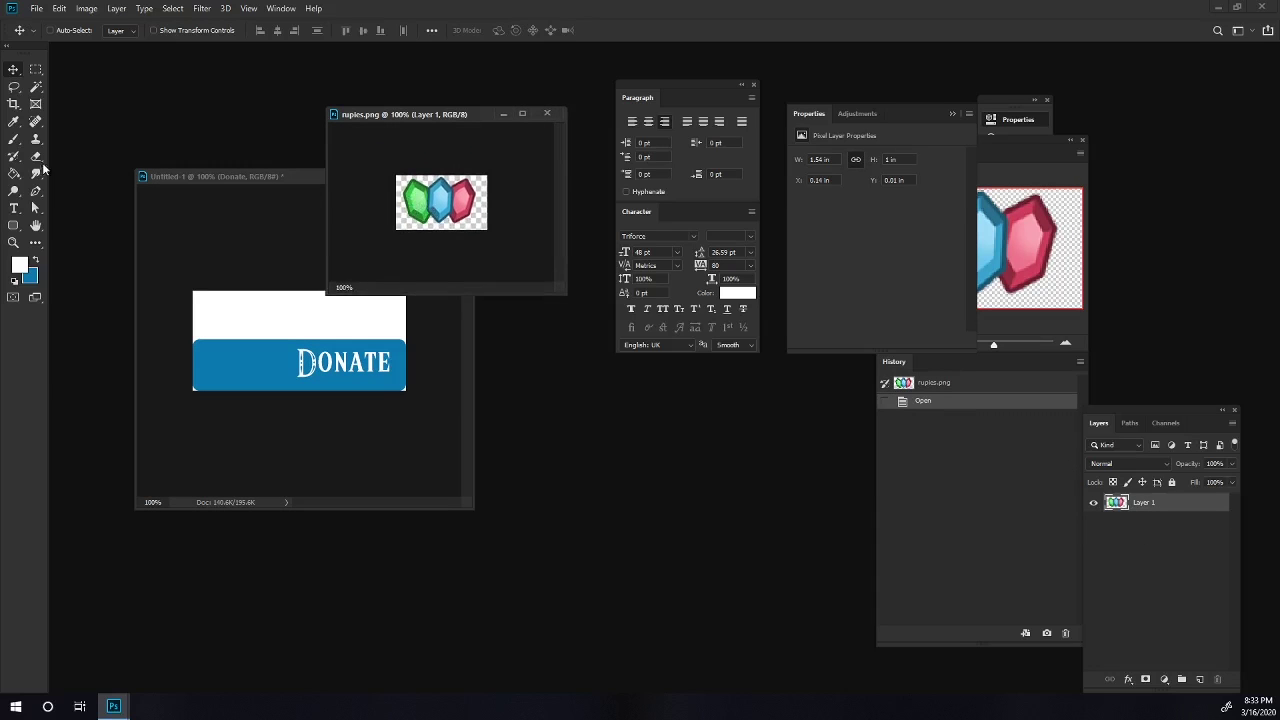
{"action": "left_click", "coordinate": [13, 242]}
{"action": "left_click_drag", "start_coordinate": [444, 194], "coordinate": [502, 236]}
Draw a six-sided polygon with the Polygon tool over the left part of the "Donate" panel and free-transform it.
{"action": "right_click", "coordinate": [13, 225]}
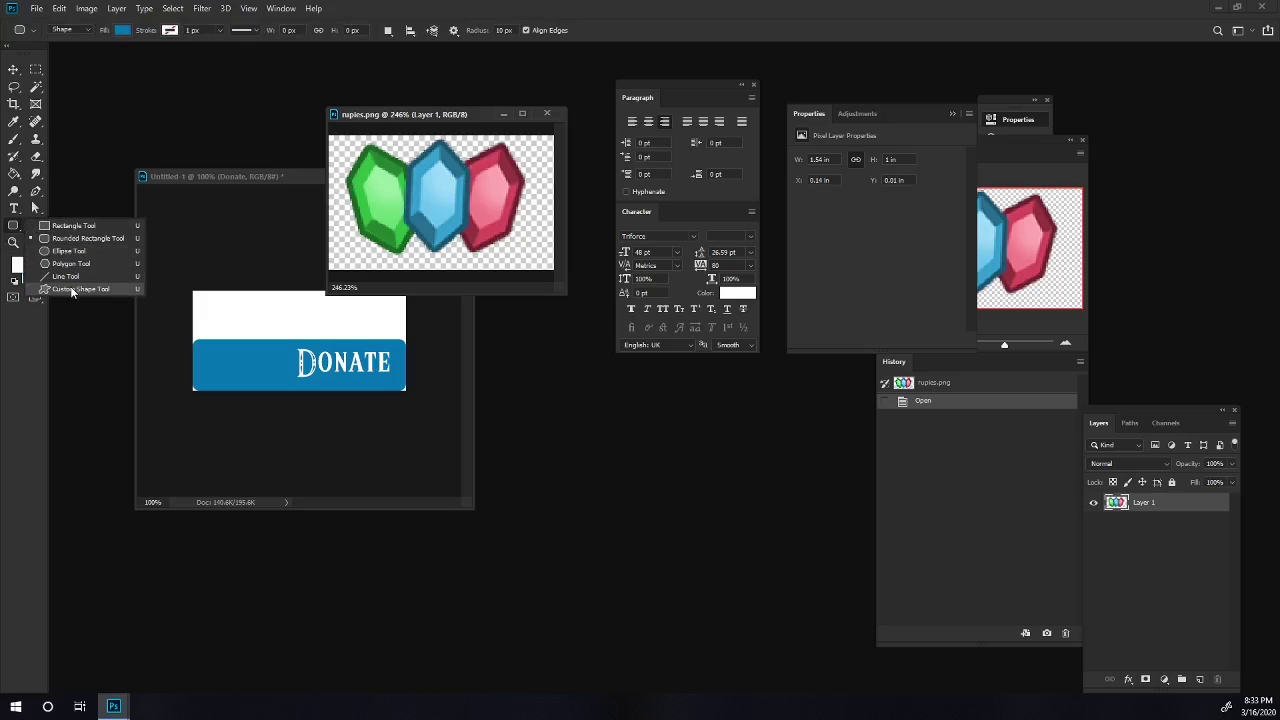
{"action": "left_click", "coordinate": [60, 289]}
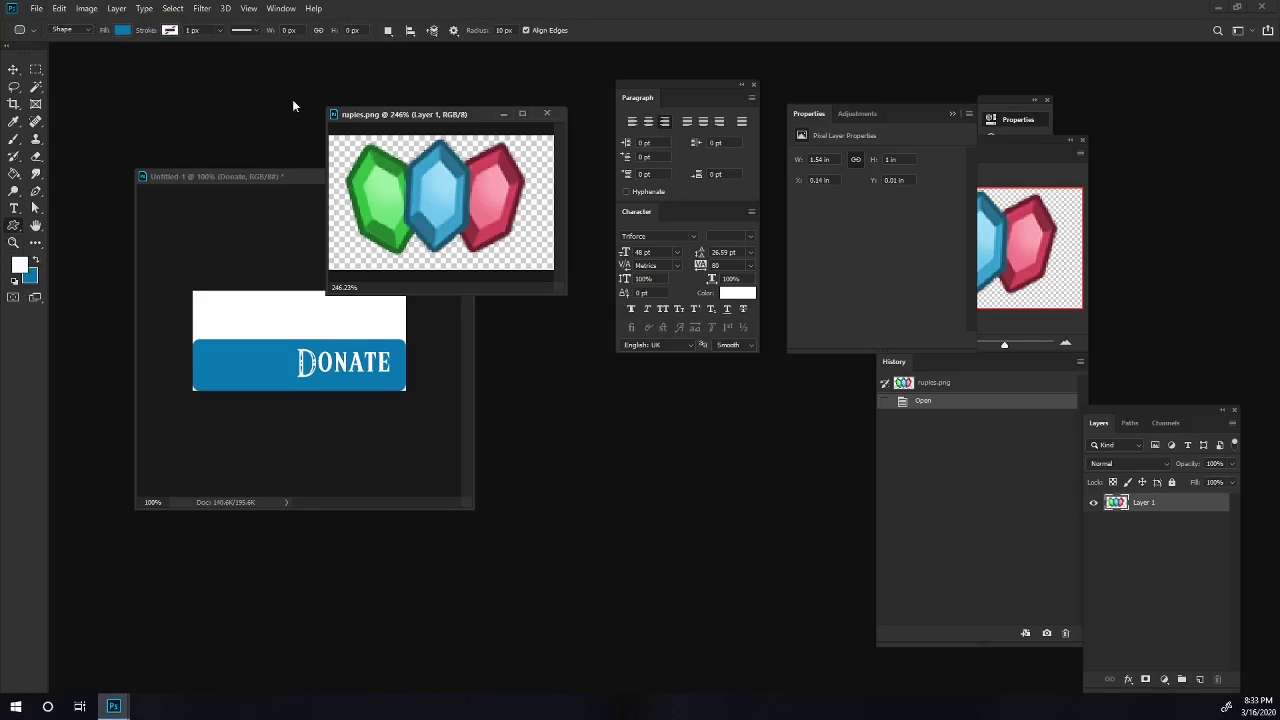
{"action": "right_click", "coordinate": [13, 227]}
{"action": "left_click", "coordinate": [68, 263]}
{"action": "left_click", "coordinate": [236, 315]}
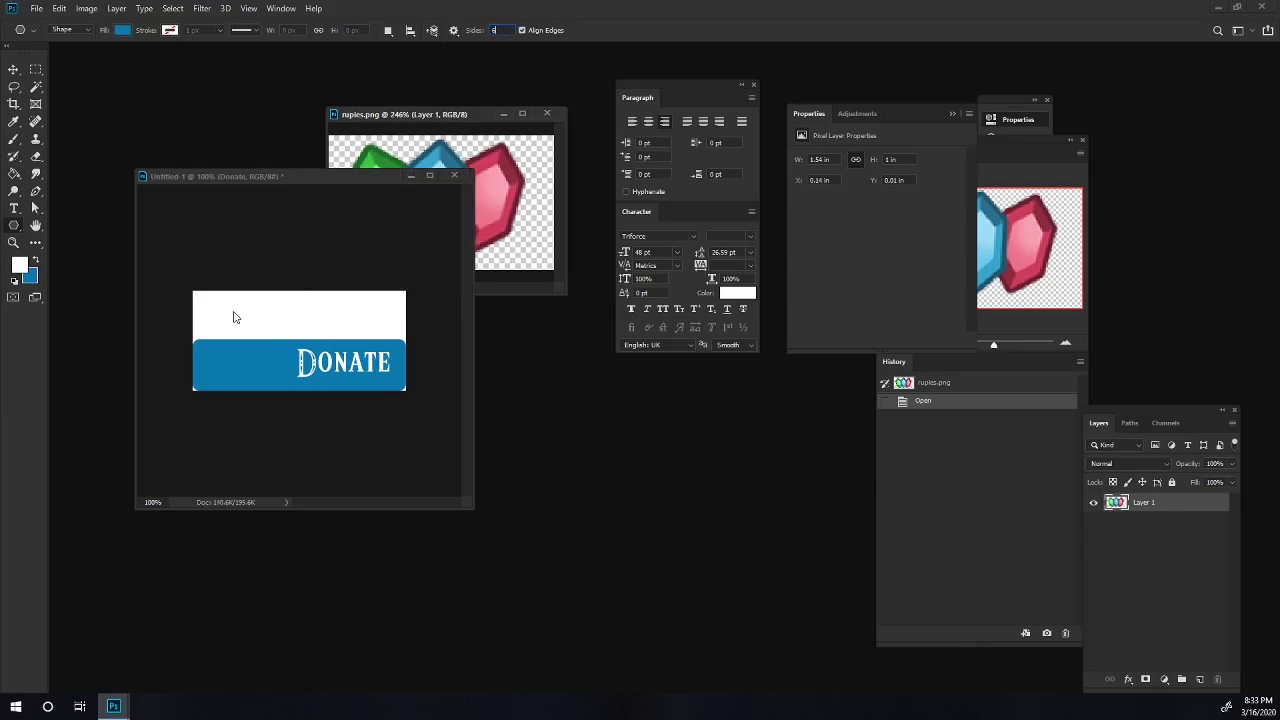
{"action": "left_click_drag", "start_coordinate": [229, 309], "coordinate": [234, 372]}
{"action": "key", "text": "v"}
{"action": "key", "text": "ctrl+t"}
{"action": "key", "text": "Return"}
Change the polygon's fill colour to green (#00ba27).
{"action": "double_click", "coordinate": [1110, 503]}
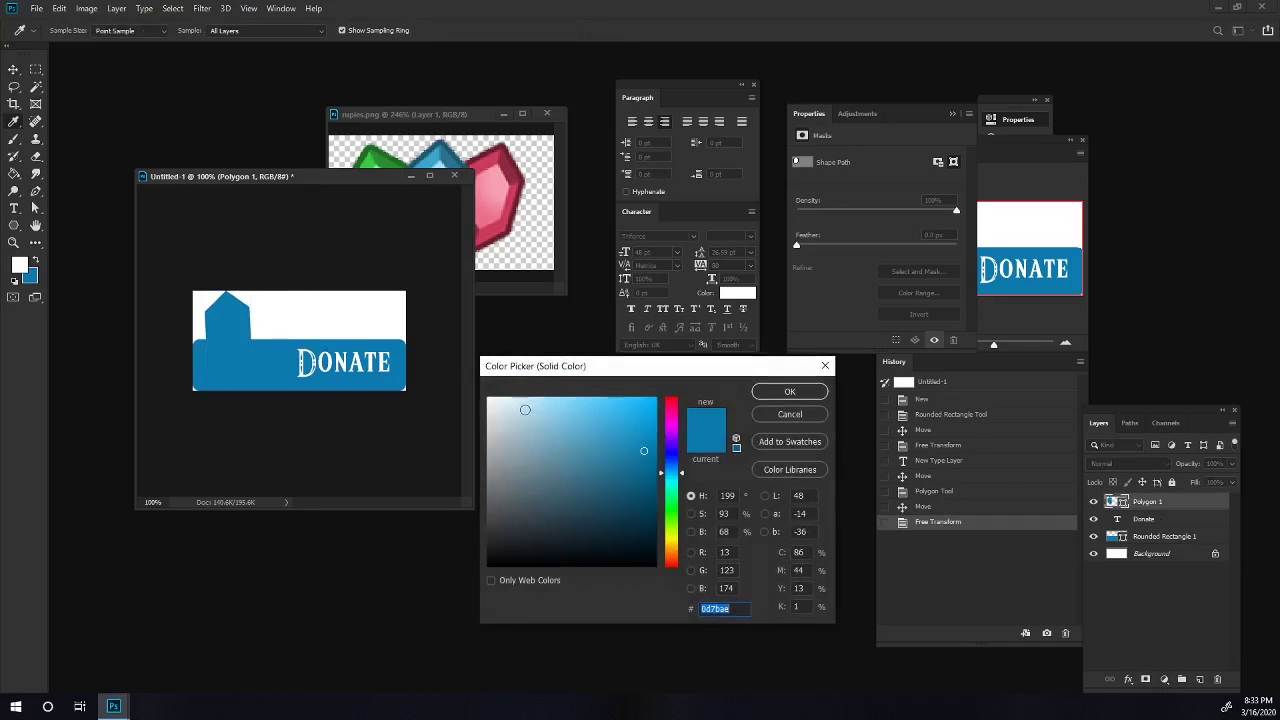
{"action": "left_click", "coordinate": [655, 565]}
{"action": "left_click", "coordinate": [625, 446]}
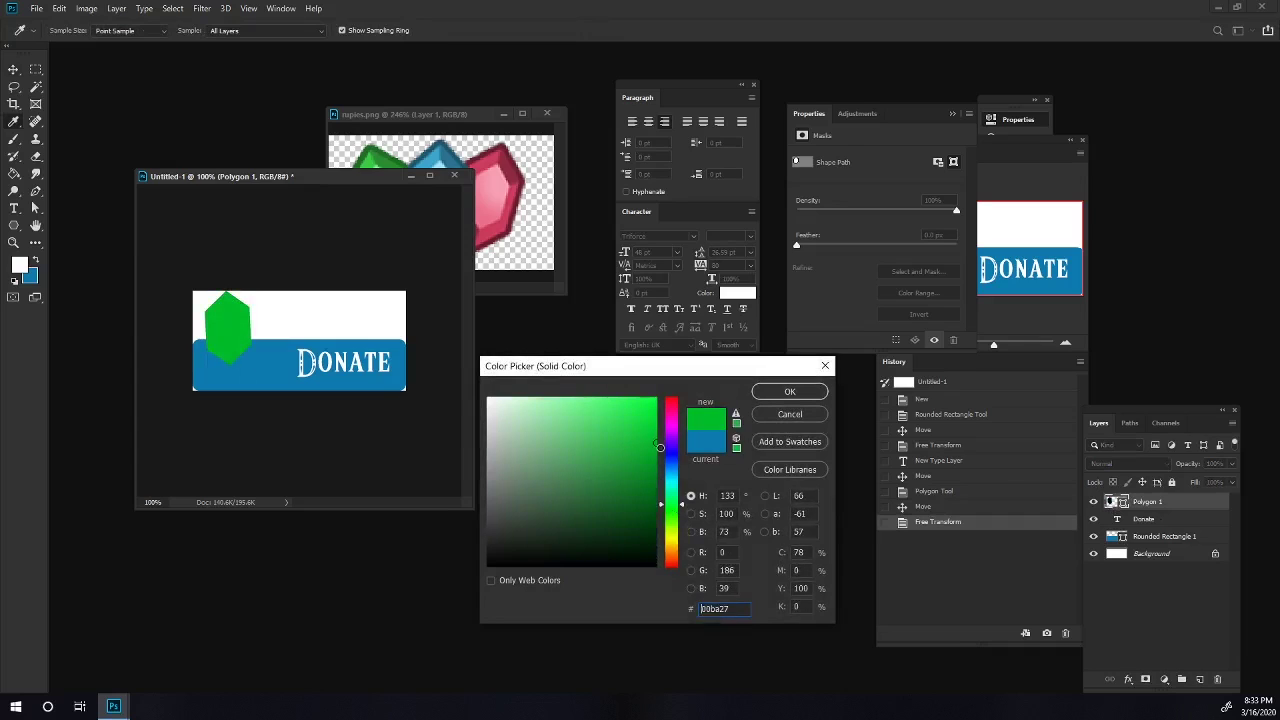
{"action": "key", "text": "Return"}
Reposition the green polygon over the left end of the blue rectangle, comparing it with the gems in rupies.png.
{"action": "left_click_drag", "start_coordinate": [232, 320], "coordinate": [232, 333]}
{"action": "left_click", "coordinate": [348, 168]}
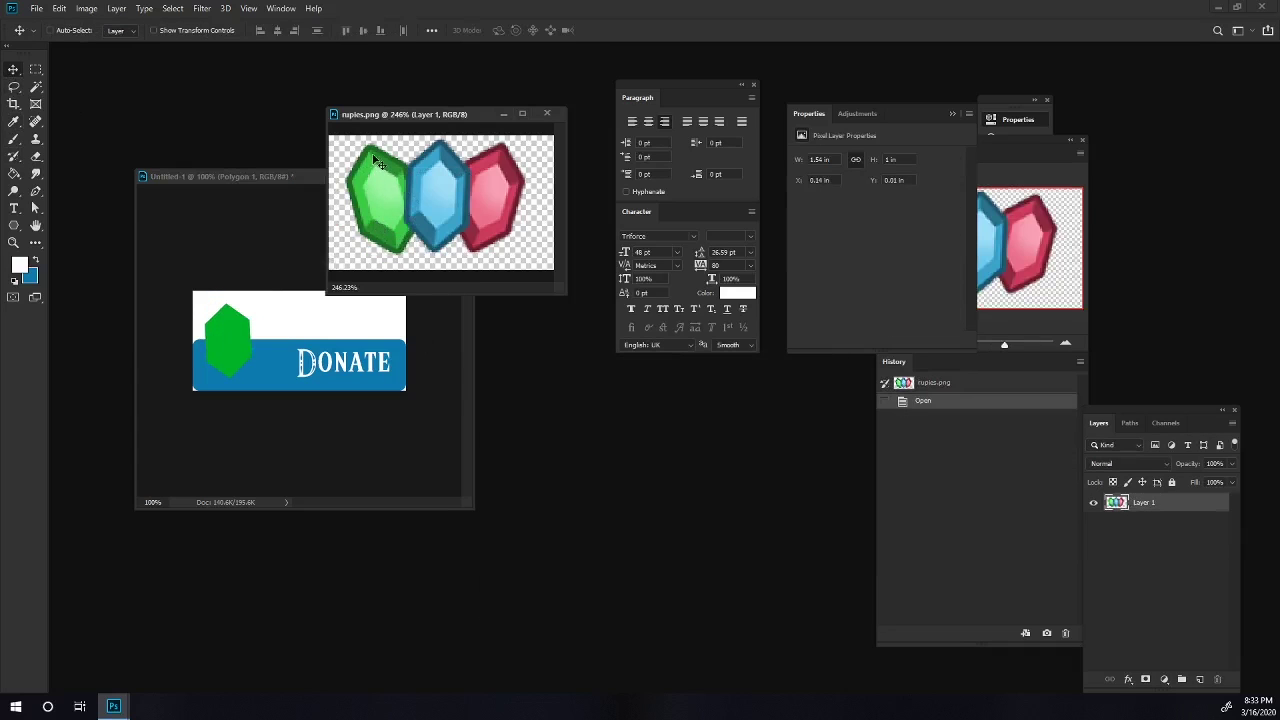
{"action": "left_click", "coordinate": [310, 300]}
{"action": "left_click_drag", "start_coordinate": [226, 371], "coordinate": [231, 365]}
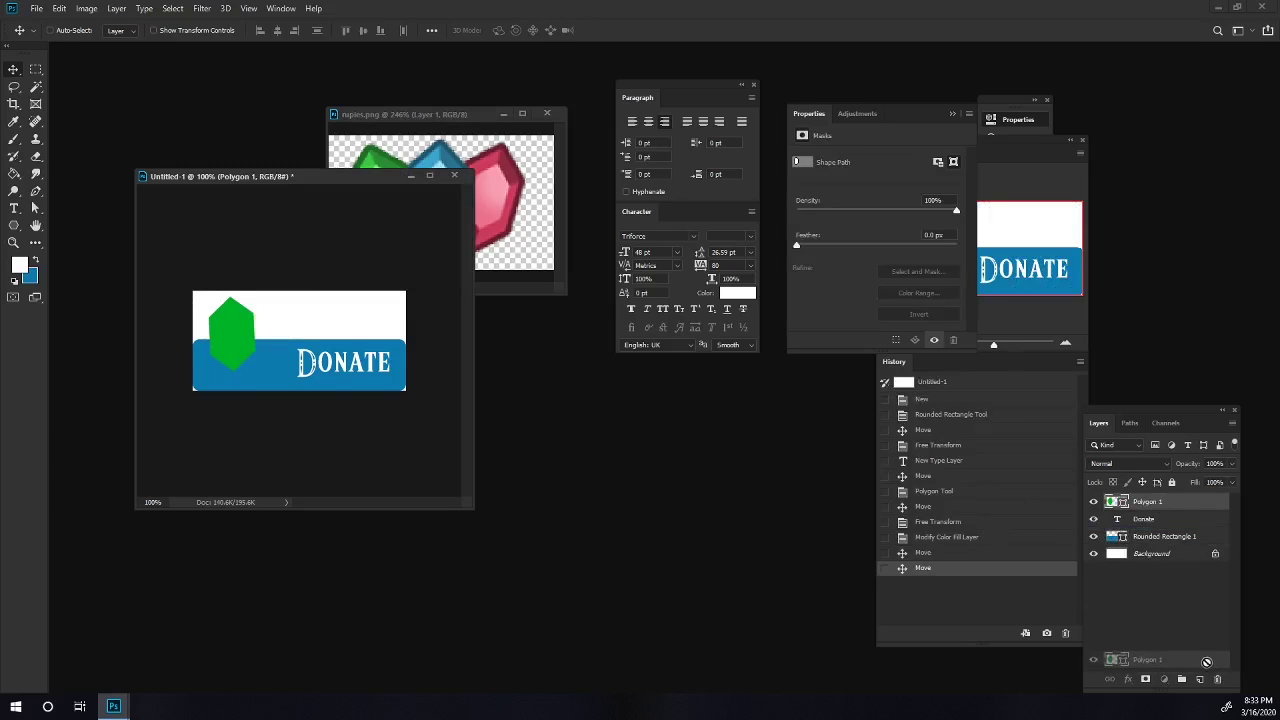
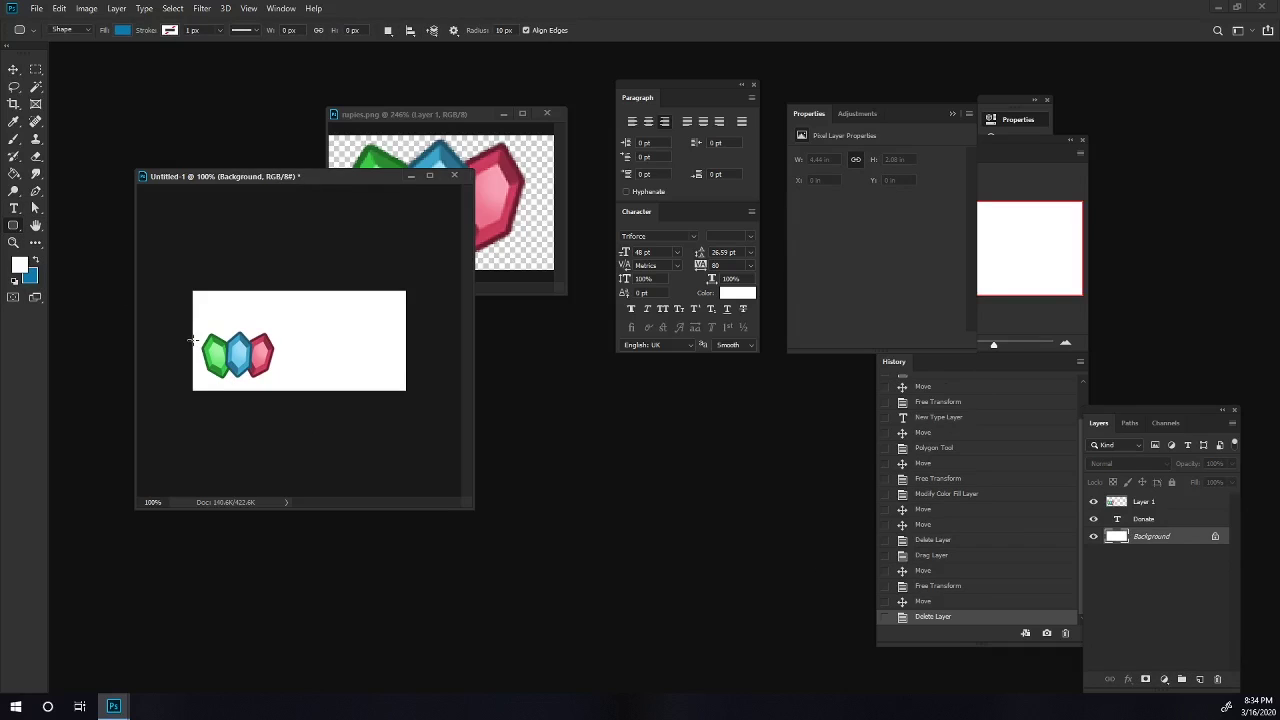
Draw a blue rounded rectangle about 319 × 68 px with 10 px corners along the canvas's lower edge, behind the gems.
{"action": "left_click_drag", "start_coordinate": [191, 346], "coordinate": [406, 393]}
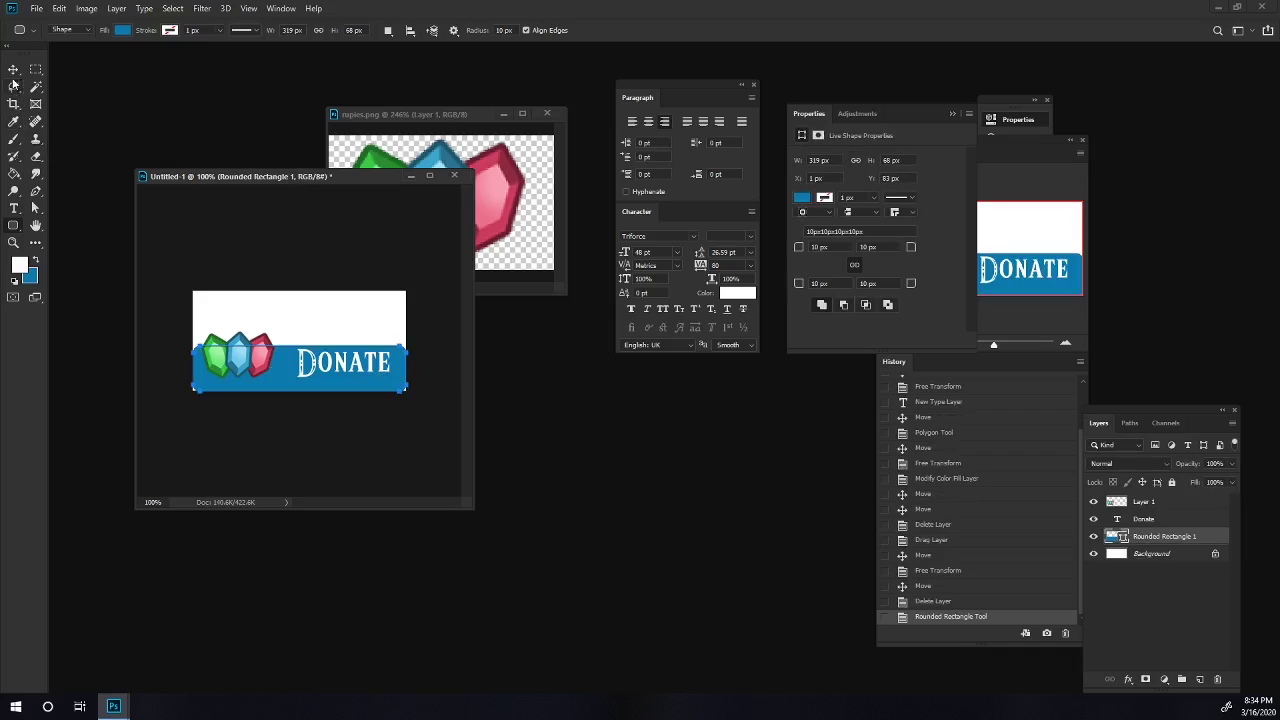
{"action": "key", "text": "v"}
Nudge the gems layer slightly down and to the right on the blue rectangle.
{"action": "right_click", "coordinate": [257, 368]}
{"action": "left_click", "coordinate": [277, 370]}
{"action": "key", "text": "Down"}
{"action": "key", "text": "Down"}
{"action": "key", "text": "Right"}
{"action": "key", "text": "Right"}
{"action": "key", "text": "Right"}
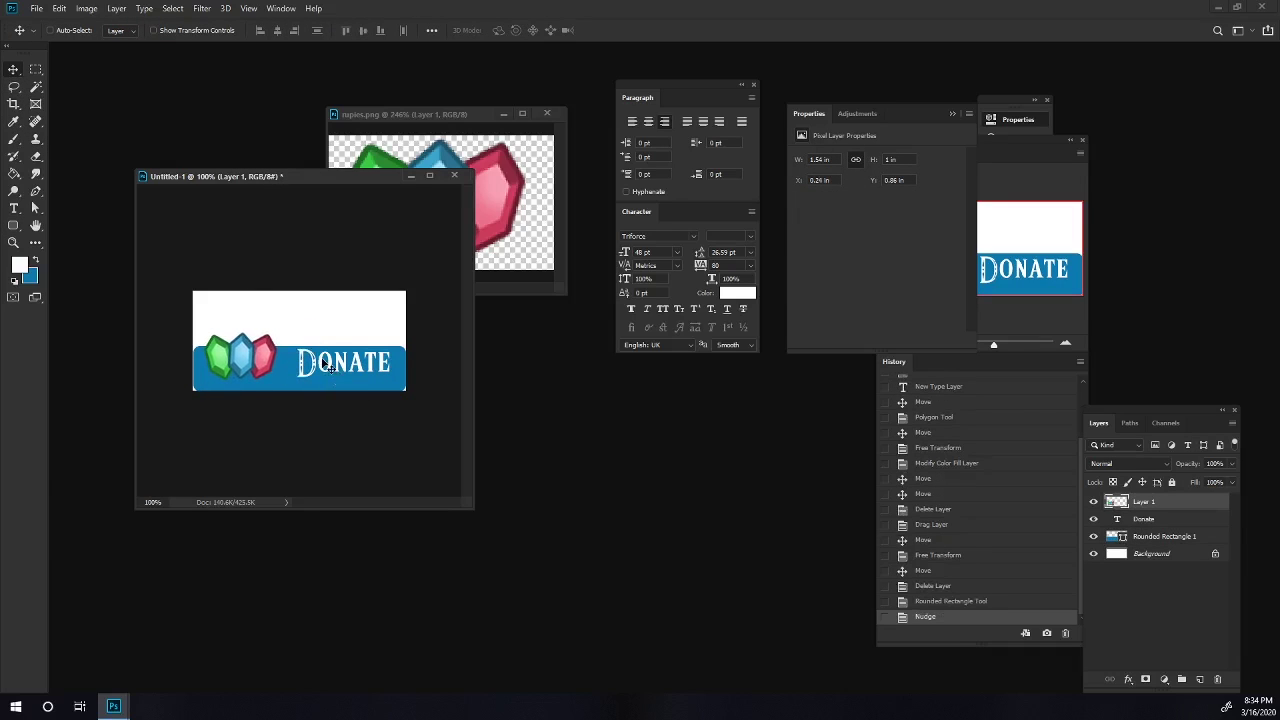
{"action": "key", "text": "Down"}
{"action": "key", "text": "Down"}
{"action": "key", "text": "Down"}
{"action": "key", "text": "Down"}
Nudge the "Donate" text and the gems a little lower on the blue rectangle.
{"action": "right_click", "coordinate": [324, 362]}
{"action": "left_click", "coordinate": [341, 363]}
{"action": "key", "text": "Down"}
{"action": "key", "text": "Down"}
{"action": "key", "text": "Down"}
{"action": "key", "text": "Down"}
{"action": "key", "text": "Down"}
{"action": "key", "text": "Down"}
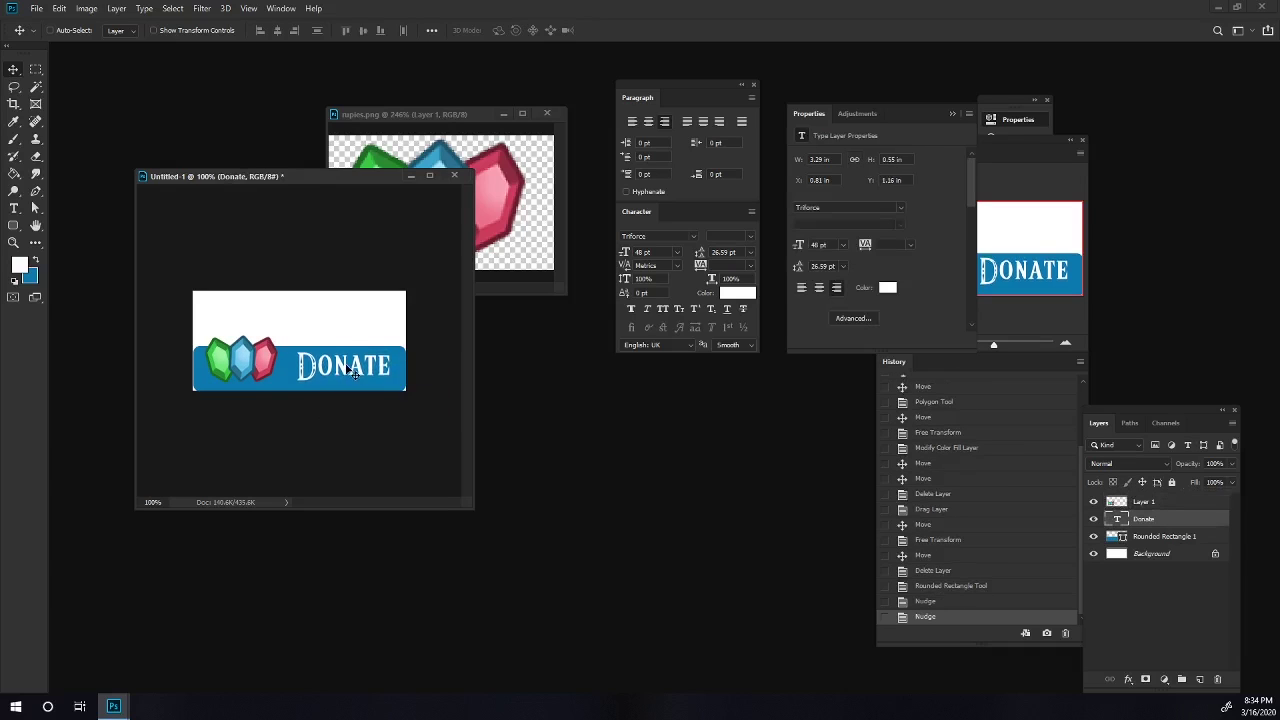
{"action": "right_click", "coordinate": [248, 362]}
{"action": "left_click", "coordinate": [268, 366]}
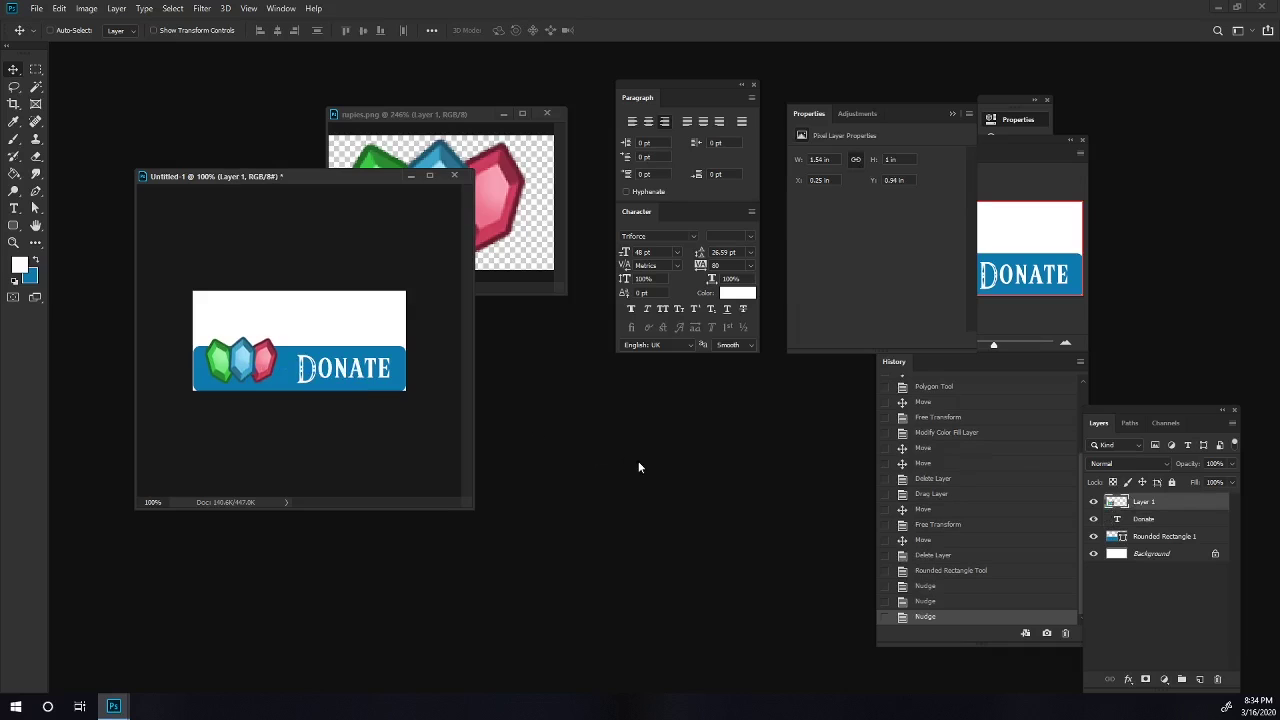
Convert the locked Background into a regular layer named Layer 0 and hide it.
{"action": "left_click", "coordinate": [1093, 553]}
{"action": "double_click", "coordinate": [1152, 553]}
{"action": "key", "text": "Return"}
{"action": "left_click", "coordinate": [1092, 553]}
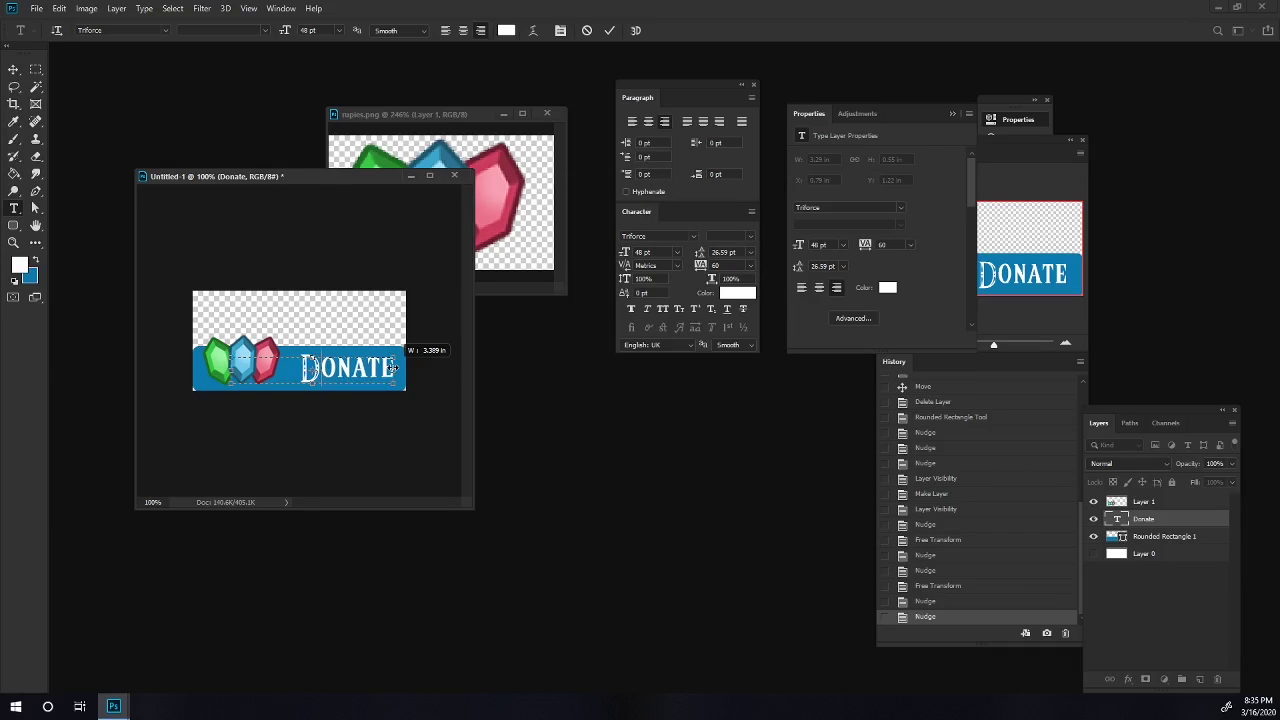
Narrow the "Donate" text frame so its left edge clears the gems, and finish editing the text.
{"action": "left_click_drag", "start_coordinate": [260, 371], "coordinate": [282, 372]}
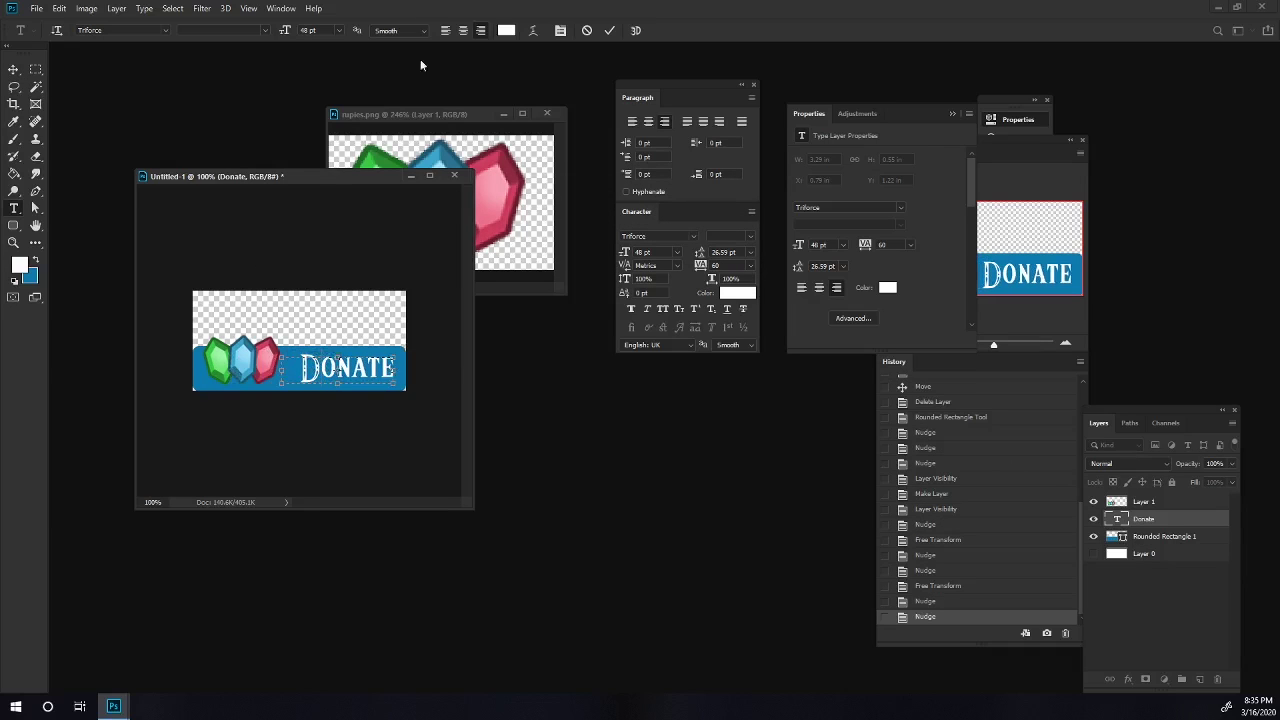
{"action": "type", "text": "dasdasd"}
{"action": "key", "text": "Escape"}
{"action": "left_click", "coordinate": [13, 69]}
Nudge the gems layer slightly to the left, away from the "Donate" text.
{"action": "right_click", "coordinate": [237, 357]}
{"action": "left_click", "coordinate": [262, 374]}
{"action": "key", "text": "Down"}
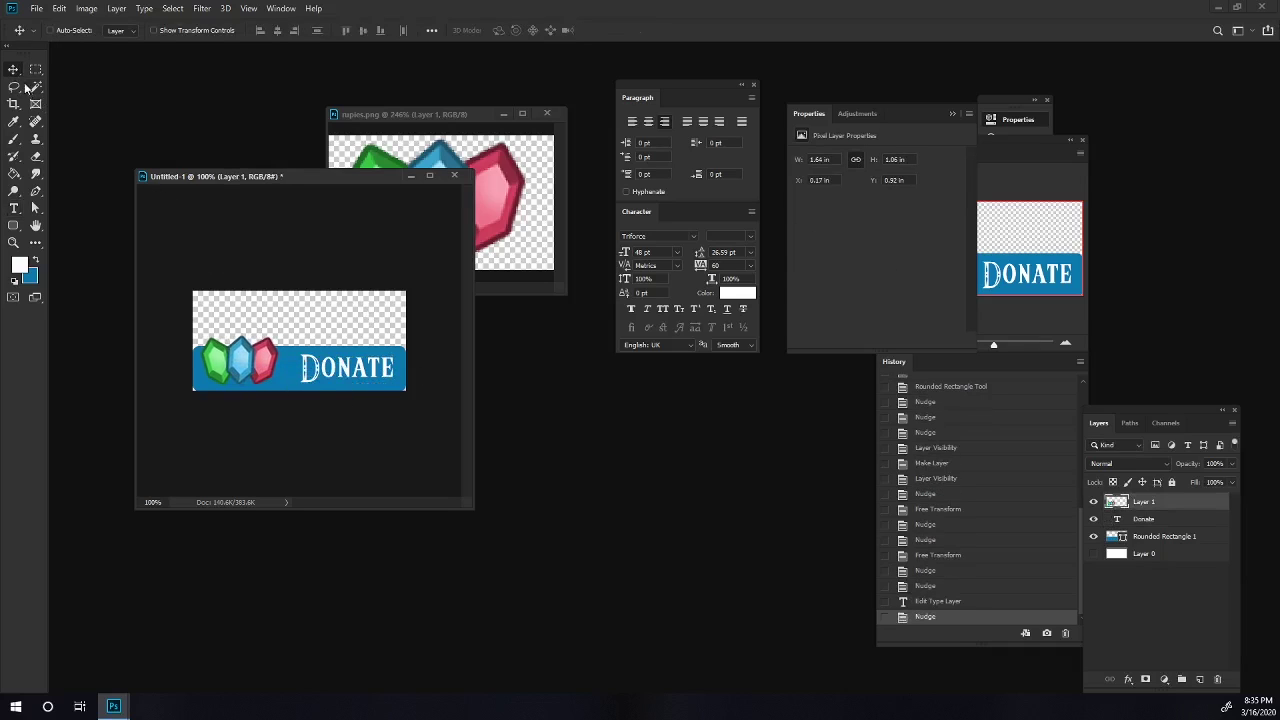
Crop the canvas to a rectangular marquee from just above the gems to the blue rectangle's lower edge, and deselect.
{"action": "left_click", "coordinate": [13, 88]}
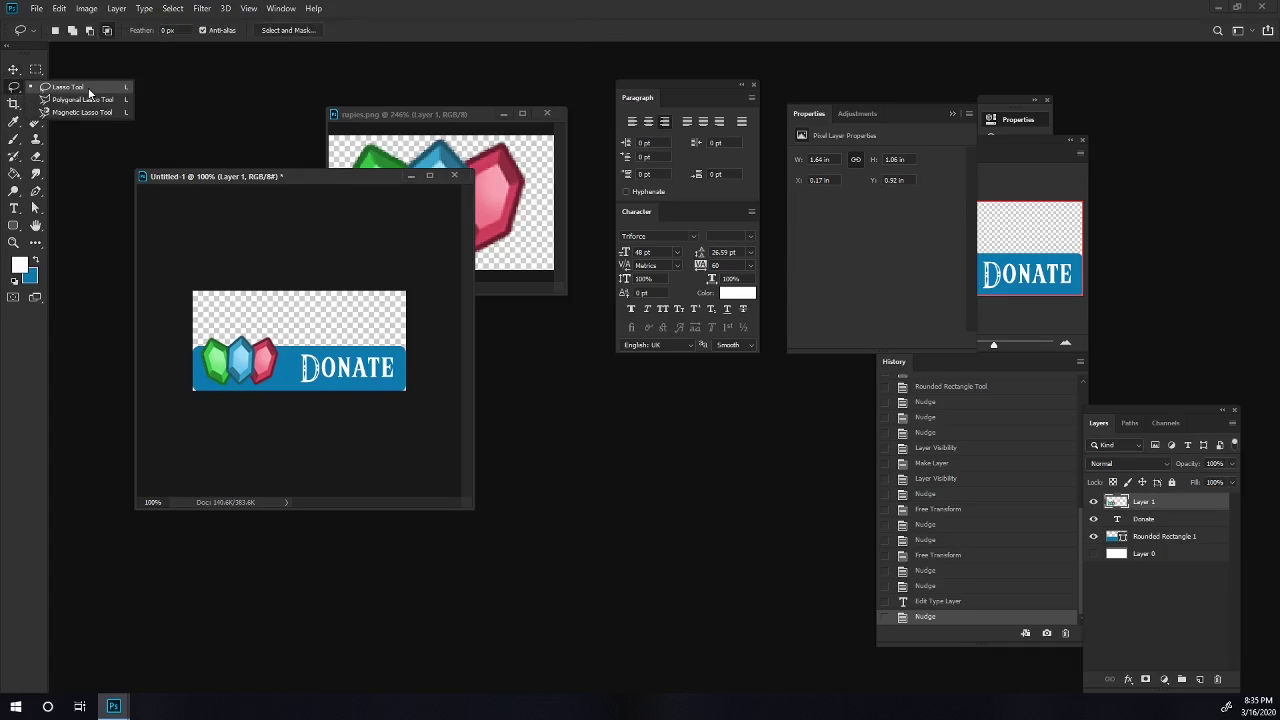
{"action": "left_click", "coordinate": [60, 85]}
{"action": "left_click", "coordinate": [37, 72]}
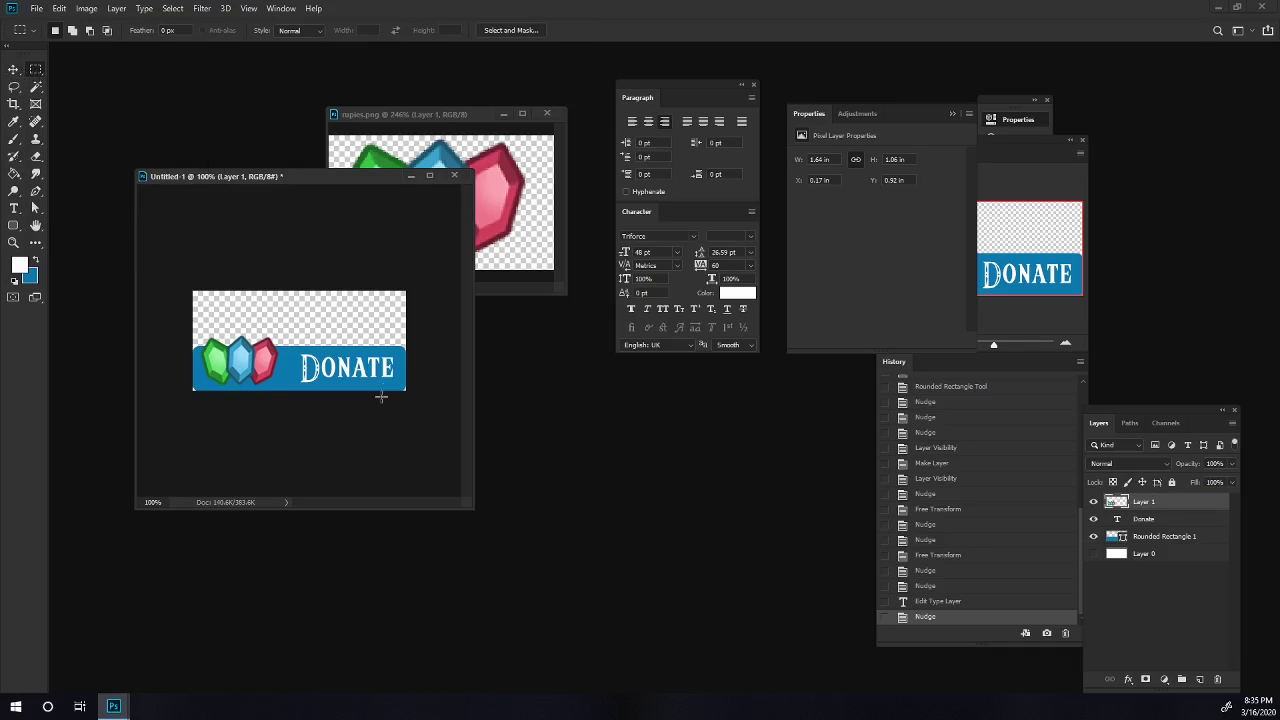
{"action": "left_click_drag", "start_coordinate": [411, 336], "coordinate": [142, 400]}
{"action": "left_click", "coordinate": [417, 332]}
{"action": "left_click_drag", "start_coordinate": [417, 332], "coordinate": [137, 443]}
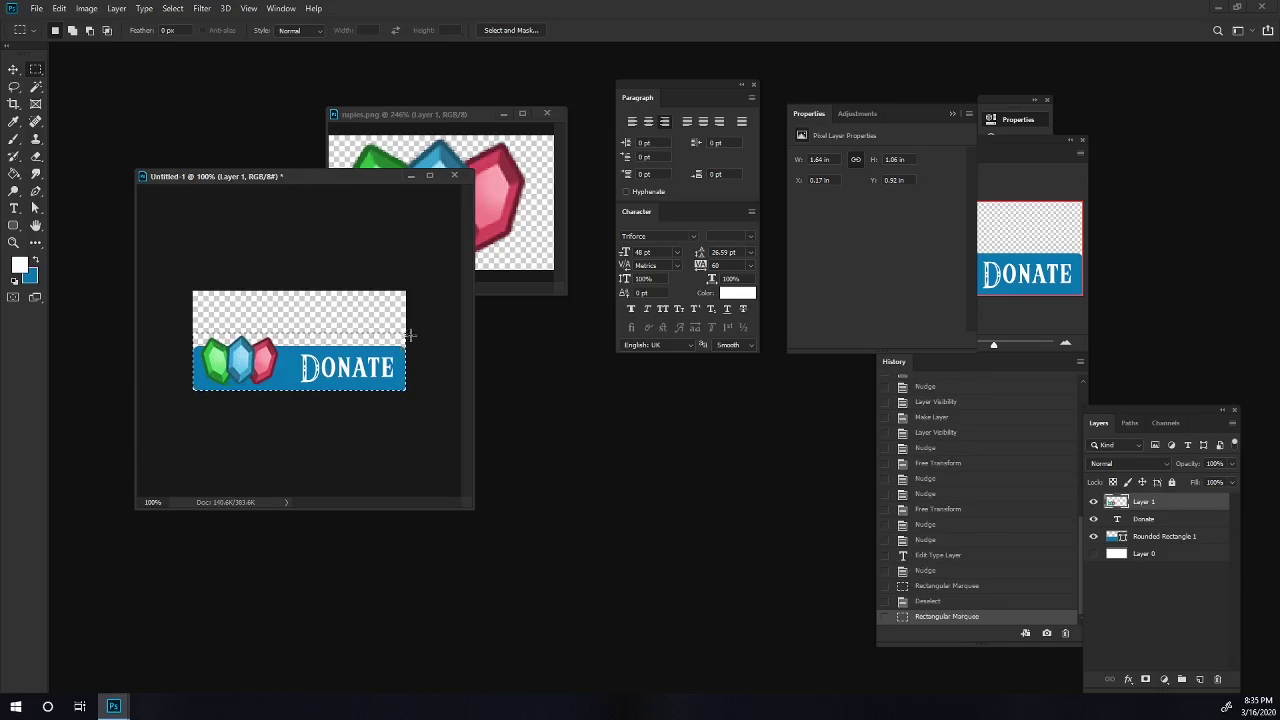
{"action": "left_click", "coordinate": [87, 8]}
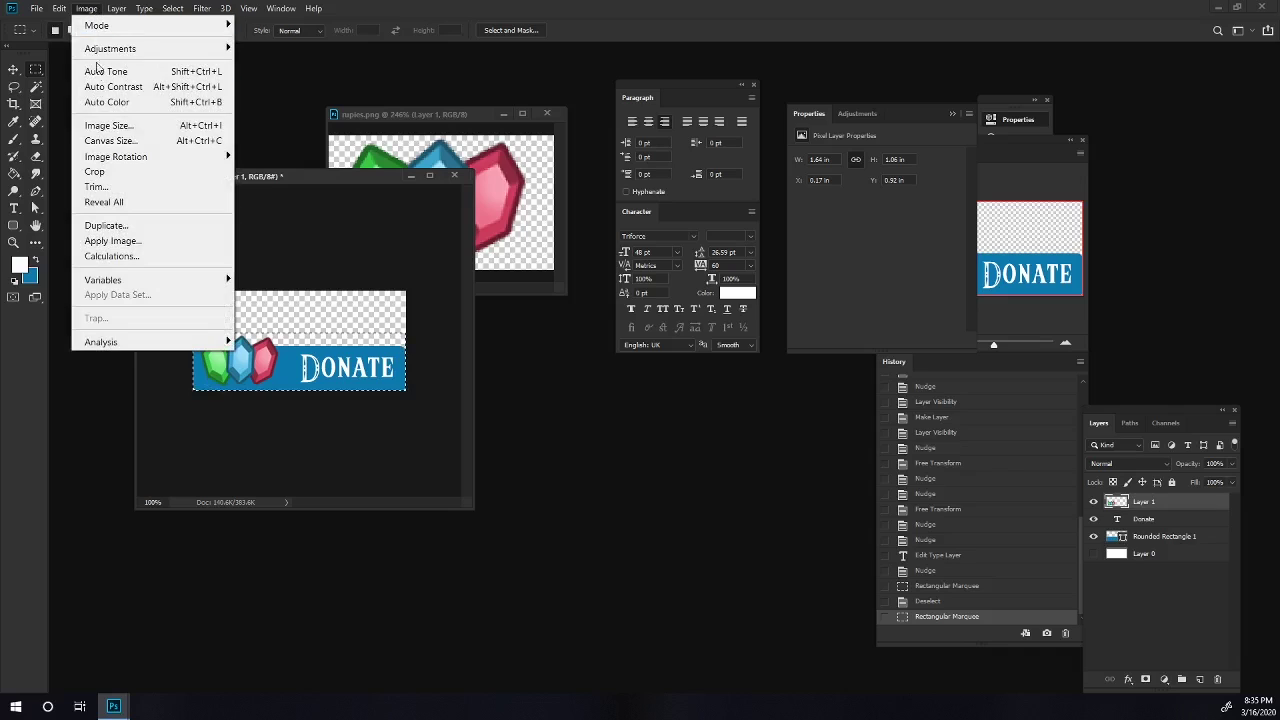
{"action": "left_click", "coordinate": [95, 171]}
{"action": "key", "text": "ctrl+d"}
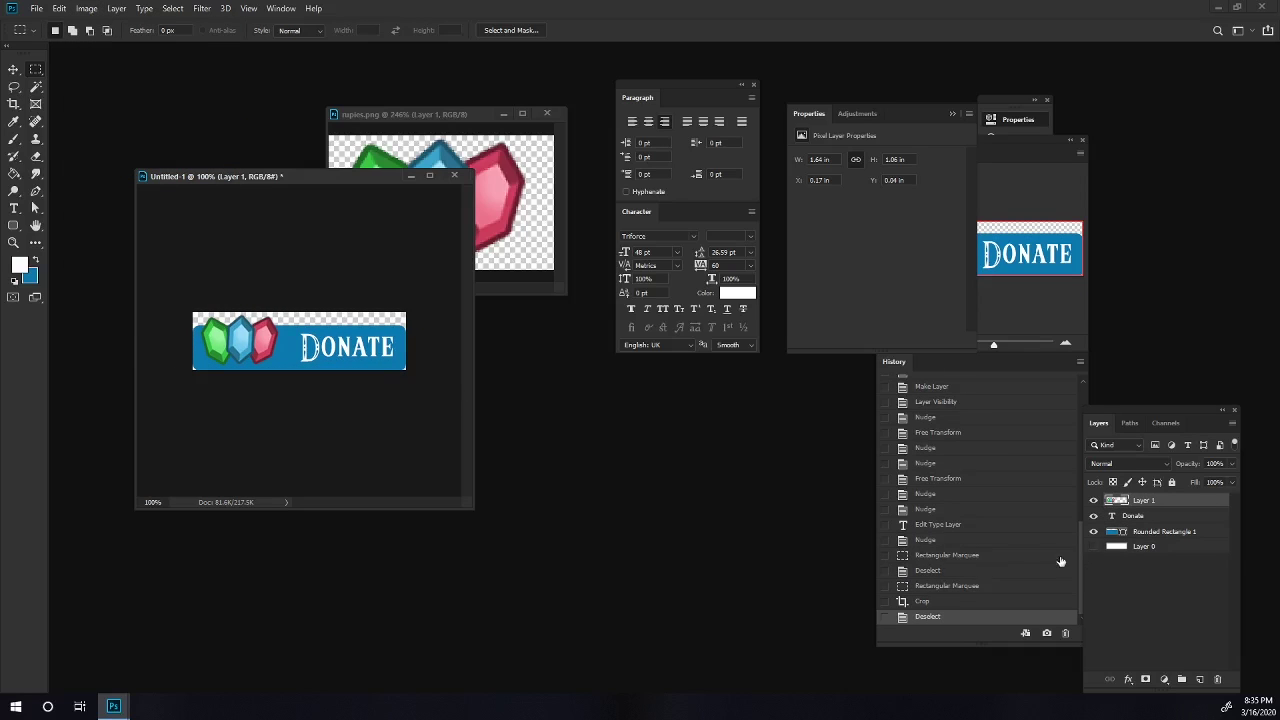
Save a PNG copy of the panel as donate-panel in the Botw-Panels folder with the default PNG options.
{"action": "key", "text": "ctrl+shift+s"}
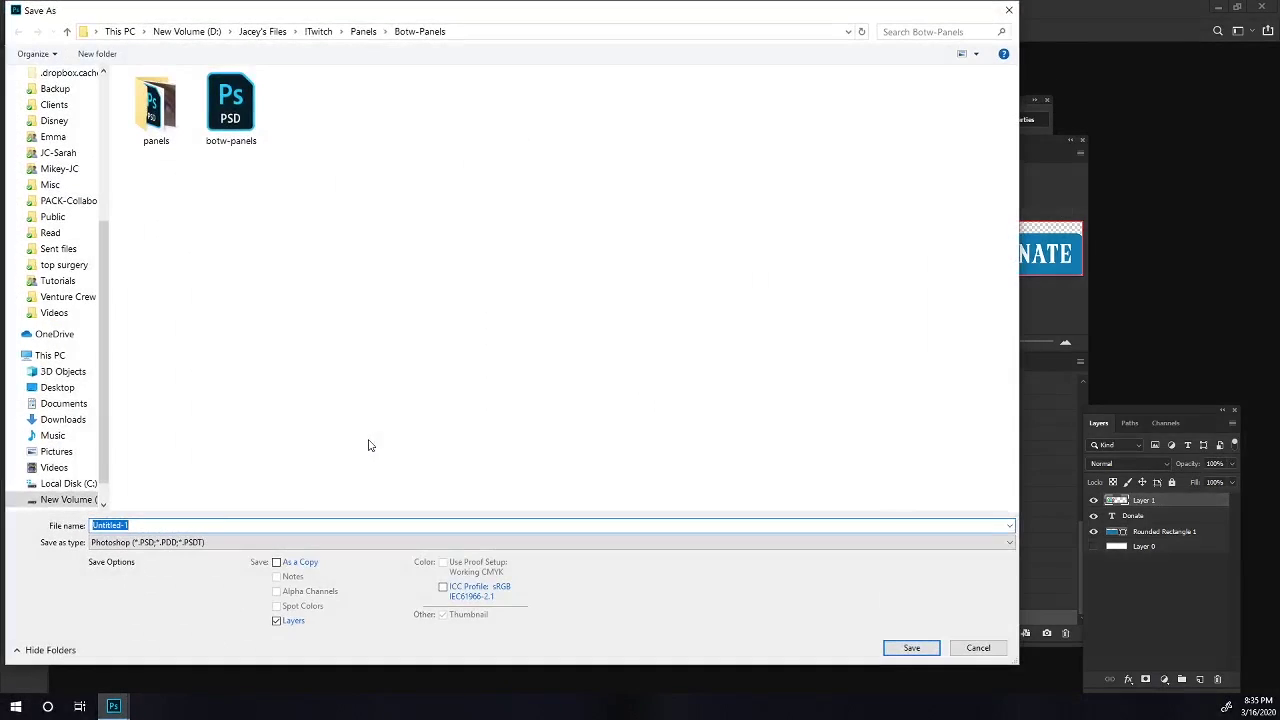
{"action": "left_click", "coordinate": [140, 543]}
{"action": "left_click", "coordinate": [120, 489]}
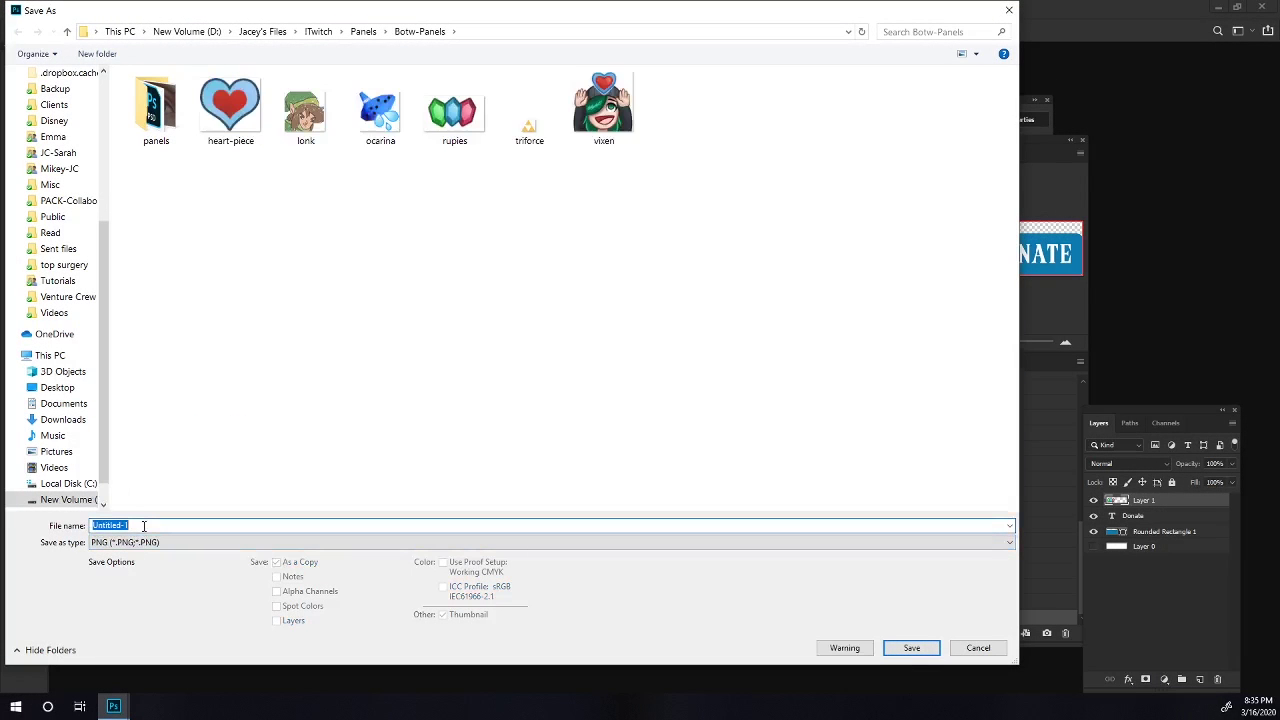
{"action": "type", "text": "donate-panel"}
{"action": "key", "text": "Return"}
{"action": "key", "text": "Return"}
Save the layered document in Photoshop format as donate-panel in the Botw-Panels folder.
{"action": "key", "text": "ctrl+shift+s"}
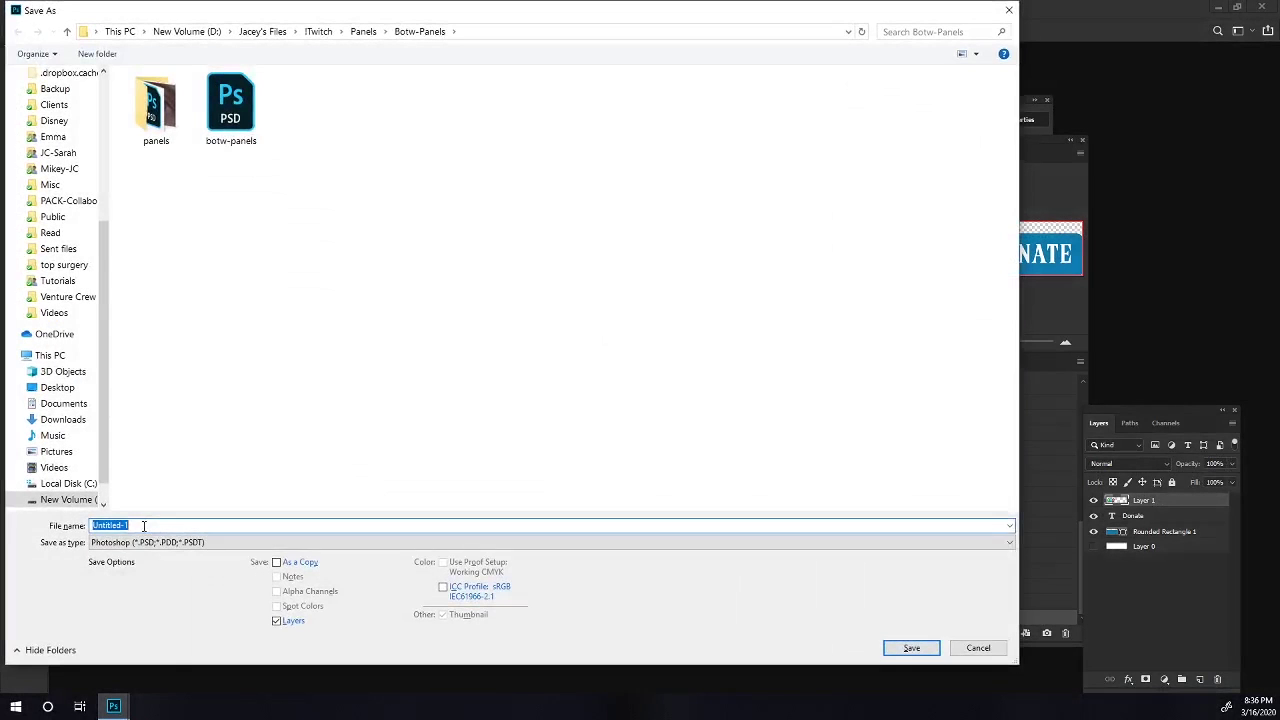
{"action": "type", "text": "donate"}
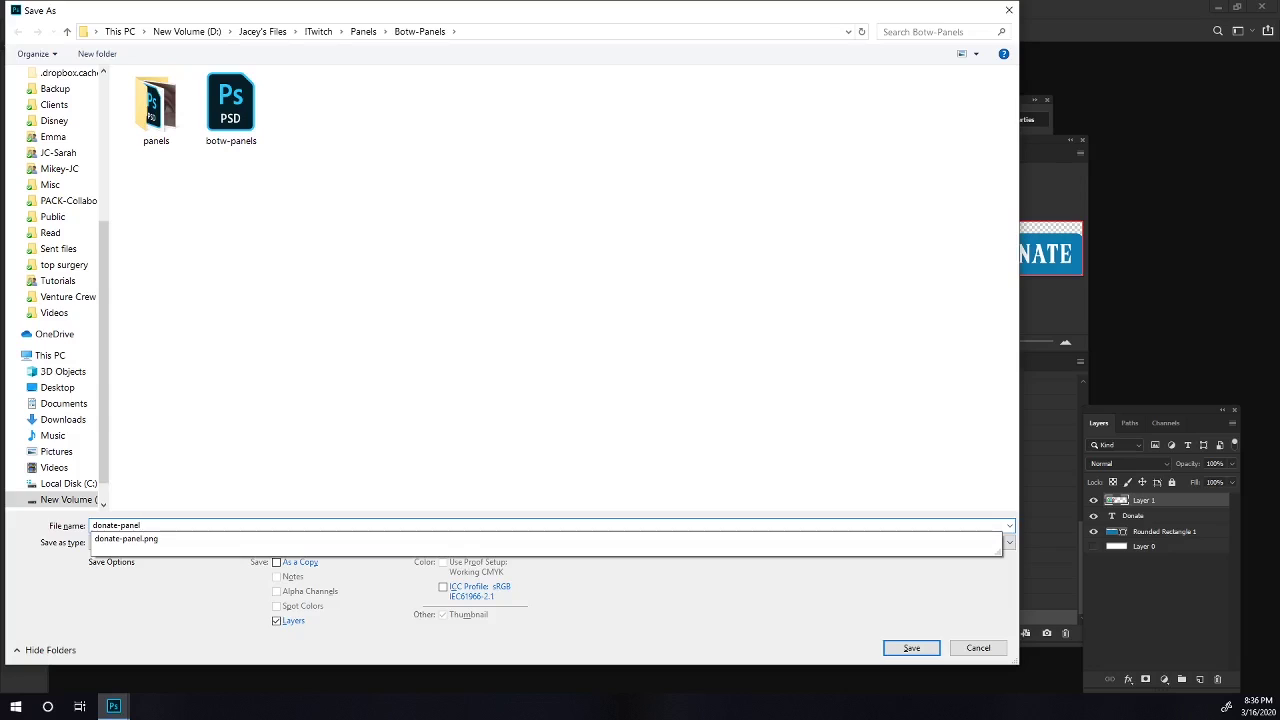
{"action": "type", "text": "-panel"}
{"action": "key", "text": "Return"}
{"action": "key", "text": "Return"}
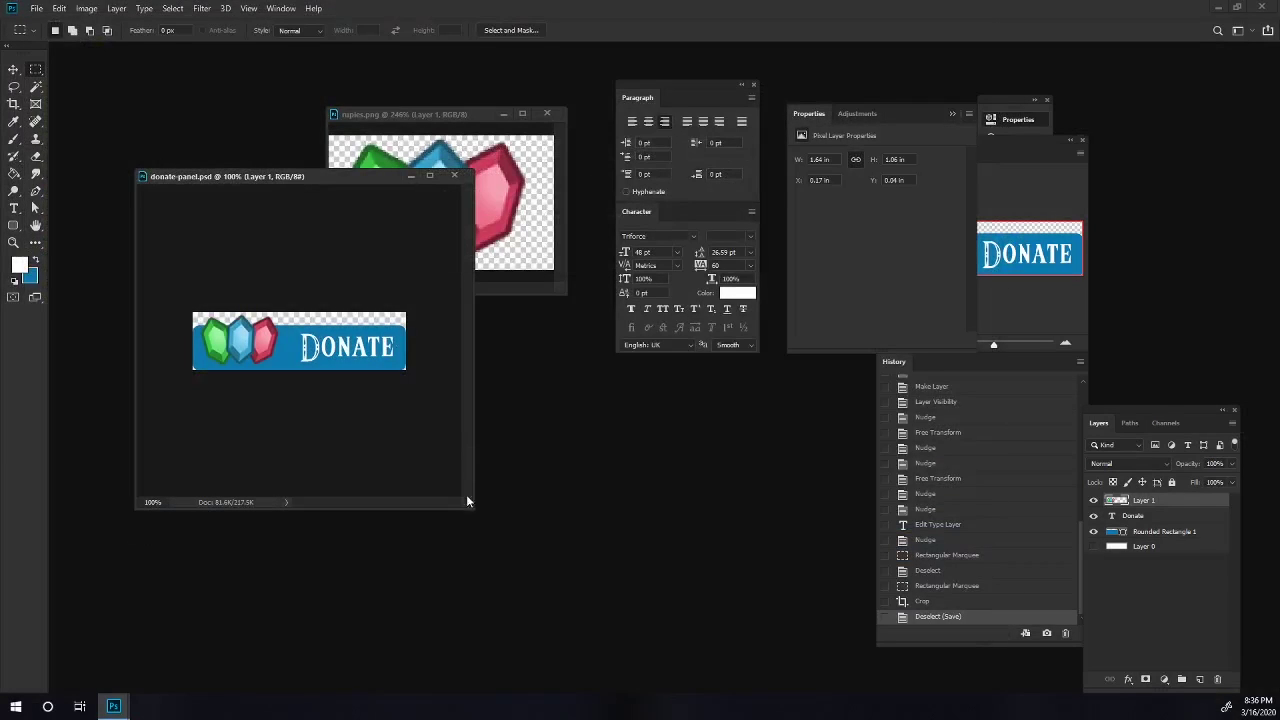
Close the rupies.png document and rearrange the donate-panel.psd window so the whole panel has space around it.
{"action": "left_click_drag", "start_coordinate": [470, 508], "coordinate": [466, 352]}
{"action": "left_click_drag", "start_coordinate": [296, 178], "coordinate": [237, 183]}
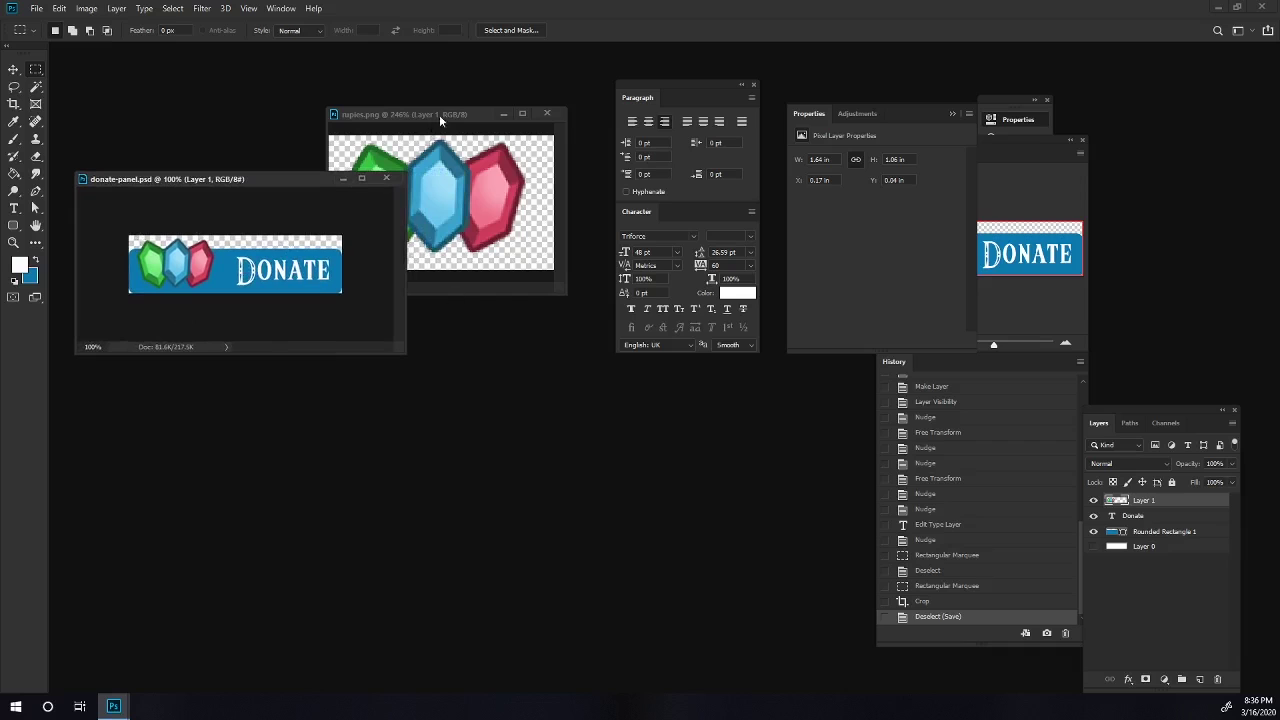
{"action": "left_click", "coordinate": [548, 113]}
{"action": "left_click_drag", "start_coordinate": [405, 353], "coordinate": [526, 449]}
Replace the "Donate" text on the panel with "About".
{"action": "left_click", "coordinate": [14, 208]}
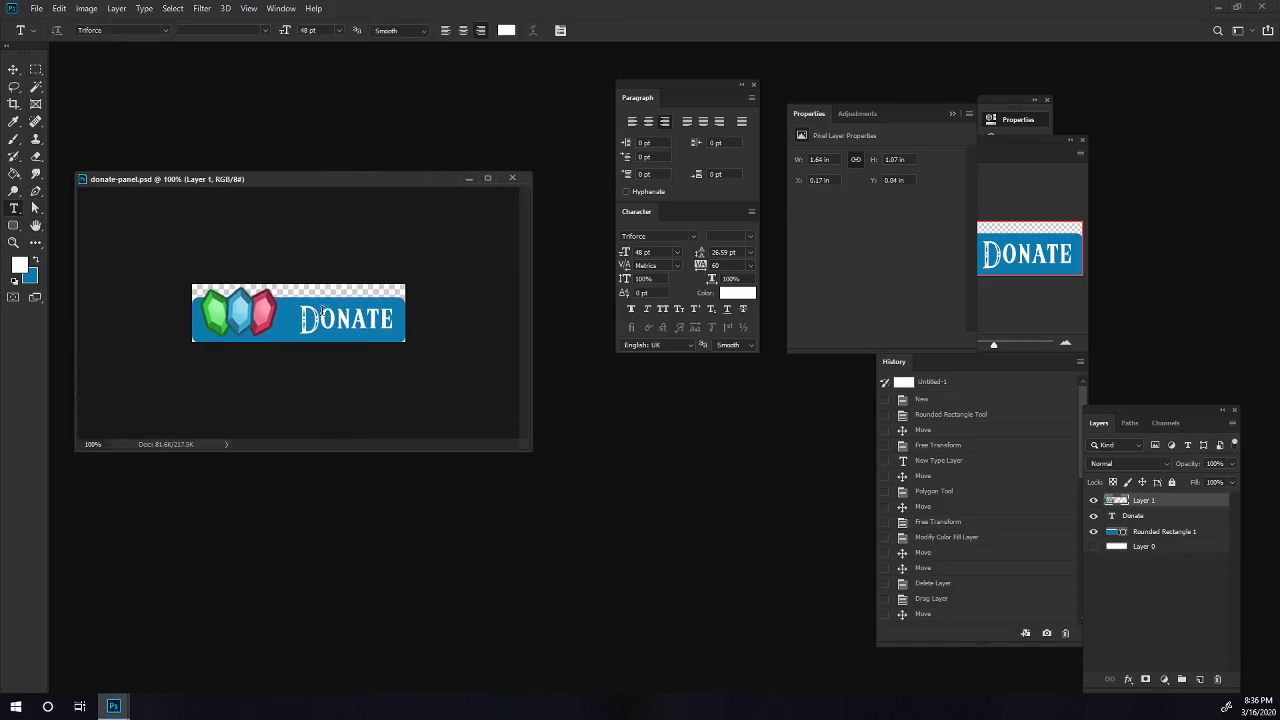
{"action": "left_click", "coordinate": [325, 316]}
{"action": "key", "text": "ctrl+a"}
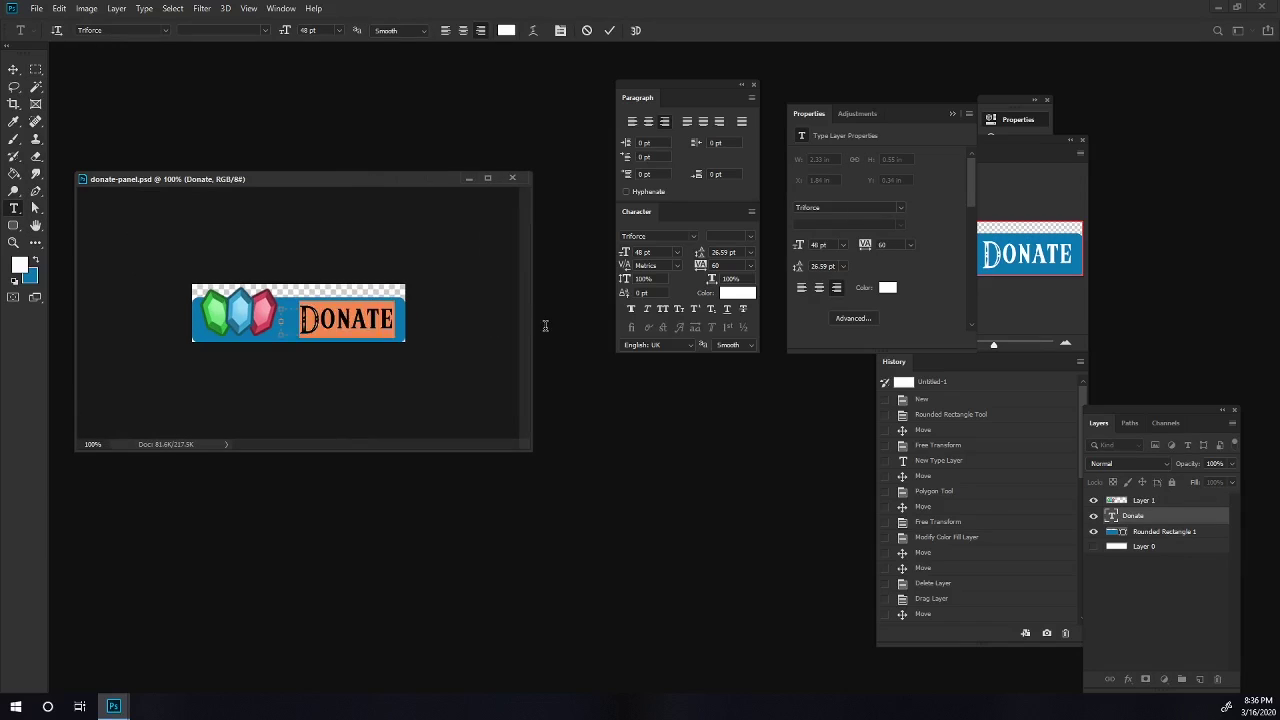
{"action": "type", "text": "About"}
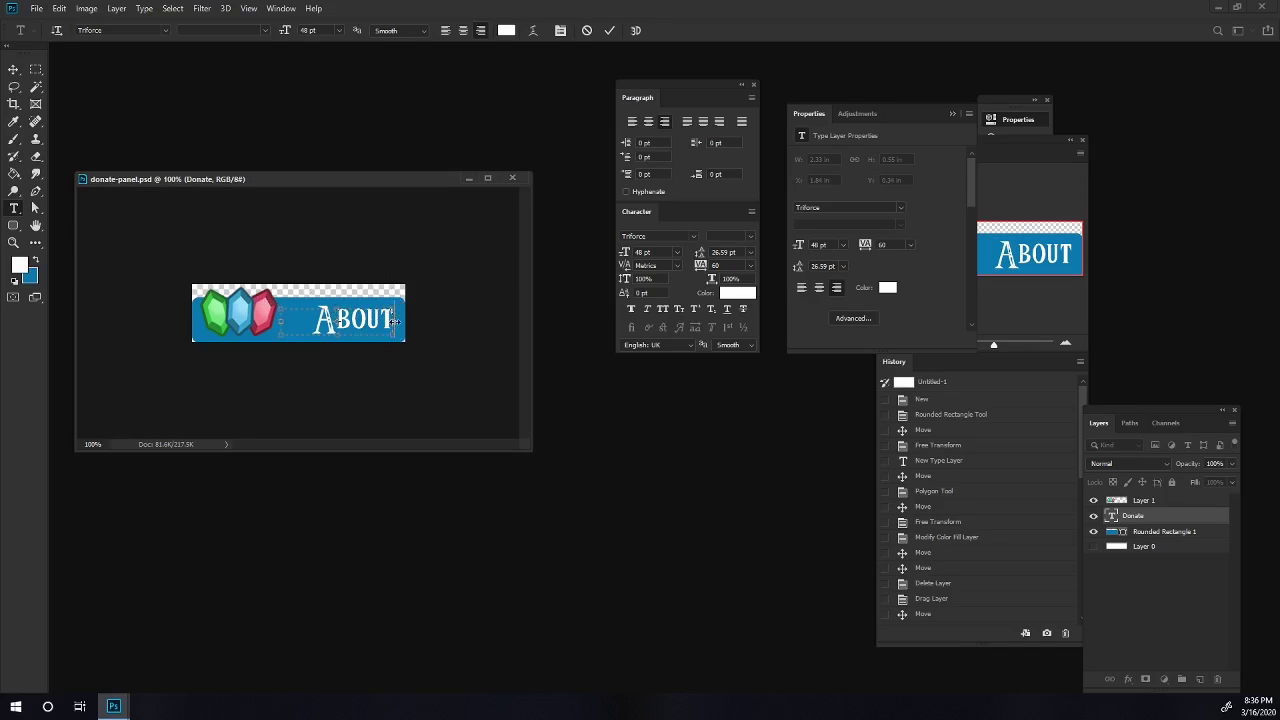
Finish the text edit, select the gems layer and hide it.
{"action": "left_click", "coordinate": [13, 69]}
{"action": "right_click", "coordinate": [245, 310]}
{"action": "left_click", "coordinate": [275, 345]}
{"action": "left_click", "coordinate": [1094, 501]}
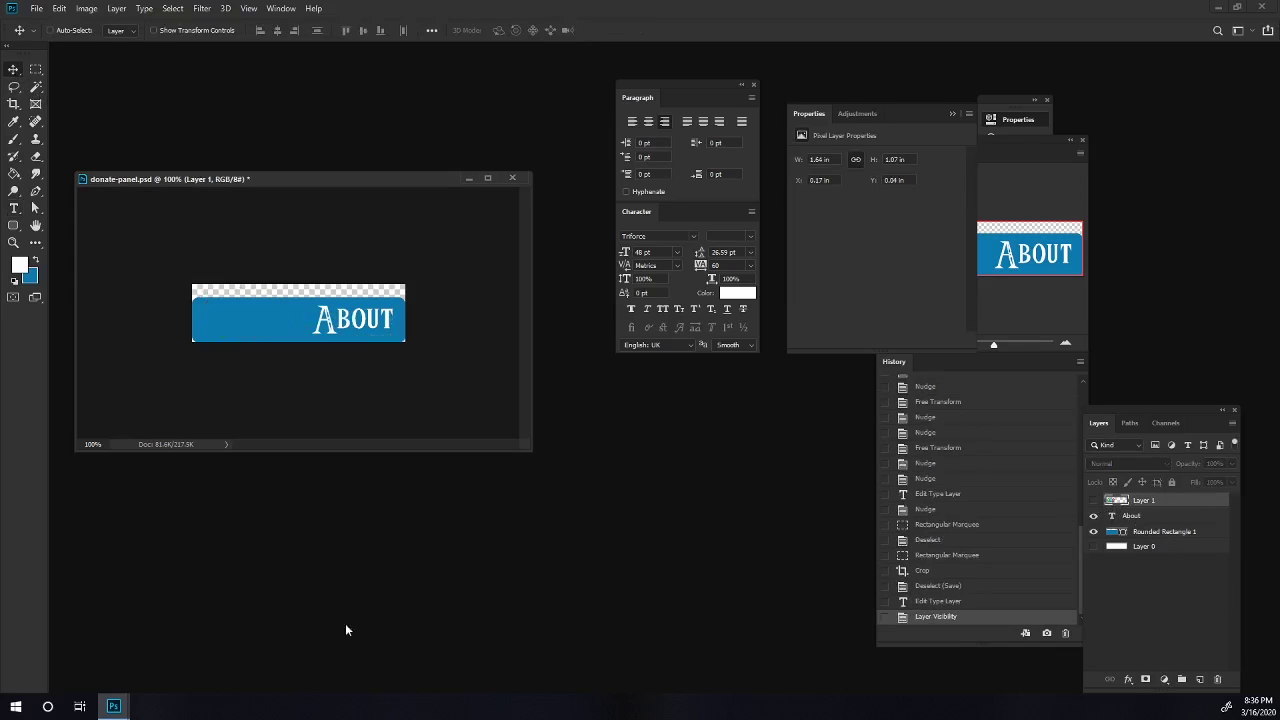
Open vixen.png and arrange it in its own floating window above the enlarged donate-panel.psd window.
{"action": "key", "text": "ctrl+o"}
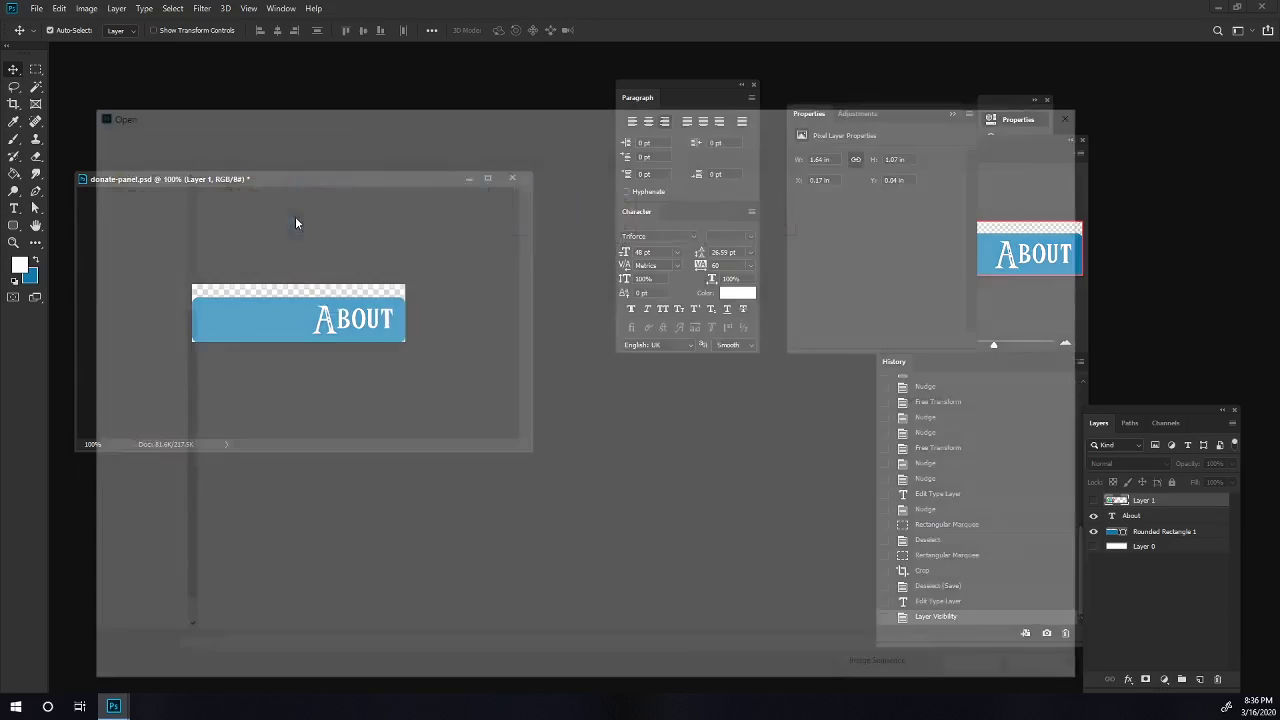
{"action": "double_click", "coordinate": [290, 295]}
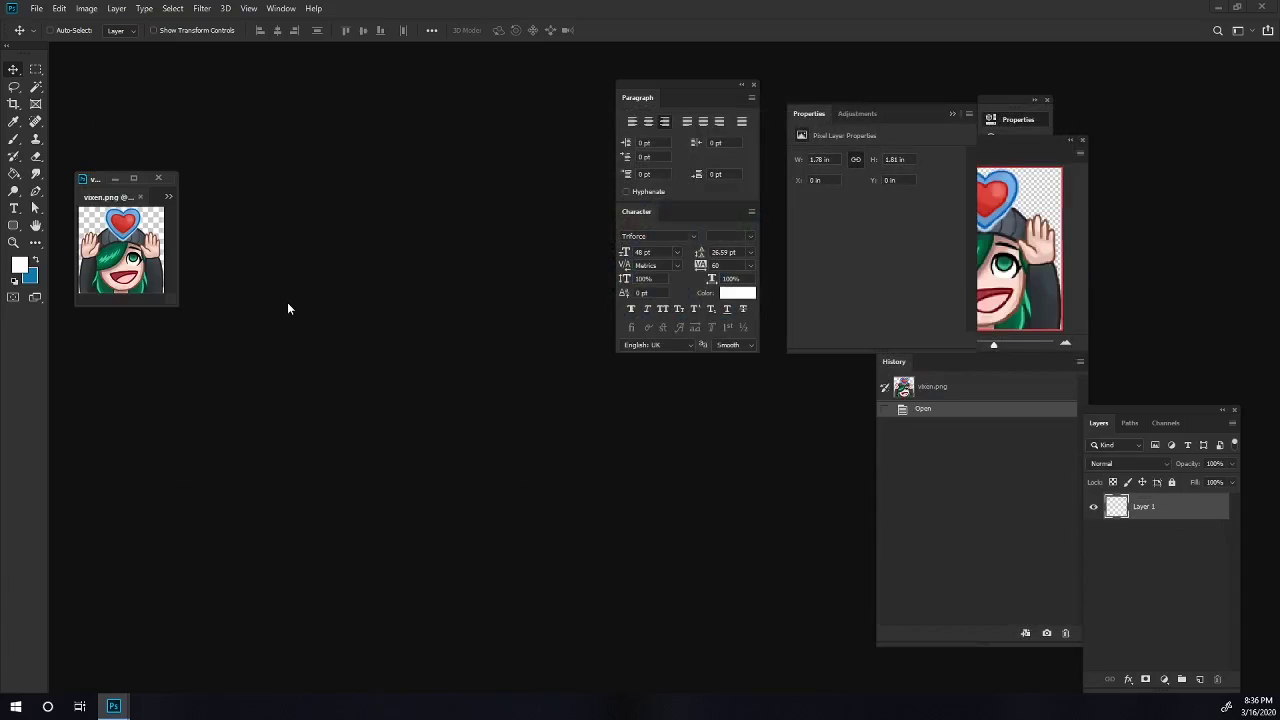
{"action": "left_click_drag", "start_coordinate": [115, 199], "coordinate": [390, 125]}
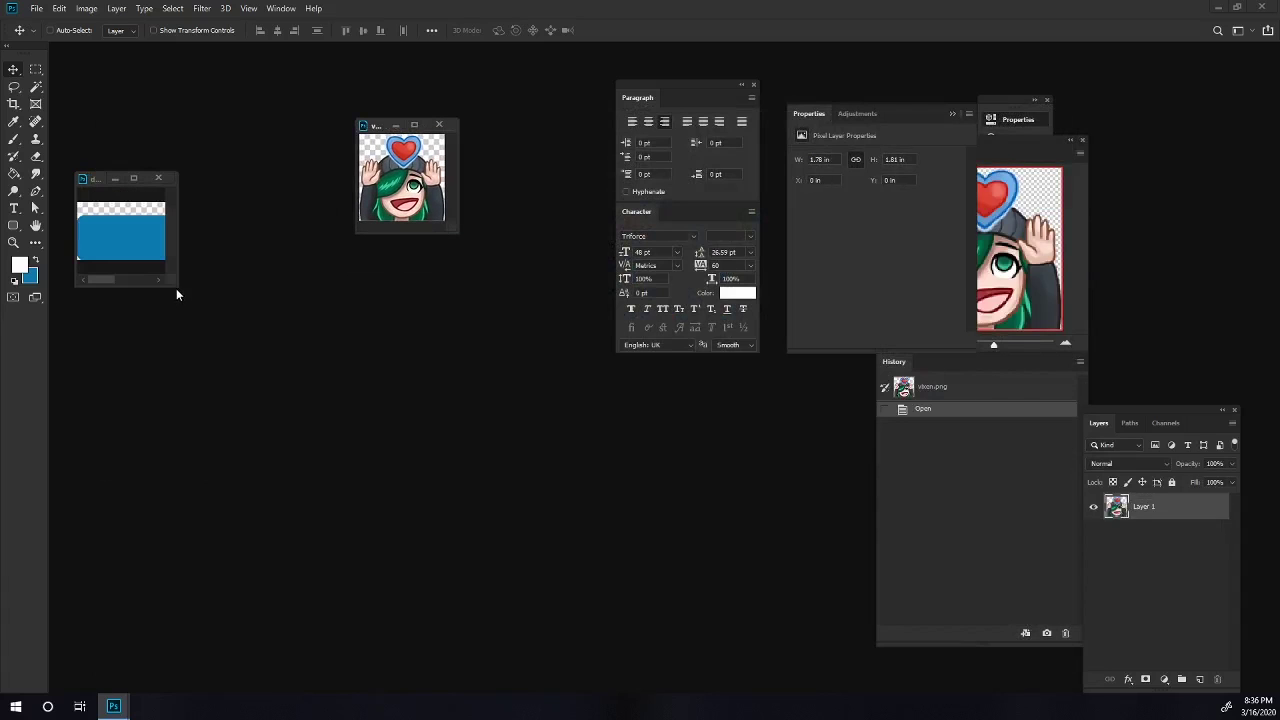
{"action": "left_click", "coordinate": [176, 285]}
{"action": "left_click_drag", "start_coordinate": [176, 287], "coordinate": [546, 550]}
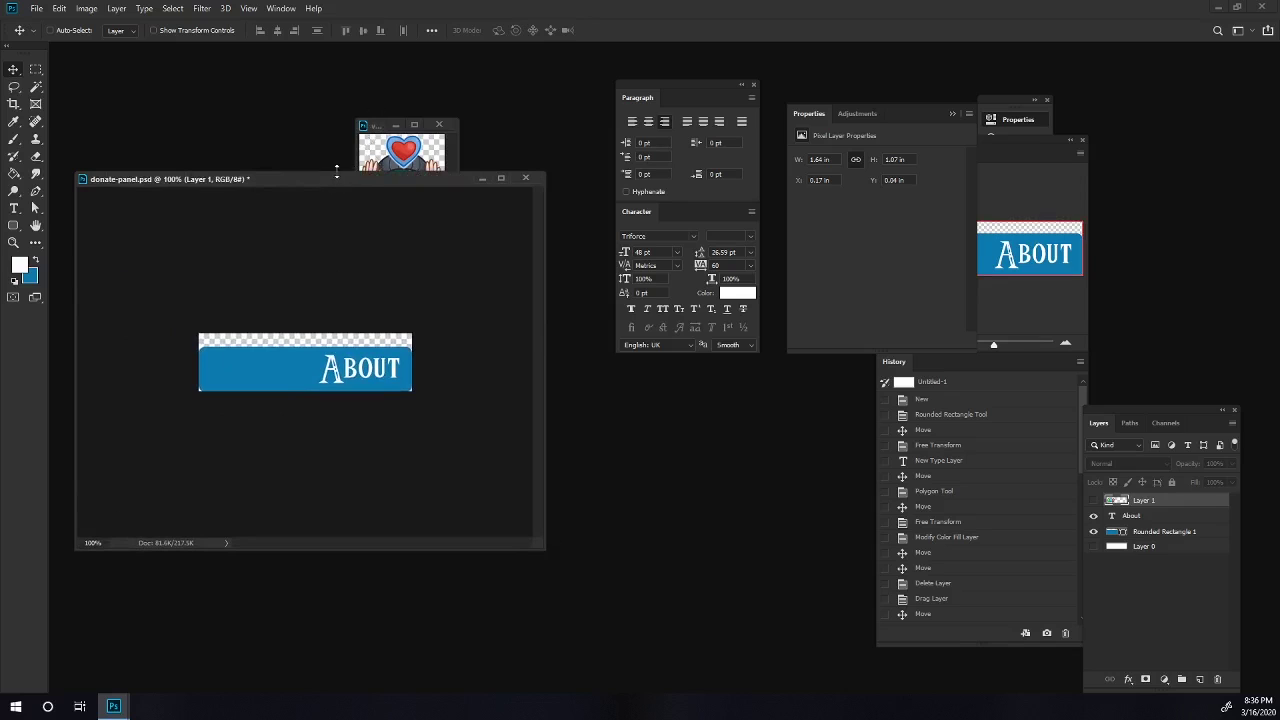
{"action": "left_click_drag", "start_coordinate": [336, 172], "coordinate": [336, 281]}
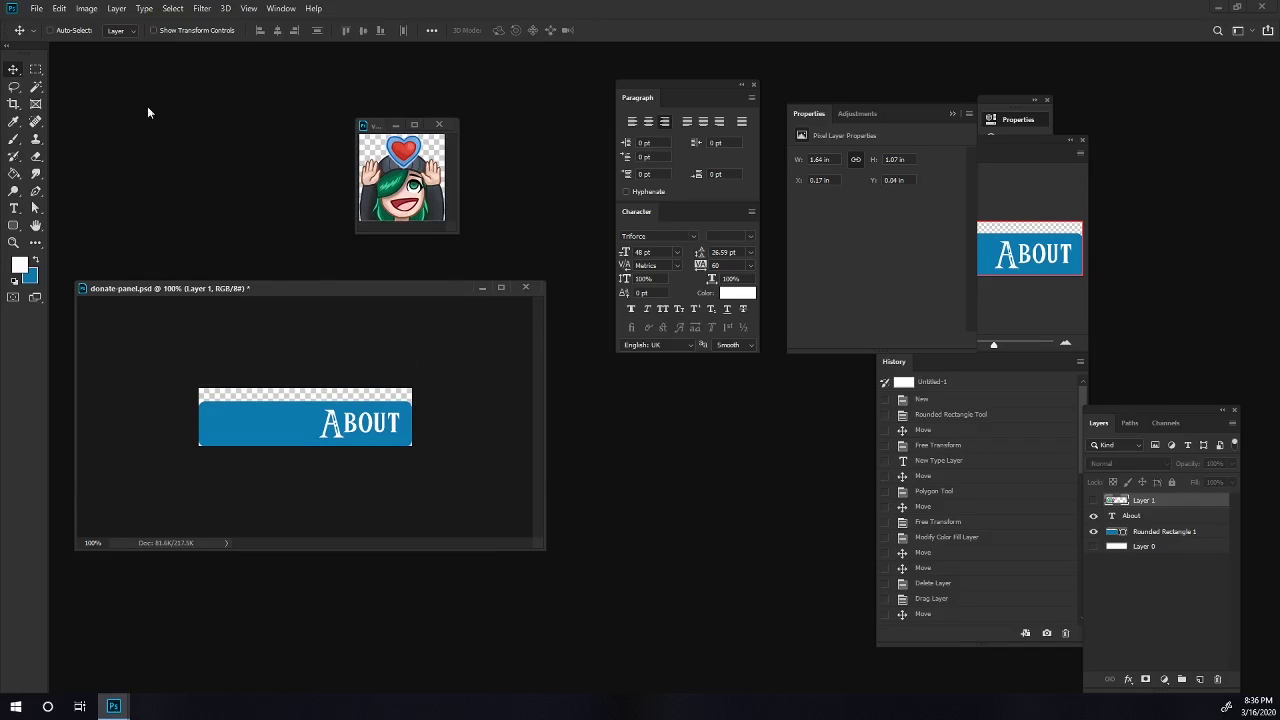
Copy the vixen character onto the panel beside the "About" text and extend the canvas upward to fit the heart.
{"action": "left_click_drag", "start_coordinate": [397, 197], "coordinate": [274, 420]}
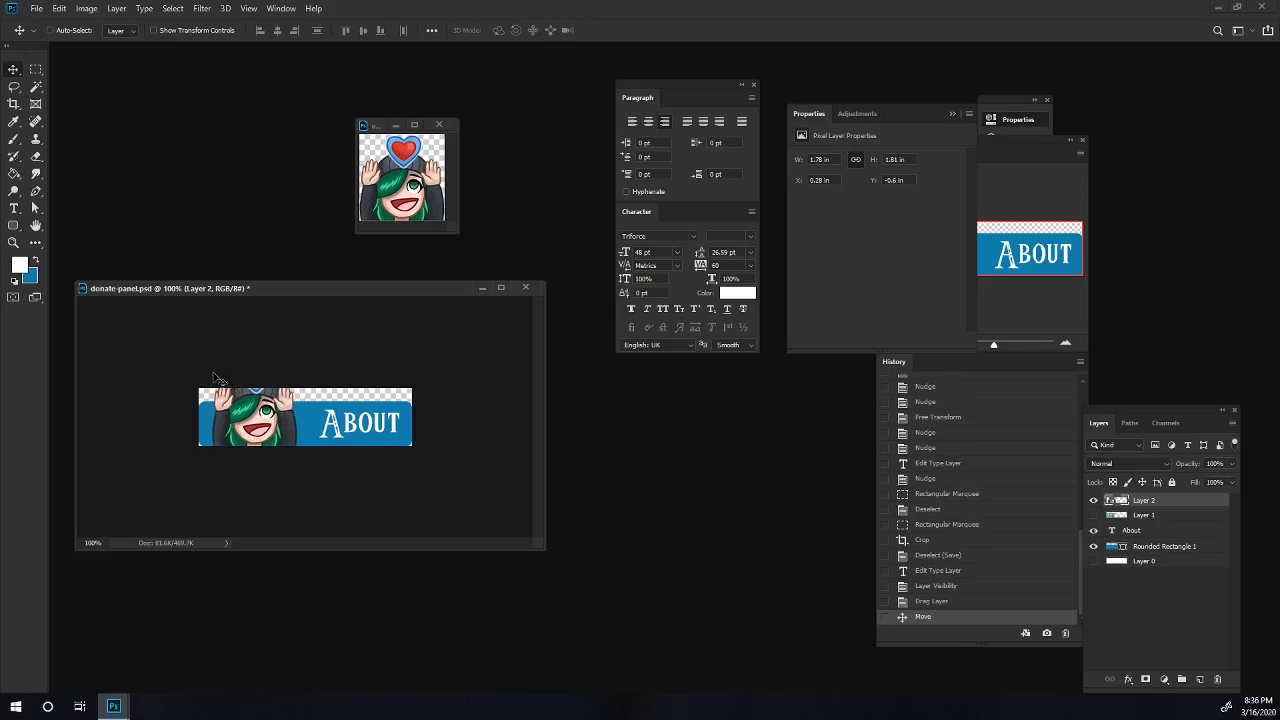
{"action": "left_click_drag", "start_coordinate": [250, 416], "coordinate": [248, 417]}
{"action": "left_click", "coordinate": [13, 104]}
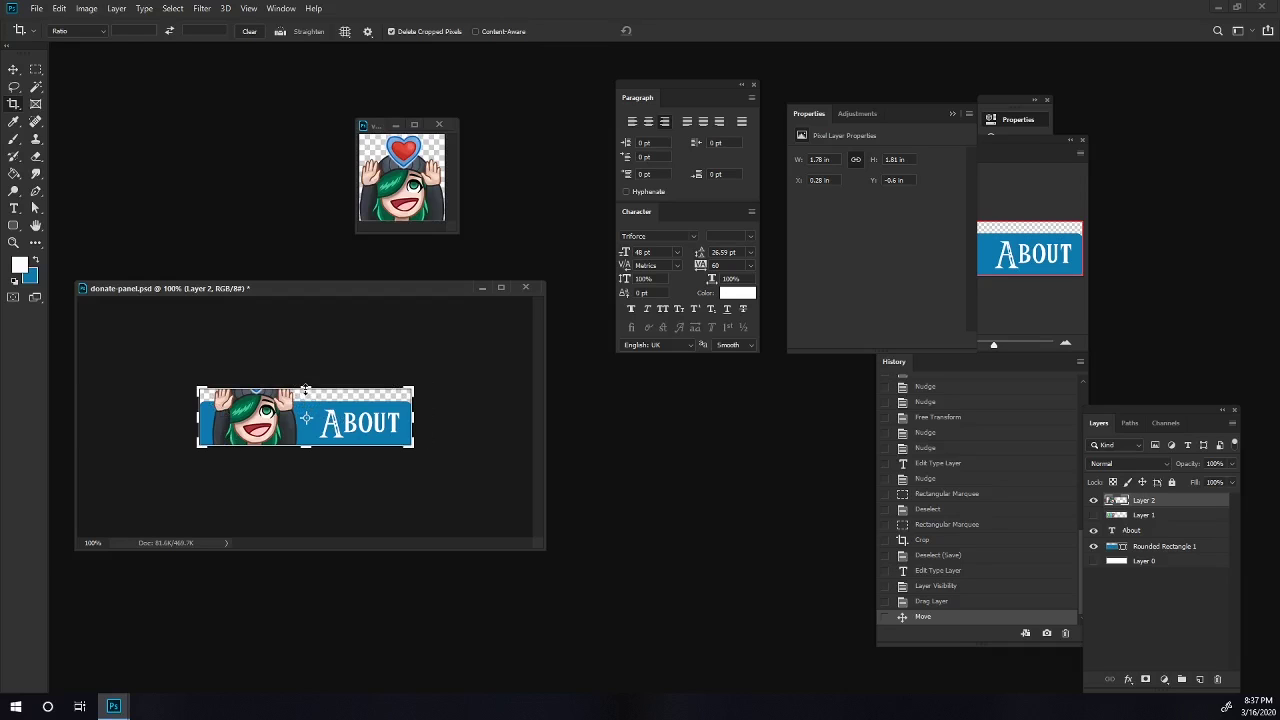
{"action": "left_click_drag", "start_coordinate": [307, 390], "coordinate": [306, 374]}
{"action": "key", "text": "Return"}
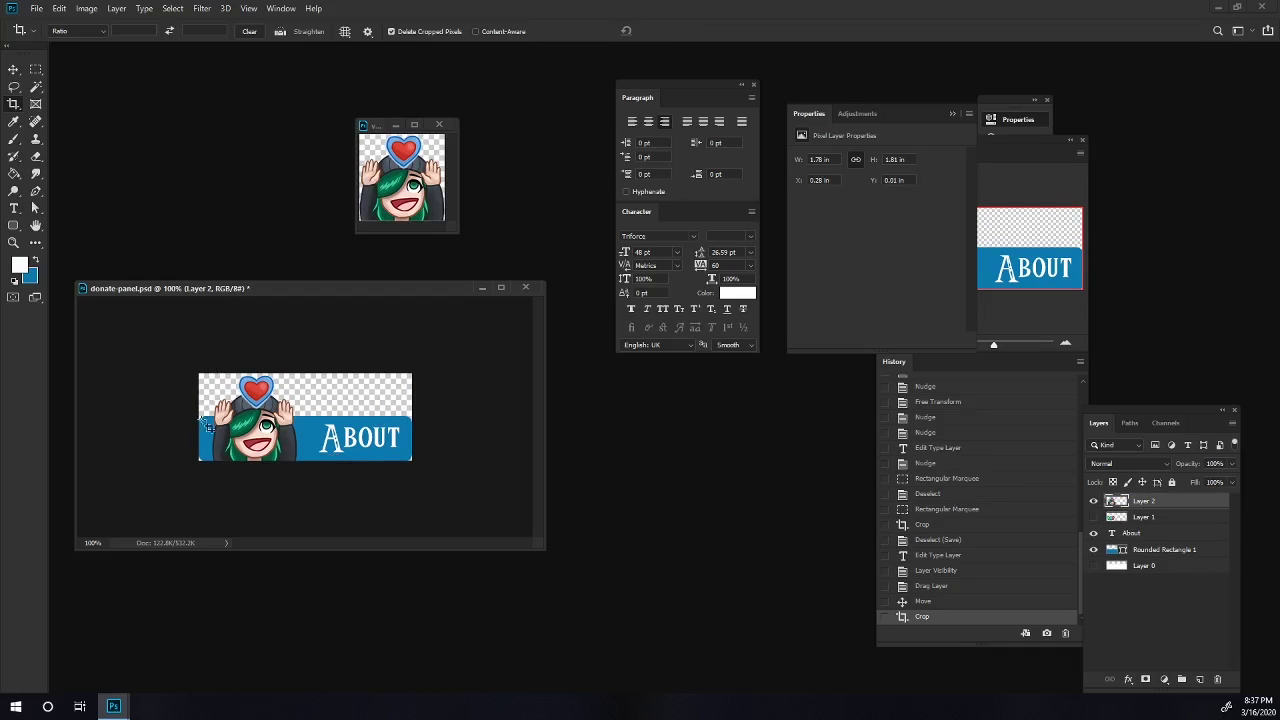
Scale the vixen character layer down proportionally to about 1.4 in wide, keeping it on the panel's lower edge.
{"action": "left_click", "coordinate": [13, 69]}
{"action": "right_click", "coordinate": [292, 442]}
{"action": "left_click", "coordinate": [310, 470]}
{"action": "key", "text": "ctrl+t"}
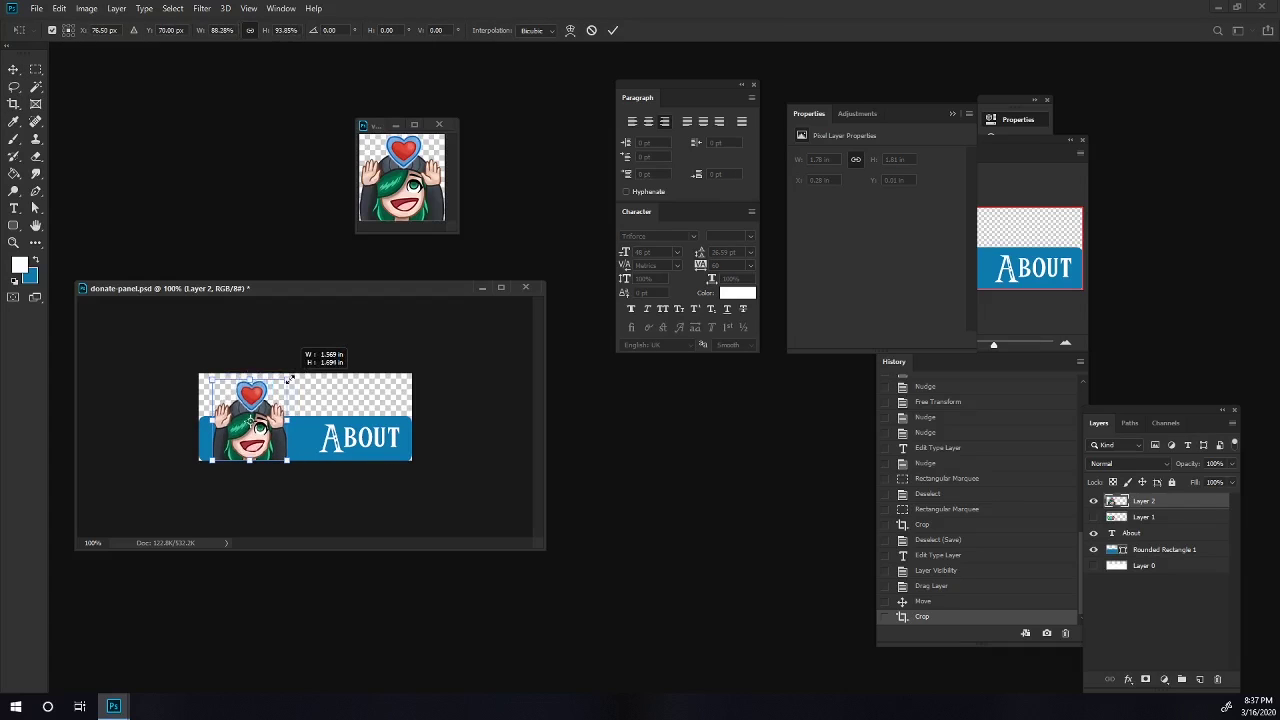
{"action": "left_click_drag", "start_coordinate": [296, 373], "coordinate": [295, 372]}
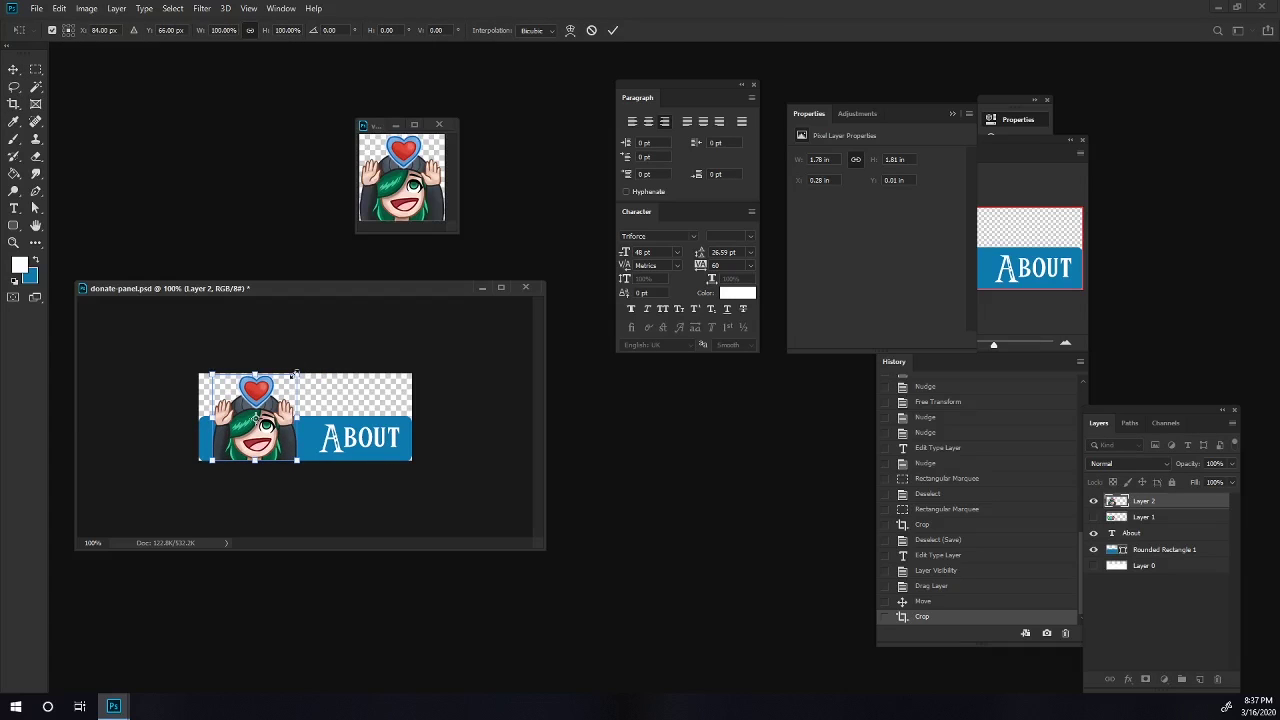
{"action": "mouse_move", "coordinate": [295, 374]}
{"action": "left_mouse_down"}
{"action": "mouse_move", "coordinate": [238, 404]}
{"action": "mouse_move", "coordinate": [296, 388]}
{"action": "mouse_move", "coordinate": [265, 389]}
{"action": "mouse_move", "coordinate": [315, 395]}
{"action": "mouse_move", "coordinate": [340, 374]}
{"action": "mouse_move", "coordinate": [280, 393]}
{"action": "left_mouse_up"}
{"action": "key", "text": "ctrl+z"}
{"action": "key", "text": "Return"}
Widen the text frame toward the character and change the text to "About Me".
{"action": "left_click", "coordinate": [13, 209]}
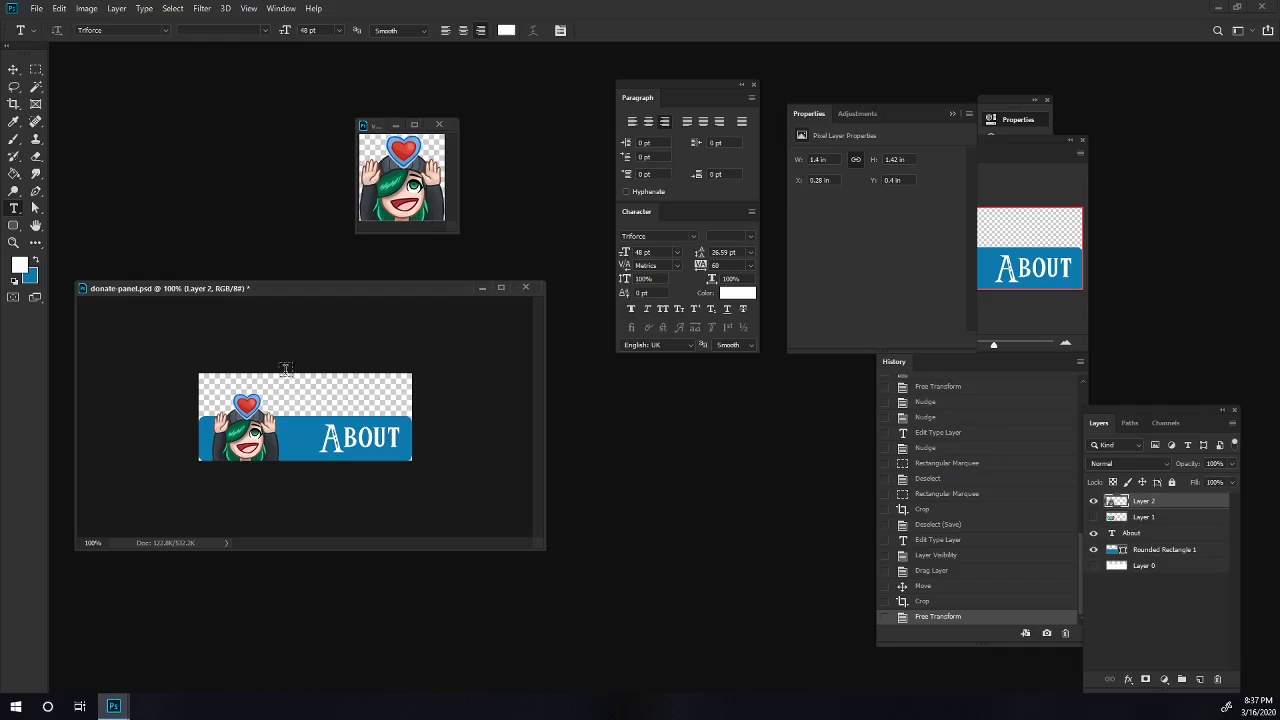
{"action": "left_click", "coordinate": [368, 438]}
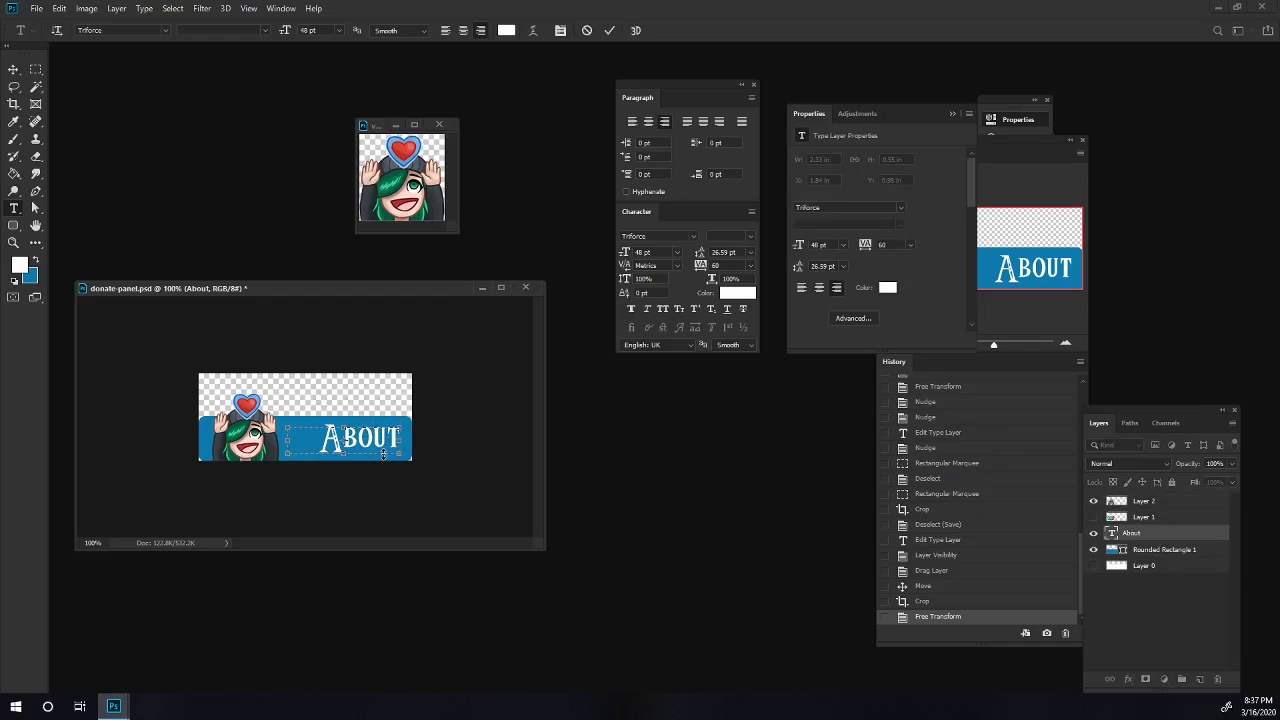
{"action": "left_click_drag", "start_coordinate": [284, 439], "coordinate": [252, 436]}
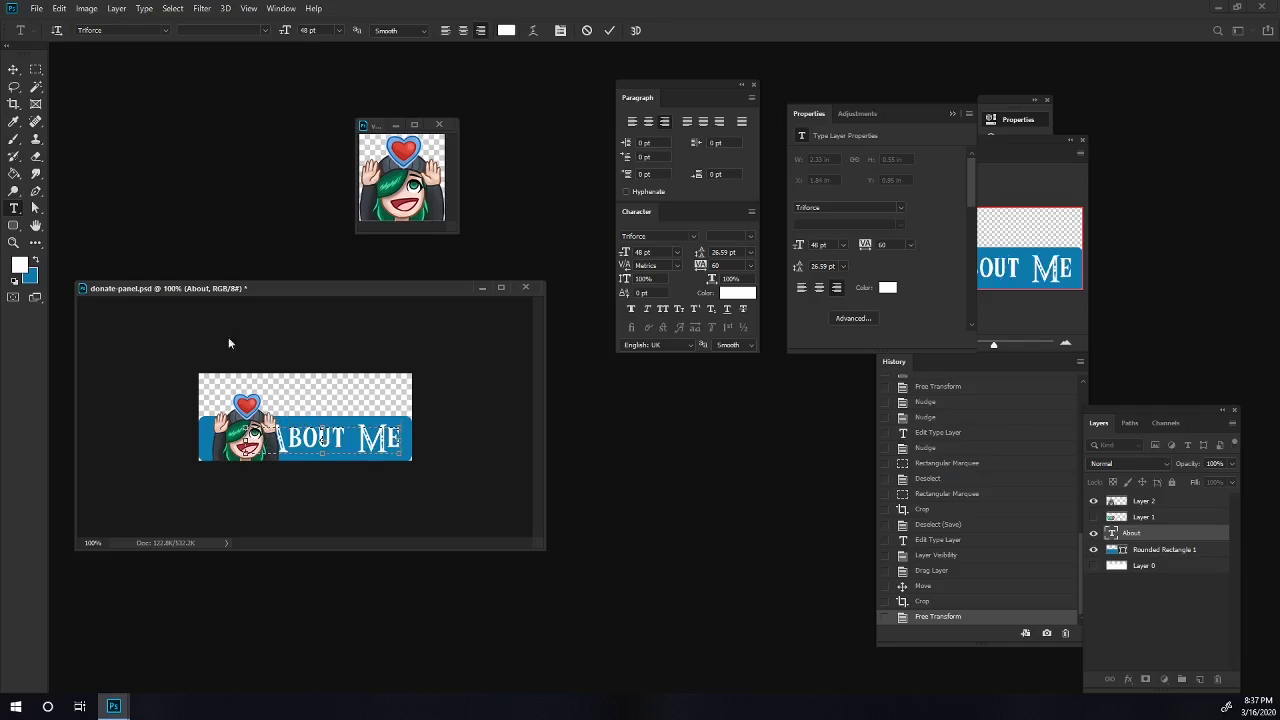
Set the tracking of the space between "About" and "Me" to -100 and finish editing the text.
{"action": "double_click", "coordinate": [310, 440]}
{"action": "left_click", "coordinate": [346, 440]}
{"action": "left_click_drag", "start_coordinate": [346, 440], "coordinate": [358, 440]}
{"action": "left_click_drag", "start_coordinate": [700, 265], "coordinate": [625, 252]}
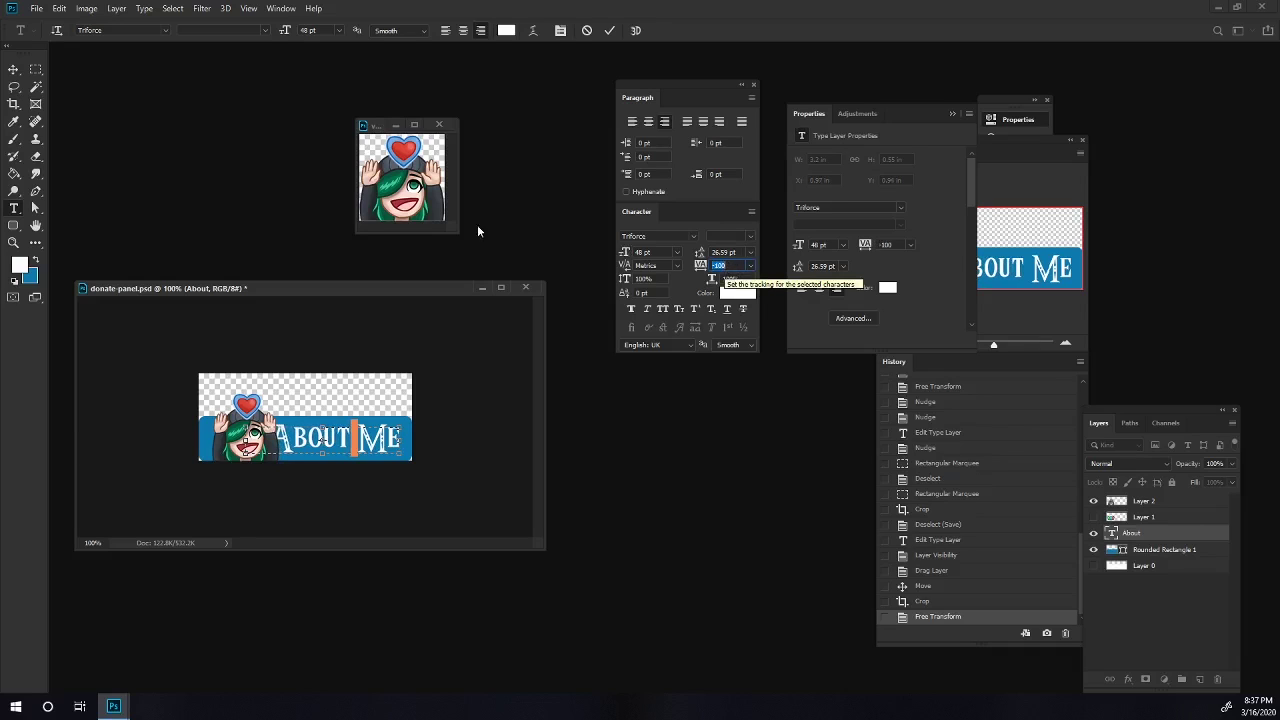
{"action": "left_click", "coordinate": [13, 69]}
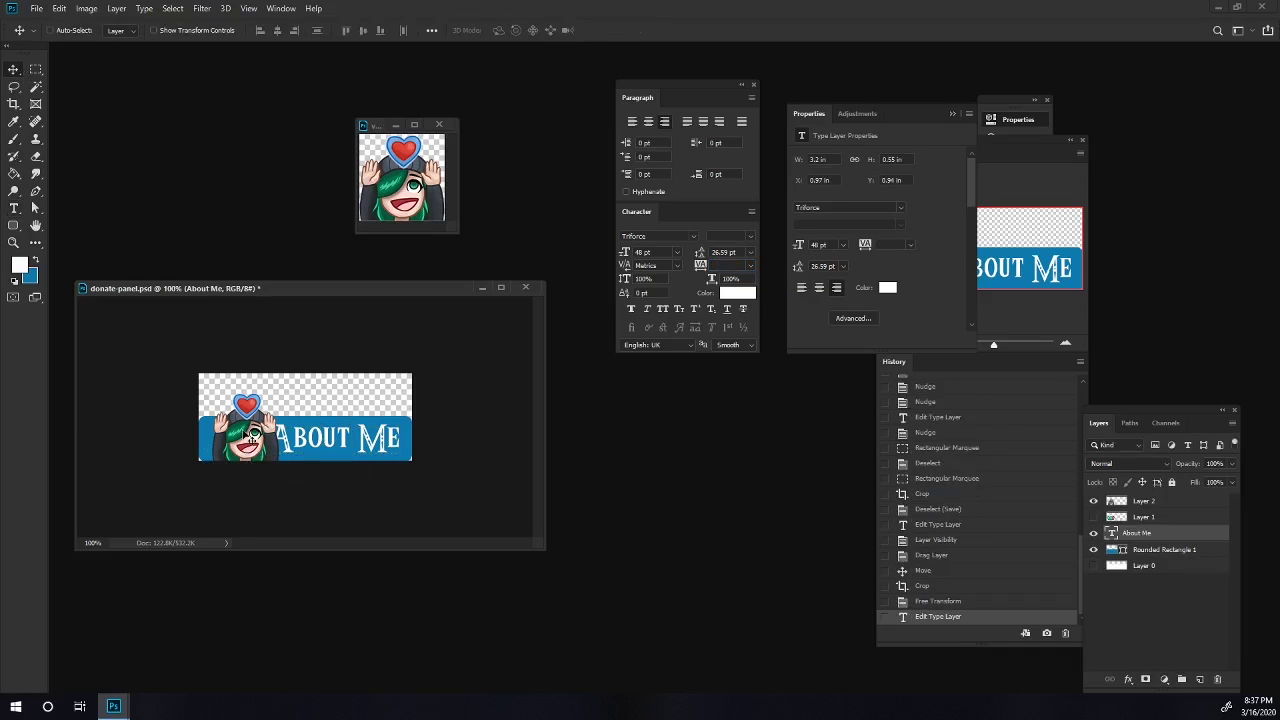
Nudge the vixen character layer to the left, away from the "About Me" text.
{"action": "right_click", "coordinate": [252, 435]}
{"action": "left_click", "coordinate": [272, 436]}
{"action": "key", "text": "Left"}
{"action": "key", "text": "Left"}
{"action": "key", "text": "Left"}
{"action": "key", "text": "Left"}
Scale the "About Me" text to about 89% and nudge it slightly lower on the blue rectangle.
{"action": "right_click", "coordinate": [290, 445]}
{"action": "left_click", "coordinate": [321, 450]}
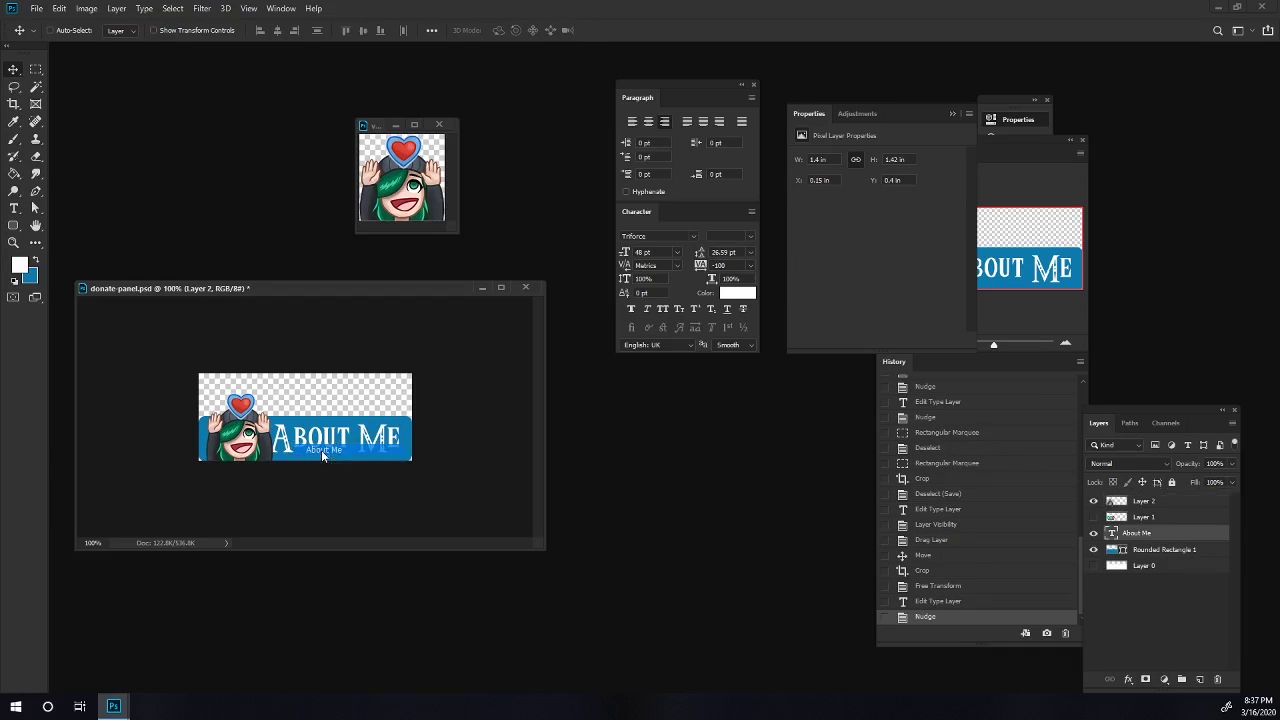
{"action": "key", "text": "ctrl+t"}
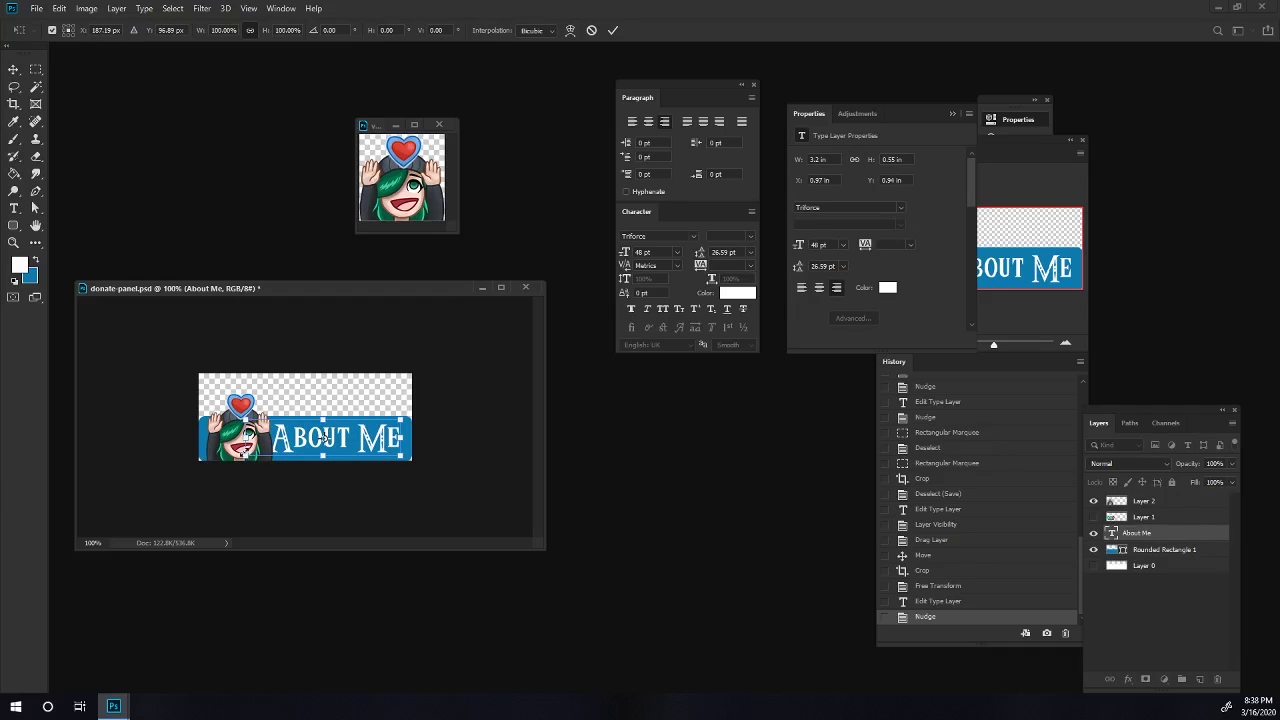
{"action": "left_click_drag", "start_coordinate": [272, 456], "coordinate": [261, 448]}
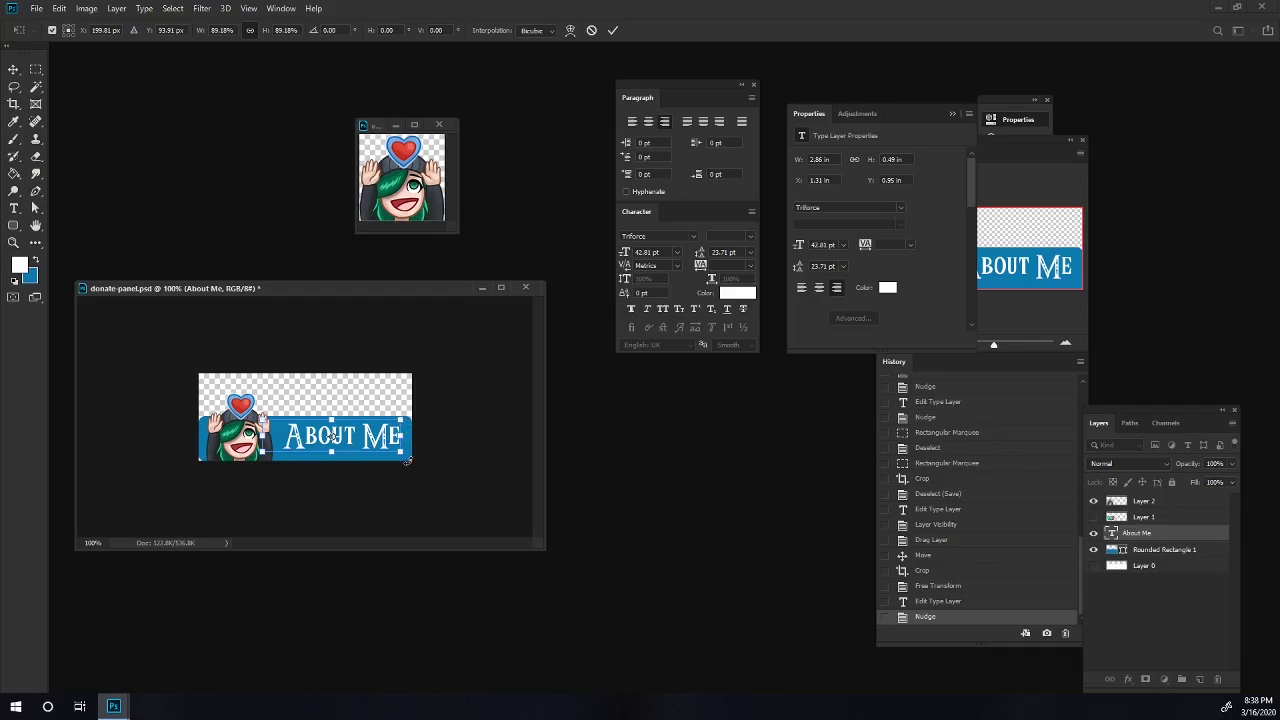
{"action": "key", "text": "Return"}
{"action": "key", "text": "Down"}
{"action": "key", "text": "Down"}
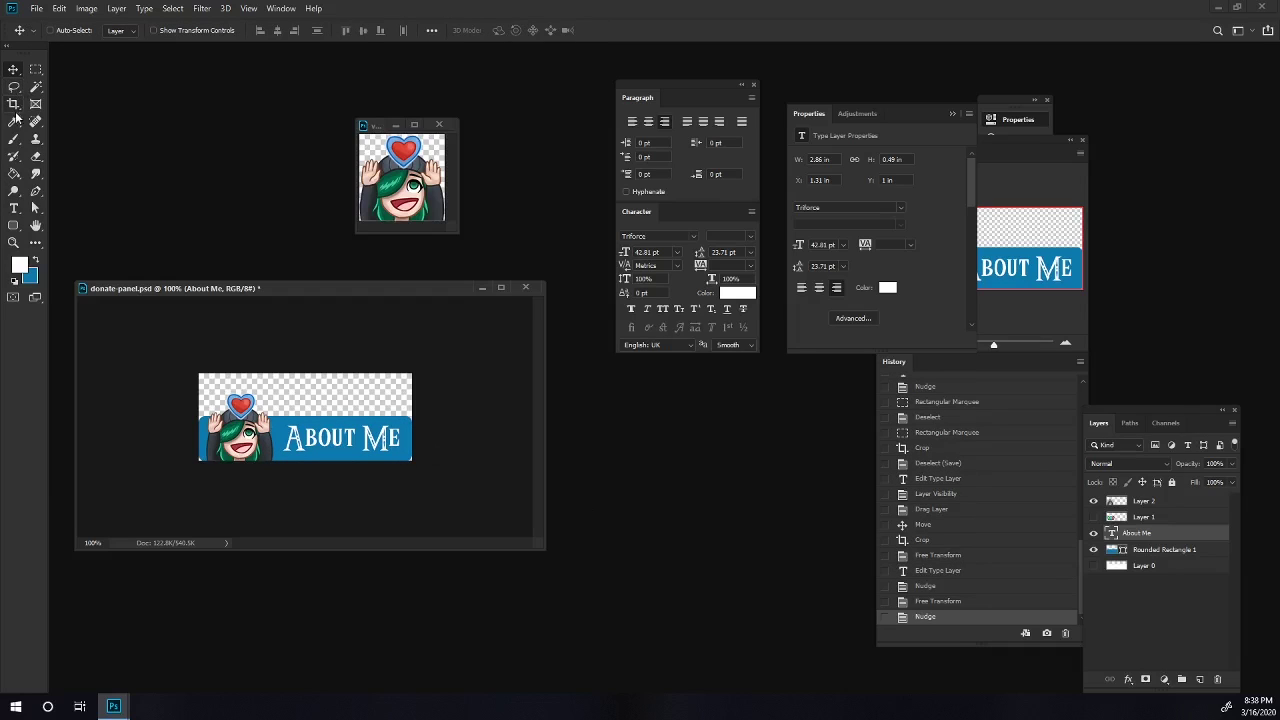
Crop the canvas to remove the empty transparent strip above the heart and clear the selection.
{"action": "left_click", "coordinate": [35, 69]}
{"action": "left_click_drag", "start_coordinate": [401, 387], "coordinate": [418, 400]}
{"action": "left_click", "coordinate": [87, 8]}
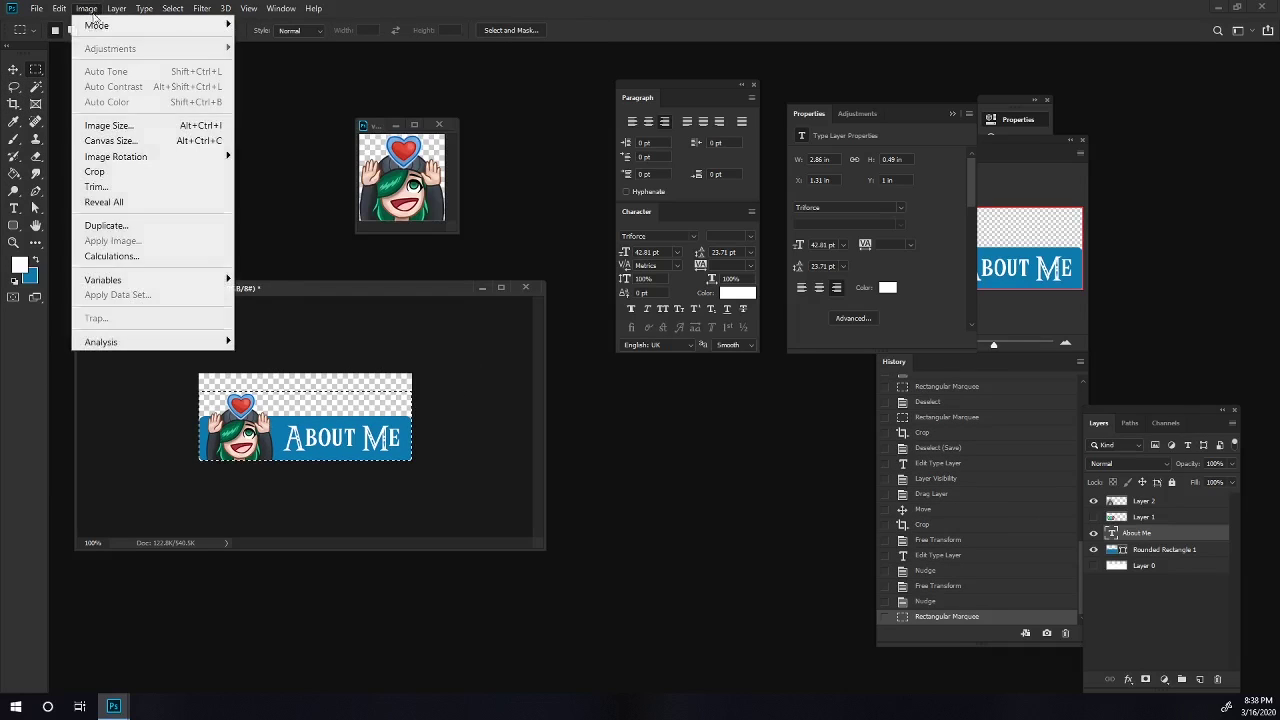
{"action": "left_click", "coordinate": [90, 168]}
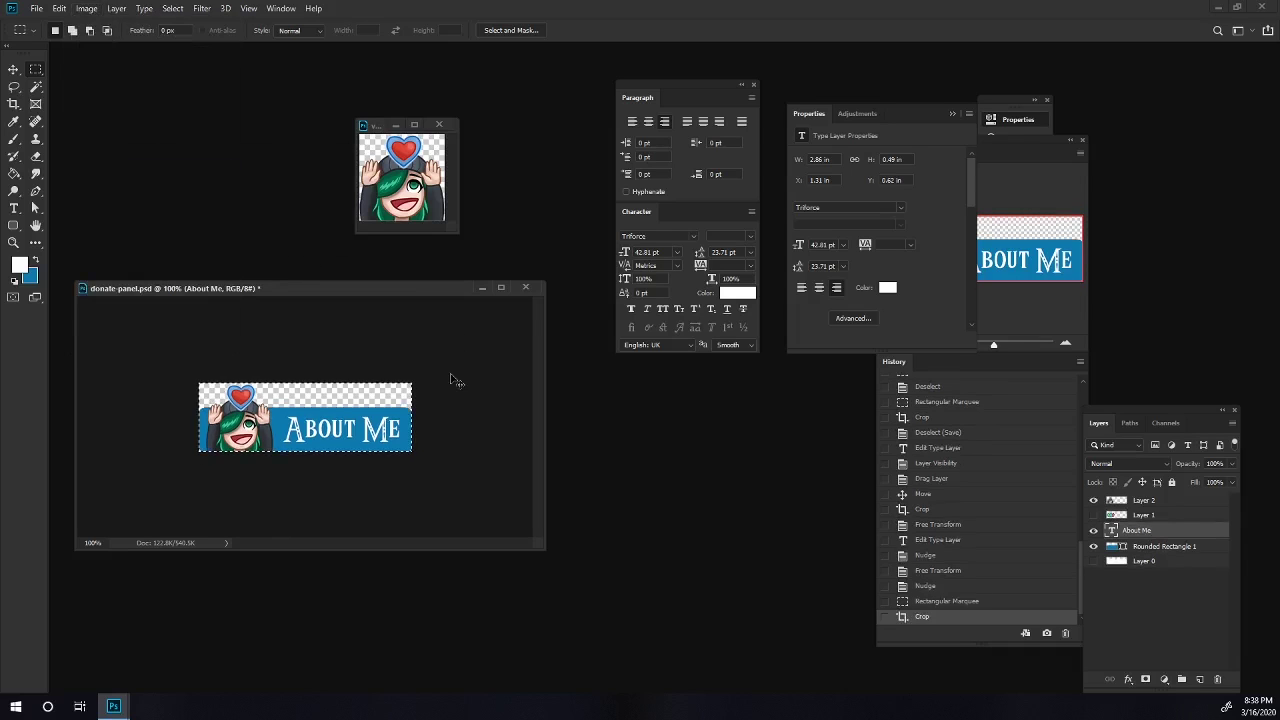
{"action": "key", "text": "ctrl+d"}
Save a PNG copy of the panel named "about-panel" in the Botw-Panels folder.
{"action": "key", "text": "ctrl+shift+s"}
{"action": "left_click", "coordinate": [150, 542]}
{"action": "left_click", "coordinate": [124, 489]}
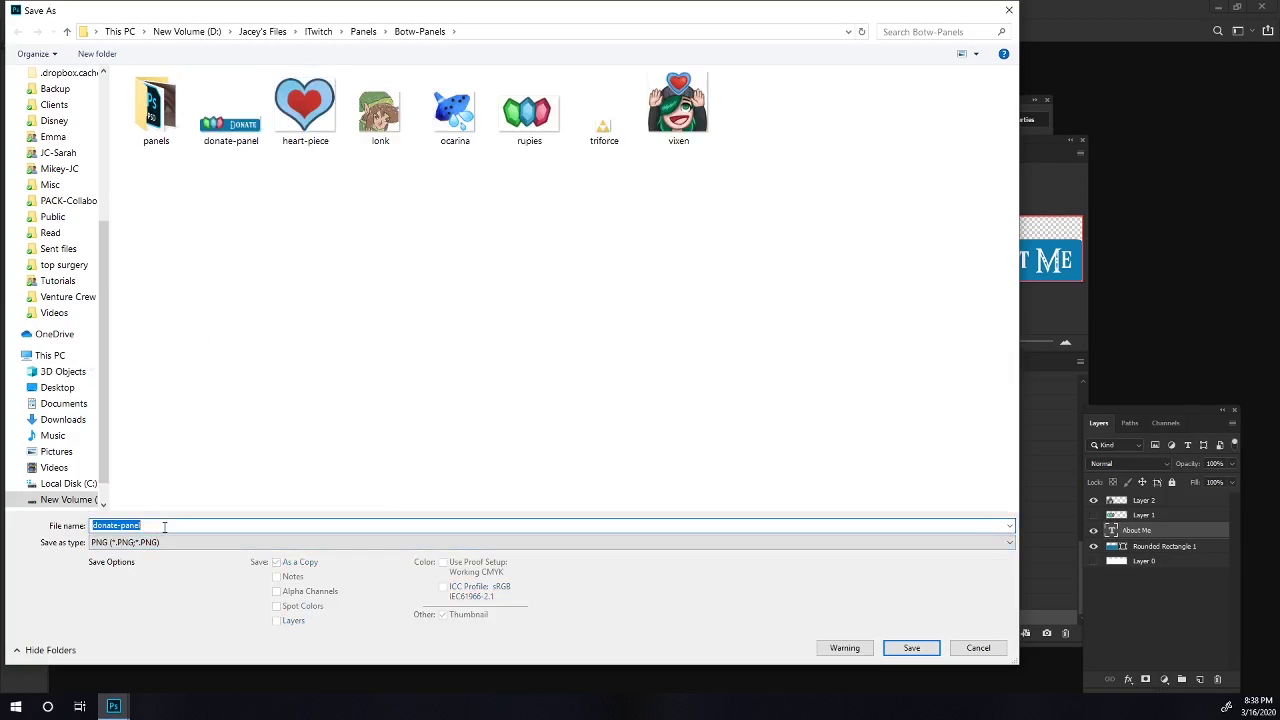
{"action": "type", "text": "about-panel"}
{"action": "key", "text": "Return"}
{"action": "key", "text": "Return"}
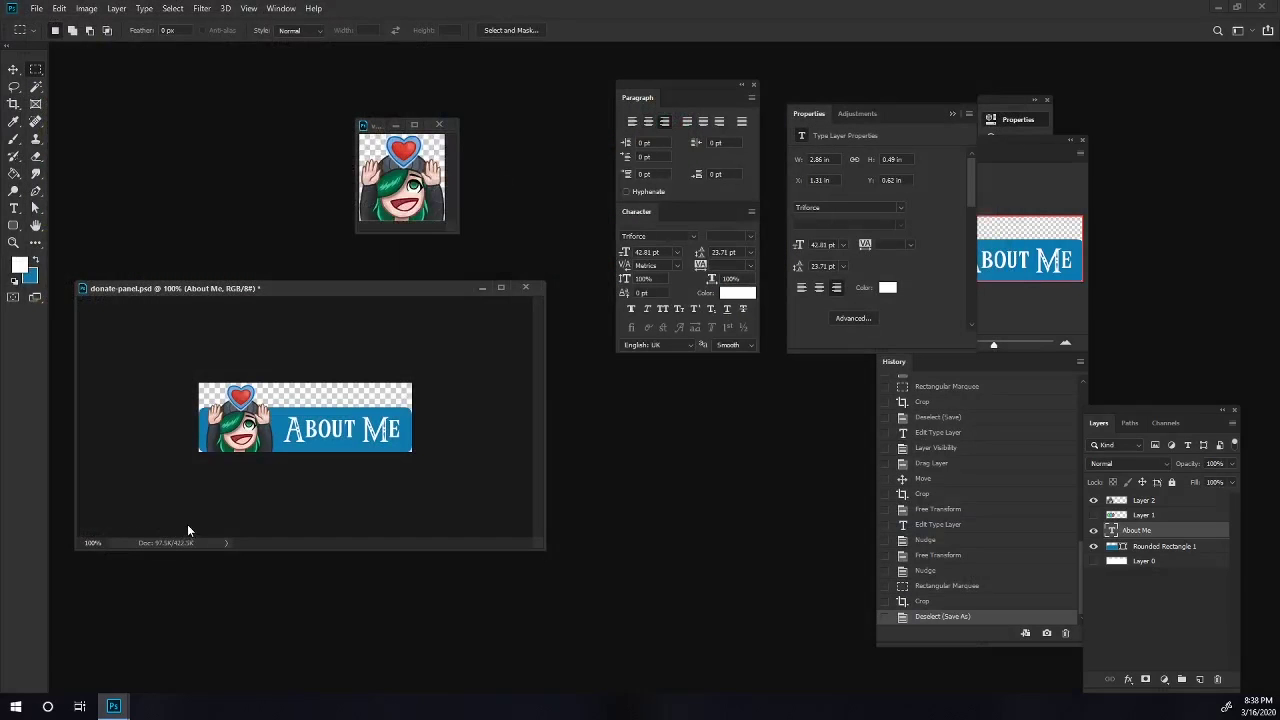
Save the layered Photoshop document under the new name "about-panel".
{"action": "key", "text": "ctrl+shift+s"}
{"action": "double_click", "coordinate": [110, 527]}
{"action": "type", "text": "about-"}
{"action": "key", "text": "Return"}
{"action": "key", "text": "Return"}
Close the vixen image and move the about-panel document window into its place.
{"action": "left_click_drag", "start_coordinate": [277, 291], "coordinate": [297, 232]}
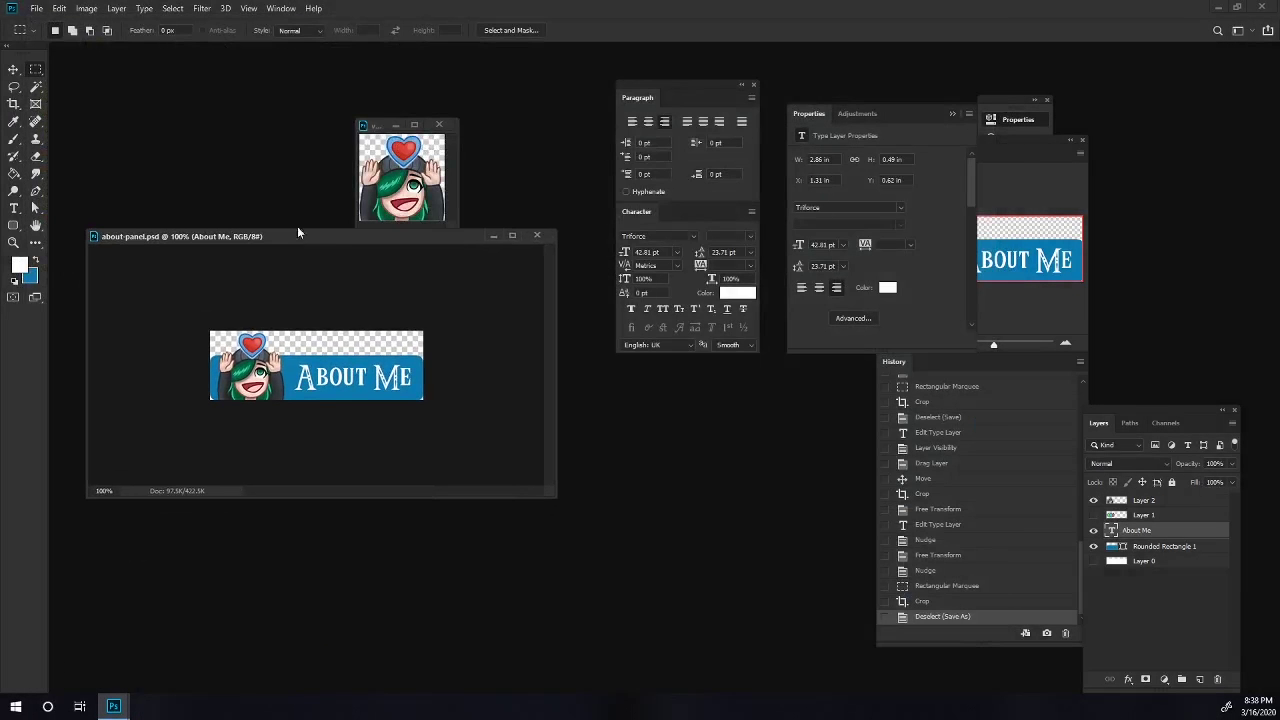
{"action": "left_click", "coordinate": [439, 124]}
{"action": "left_click_drag", "start_coordinate": [349, 240], "coordinate": [346, 109]}
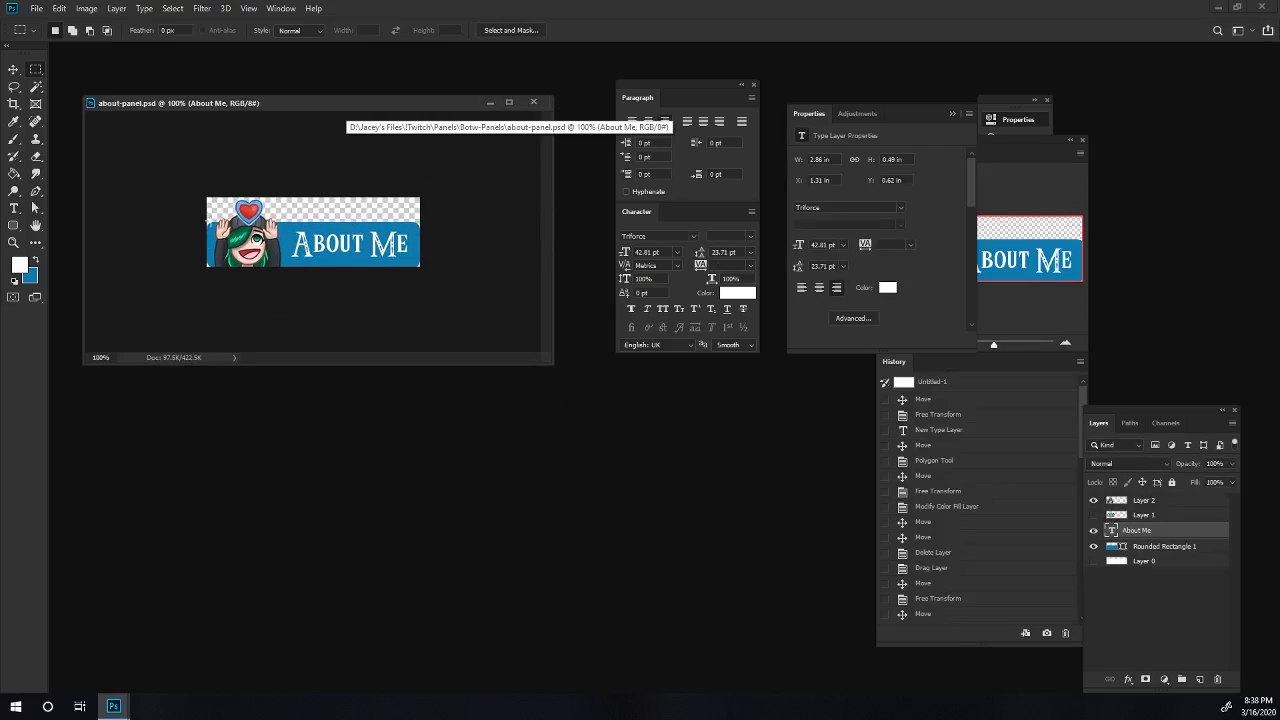
Change the "About Me" text to "Rules" and select the layer of the vixen character.
{"action": "left_click", "coordinate": [14, 208]}
{"action": "triple_click", "coordinate": [344, 253]}
{"action": "type", "text": "Rules"}
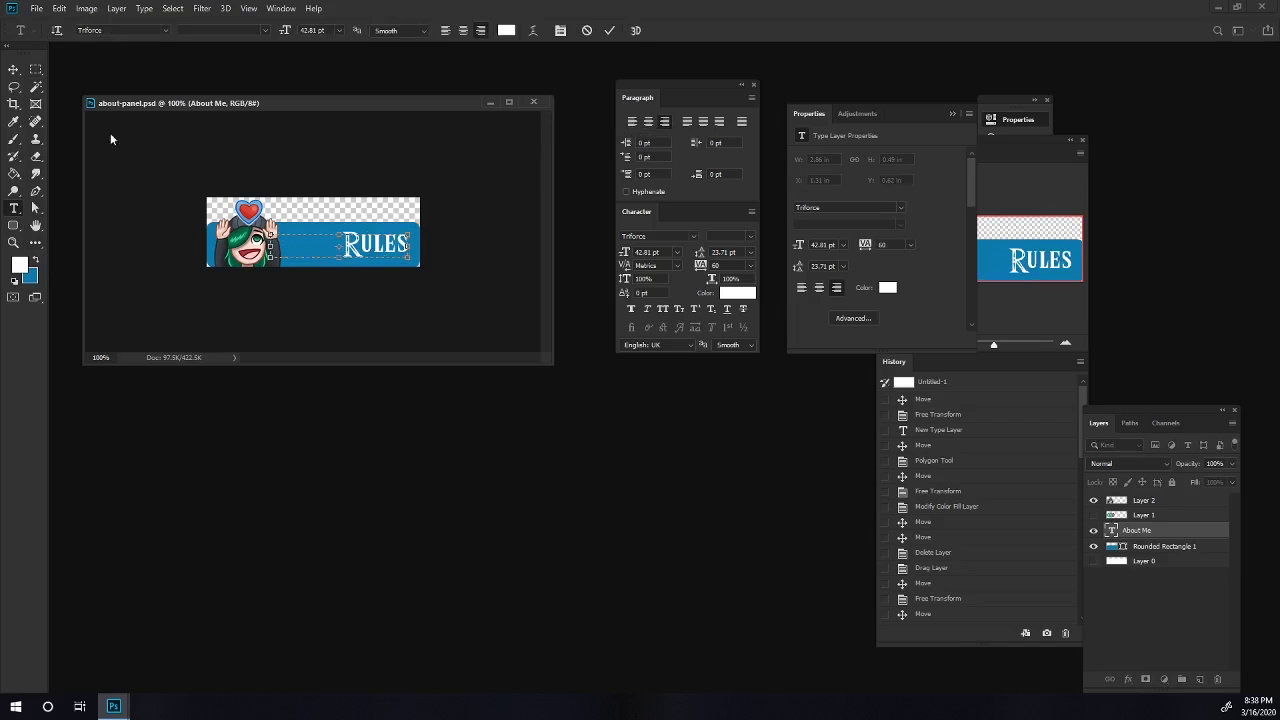
{"action": "left_click", "coordinate": [15, 72]}
{"action": "right_click", "coordinate": [244, 222]}
{"action": "left_click", "coordinate": [275, 228]}
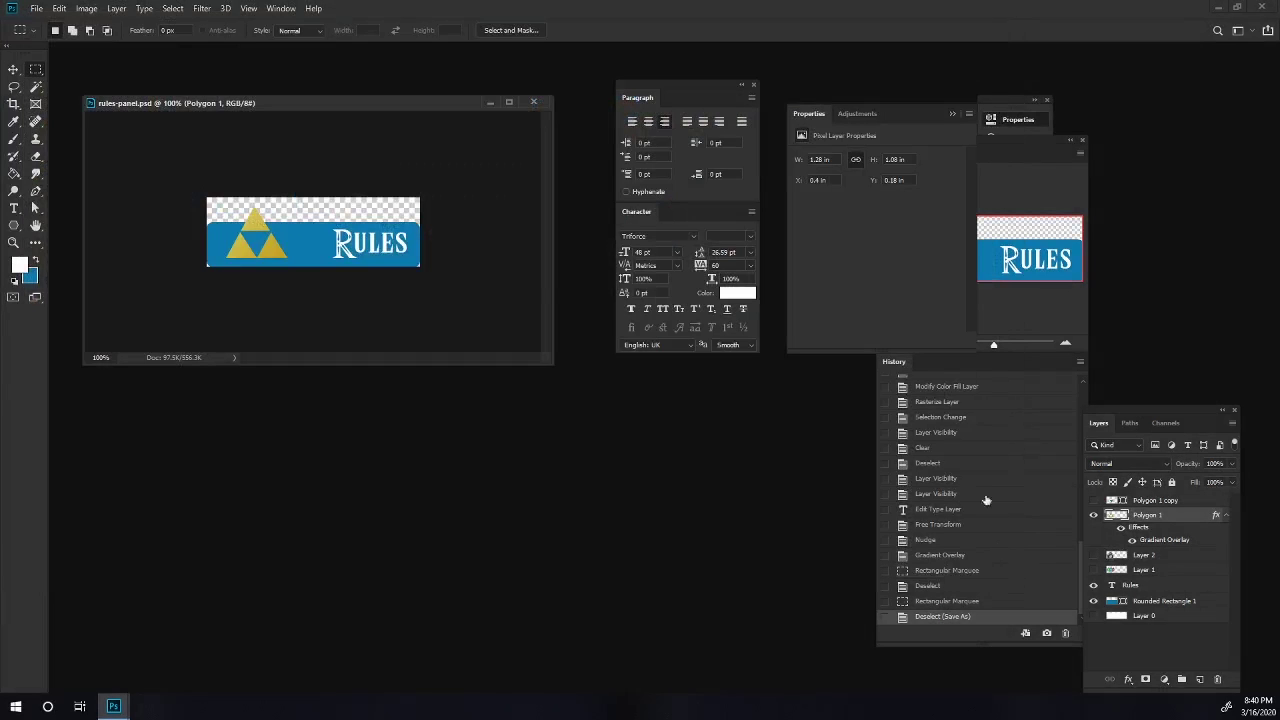
Enlarge the rules-panel document window and extend the canvas downward with the Crop tool, adding a tall transparent area below the blue rectangle.
{"action": "left_click_drag", "start_coordinate": [548, 370], "coordinate": [571, 401]}
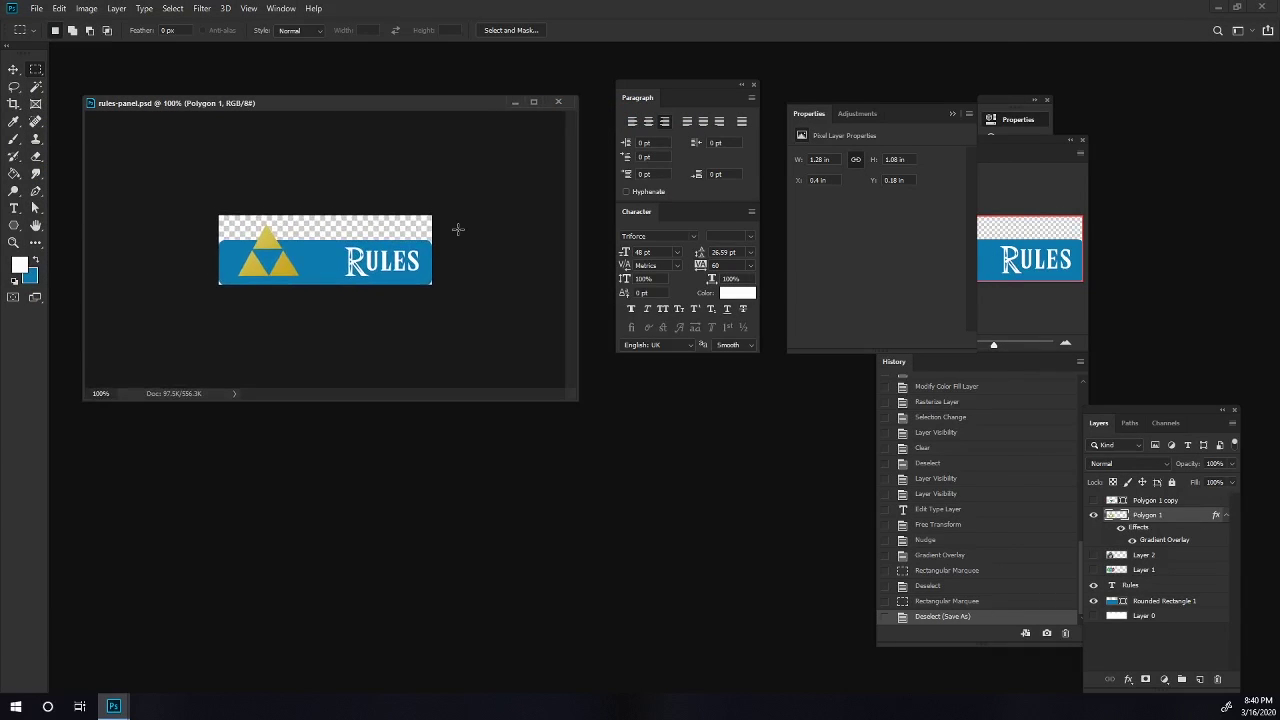
{"action": "left_click_drag", "start_coordinate": [344, 103], "coordinate": [338, 97]}
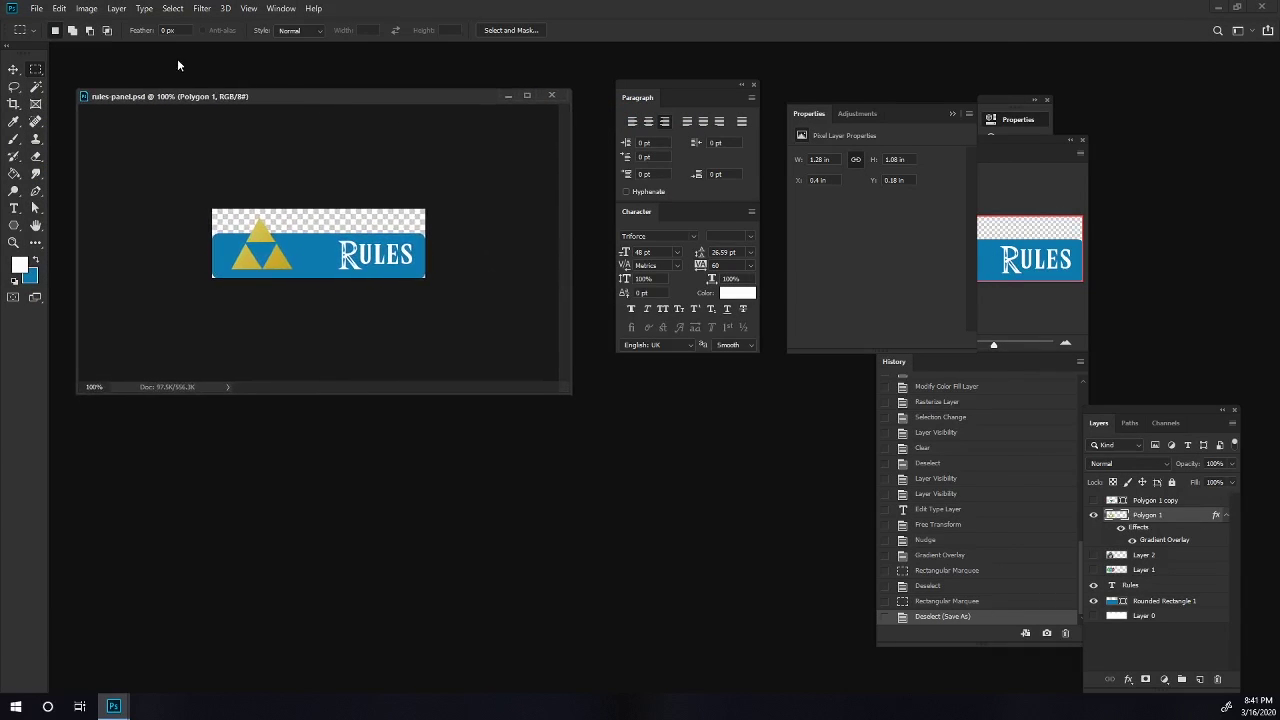
{"action": "left_click", "coordinate": [13, 69]}
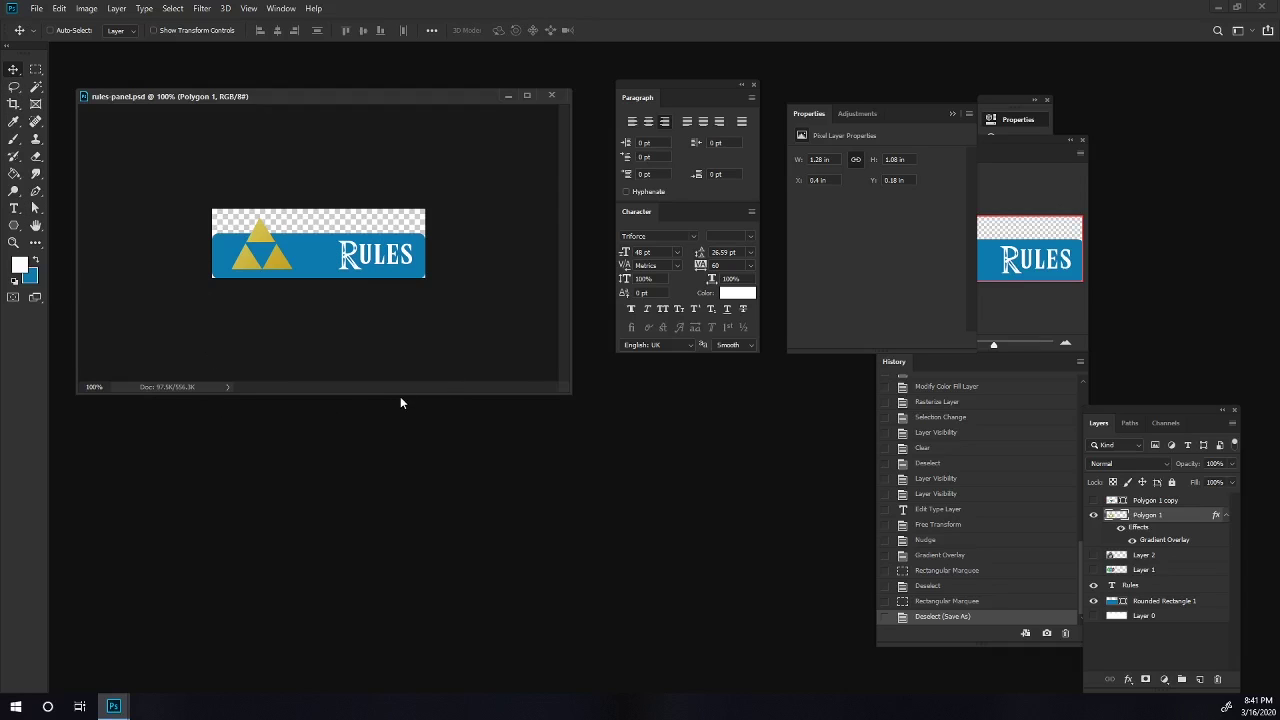
{"action": "left_click_drag", "start_coordinate": [392, 393], "coordinate": [410, 532]}
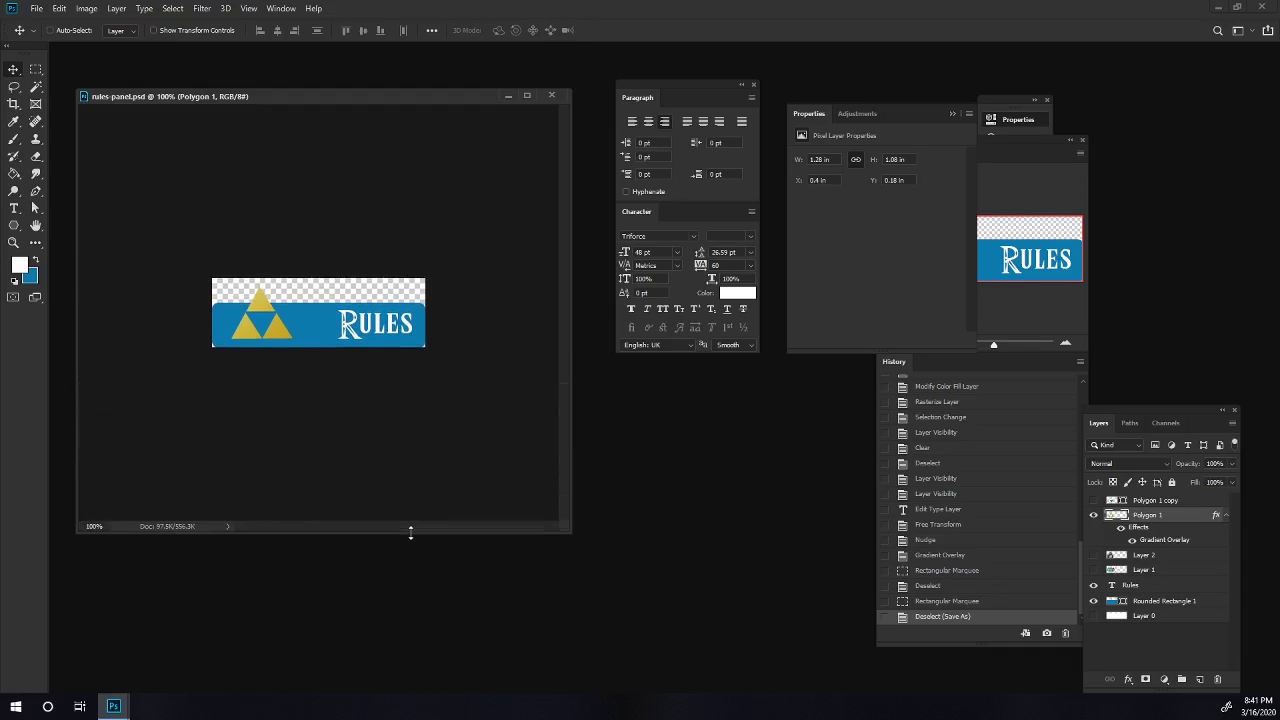
{"action": "left_click", "coordinate": [14, 104]}
{"action": "left_click_drag", "start_coordinate": [320, 349], "coordinate": [332, 442]}
{"action": "key", "text": "Return"}
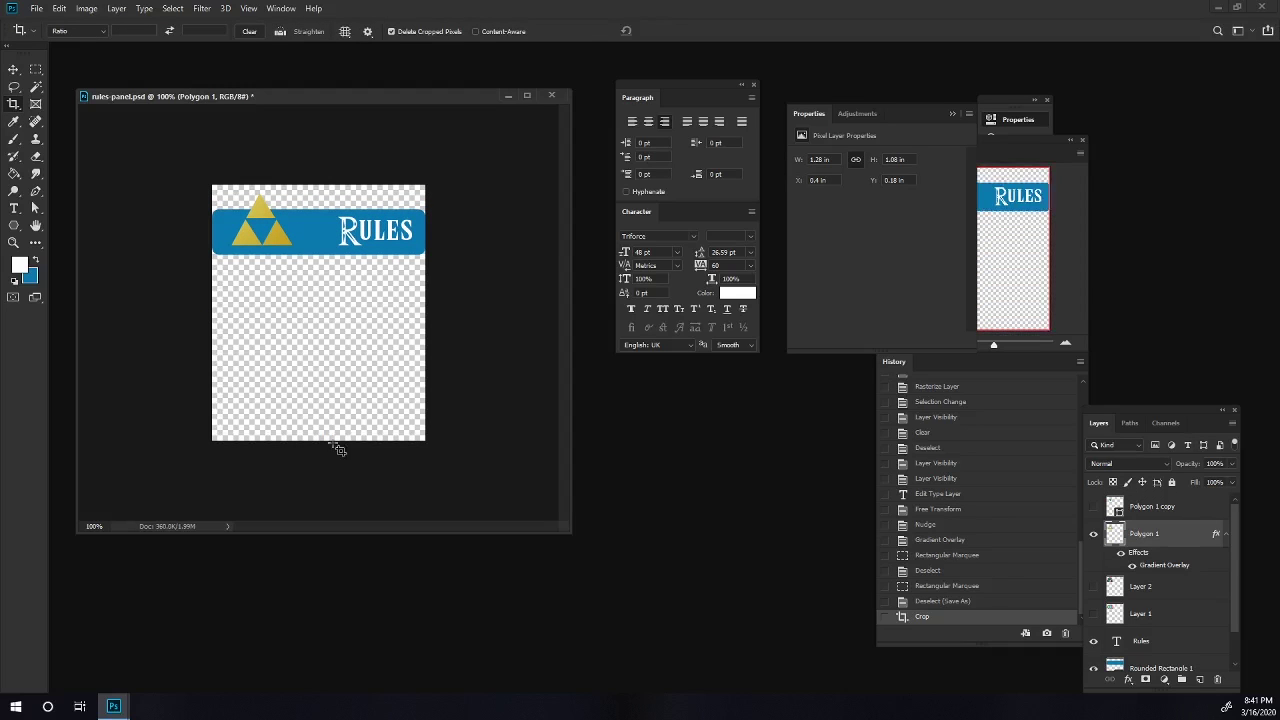
Hide the golden triforce layer and select the Rounded Rectangle 1 layer.
{"action": "left_click", "coordinate": [1092, 534]}
{"action": "left_click", "coordinate": [1151, 588]}
{"action": "scroll", "coordinate": [1160, 620], "scroll_direction": "down", "scroll_amount": 1}
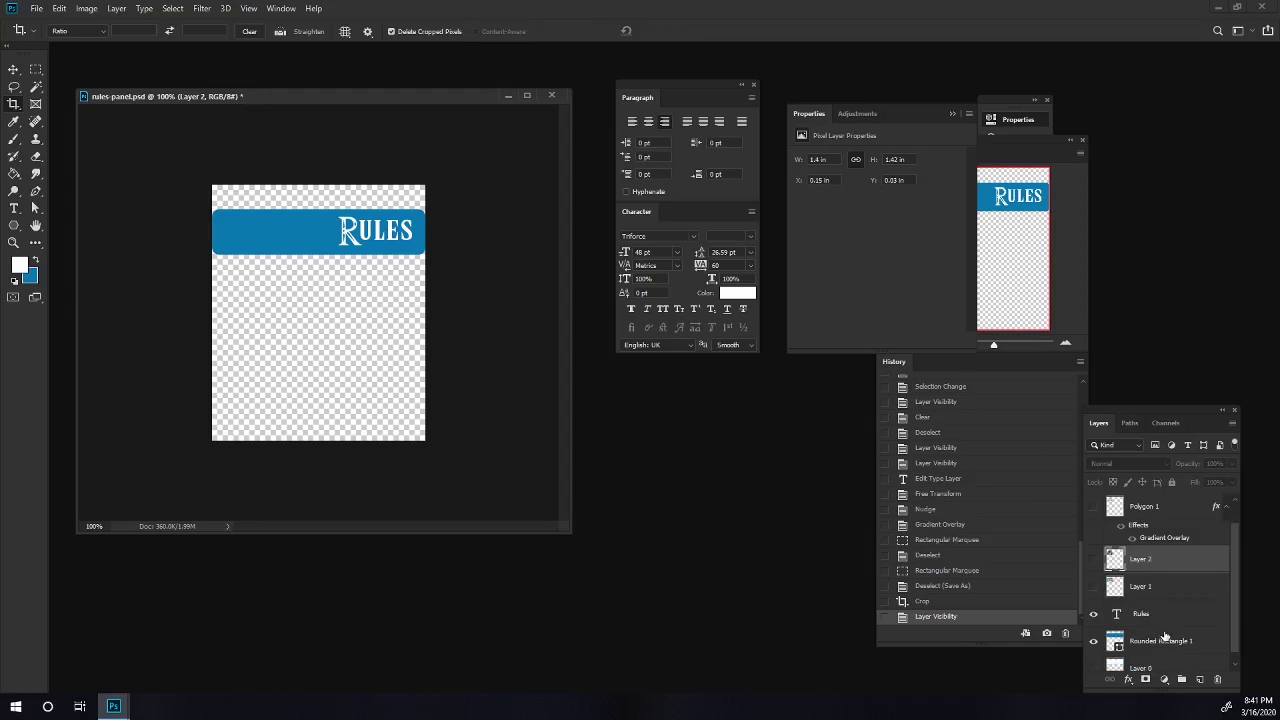
{"action": "left_click", "coordinate": [1167, 644]}
Open the heart-piece image and arrange its window beside the enlarged rules-panel document.
{"action": "key", "text": "ctrl+o"}
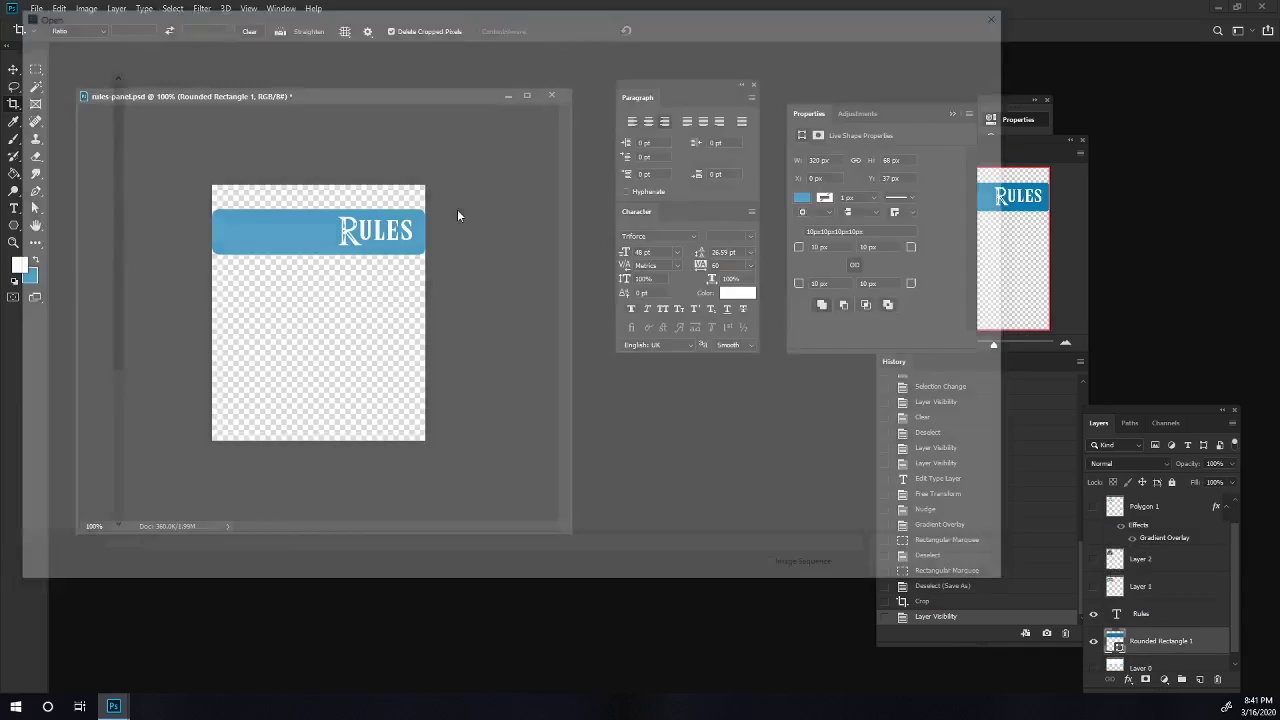
{"action": "double_click", "coordinate": [622, 104]}
{"action": "left_click_drag", "start_coordinate": [112, 114], "coordinate": [480, 114]}
{"action": "left_click", "coordinate": [174, 180]}
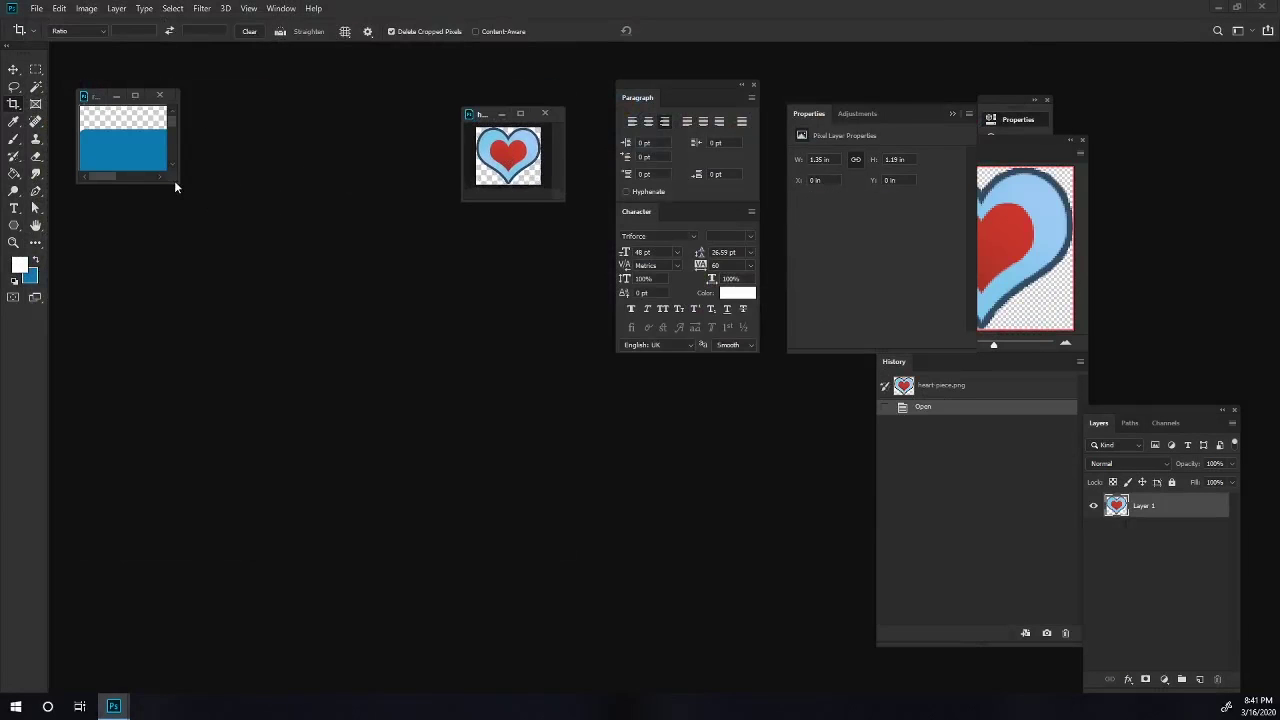
{"action": "left_click_drag", "start_coordinate": [180, 185], "coordinate": [463, 527]}
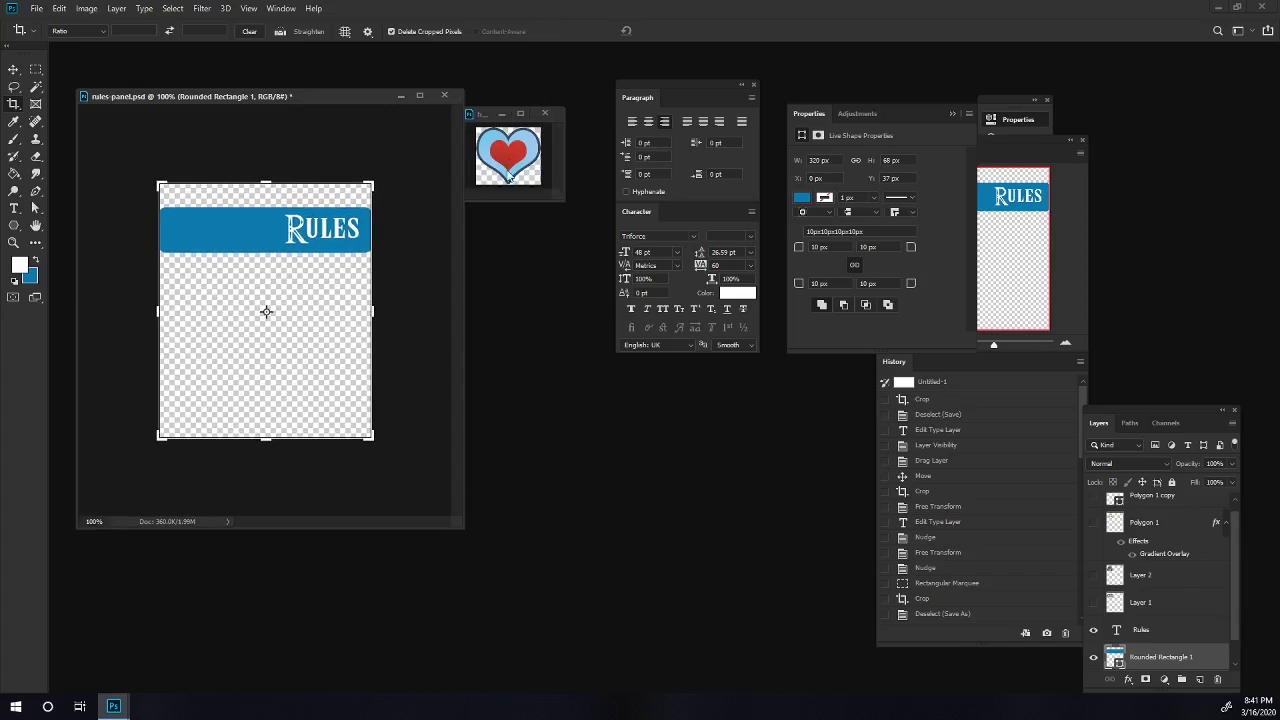
Copy the heart into the rules-panel document, placing it on the blue rectangle opposite the text.
{"action": "key", "text": "ctrl+Tab"}
{"action": "left_click", "coordinate": [15, 70]}
{"action": "left_click_drag", "start_coordinate": [508, 155], "coordinate": [216, 220]}
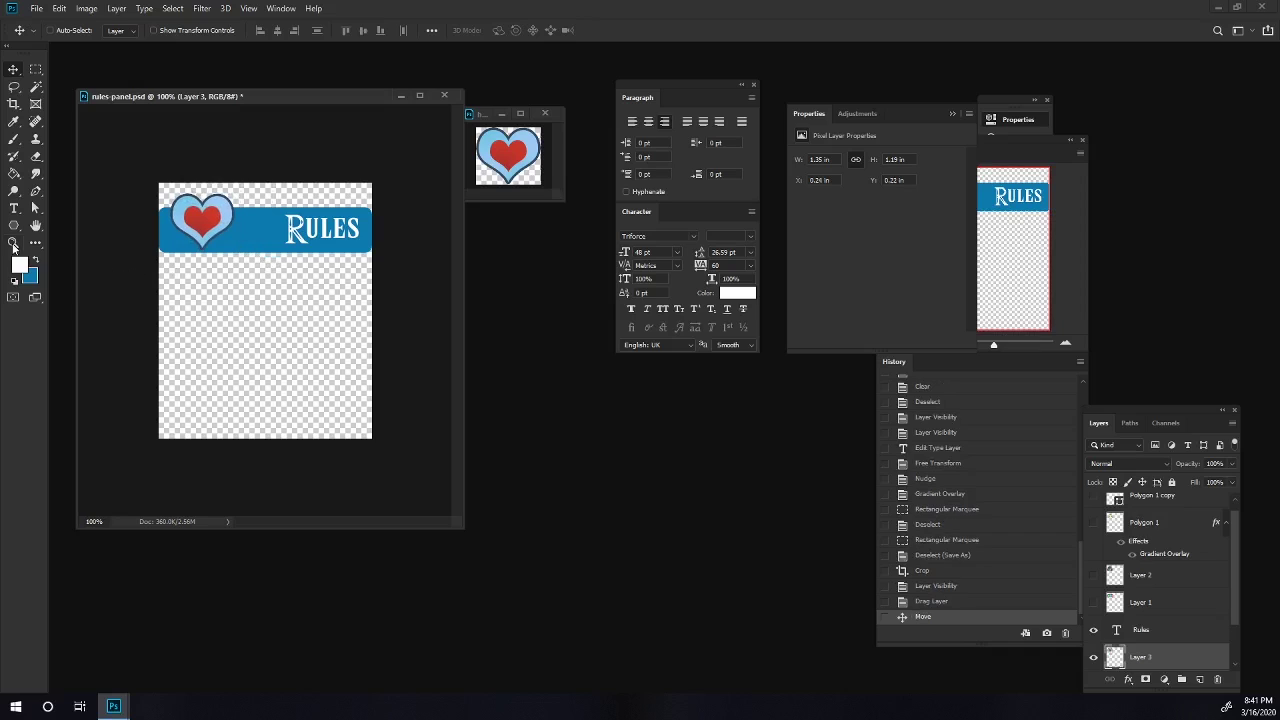
Change the "Rules" text to "Subscribe" and finish editing it.
{"action": "key", "text": "t"}
{"action": "left_click", "coordinate": [300, 217]}
{"action": "key", "text": "ctrl+a"}
{"action": "type", "text": "Subscribe"}
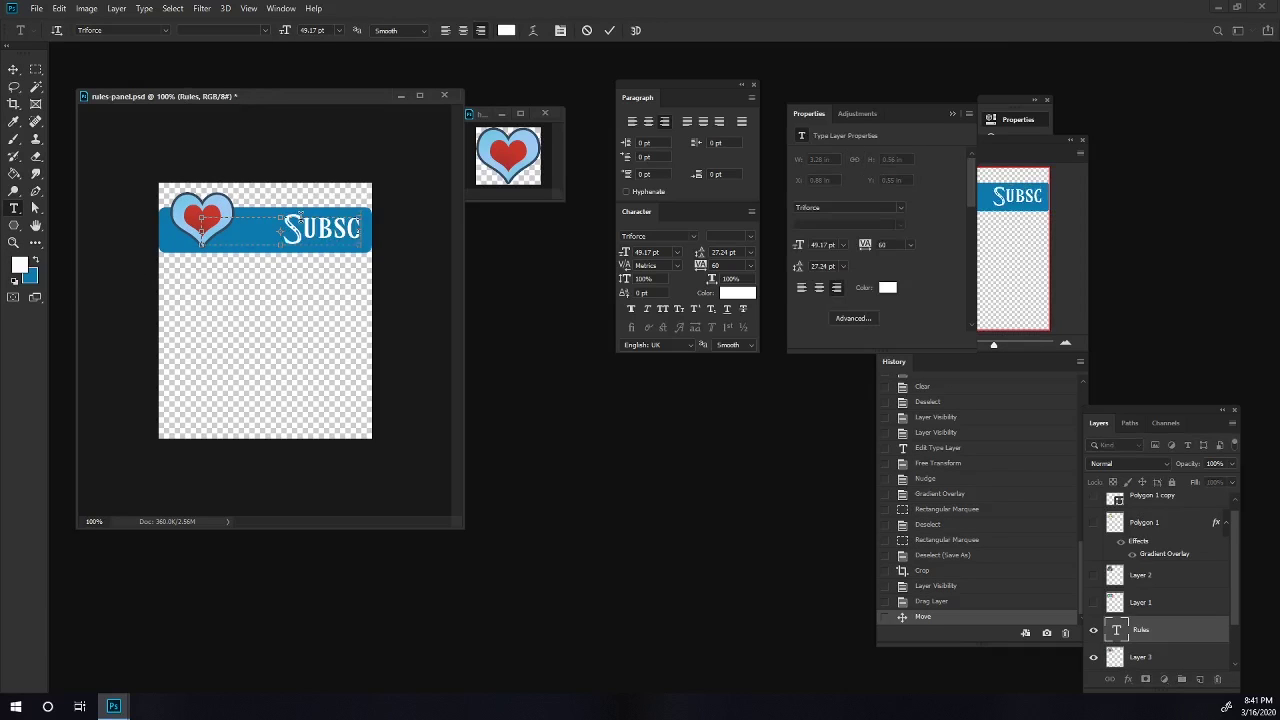
{"action": "left_click", "coordinate": [13, 69]}
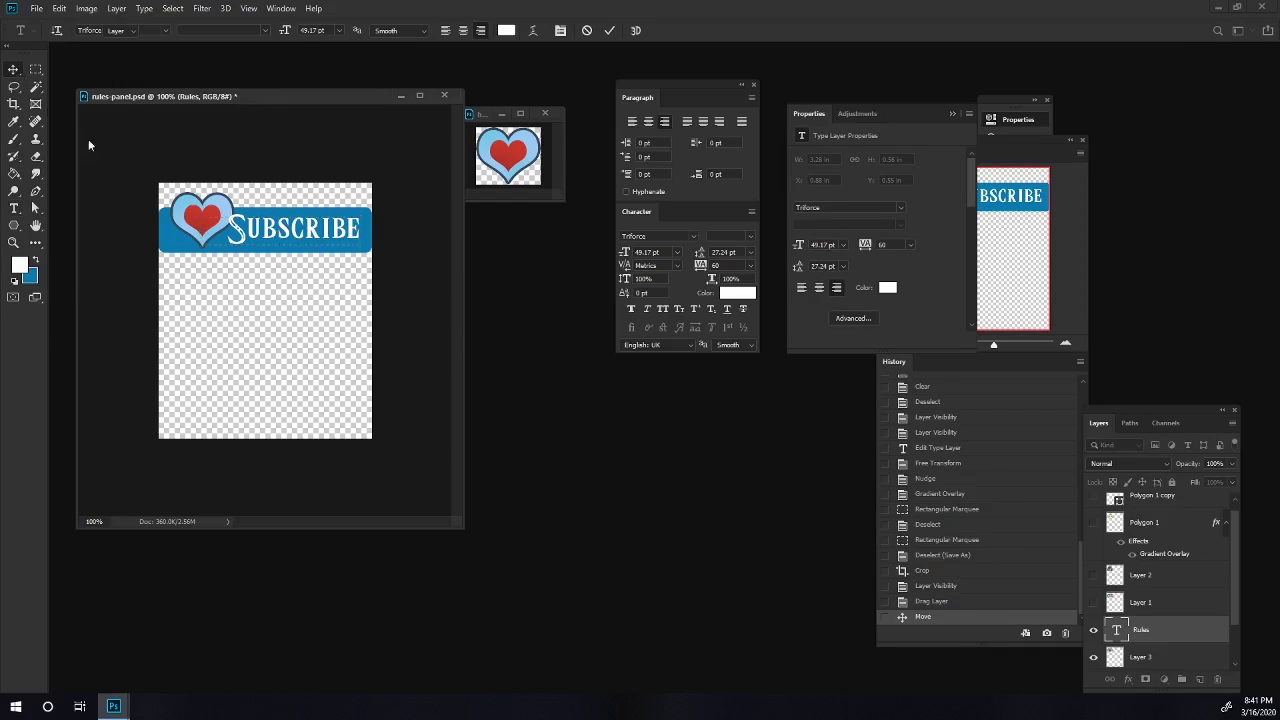
Scale the "Subscribe" text down to about 42.6 pt so it clears the heart, and nudge it into place on the blue rectangle.
{"action": "key", "text": "ctrl+t"}
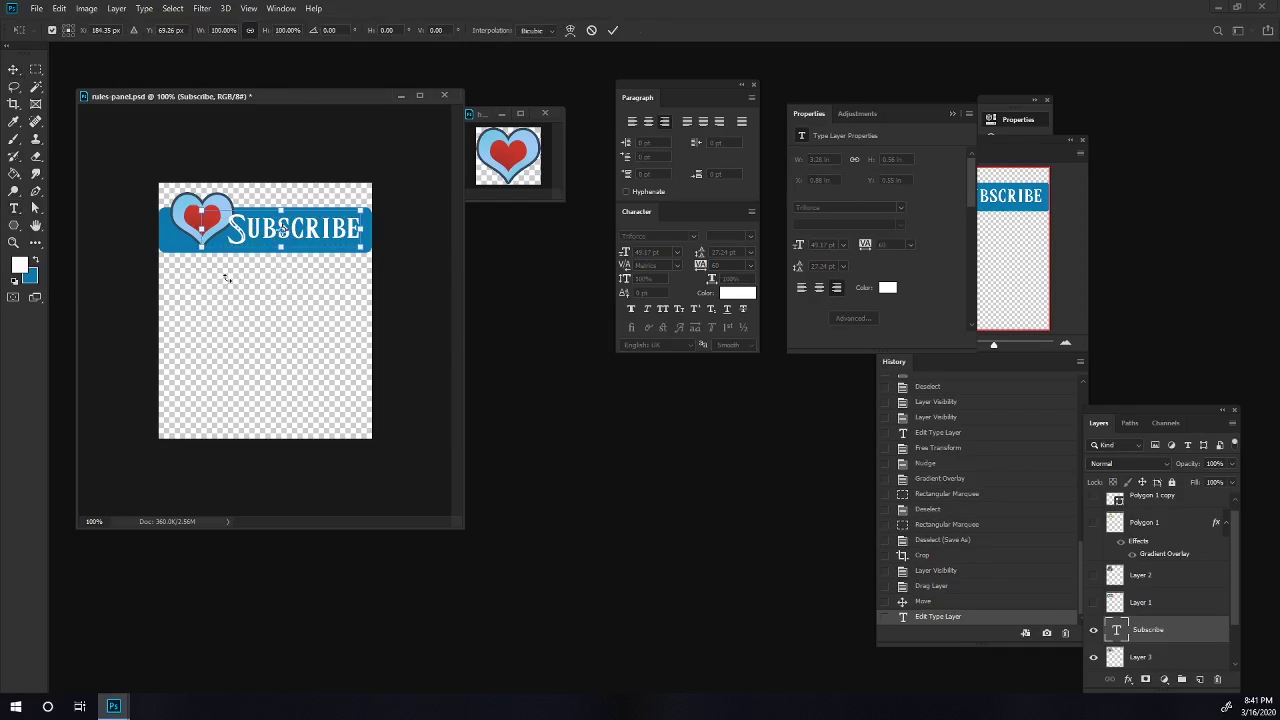
{"action": "left_click_drag", "start_coordinate": [202, 249], "coordinate": [222, 245]}
{"action": "key", "text": "Return"}
{"action": "key", "text": "Left"}
{"action": "key", "text": "Left"}
{"action": "key", "text": "Down"}
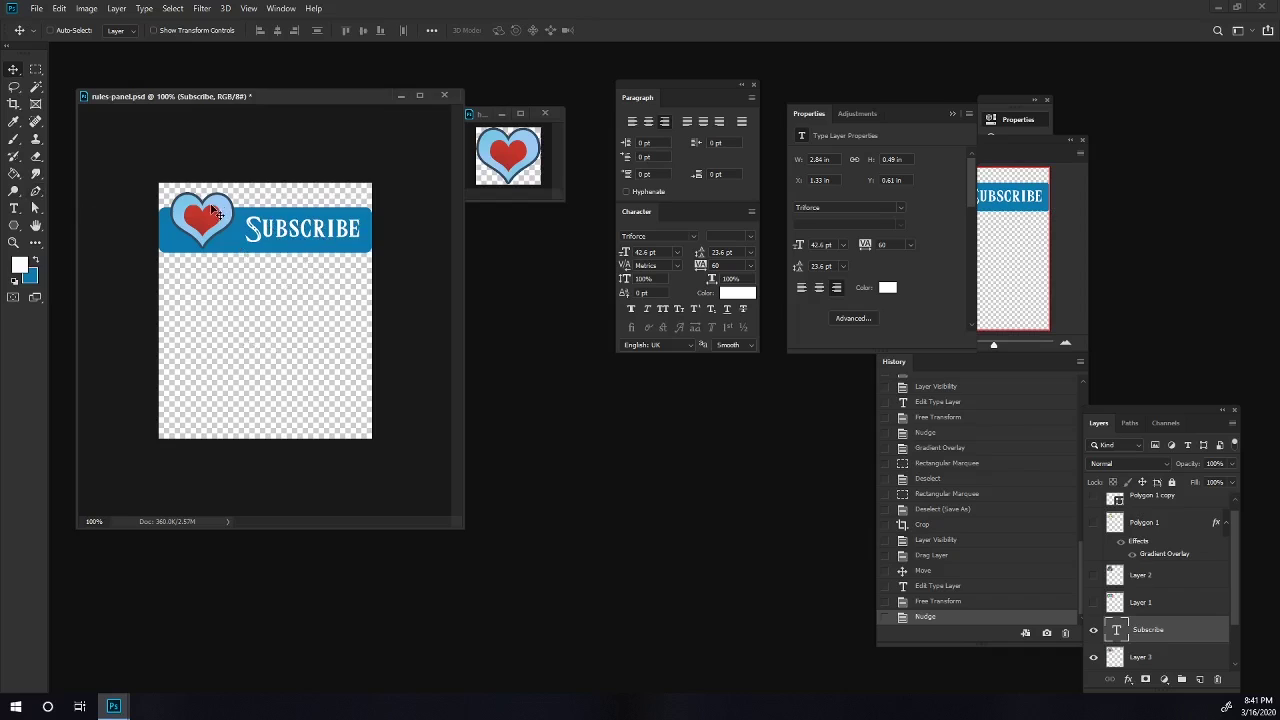
Select Layer 0 at the bottom of the layer stack and set the background color to dark blue #0d455f.
{"action": "scroll", "coordinate": [1154, 648], "scroll_direction": "down", "scroll_amount": 2}
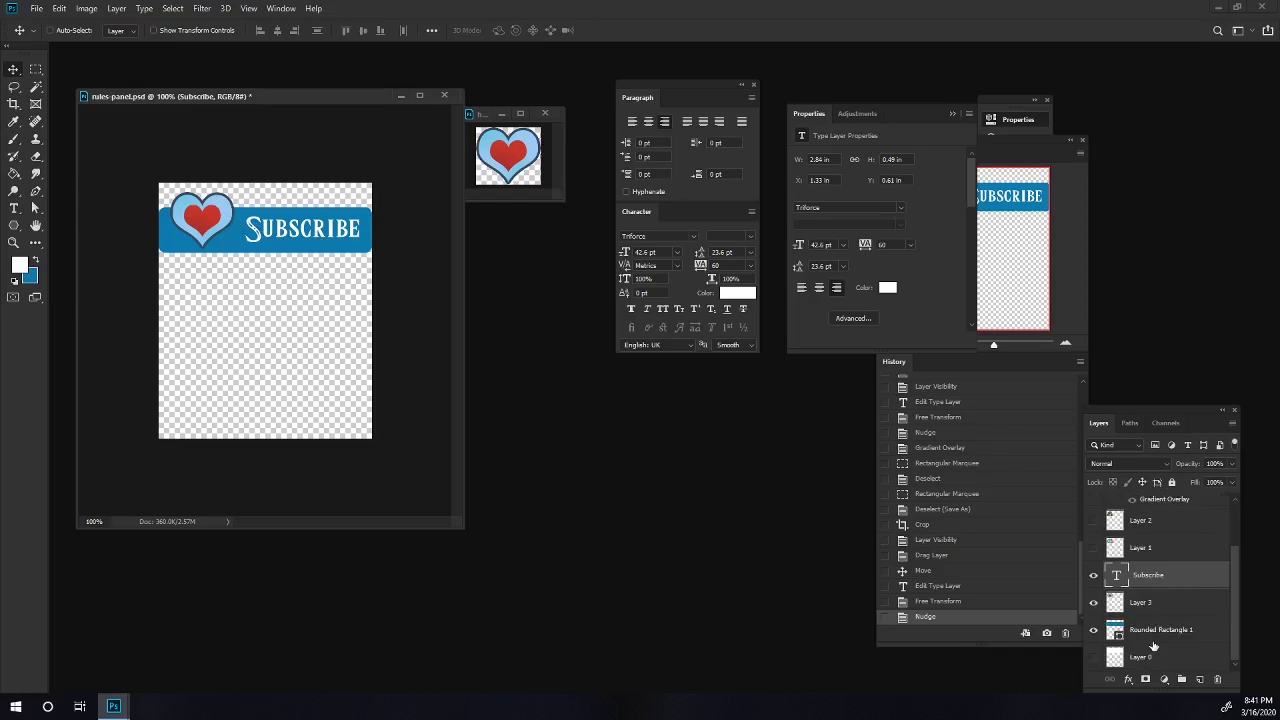
{"action": "left_click", "coordinate": [1157, 658]}
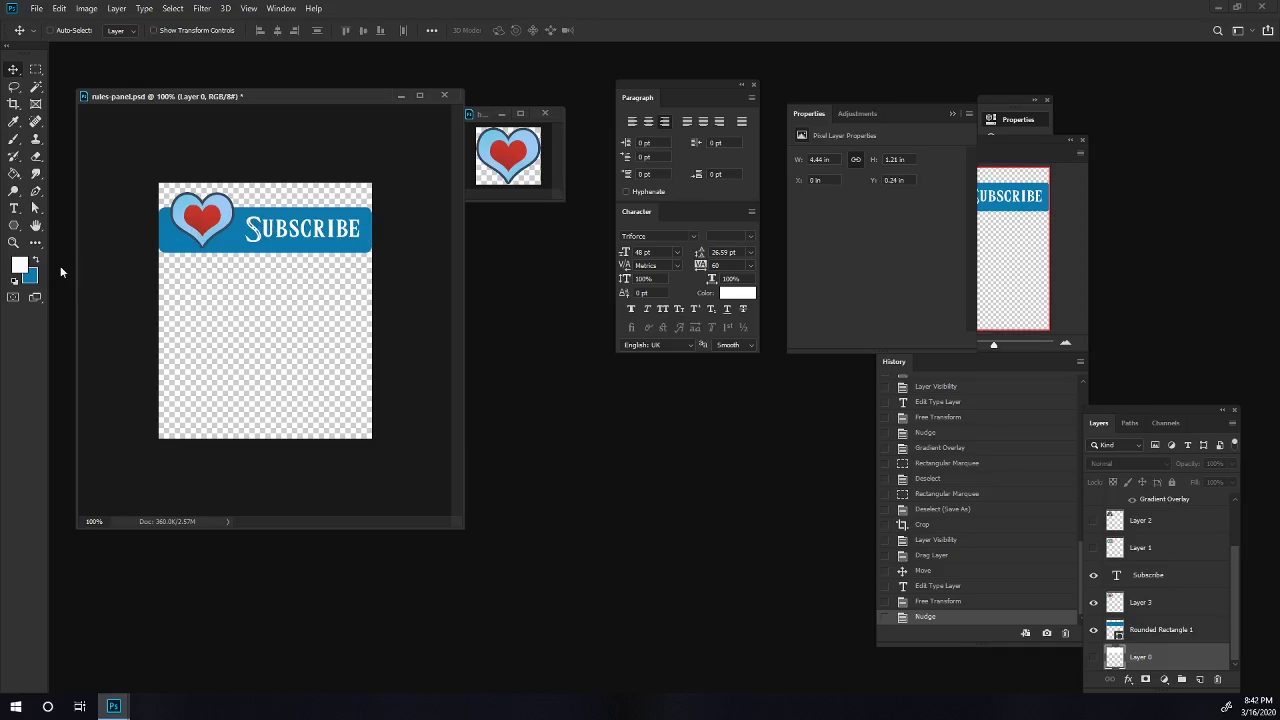
{"action": "left_click", "coordinate": [32, 275]}
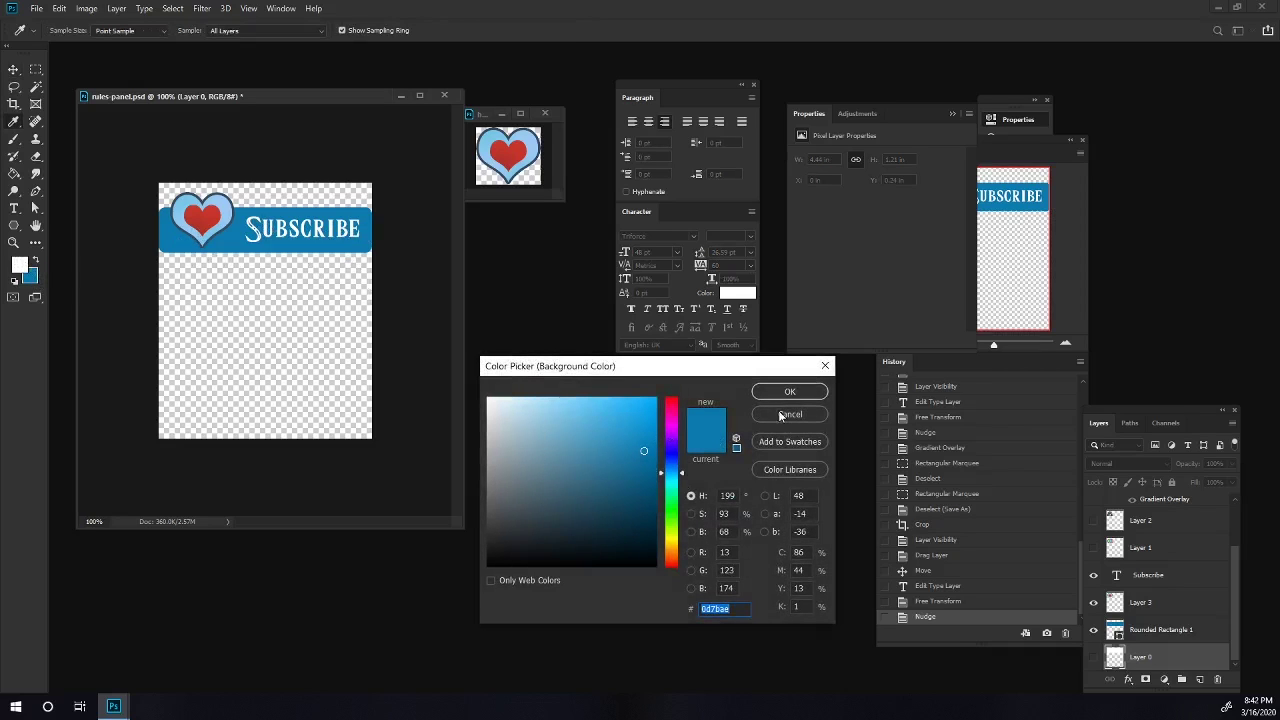
{"action": "left_click_drag", "start_coordinate": [630, 472], "coordinate": [634, 504]}
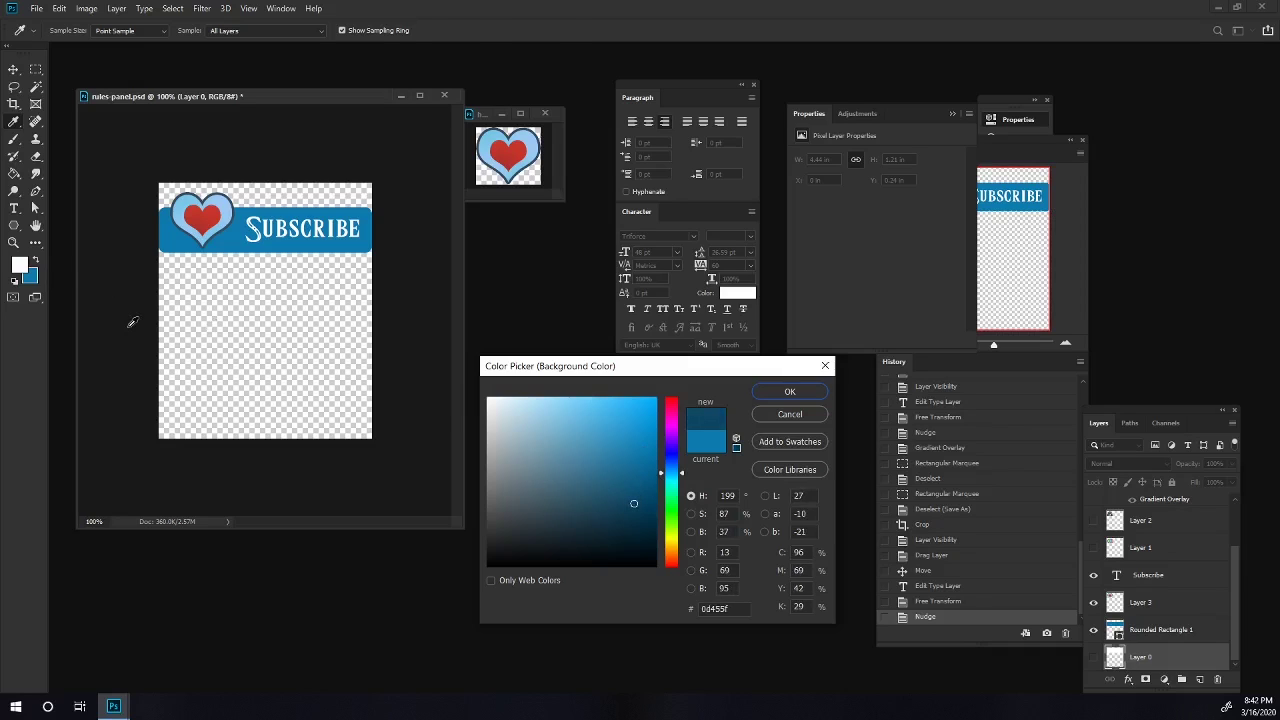
{"action": "key", "text": "Return"}
Draw a dark blue rectangle about 335 by 318 px behind the header, covering the transparent area below it.
{"action": "left_click_drag", "start_coordinate": [14, 226], "coordinate": [50, 265]}
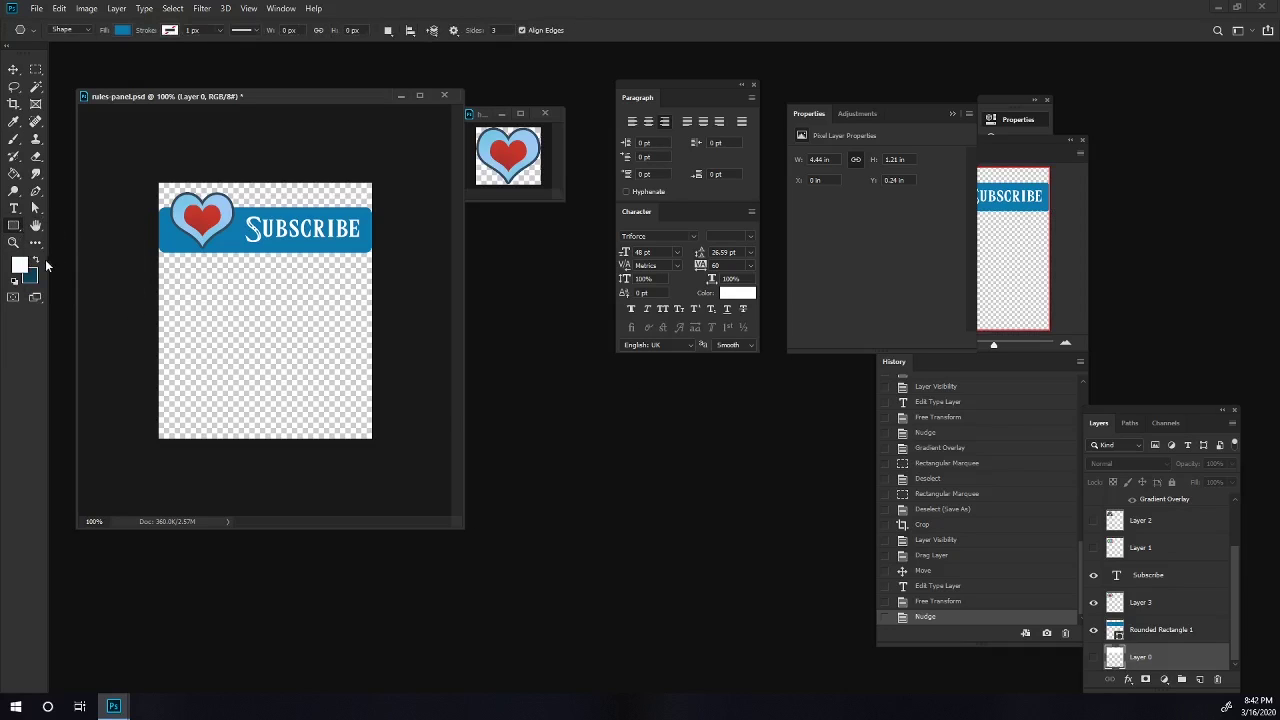
{"action": "left_click", "coordinate": [36, 259]}
{"action": "mouse_move", "coordinate": [156, 230]}
{"action": "left_mouse_down"}
{"action": "mouse_move", "coordinate": [256, 348]}
{"action": "mouse_move", "coordinate": [376, 444]}
{"action": "left_mouse_up"}
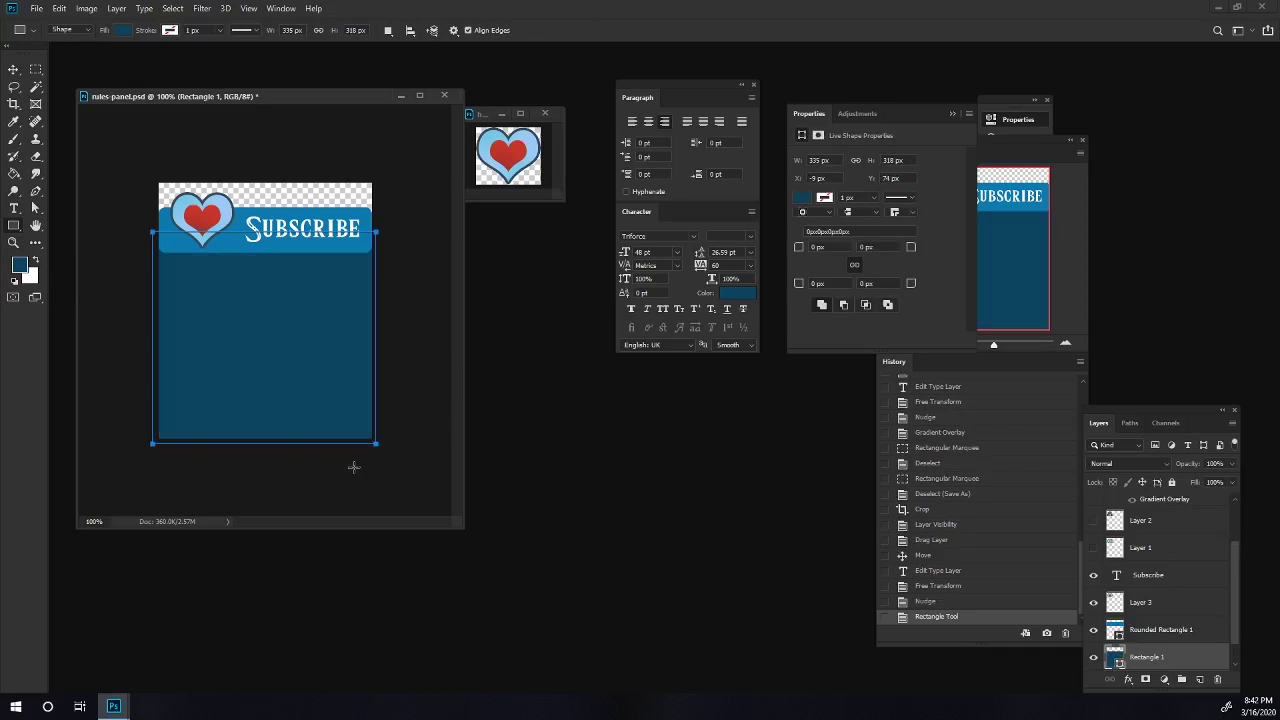
{"action": "left_click", "coordinate": [15, 70]}
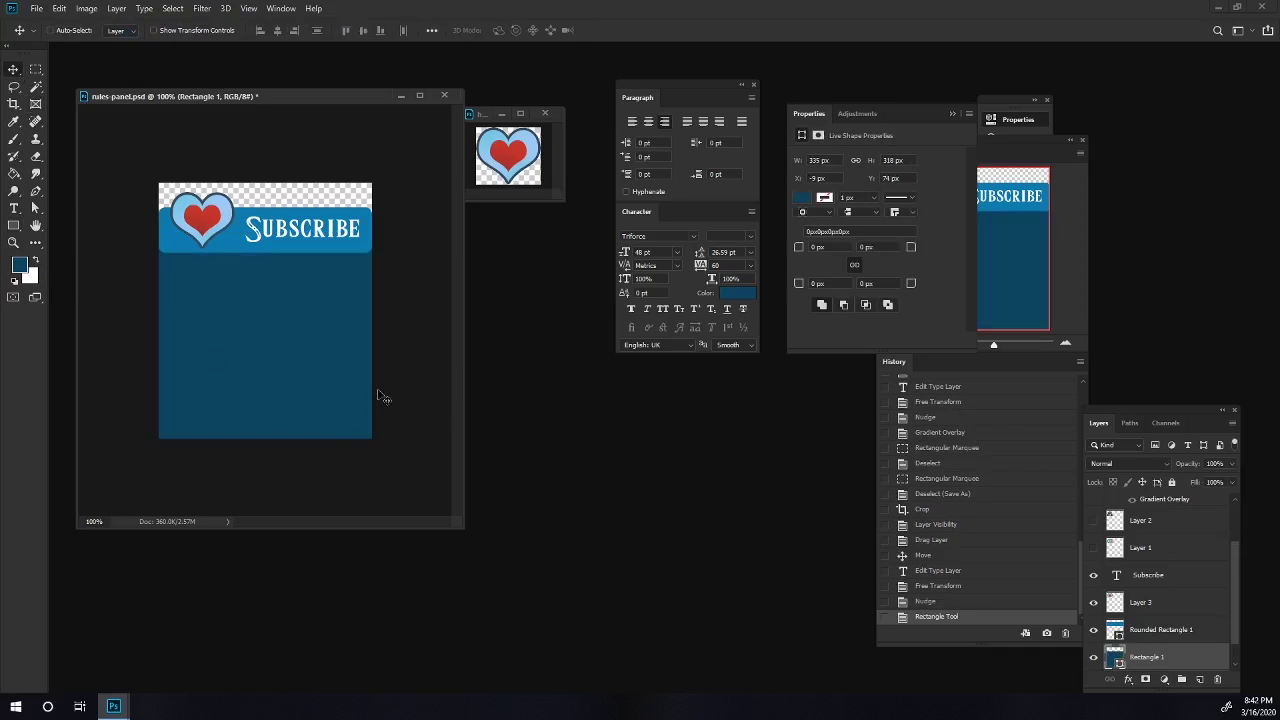
{"action": "left_click_drag", "start_coordinate": [279, 97], "coordinate": [274, 103]}
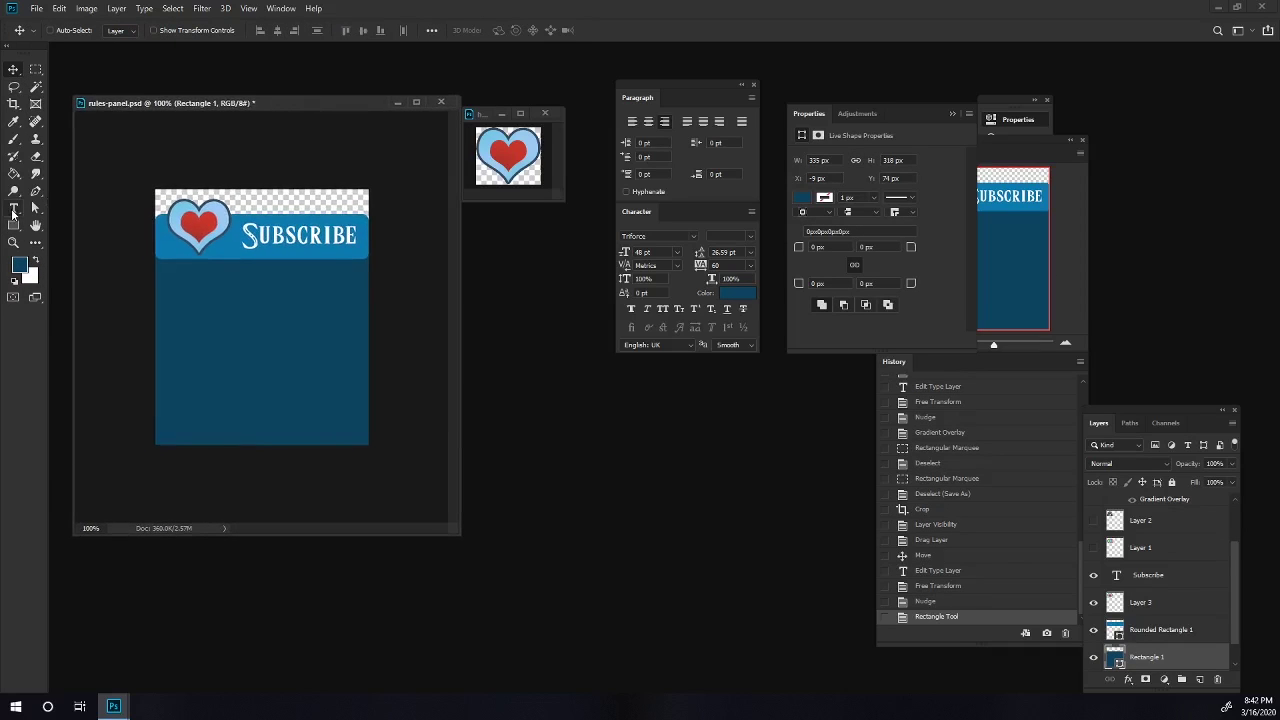
Add a white placeholder paragraph over the dark rectangle, with a frame about 3.17 by 2.72 in starting below the header.
{"action": "key", "text": "t"}
{"action": "left_click", "coordinate": [37, 264]}
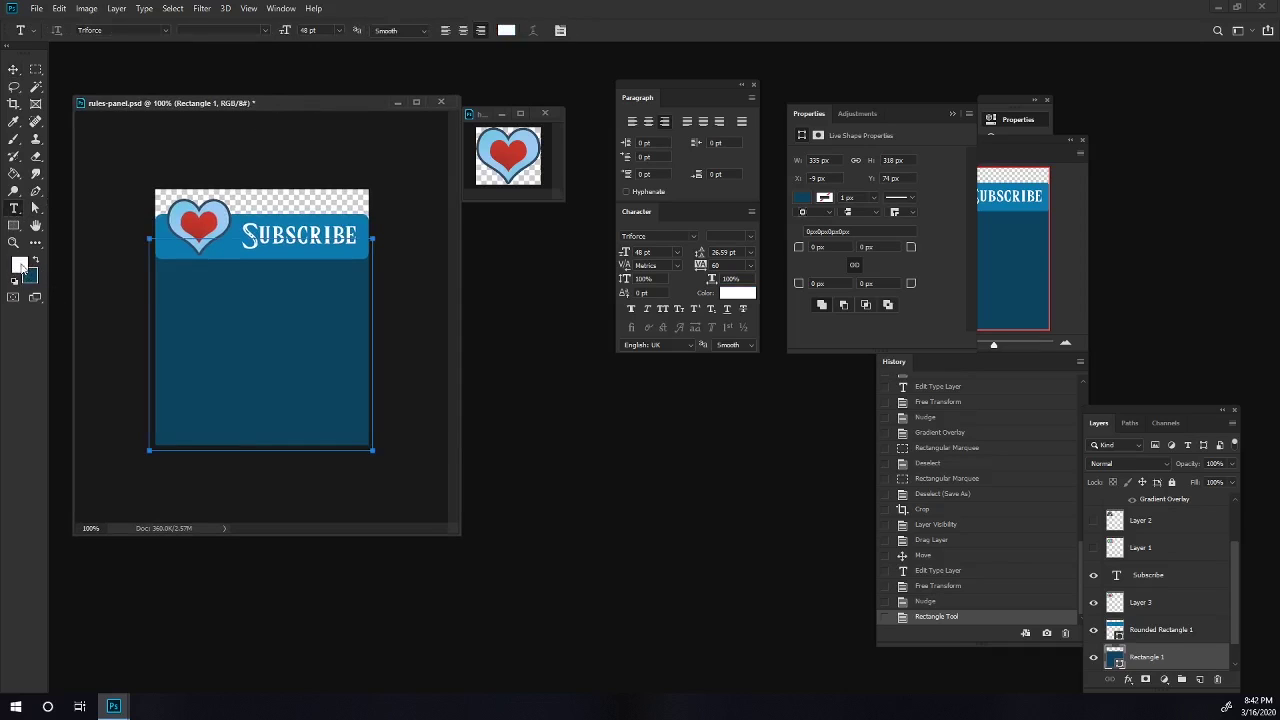
{"action": "left_click_drag", "start_coordinate": [192, 228], "coordinate": [344, 378]}
{"action": "left_click_drag", "start_coordinate": [267, 388], "coordinate": [267, 415]}
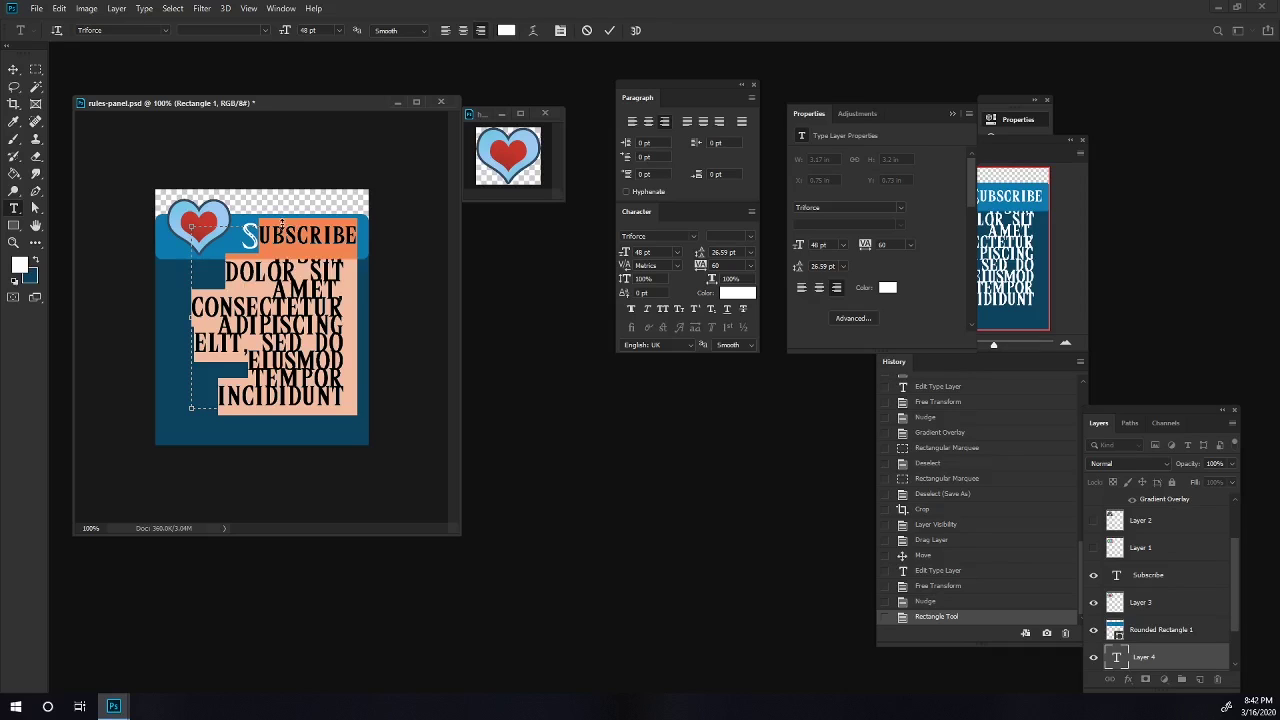
{"action": "left_click_drag", "start_coordinate": [283, 224], "coordinate": [283, 278]}
Left-align the placeholder paragraph and set its font size to 14 pt.
{"action": "left_click", "coordinate": [445, 31]}
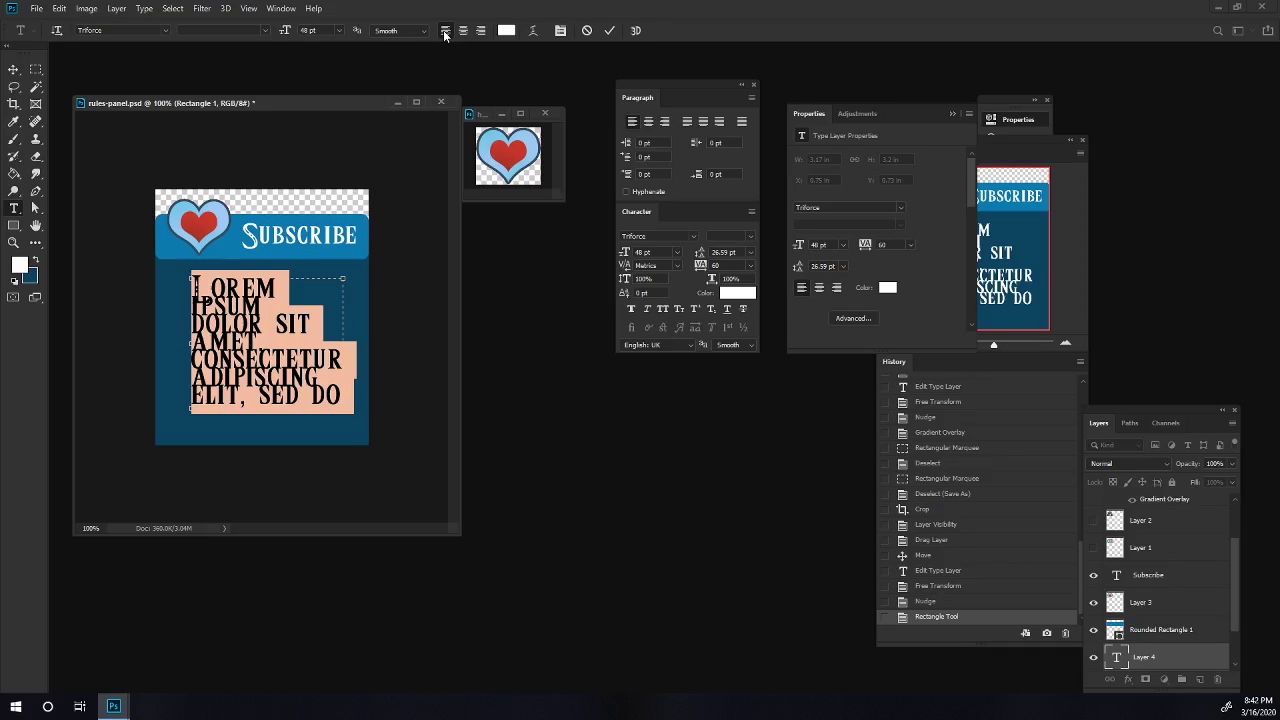
{"action": "left_click", "coordinate": [676, 252]}
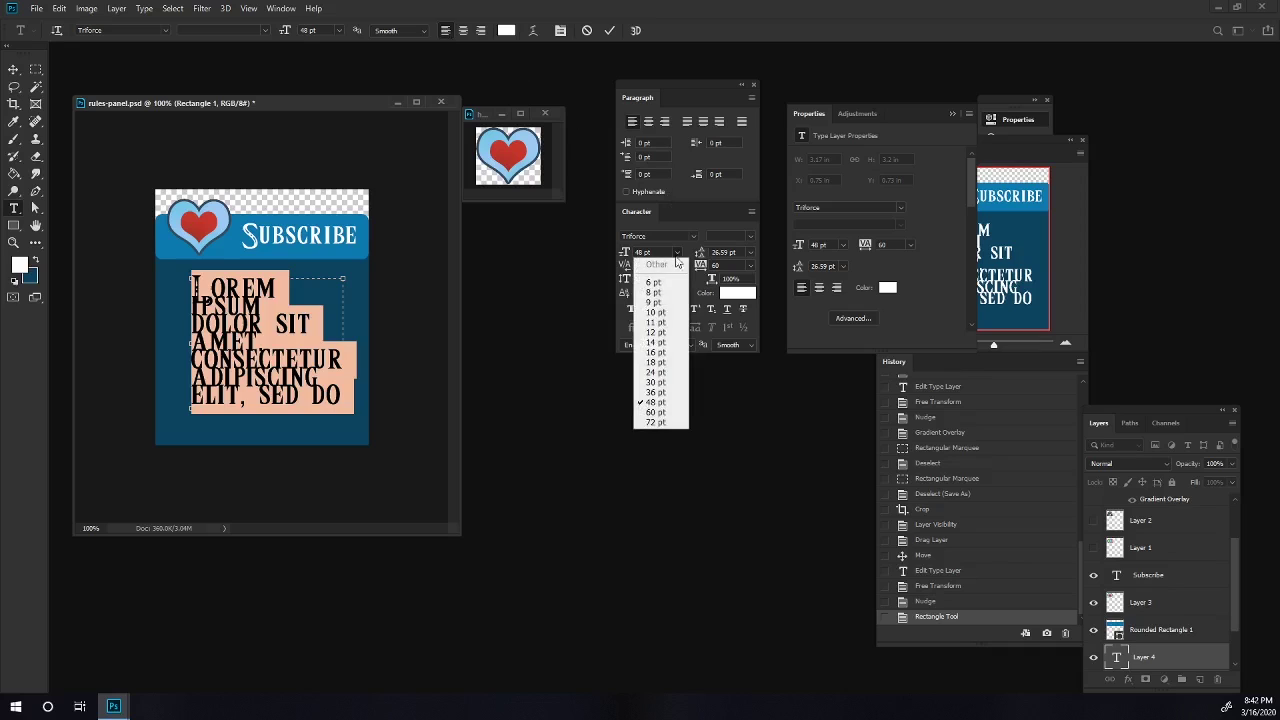
{"action": "left_click", "coordinate": [658, 345]}
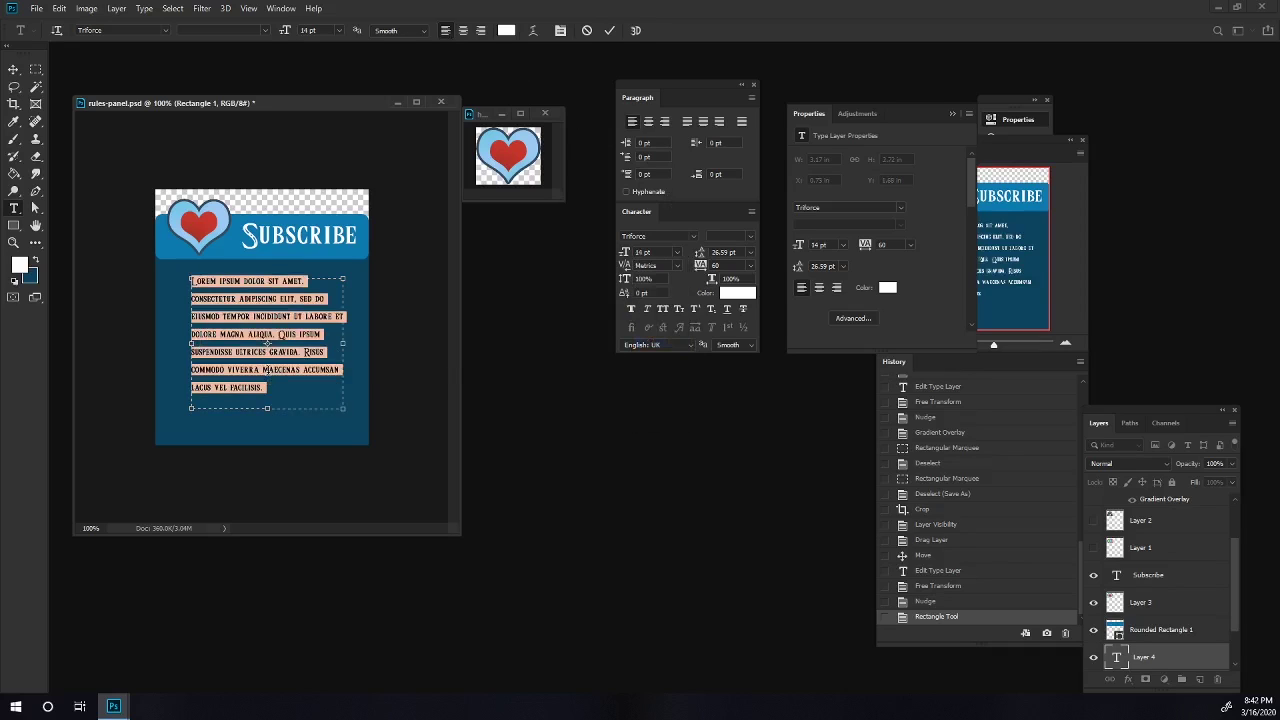
Set the whole placeholder paragraph to Open Sans Bold and extend its frame downward to about 3.18 in high.
{"action": "left_click", "coordinate": [278, 381]}
{"action": "key", "text": "ctrl+a"}
{"action": "left_click", "coordinate": [298, 388]}
{"action": "left_click_drag", "start_coordinate": [301, 399], "coordinate": [183, 281]}
{"action": "type", "text": "open"}
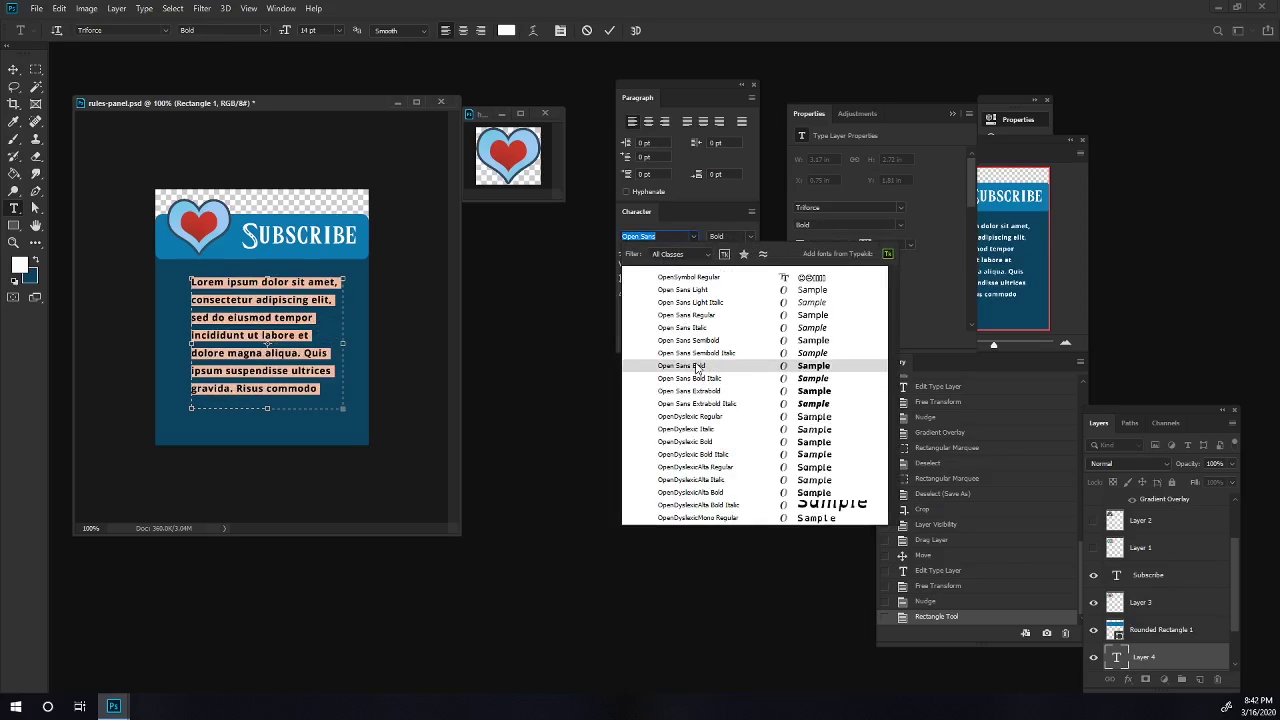
{"action": "left_click", "coordinate": [697, 367]}
{"action": "left_click", "coordinate": [254, 335]}
{"action": "left_click_drag", "start_coordinate": [265, 409], "coordinate": [266, 432]}
Replace the placeholder with "Cute Emote Designs!", "Sub Badges", "Ad-Free Viewing" and "10x Giveaway Entries!", separated by blank lines.
{"action": "key", "text": "ctrl+a"}
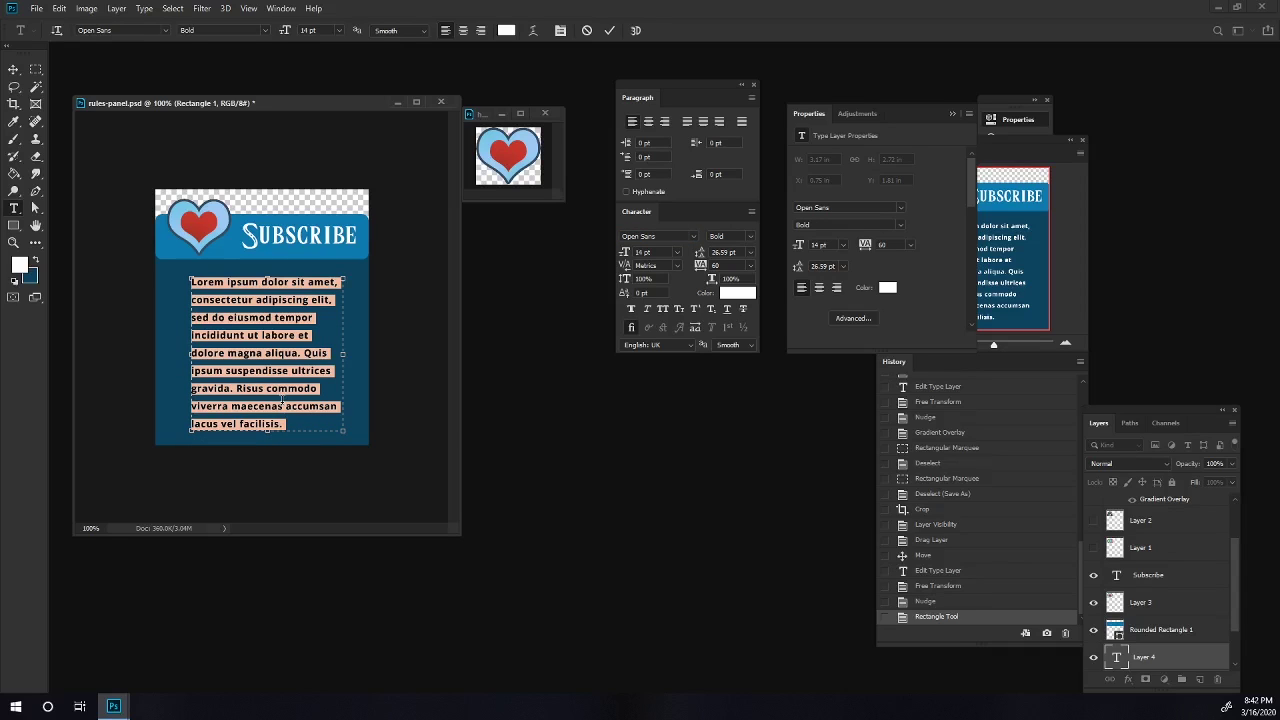
{"action": "type", "text": "Custom"}
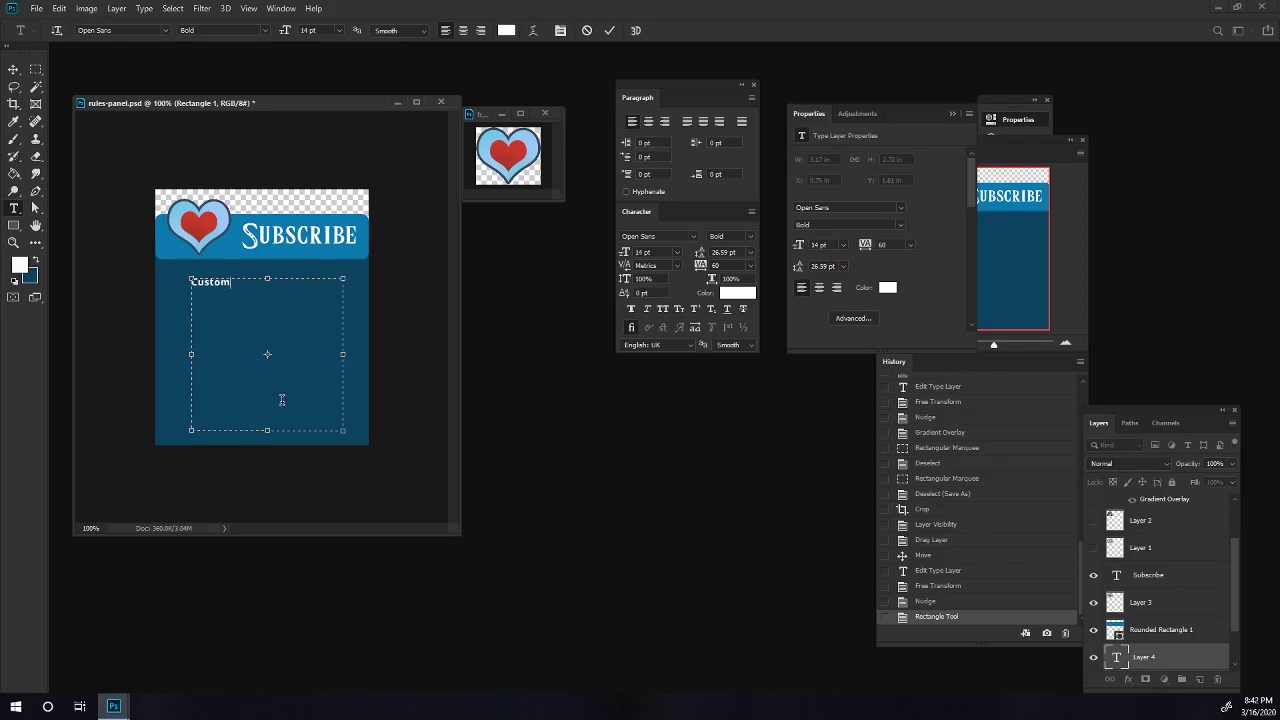
{"action": "type", "text": " emota"}
{"action": "key", "text": "BackSpace"}
{"action": "key", "text": "BackSpace"}
{"action": "key", "text": "BackSpace"}
{"action": "key", "text": "BackSpace"}
{"action": "key", "text": "BackSpace"}
{"action": "key", "text": "BackSpace"}
{"action": "key", "text": "BackSpace"}
{"action": "key", "text": "BackSpace"}
{"action": "key", "text": "BackSpace"}
{"action": "key", "text": "BackSpace"}
{"action": "type", "text": "te Emote Designs!"}
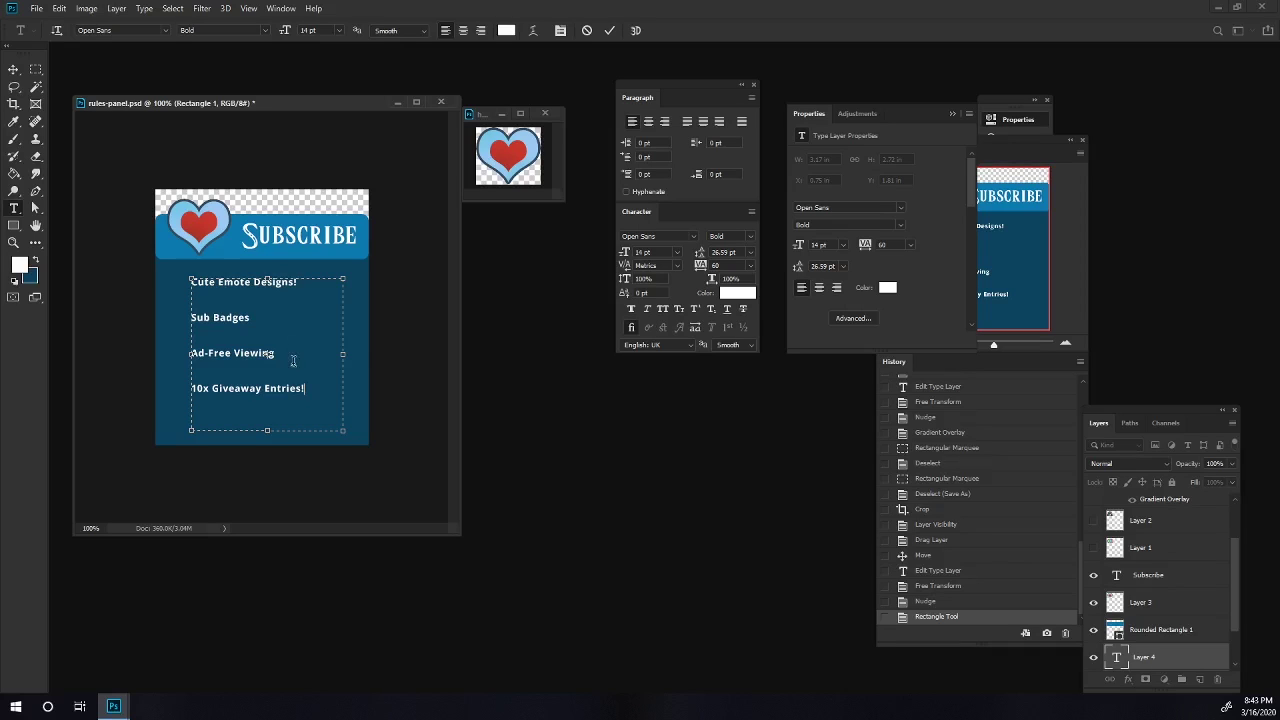
Set the whole list's font size to 20 pt and narrow its text frame to about 2.51 in.
{"action": "key", "text": "ctrl+a"}
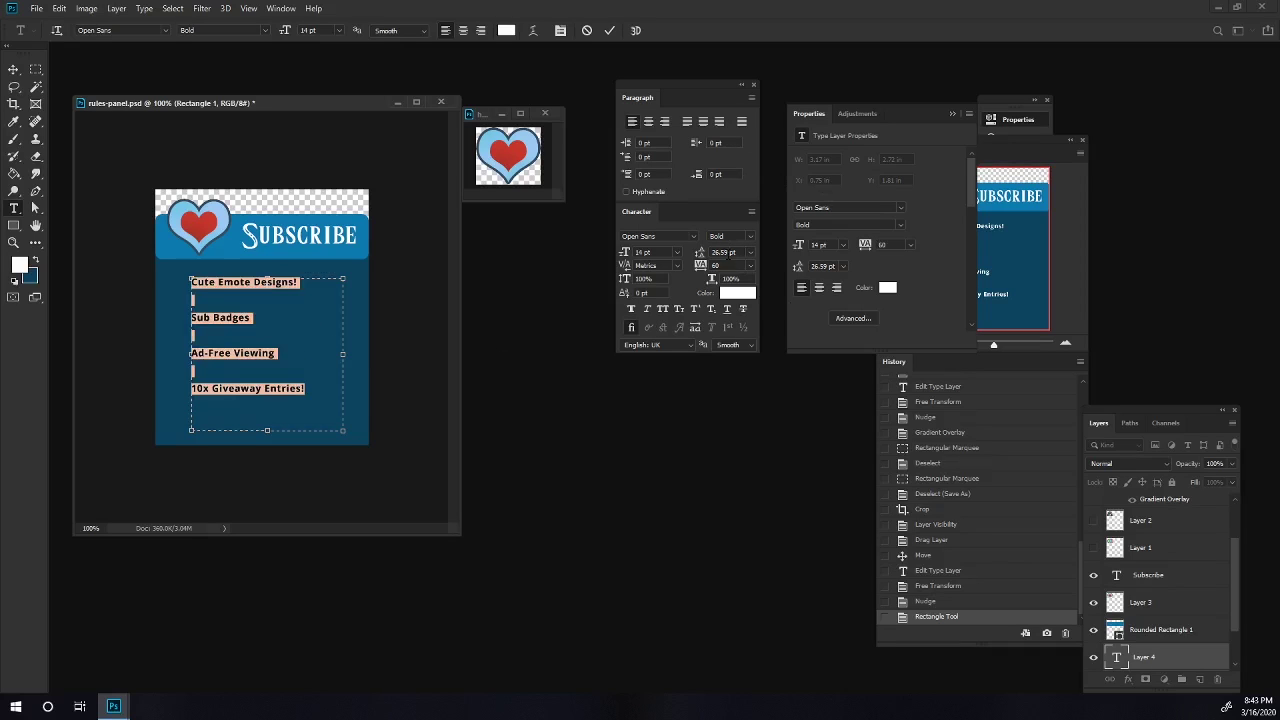
{"action": "scroll", "coordinate": [655, 253], "scroll_direction": "up", "scroll_amount": 6}
{"action": "scroll", "coordinate": [655, 253], "scroll_direction": "down", "scroll_amount": 2}
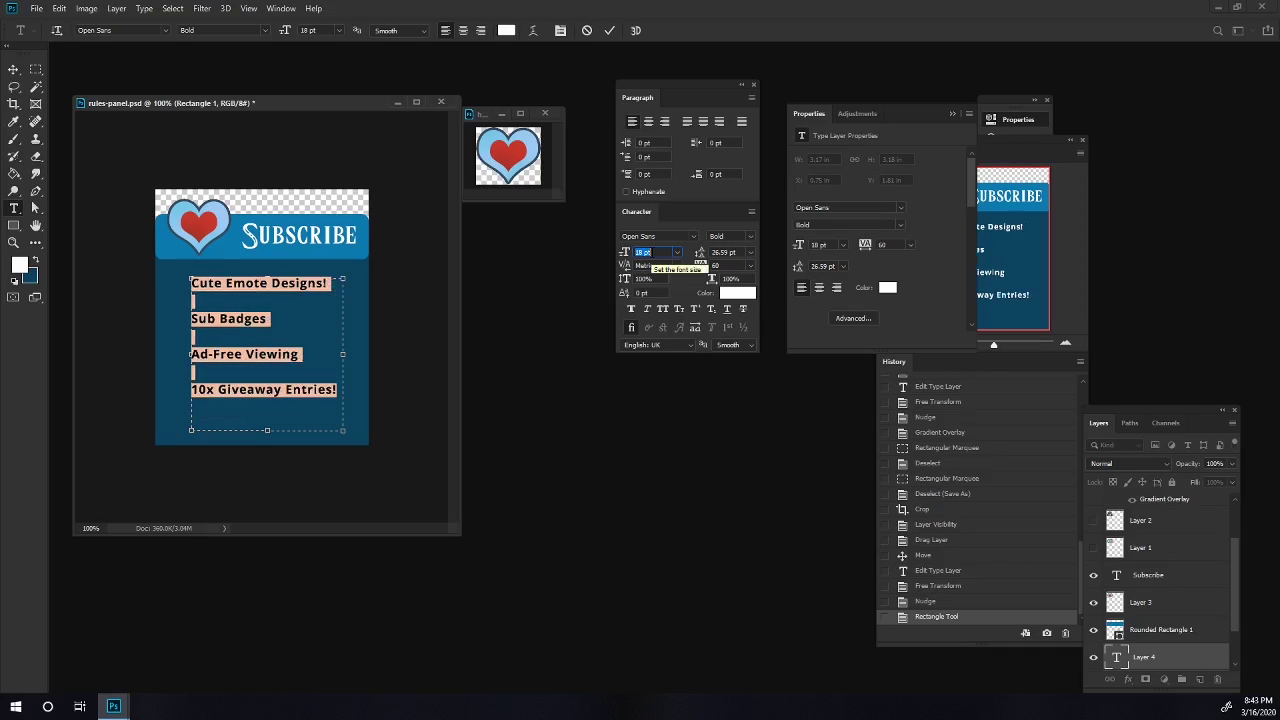
{"action": "key", "text": "Up"}
{"action": "key", "text": "Up"}
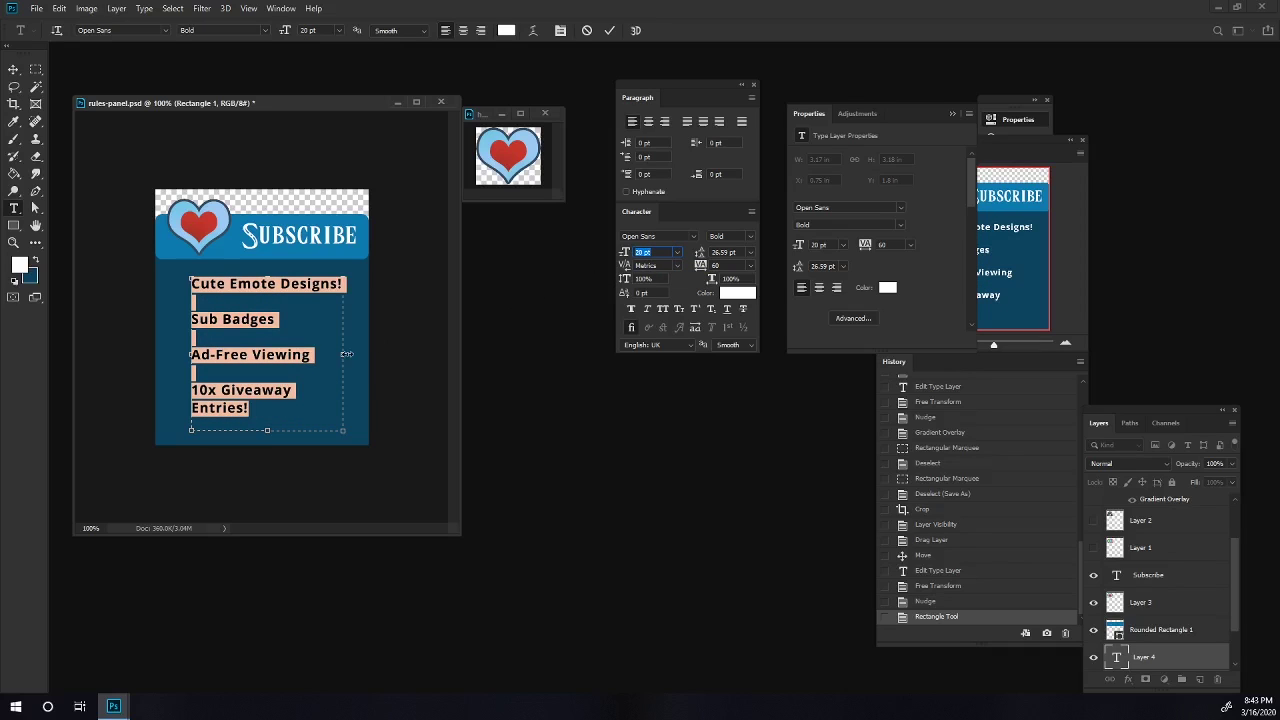
{"action": "left_click_drag", "start_coordinate": [343, 354], "coordinate": [316, 353]}
Set the list's leading to 21 pt and move the text slightly right and down to about X 0.81 in, Y 1.9 in.
{"action": "key", "text": "Down"}
{"action": "key", "text": "Down"}
{"action": "key", "text": "Down"}
{"action": "key", "text": "Down"}
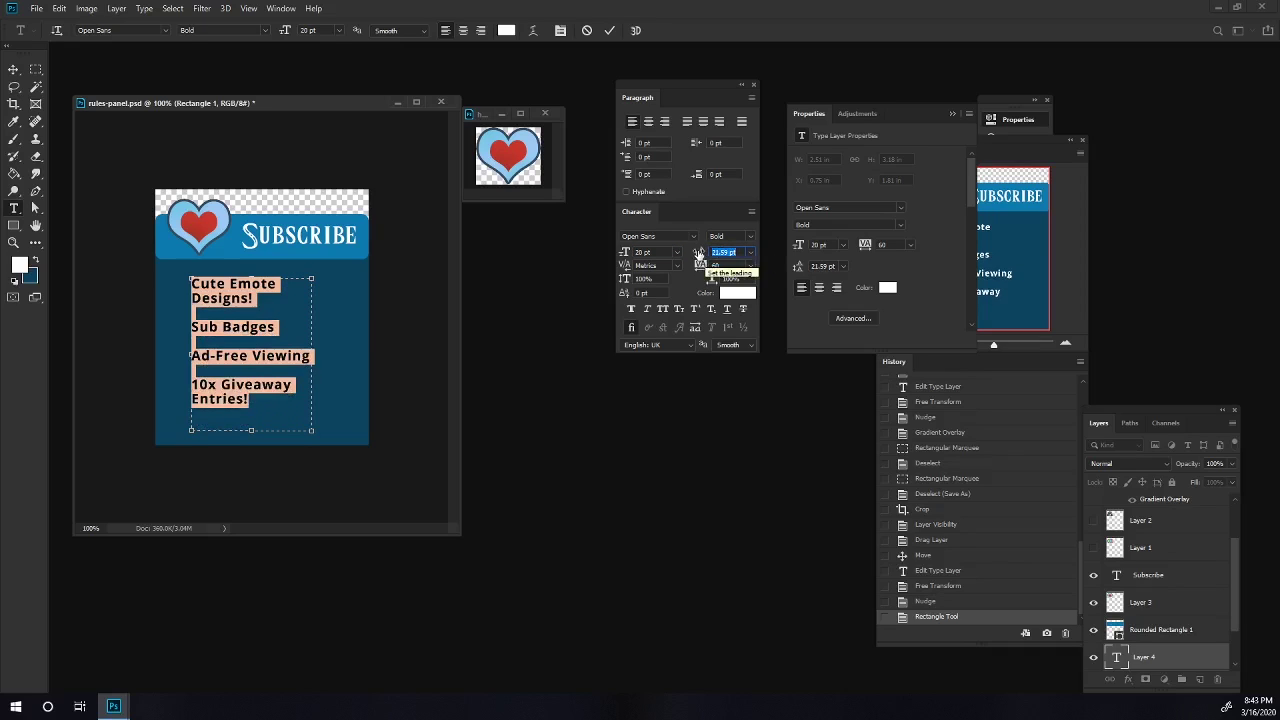
{"action": "left_click_drag", "start_coordinate": [703, 252], "coordinate": [675, 254]}
{"action": "key", "text": "Up"}
{"action": "key", "text": "Up"}
{"action": "key", "text": "Up"}
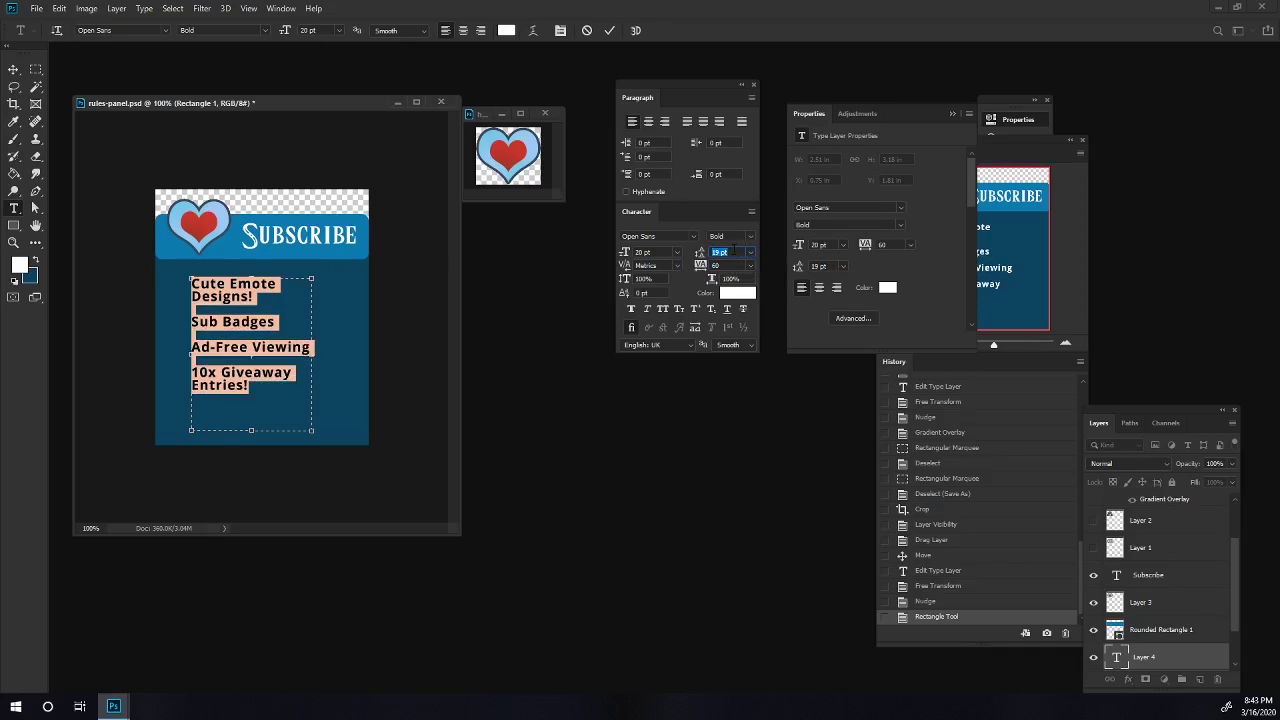
{"action": "key", "text": "Down"}
{"action": "key", "text": "Down"}
{"action": "key", "text": "Down"}
{"action": "key", "text": "Down"}
{"action": "key", "text": "Up"}
{"action": "key", "text": "Up"}
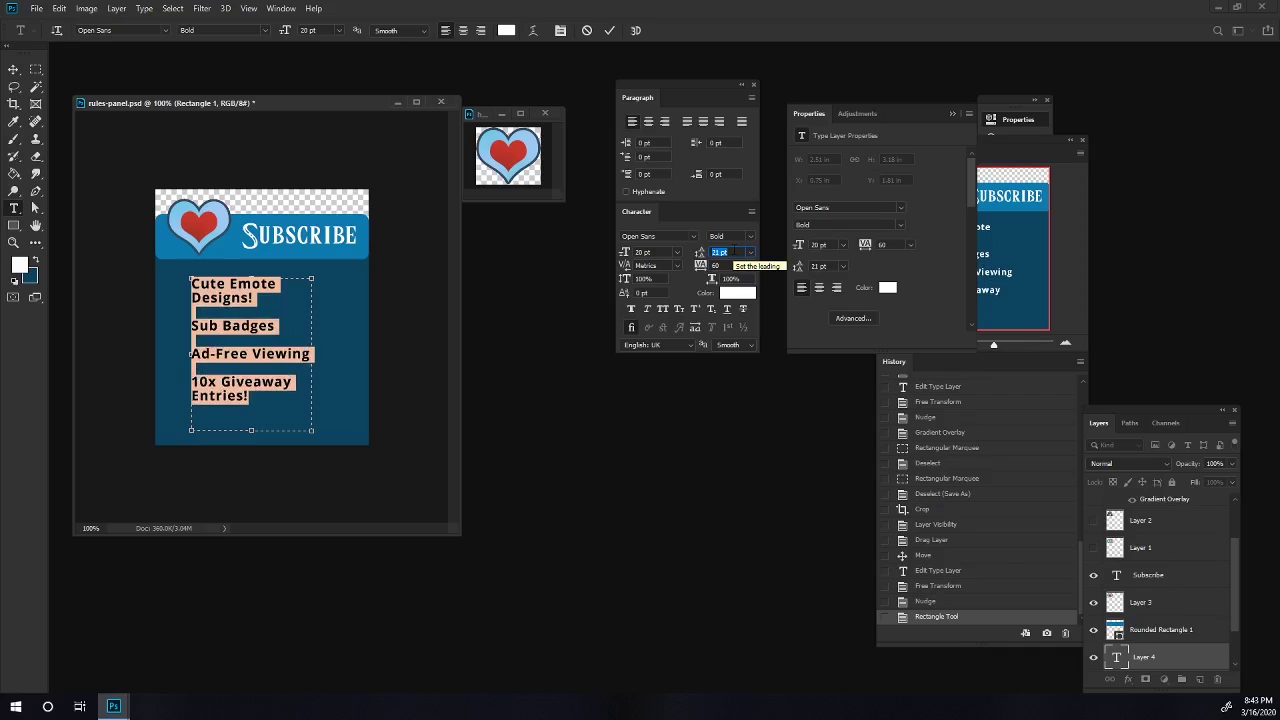
{"action": "left_click", "coordinate": [13, 69]}
{"action": "left_click_drag", "start_coordinate": [245, 332], "coordinate": [250, 340]}
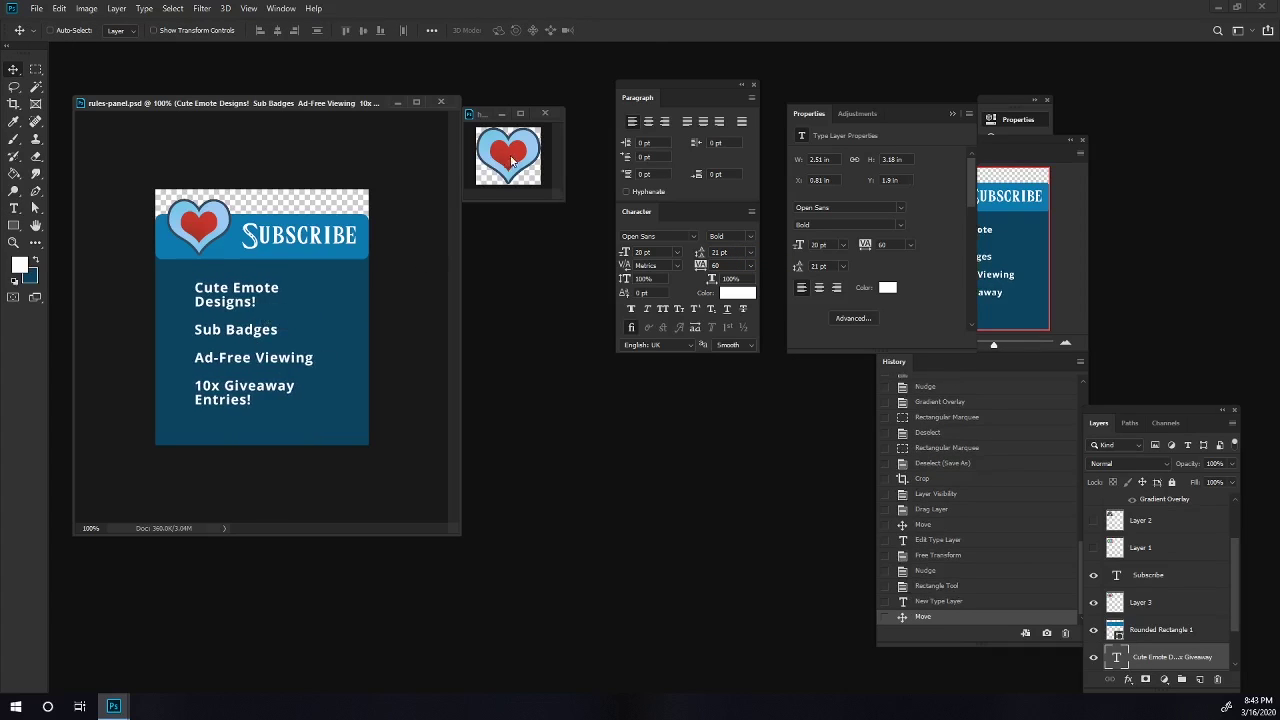
Open the triforce image and place it in the Subscribe panel as a bullet beside "Cute Emote Designs!".
{"action": "left_click", "coordinate": [511, 160]}
{"action": "key", "text": "ctrl+o"}
{"action": "left_click", "coordinate": [723, 289]}
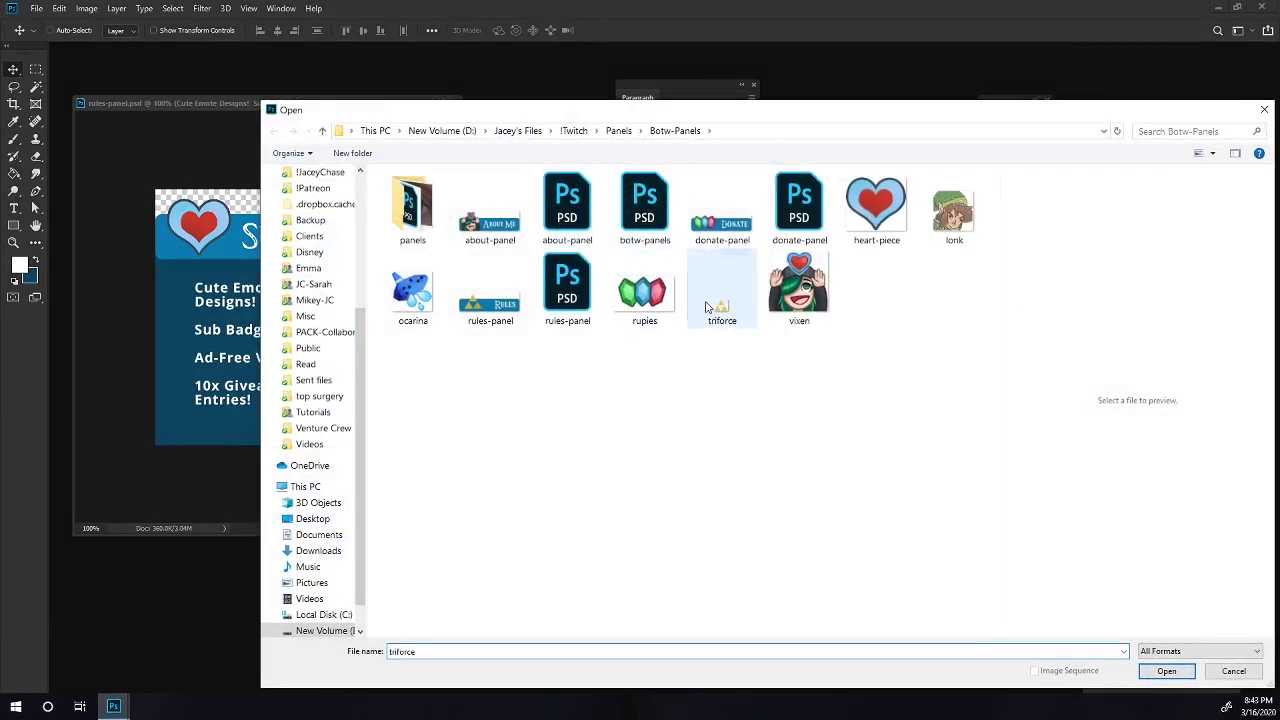
{"action": "double_click", "coordinate": [723, 289]}
{"action": "left_click_drag", "start_coordinate": [516, 187], "coordinate": [176, 292]}
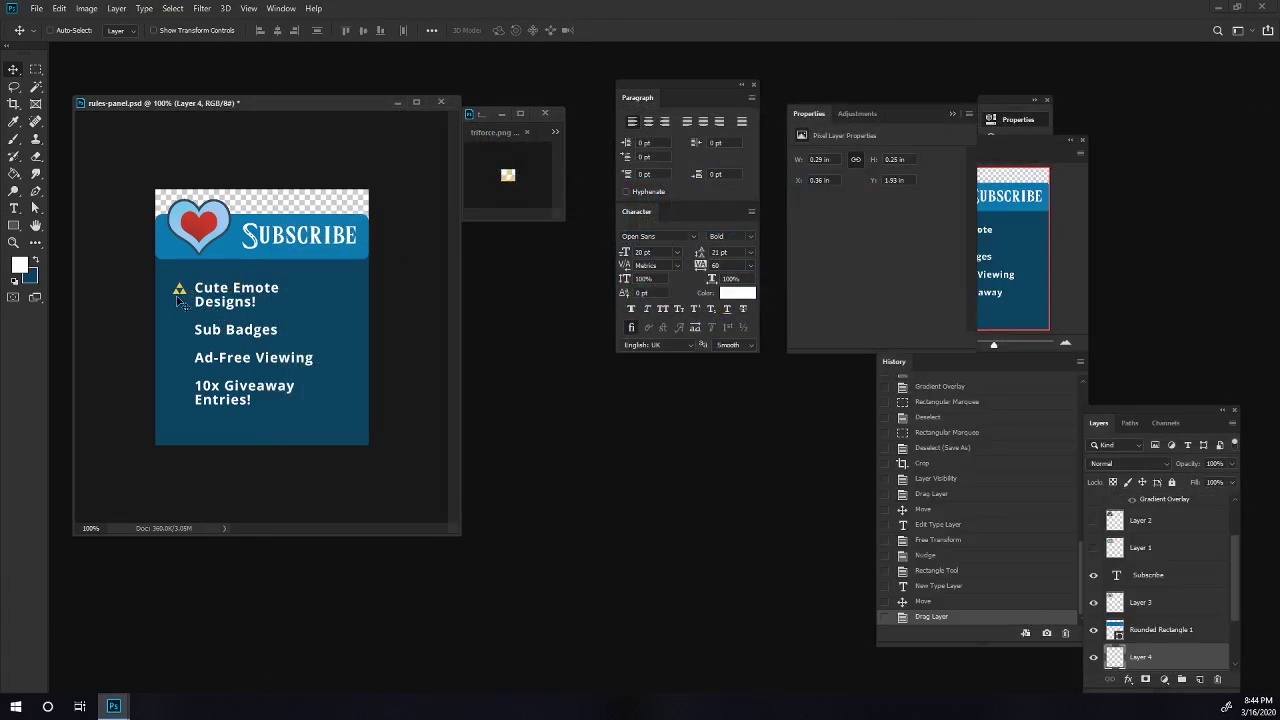
Duplicate the triforce layer and move the copy straight down beside "Sub Badges".
{"action": "right_click", "coordinate": [1185, 656]}
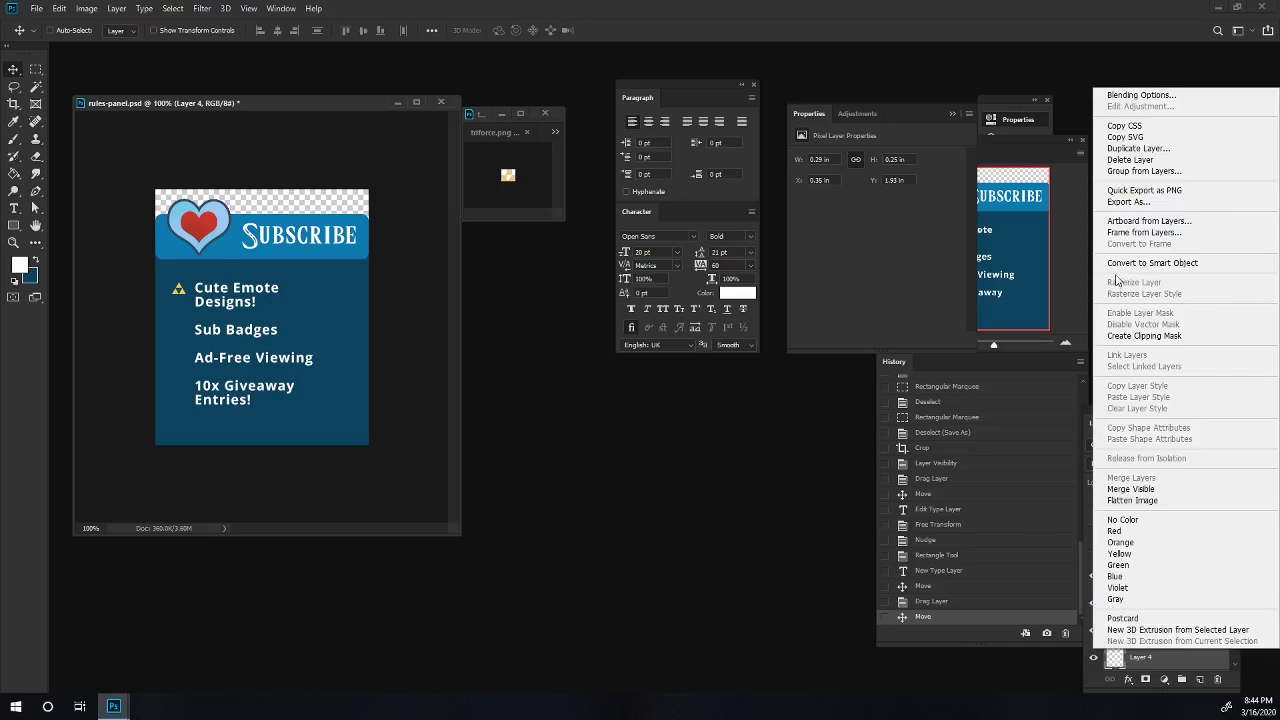
{"action": "left_click", "coordinate": [1140, 148]}
{"action": "left_click_drag", "start_coordinate": [272, 307], "coordinate": [274, 348]}
Duplicate the triforce bullet again and nudge the copy down beside "Ad-Free Viewing".
{"action": "right_click", "coordinate": [1138, 660]}
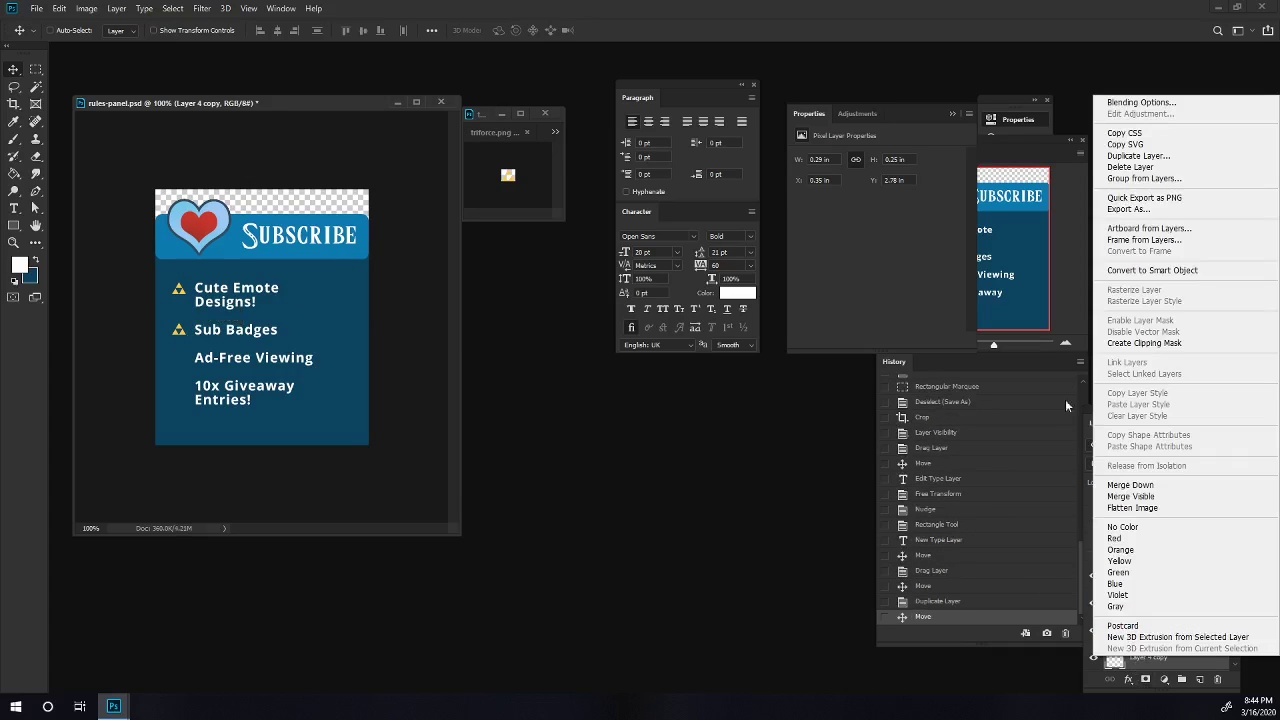
{"action": "left_click", "coordinate": [1138, 156]}
{"action": "key", "text": "Down"}
{"action": "key", "text": "Down"}
{"action": "key", "text": "Down"}
{"action": "key", "text": "Down"}
{"action": "key", "text": "Down"}
{"action": "key", "text": "Down"}
{"action": "key", "text": "Down"}
{"action": "key", "text": "Down"}
{"action": "key", "text": "Down"}
{"action": "key", "text": "Down"}
{"action": "key", "text": "Down"}
{"action": "key", "text": "Down"}
{"action": "key", "text": "Down"}
{"action": "key", "text": "Down"}
{"action": "key", "text": "Down"}
{"action": "key", "text": "Down"}
{"action": "key", "text": "Down"}
{"action": "key", "text": "Down"}
{"action": "key", "text": "Down"}
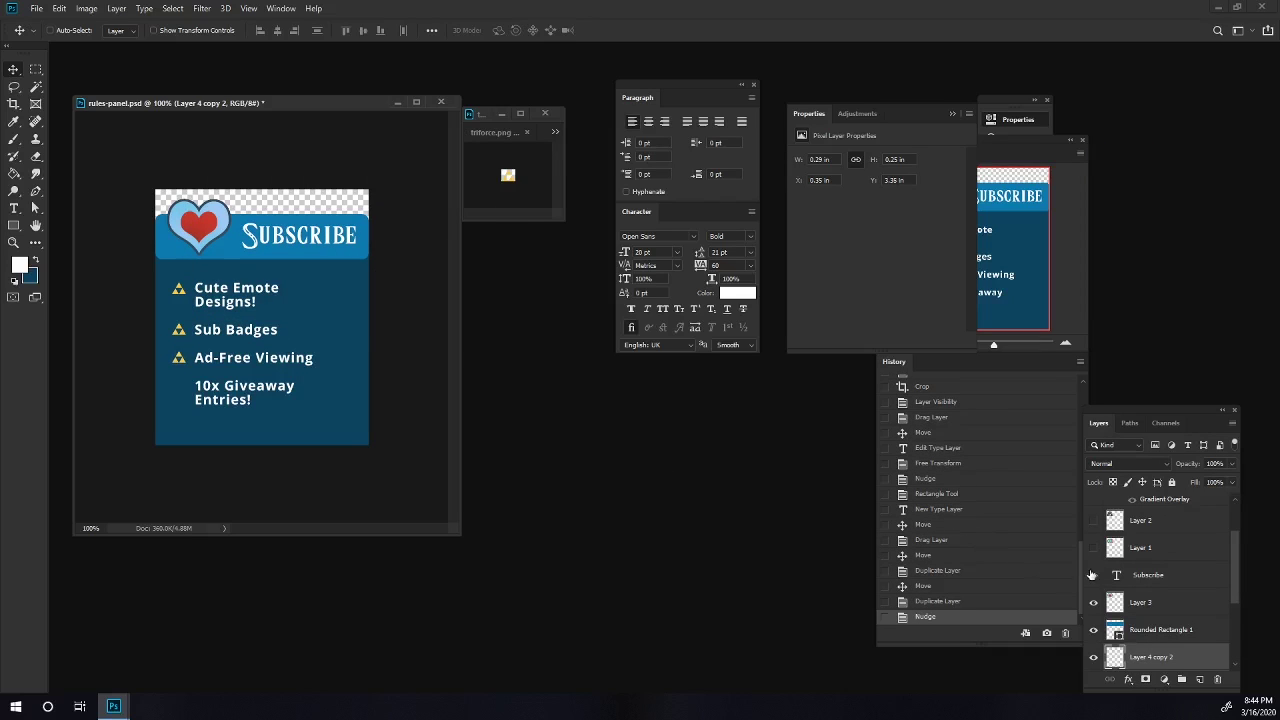
Duplicate Layer 4 copy 2 and nudge the new triforce bullet down beside "10x Giveaway Entries!".
{"action": "scroll", "coordinate": [1130, 590], "scroll_direction": "down", "scroll_amount": 3}
{"action": "right_click", "coordinate": [1150, 574]}
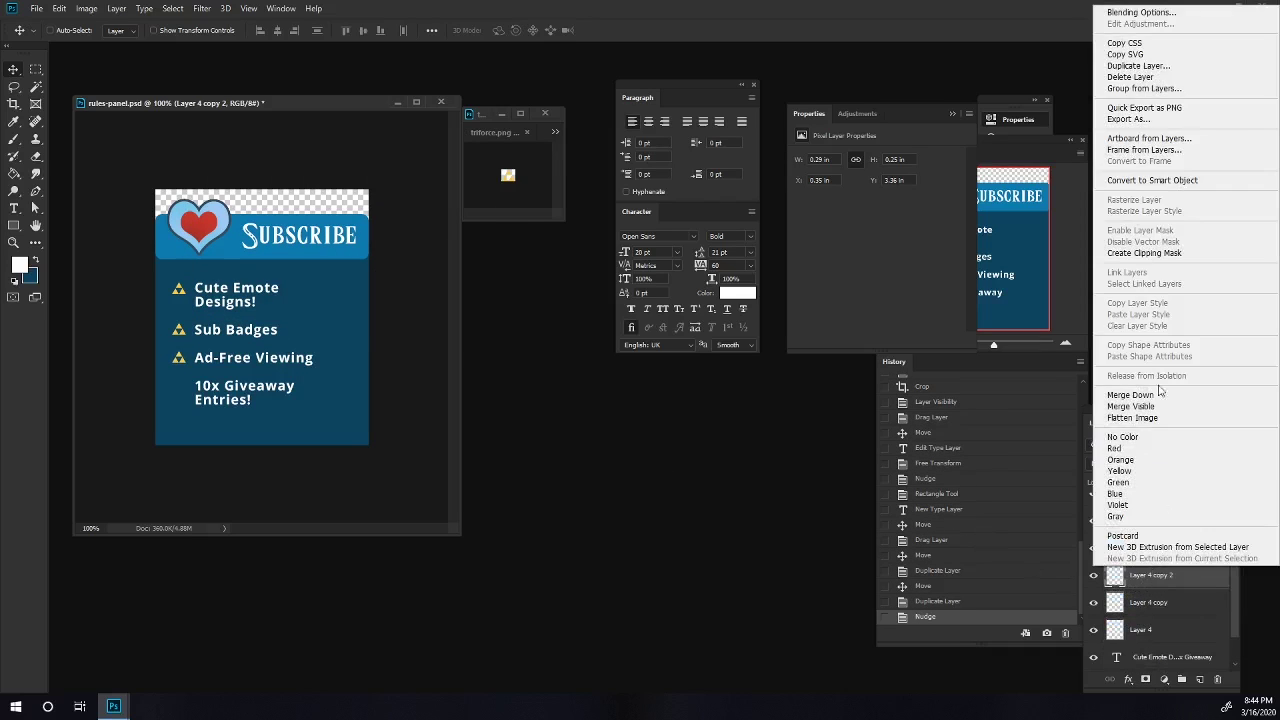
{"action": "left_click", "coordinate": [1130, 65]}
{"action": "key", "text": "Return"}
{"action": "key", "text": "Down"}
{"action": "key", "text": "Down"}
{"action": "key", "text": "Down"}
{"action": "key", "text": "Down"}
{"action": "key", "text": "Down"}
{"action": "key", "text": "Down"}
{"action": "key", "text": "Down"}
{"action": "key", "text": "Down"}
{"action": "key", "text": "Down"}
{"action": "key", "text": "Down"}
{"action": "key", "text": "Down"}
{"action": "key", "text": "Down"}
{"action": "key", "text": "Down"}
{"action": "key", "text": "Down"}
{"action": "key", "text": "Down"}
{"action": "key", "text": "Down"}
{"action": "key", "text": "Down"}
{"action": "key", "text": "Down"}
{"action": "key", "text": "Down"}
{"action": "key", "text": "Down"}
{"action": "key", "text": "Down"}
{"action": "key", "text": "Down"}
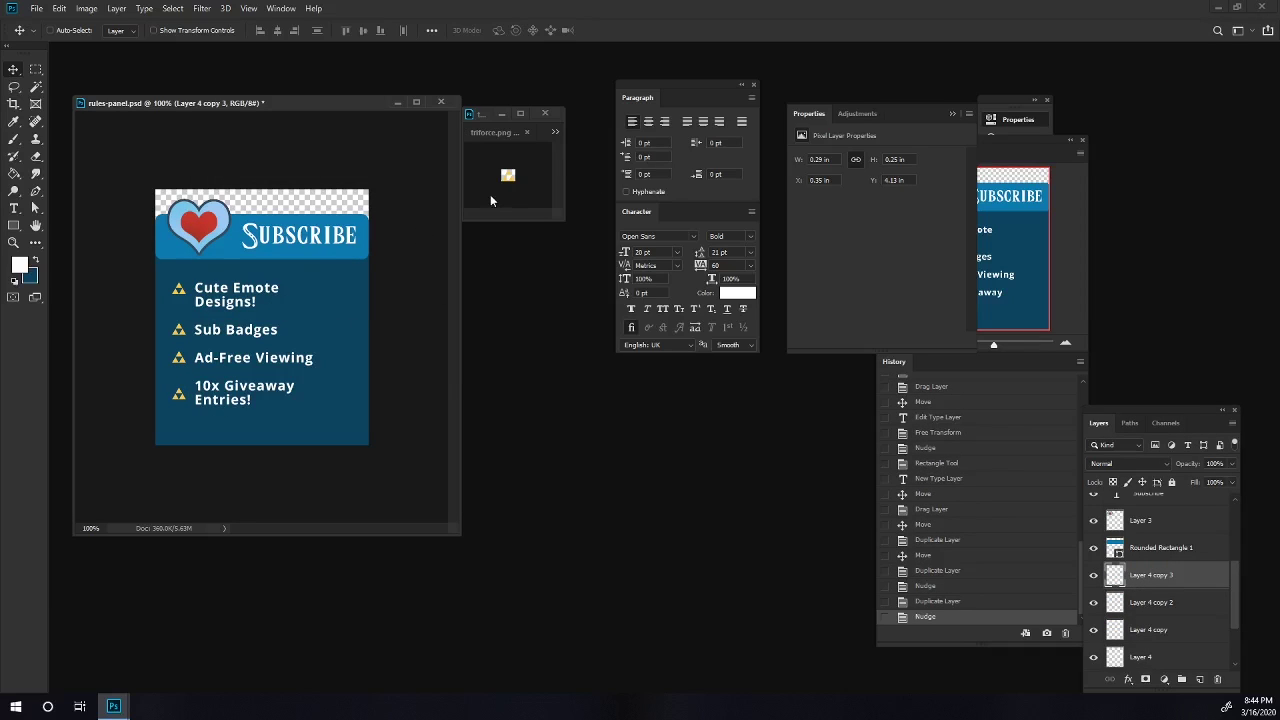
Open the vixen, lonk and ocarina images together from the Botw-Panels folder.
{"action": "left_click", "coordinate": [508, 205]}
{"action": "key", "text": "ctrl+o"}
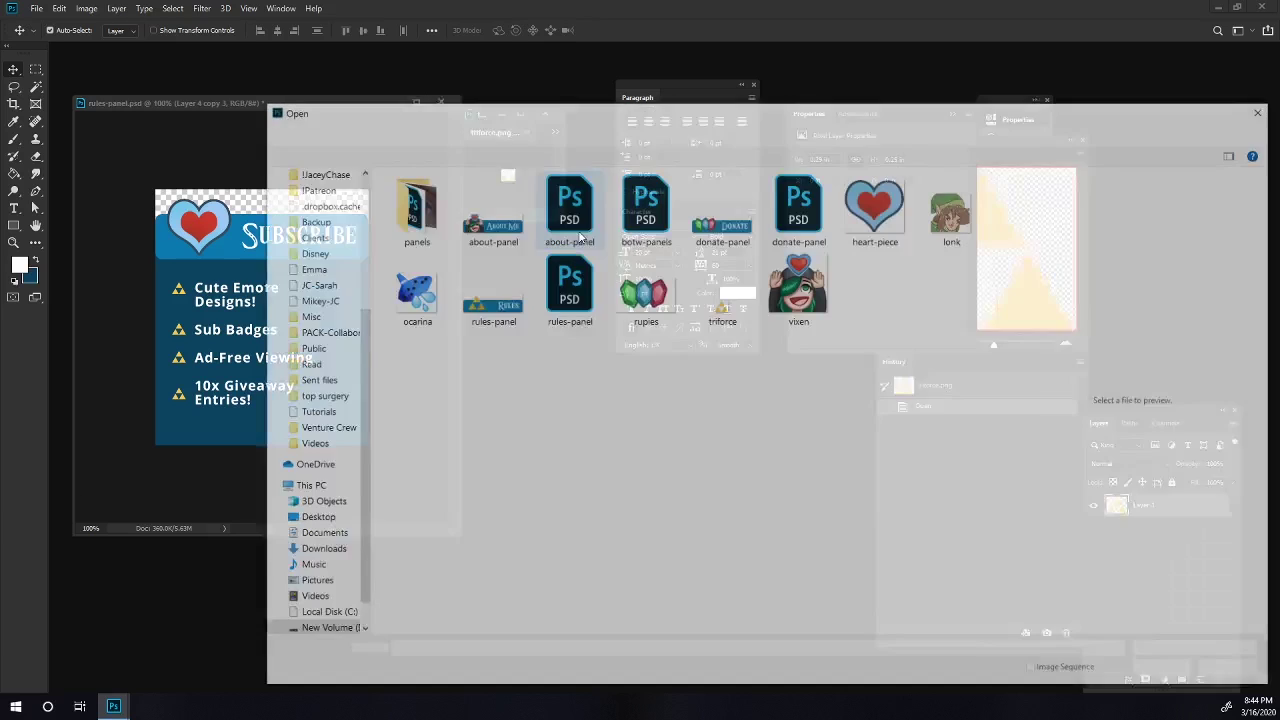
{"action": "left_click", "coordinate": [799, 290]}
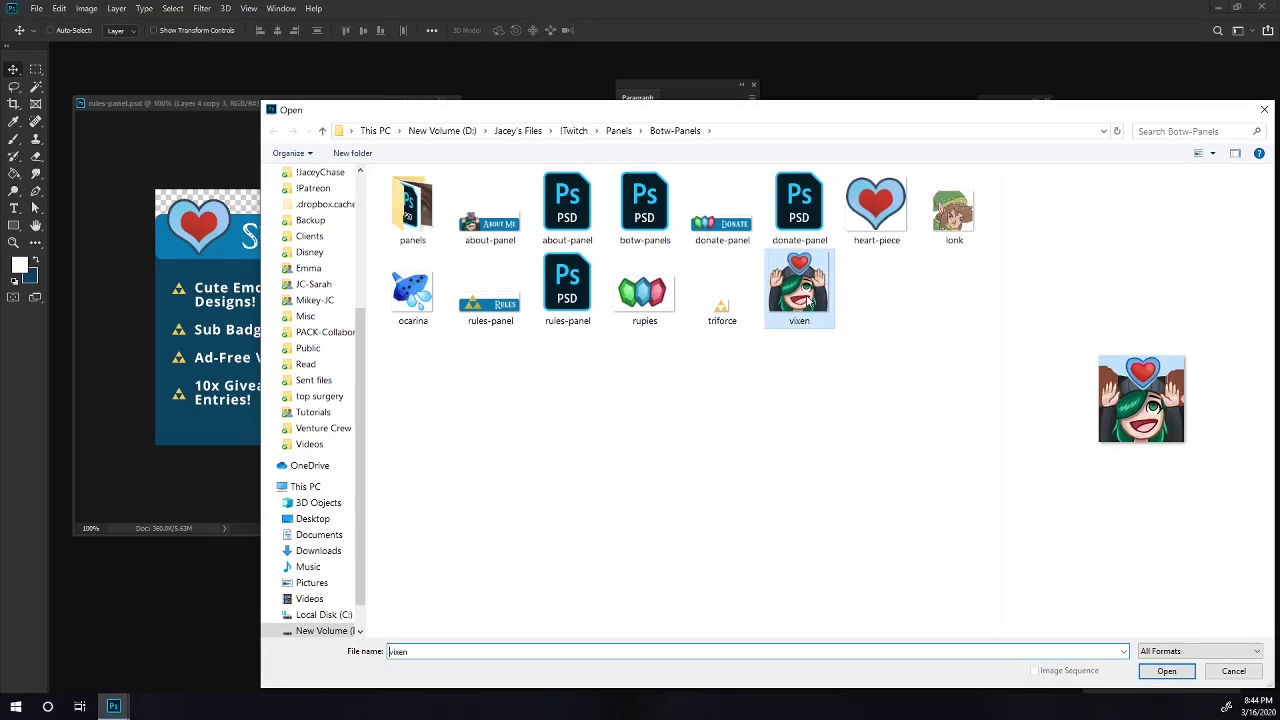
{"action": "left_click", "coordinate": [954, 210], "text": "ctrl"}
{"action": "left_click", "coordinate": [412, 292], "text": "ctrl"}
{"action": "key", "text": "Return"}
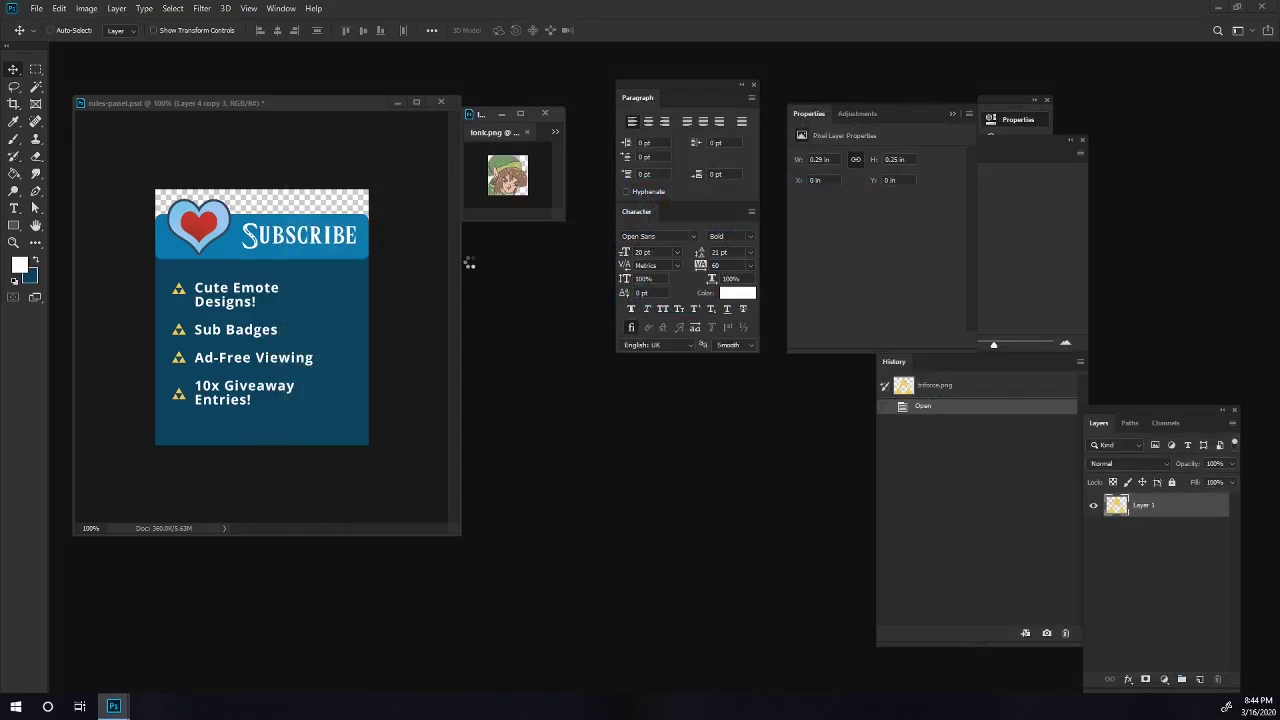
Place the vixen, ocarina and lonk images in the Subscribe panel, stacked to the right of the list.
{"action": "left_click_drag", "start_coordinate": [559, 238], "coordinate": [624, 358]}
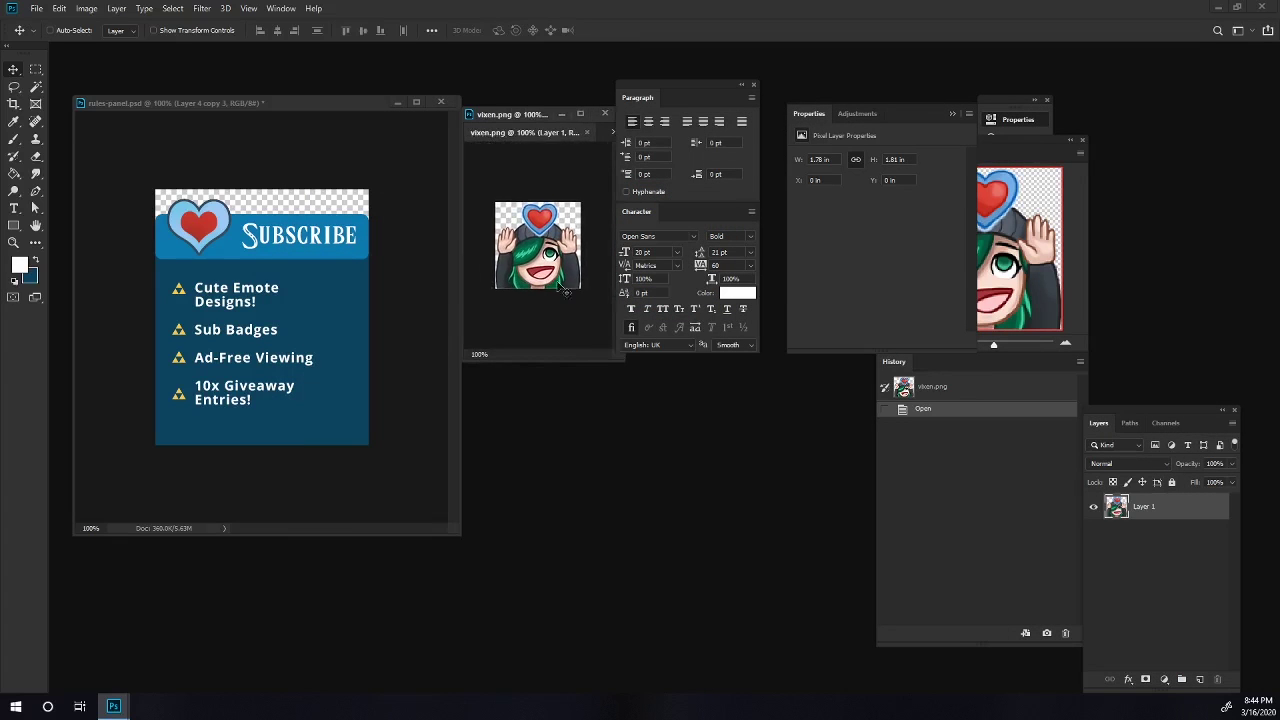
{"action": "left_click_drag", "start_coordinate": [528, 270], "coordinate": [318, 302]}
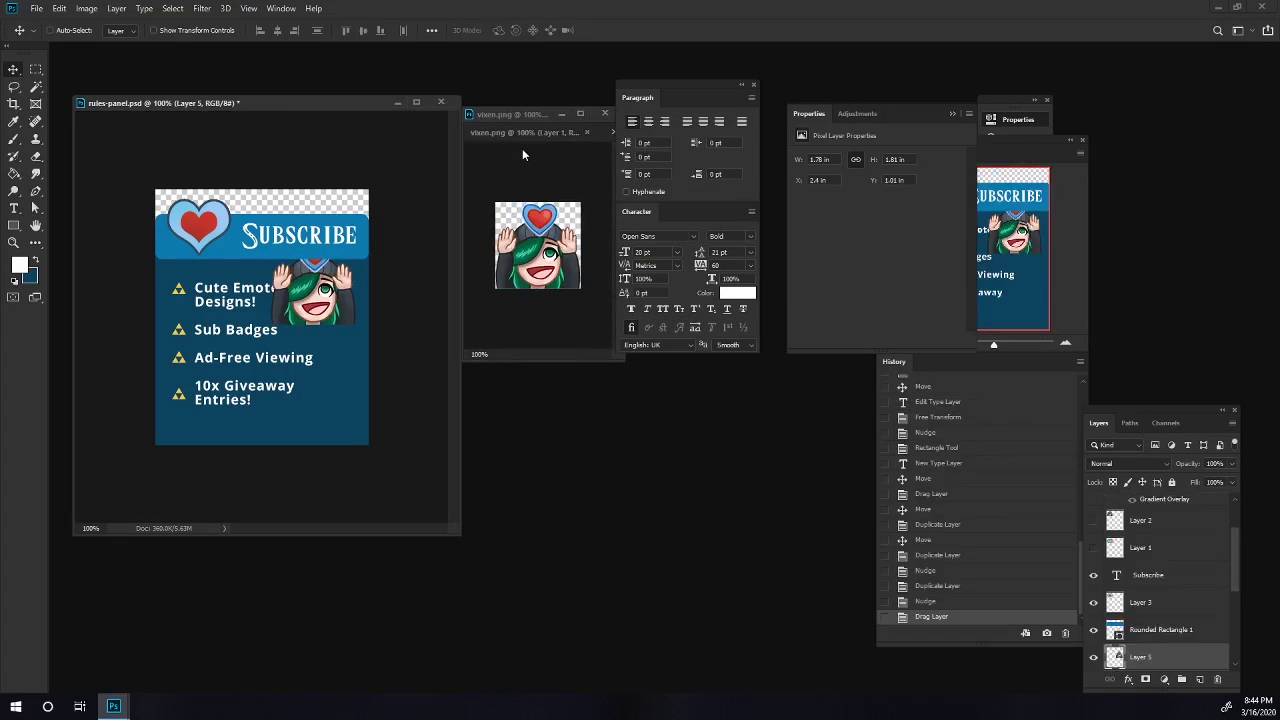
{"action": "left_click_drag", "start_coordinate": [522, 127], "coordinate": [597, 390]}
{"action": "left_click", "coordinate": [544, 115]}
{"action": "left_click_drag", "start_coordinate": [536, 246], "coordinate": [340, 398]}
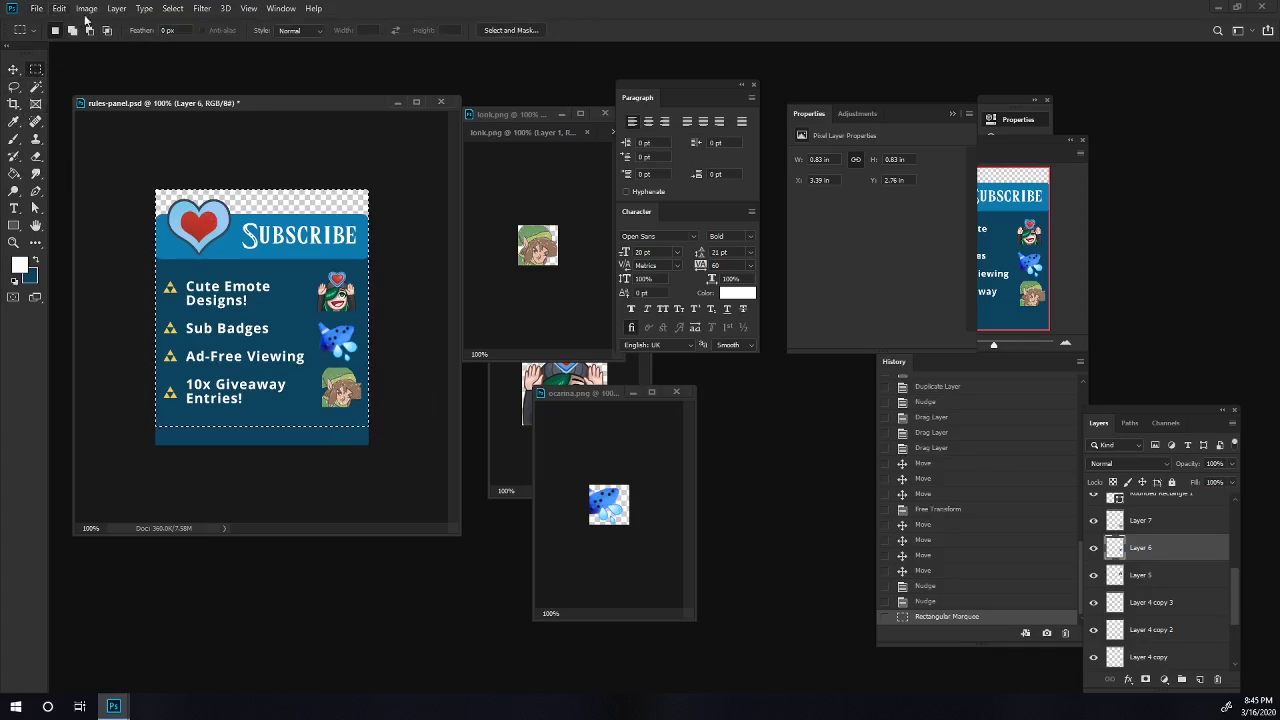
Crop the panel to the marquee selection to trim the strip below the list, and deselect.
{"action": "left_click", "coordinate": [87, 8]}
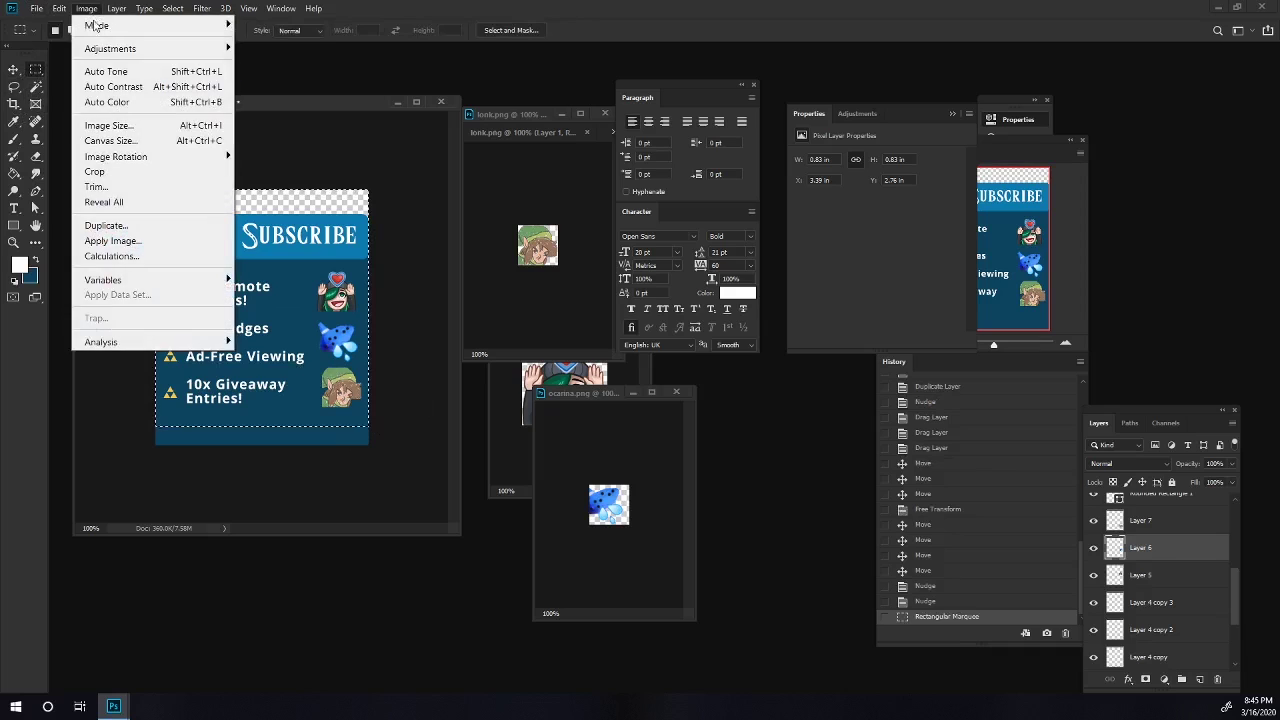
{"action": "left_click", "coordinate": [95, 171]}
{"action": "key", "text": "ctrl+d"}
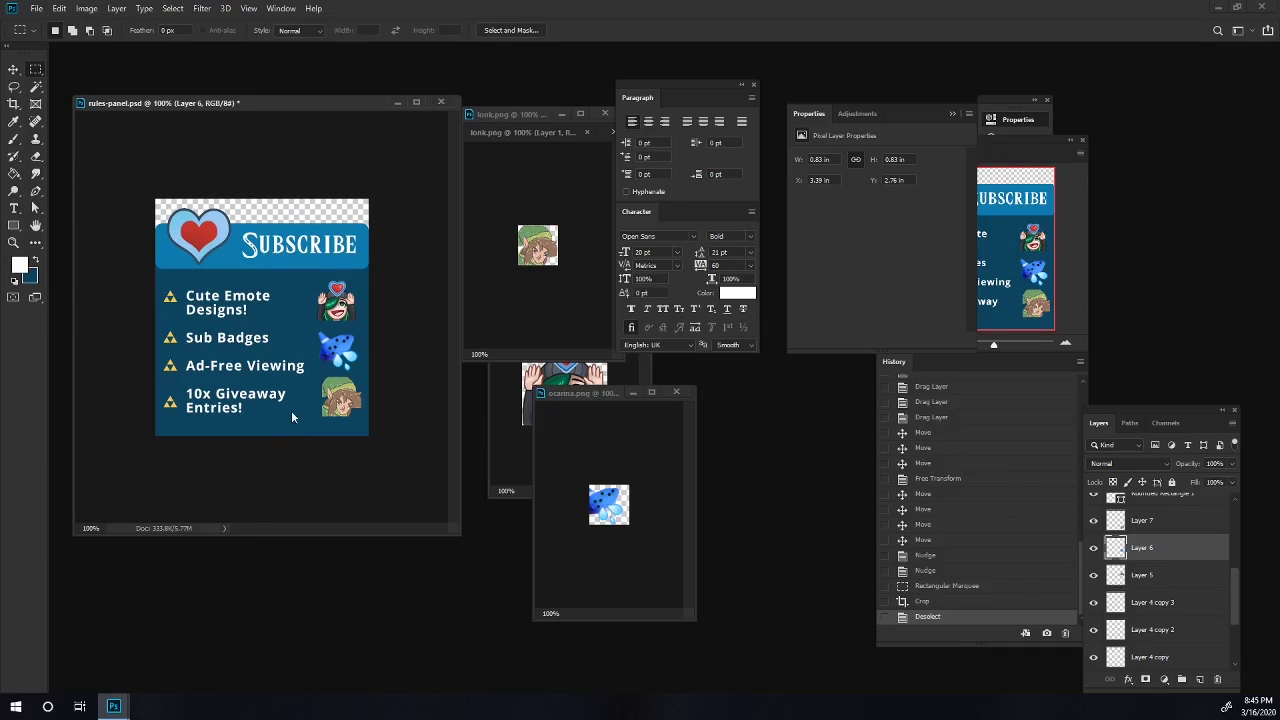
Save the panel as a new Photoshop file named sub-panel in the Botw-Panels folder.
{"action": "key", "text": "ctrl+shift+s"}
{"action": "type", "text": "sub-panel"}
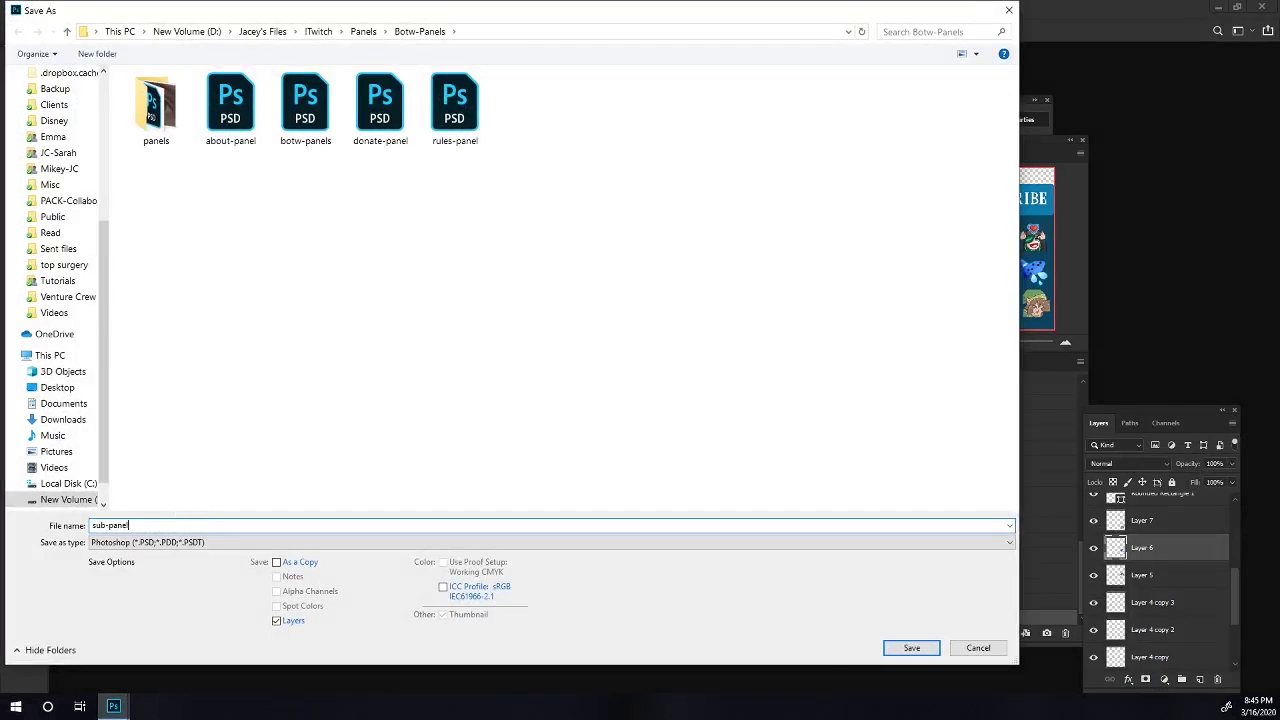
{"action": "key", "text": "Return"}
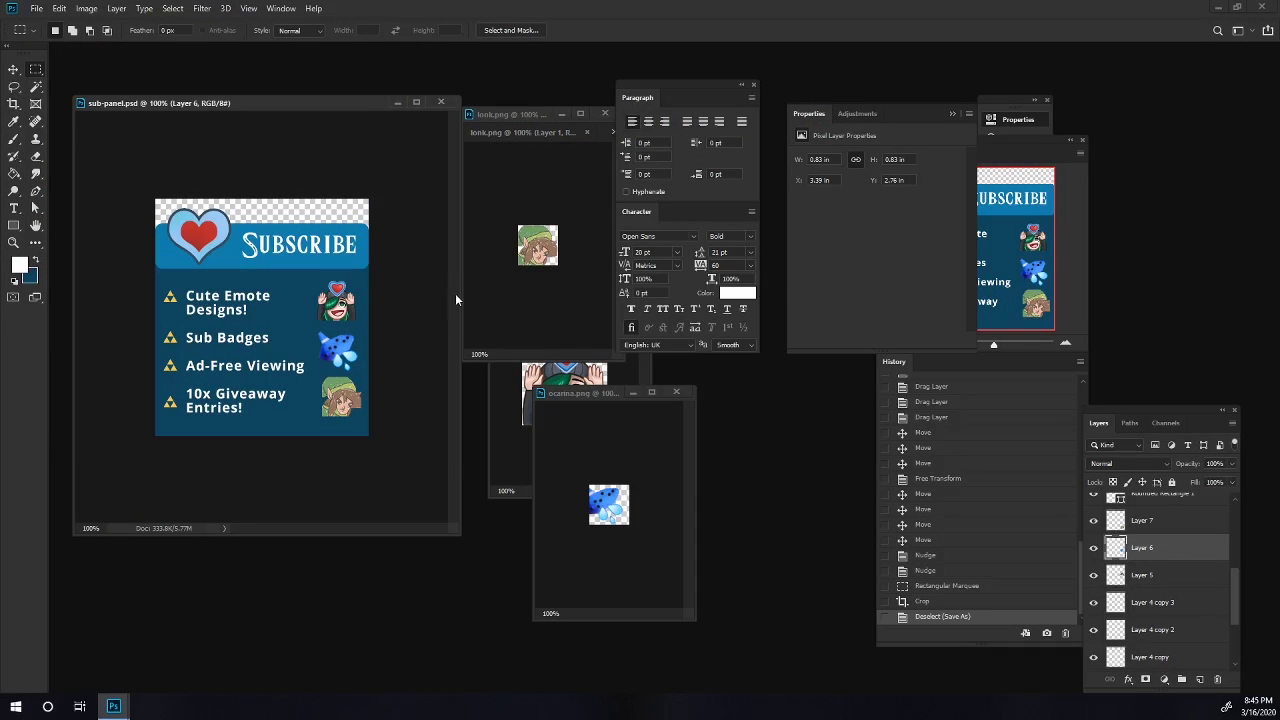
Open about-panel.png in the Photos app and browse on to the next panel image.
{"action": "left_click_drag", "start_coordinate": [236, 103], "coordinate": [224, 65]}
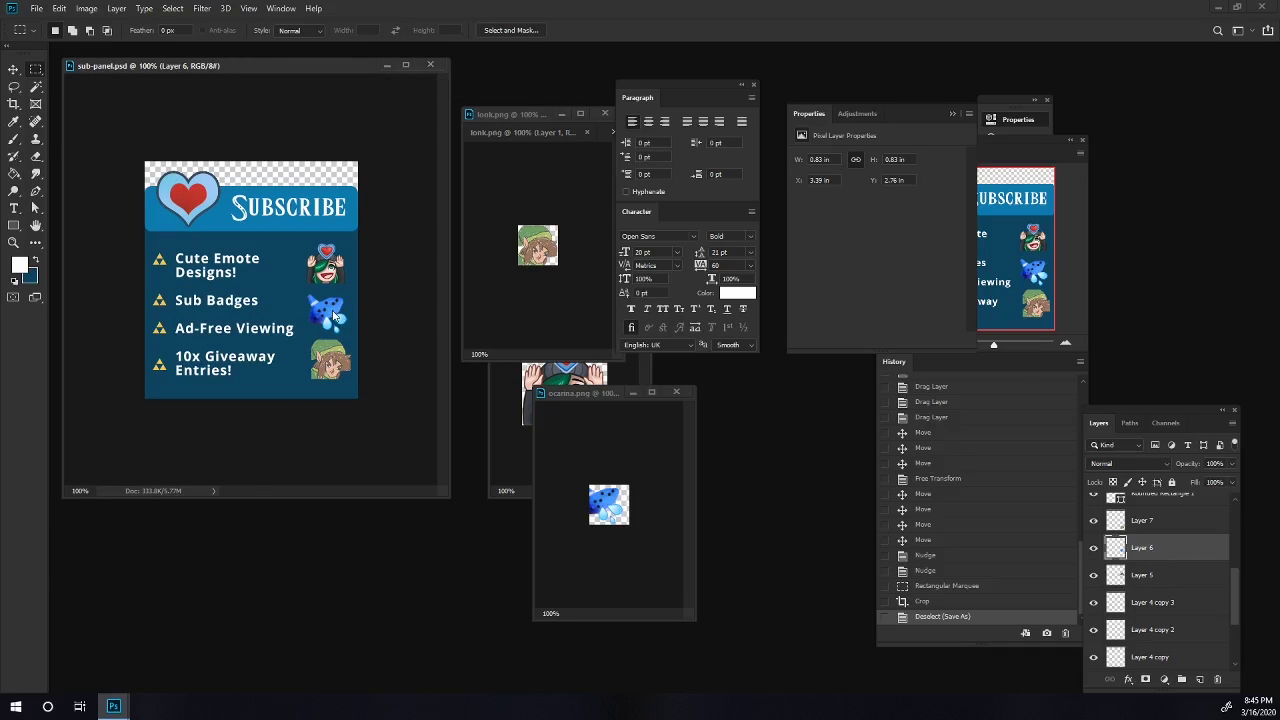
{"action": "key", "text": "ctrl+o"}
{"action": "left_click", "coordinate": [235, 138]}
{"action": "right_click", "coordinate": [233, 138]}
{"action": "left_click", "coordinate": [262, 147]}
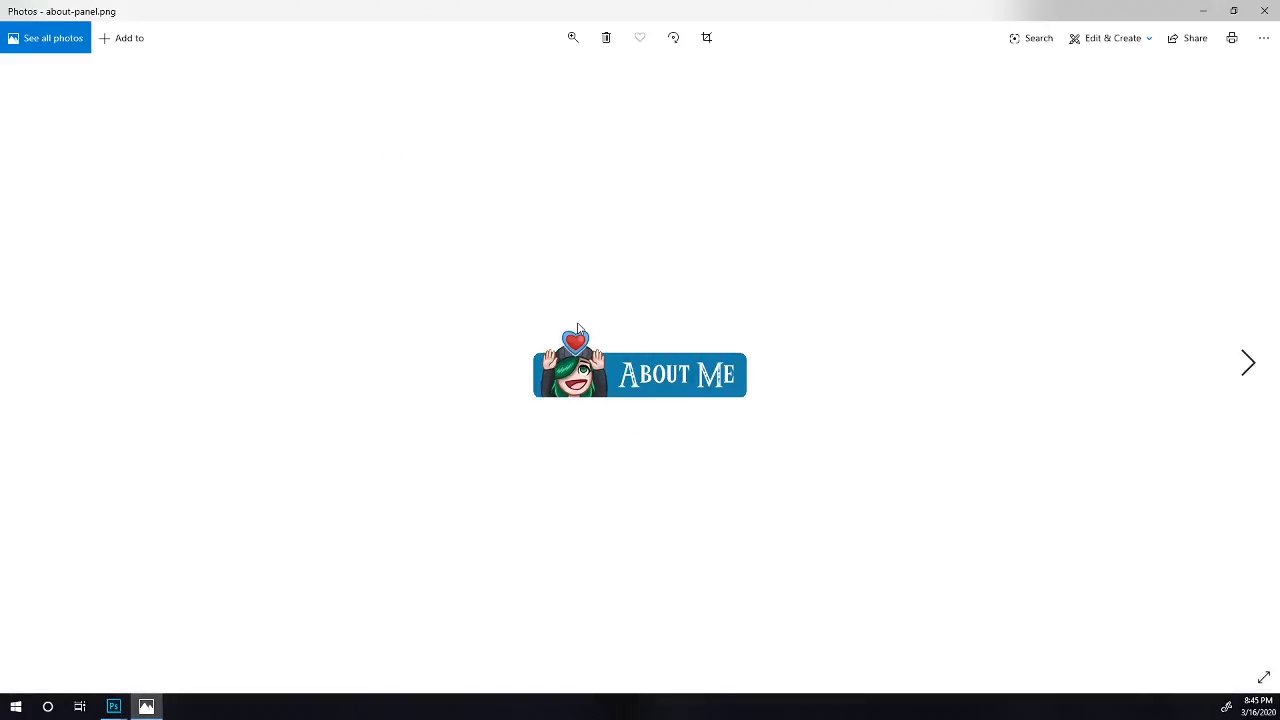
{"action": "key", "text": "Right"}
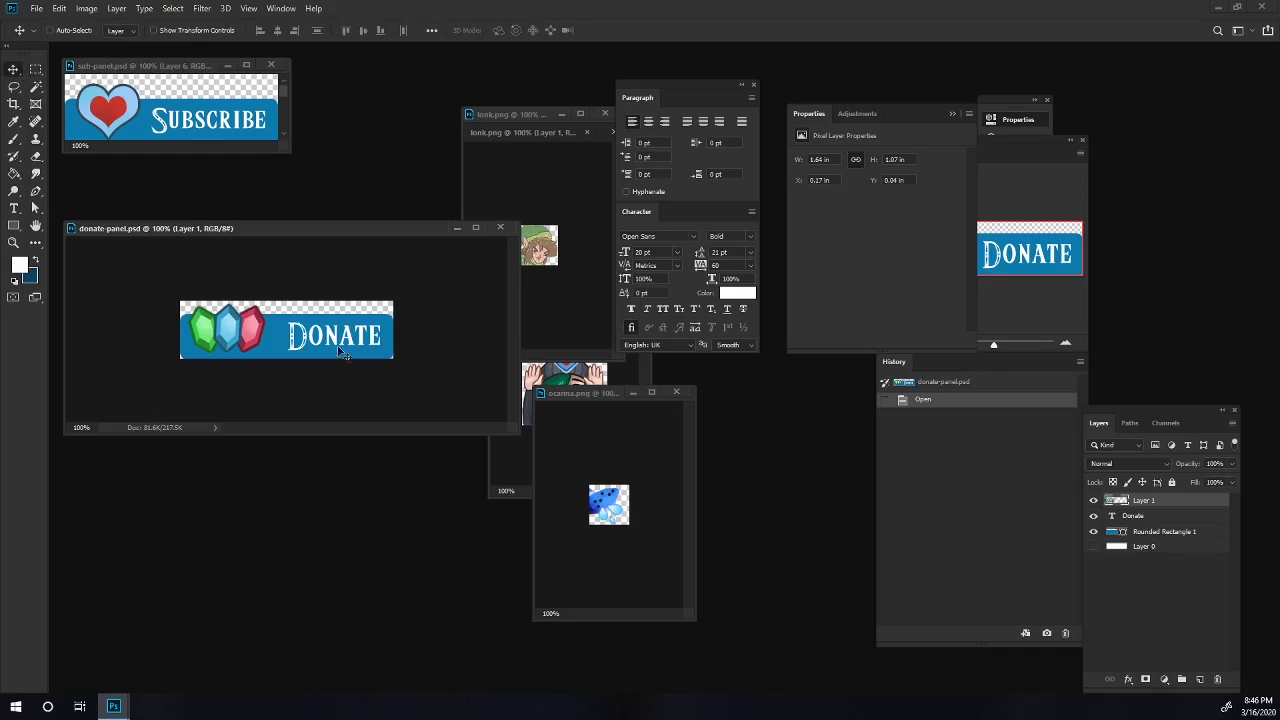
Select the Donate text layer in donate-panel.psd and nudge it left until it sits against the rupees.
{"action": "right_click", "coordinate": [340, 352]}
{"action": "left_click", "coordinate": [371, 345]}
{"action": "key", "text": "Left"}
{"action": "key", "text": "Left"}
{"action": "key", "text": "Left"}
{"action": "key", "text": "Left"}
{"action": "key", "text": "Left"}
{"action": "key", "text": "Left"}
{"action": "key", "text": "Left"}
{"action": "key", "text": "Left"}
{"action": "key", "text": "Left"}
{"action": "key", "text": "Left"}
{"action": "key", "text": "Left"}
{"action": "key", "text": "Left"}
{"action": "key", "text": "Left"}
{"action": "key", "text": "Left"}
{"action": "key", "text": "Left"}
{"action": "key", "text": "Left"}
{"action": "key", "text": "Left"}
{"action": "key", "text": "Left"}
{"action": "key", "text": "Left"}
{"action": "key", "text": "Left"}
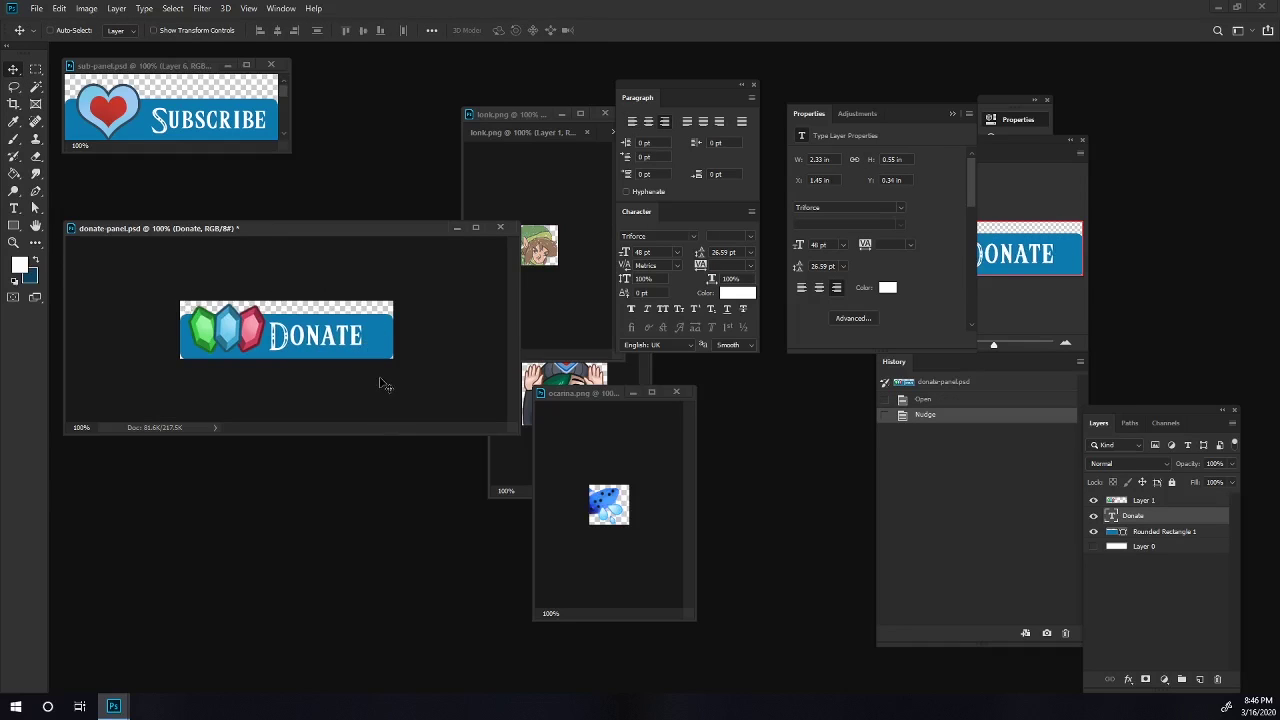
Scale the Donate text down to about 43.5 pt and nudge it slightly right and down.
{"action": "key", "text": "ctrl+t"}
{"action": "left_click_drag", "start_coordinate": [363, 352], "coordinate": [340, 340]}
{"action": "key", "text": "Return"}
{"action": "key", "text": "Down"}
{"action": "key", "text": "Right"}
{"action": "key", "text": "Right"}
{"action": "key", "text": "Right"}
{"action": "key", "text": "Right"}
{"action": "key", "text": "Right"}
{"action": "key", "text": "Down"}
{"action": "key", "text": "Right"}
{"action": "key", "text": "Down"}
Draw a three-sided dark blue polygon about 26 by 23 px, pointing right, just after the Donate text.
{"action": "left_click", "coordinate": [15, 227]}
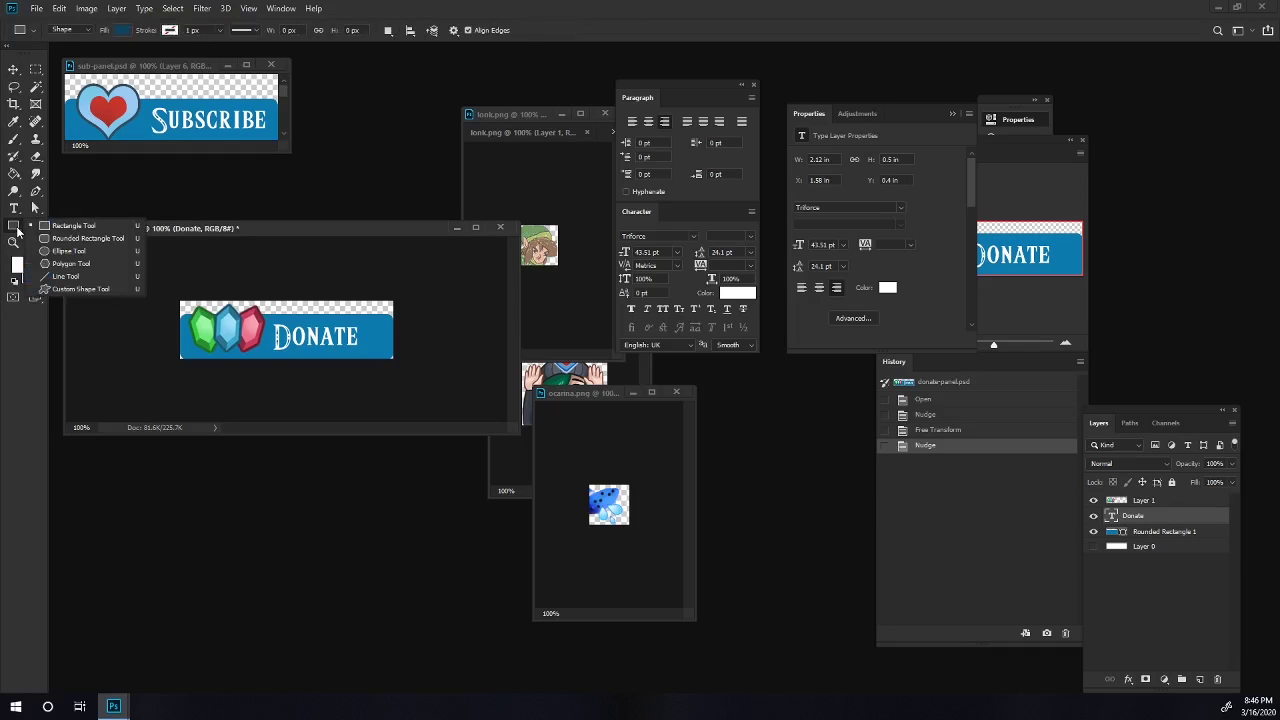
{"action": "left_click", "coordinate": [69, 250]}
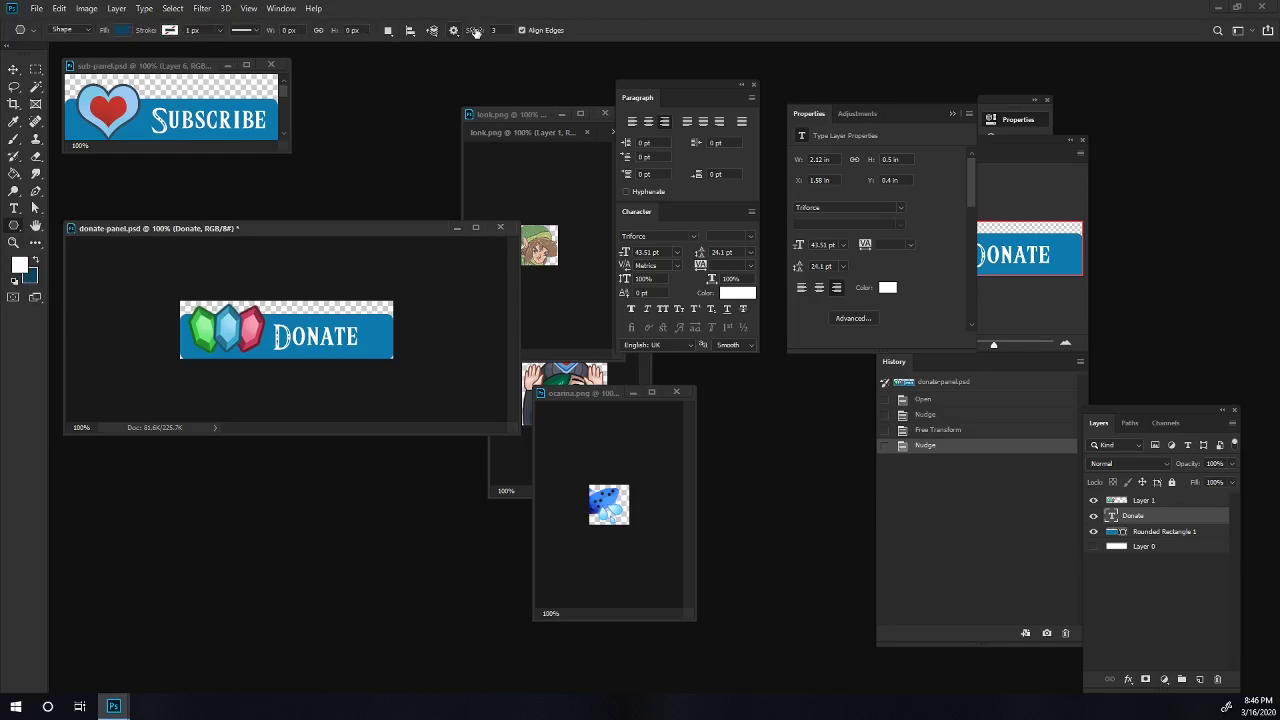
{"action": "left_click_drag", "start_coordinate": [368, 334], "coordinate": [377, 334]}
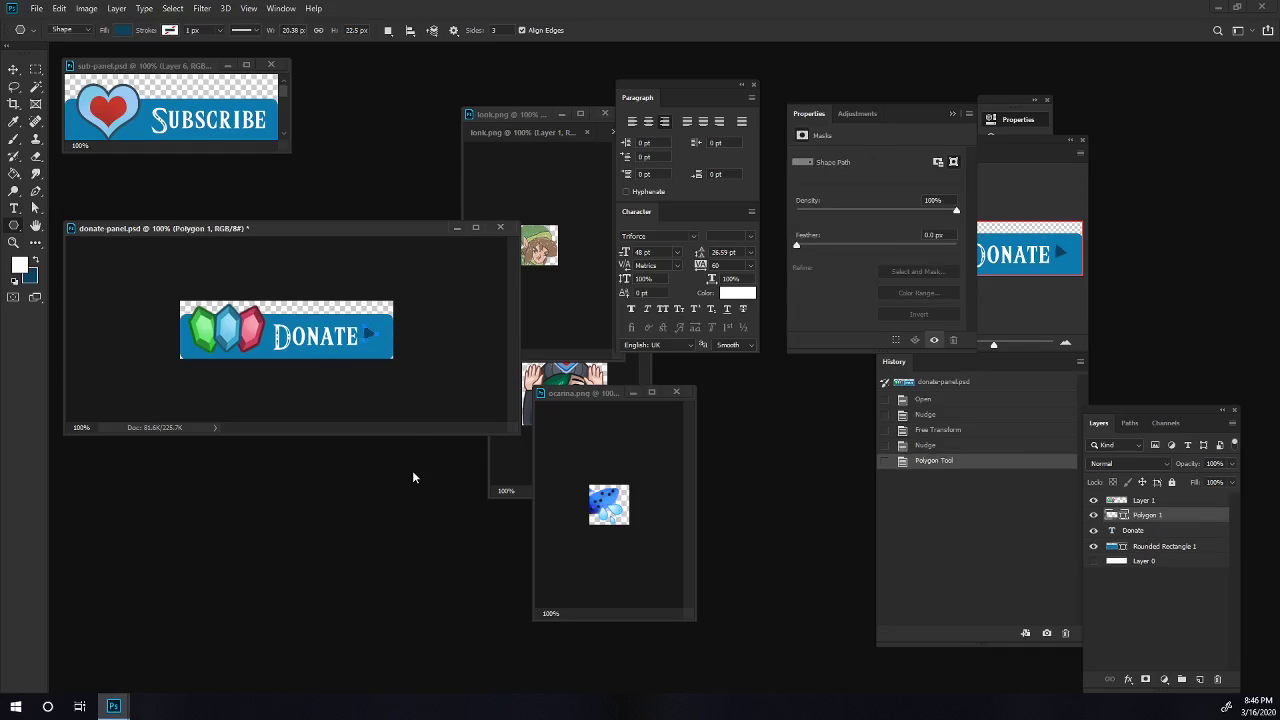
Recolour the triangular arrow after the Donate text to white (ffffff).
{"action": "double_click", "coordinate": [1111, 515]}
{"action": "type", "text": "ffffff"}
{"action": "key", "text": "Return"}
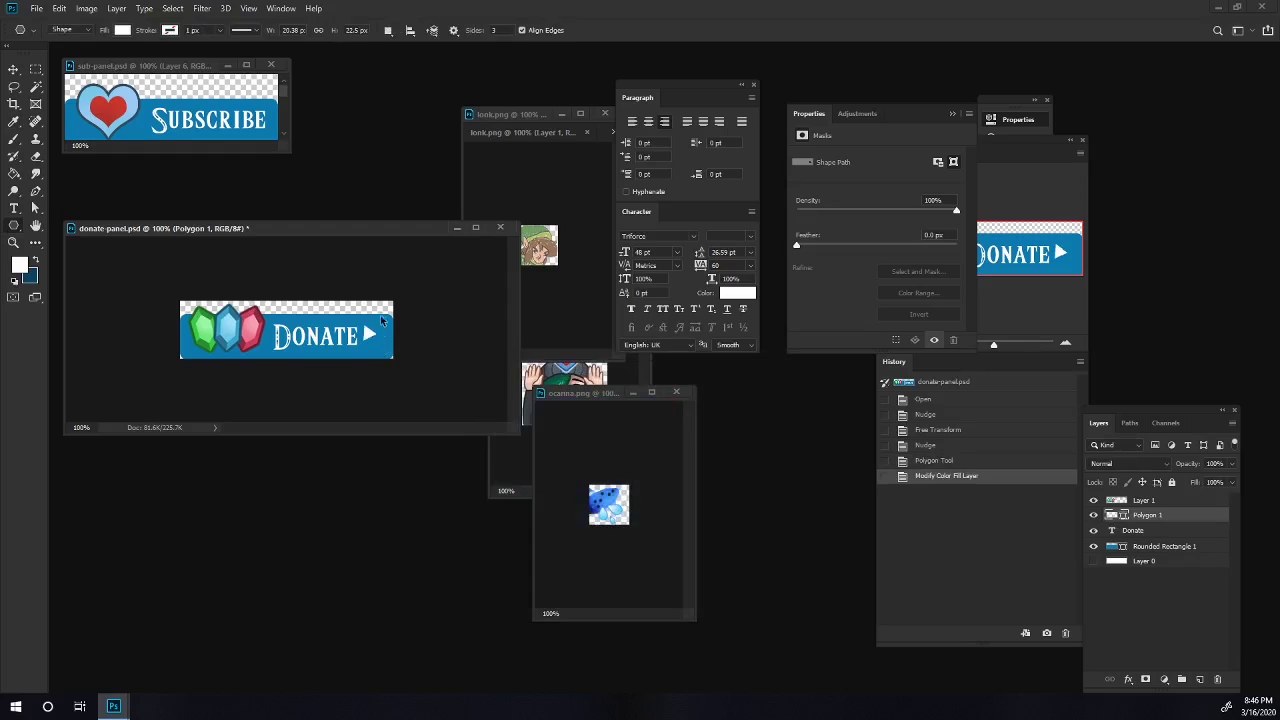
Adjust the white arrow with Free Transform and narrow it to 75% of its width.
{"action": "key", "text": "ctrl+t"}
{"action": "left_click_drag", "start_coordinate": [378, 322], "coordinate": [379, 317]}
{"action": "key", "text": "Return"}
{"action": "key", "text": "ctrl+plus"}
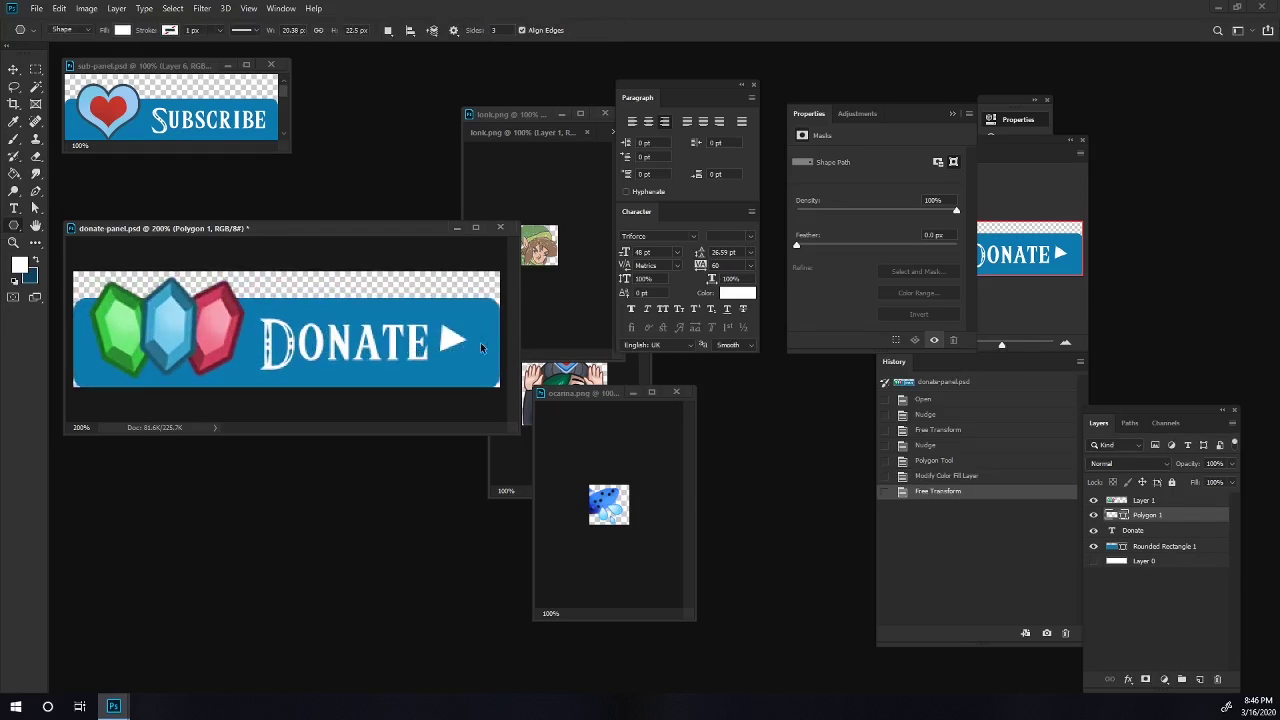
{"action": "key", "text": "ctrl+t"}
{"action": "left_click_drag", "start_coordinate": [467, 341], "coordinate": [461, 341]}
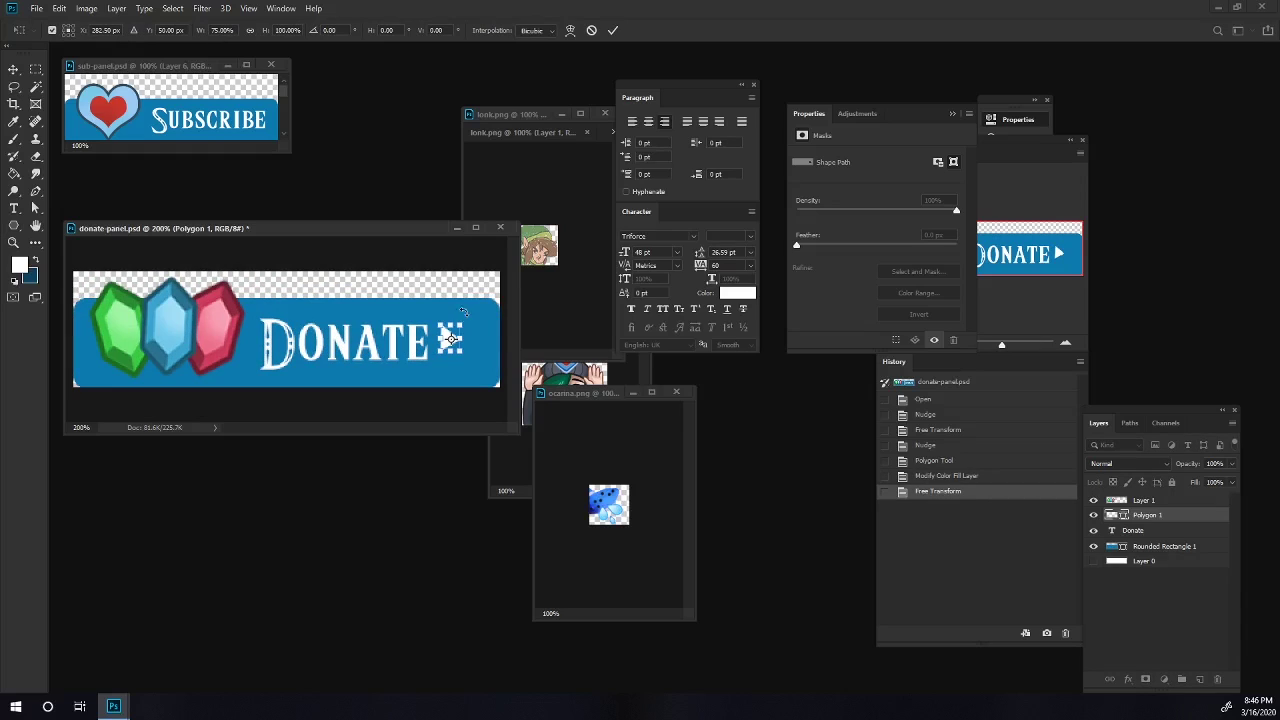
{"action": "key", "text": "Return"}
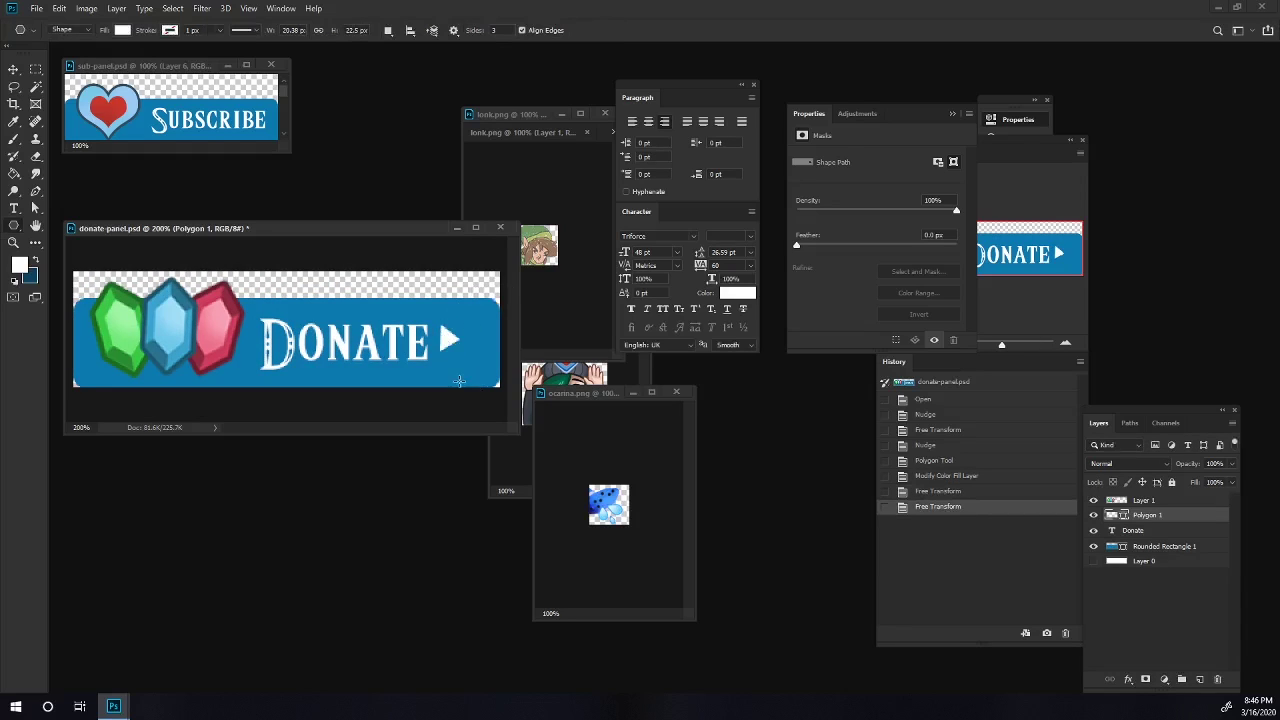
Nudge the arrow slightly right, and shift the Donate text and arrow together a little to the right.
{"action": "left_click", "coordinate": [14, 72]}
{"action": "key", "text": "Right"}
{"action": "key", "text": "Right"}
{"action": "key", "text": "Right"}
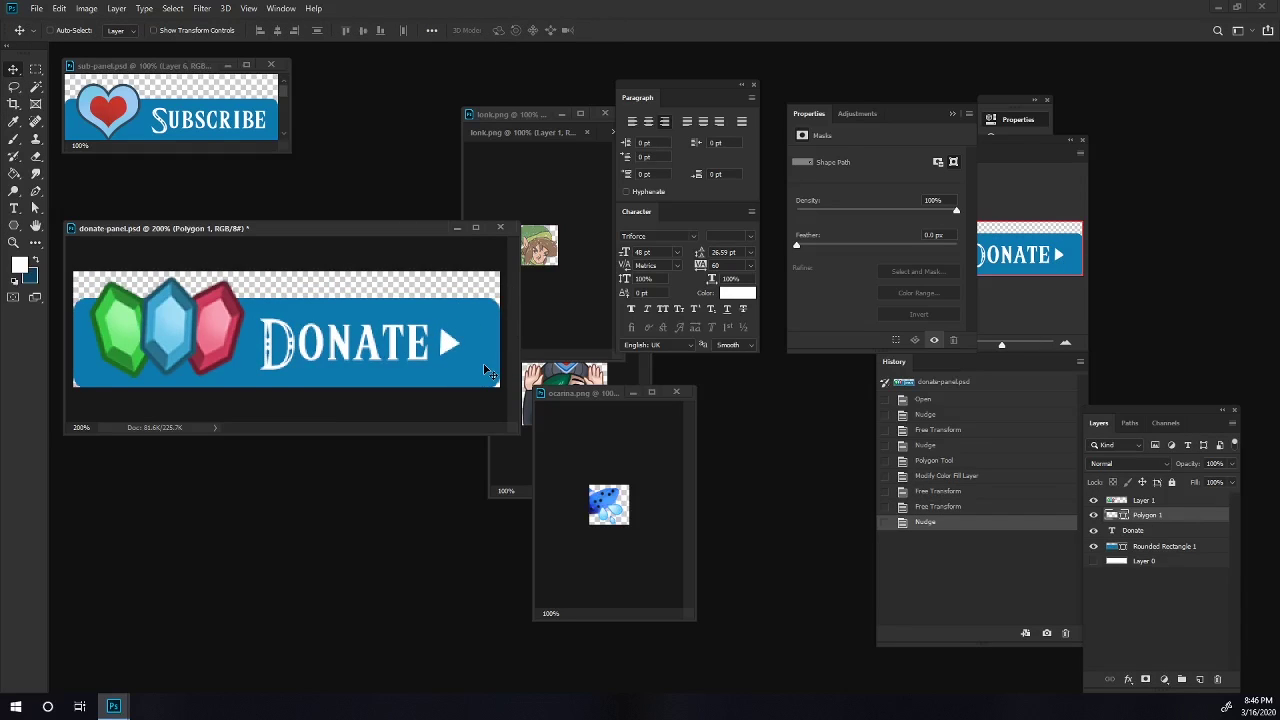
{"action": "key", "text": "ctrl+minus"}
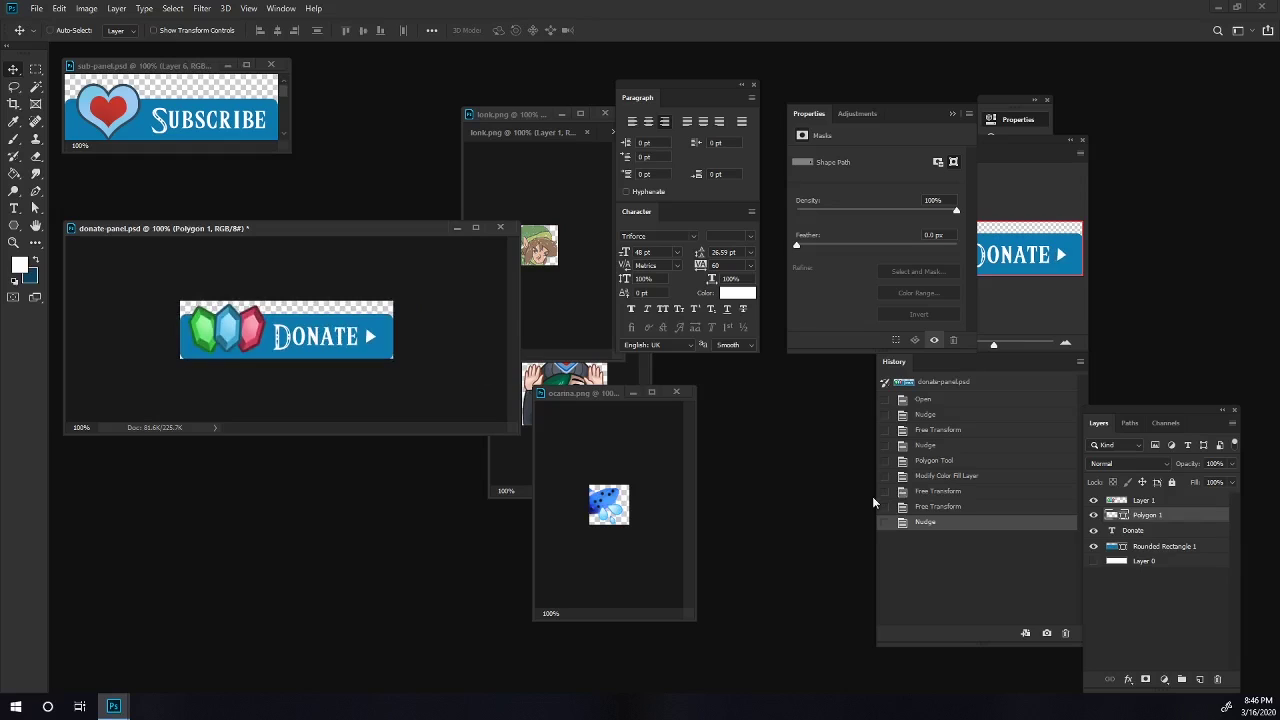
{"action": "left_click", "coordinate": [1152, 532], "text": "shift"}
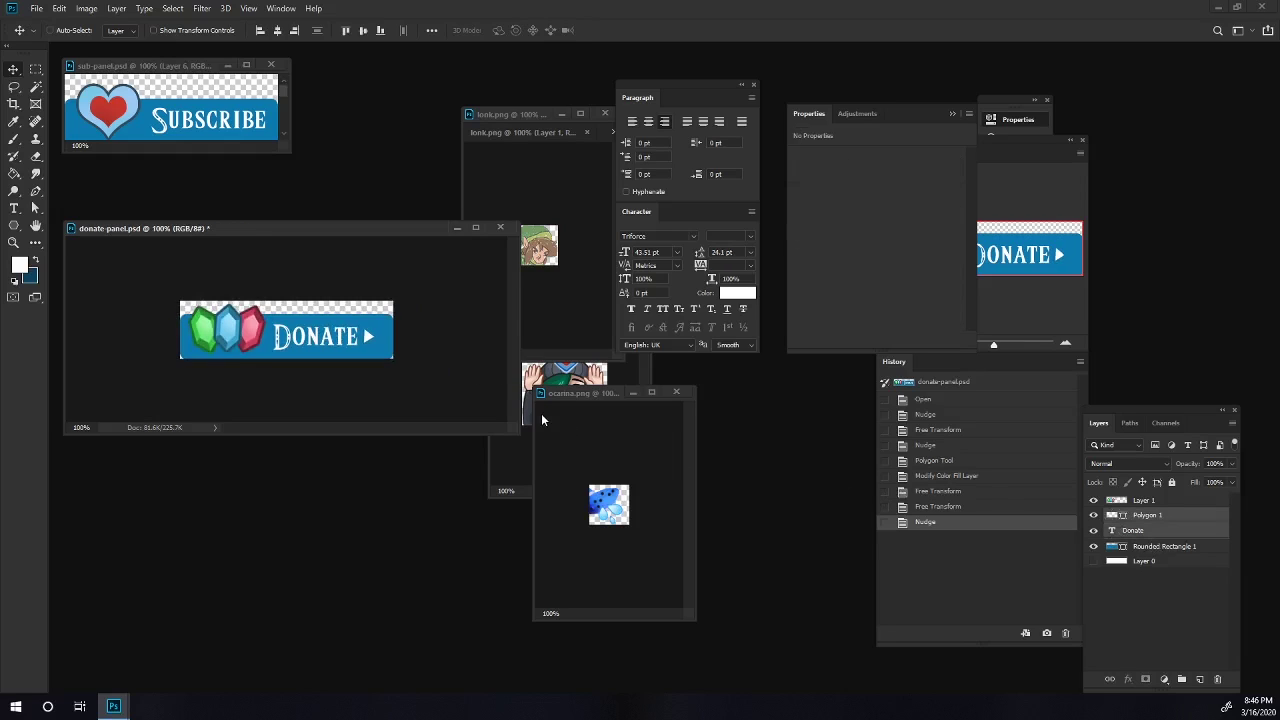
{"action": "key", "text": "Right"}
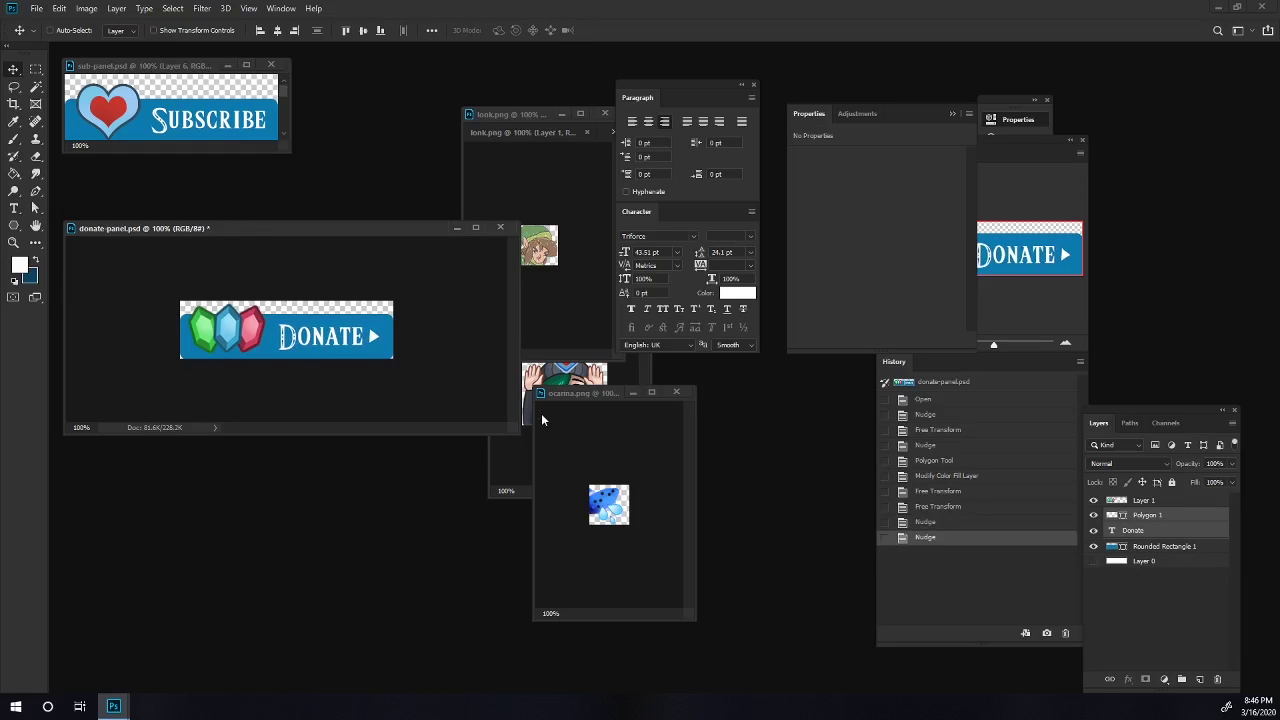
Select the arrow layer alone and adjust it slightly with Free Transform.
{"action": "right_click", "coordinate": [375, 340]}
{"action": "left_click", "coordinate": [393, 346]}
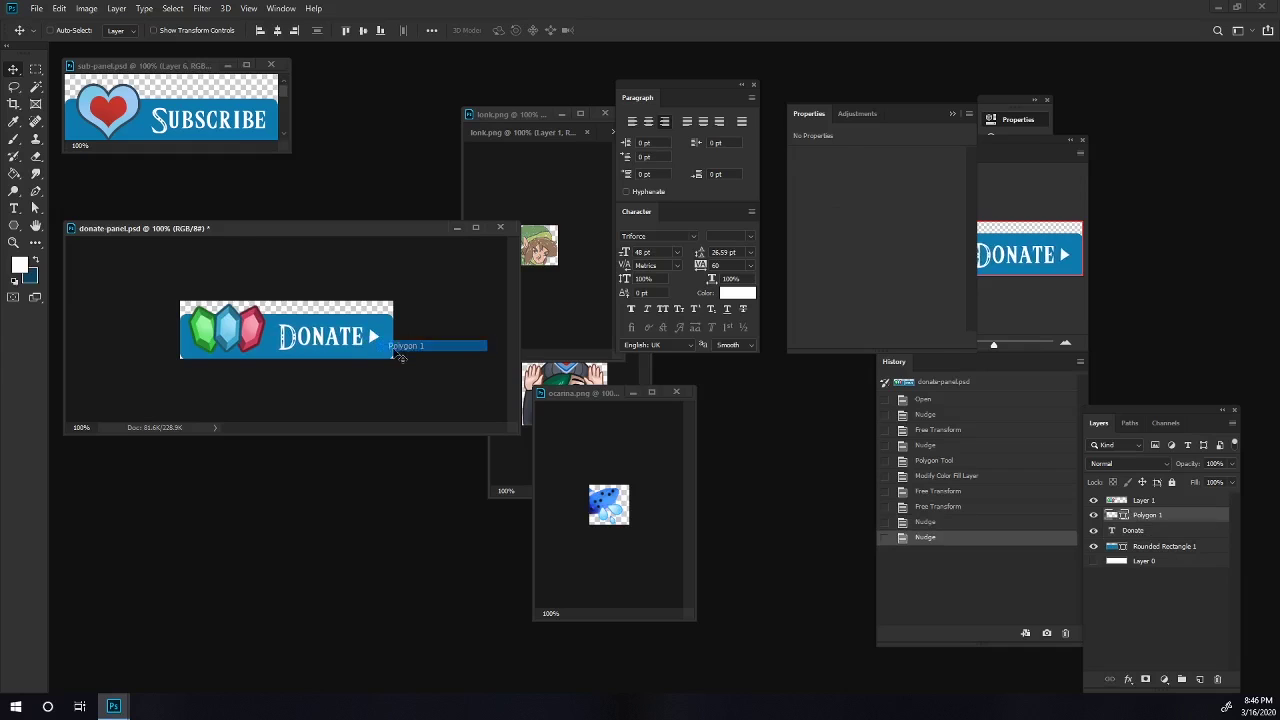
{"action": "key", "text": "ctrl+t"}
{"action": "left_click_drag", "start_coordinate": [390, 316], "coordinate": [388, 313]}
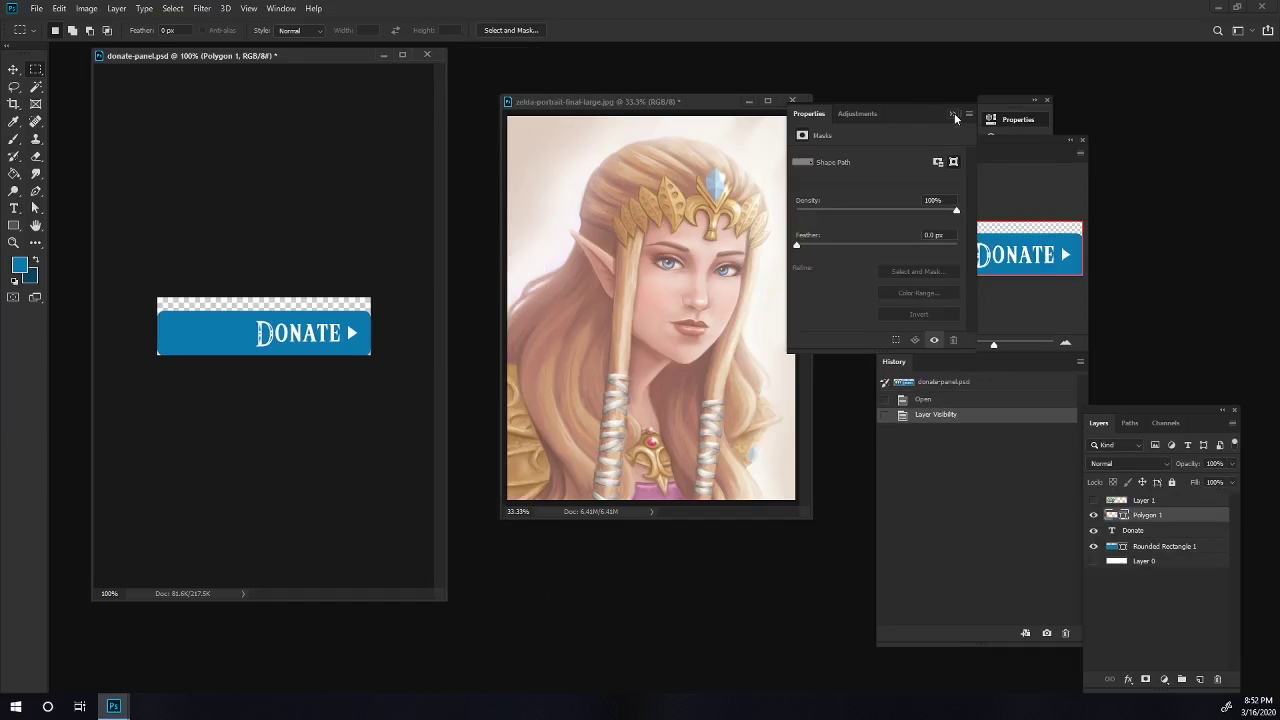
Copy the portrait from zelda-portrait-final-large.jpg into donate-panel.psd, directly above the rounded rectangle layer.
{"action": "left_click", "coordinate": [954, 113]}
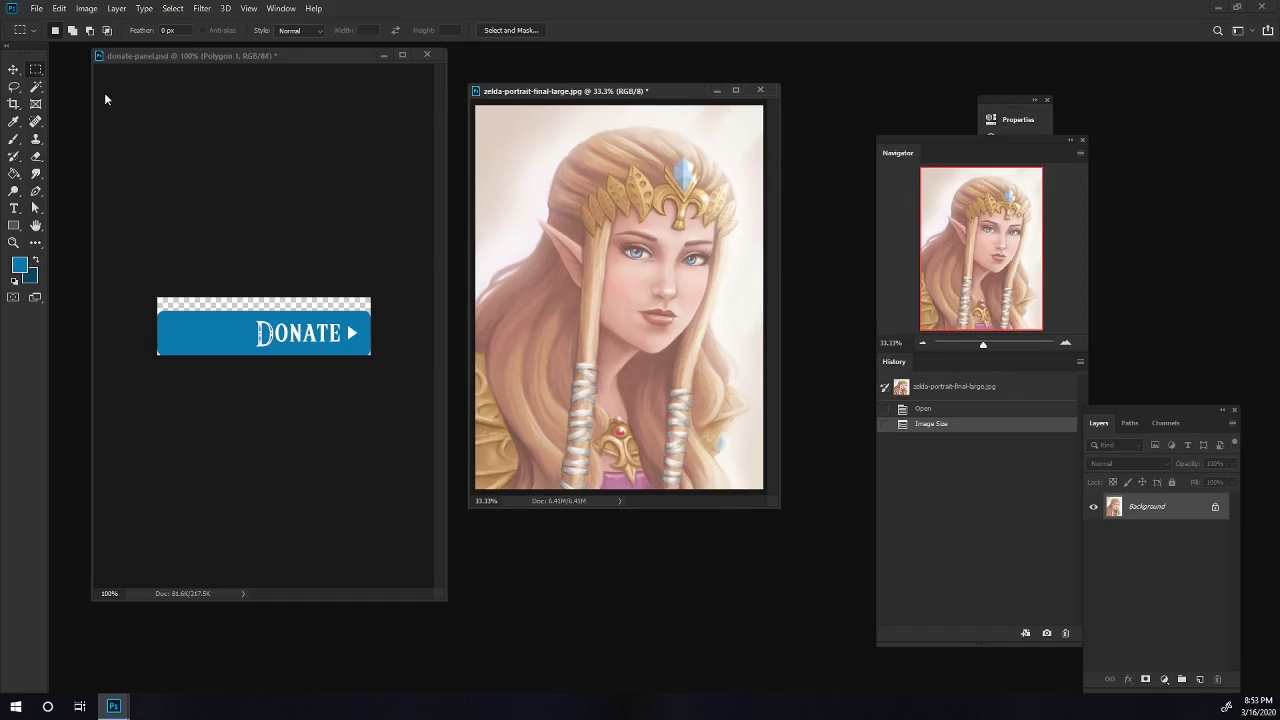
{"action": "left_click", "coordinate": [14, 70]}
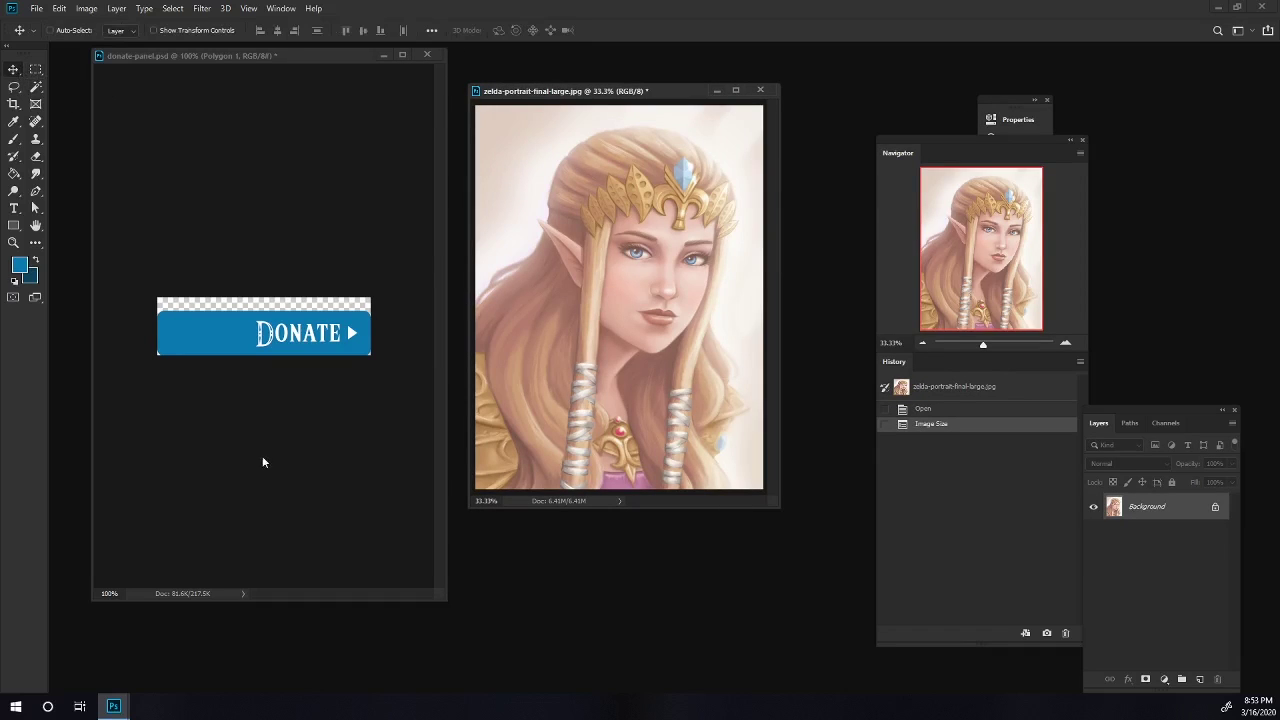
{"action": "left_click", "coordinate": [205, 318]}
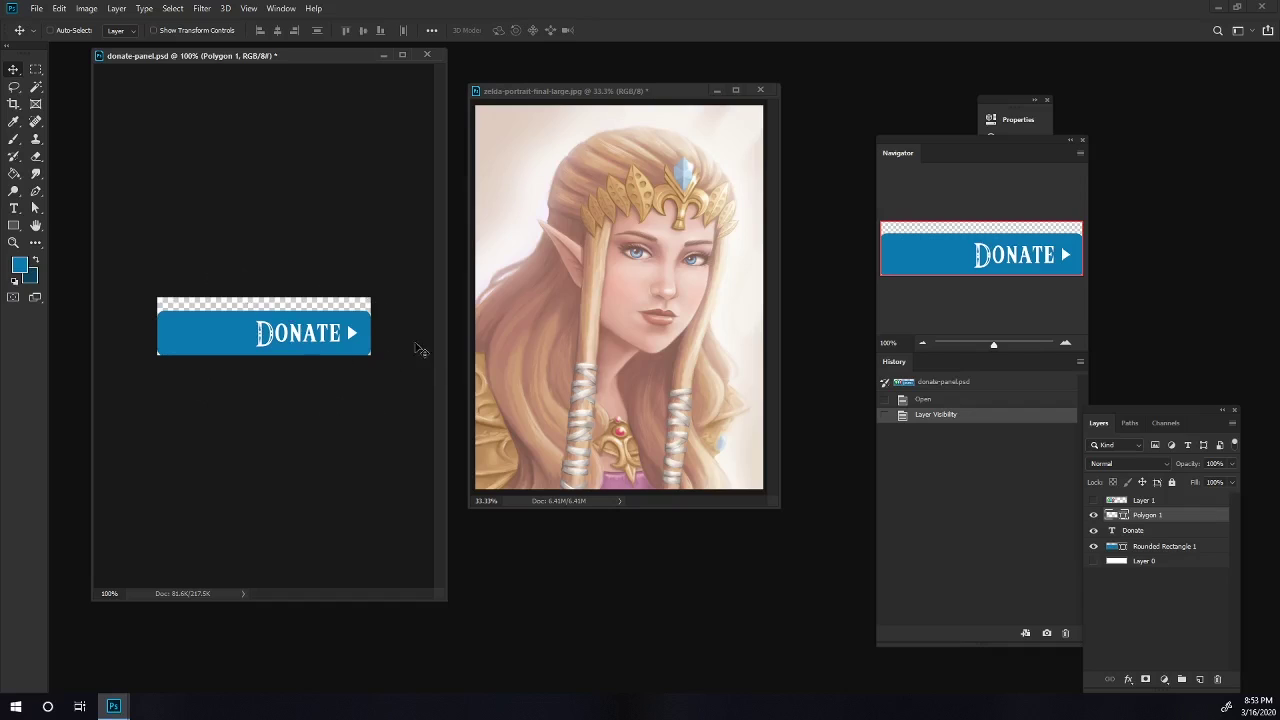
{"action": "left_click", "coordinate": [1146, 548]}
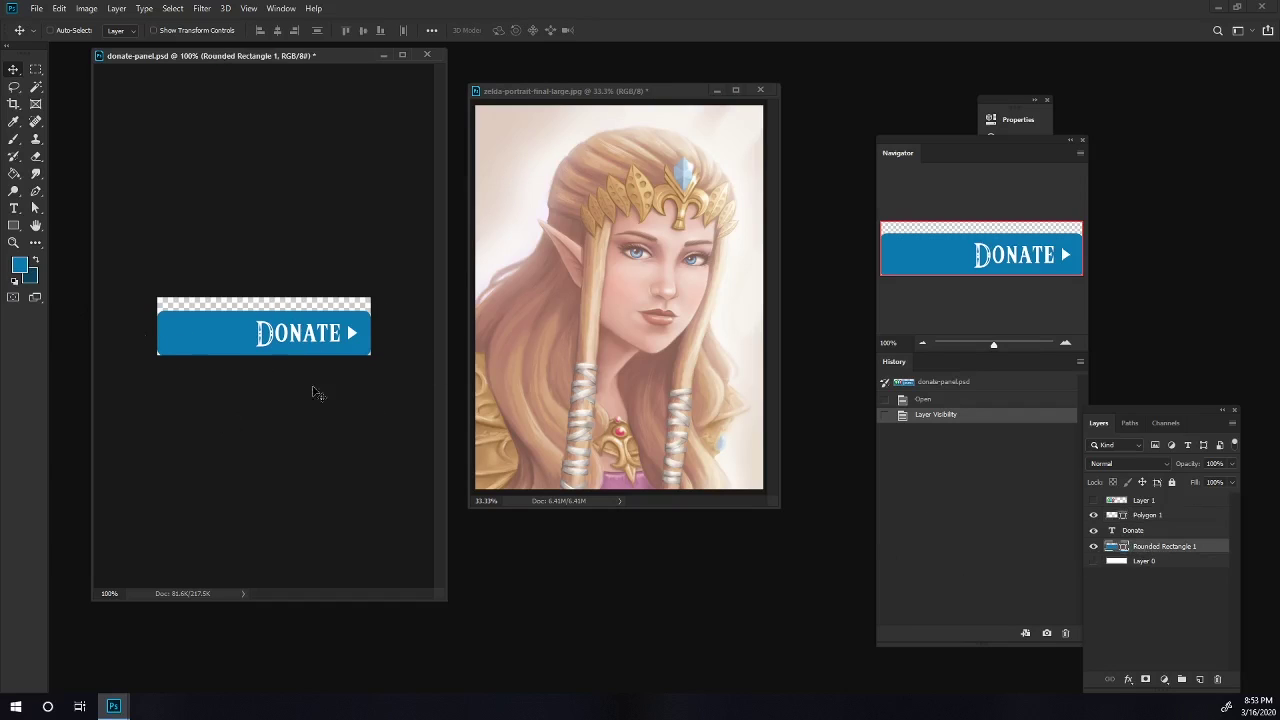
{"action": "left_click_drag", "start_coordinate": [607, 166], "coordinate": [219, 350]}
Try to scale the portrait layer below 36% and place it over the Donate panel, and undo that transform.
{"action": "key", "text": "ctrl+t"}
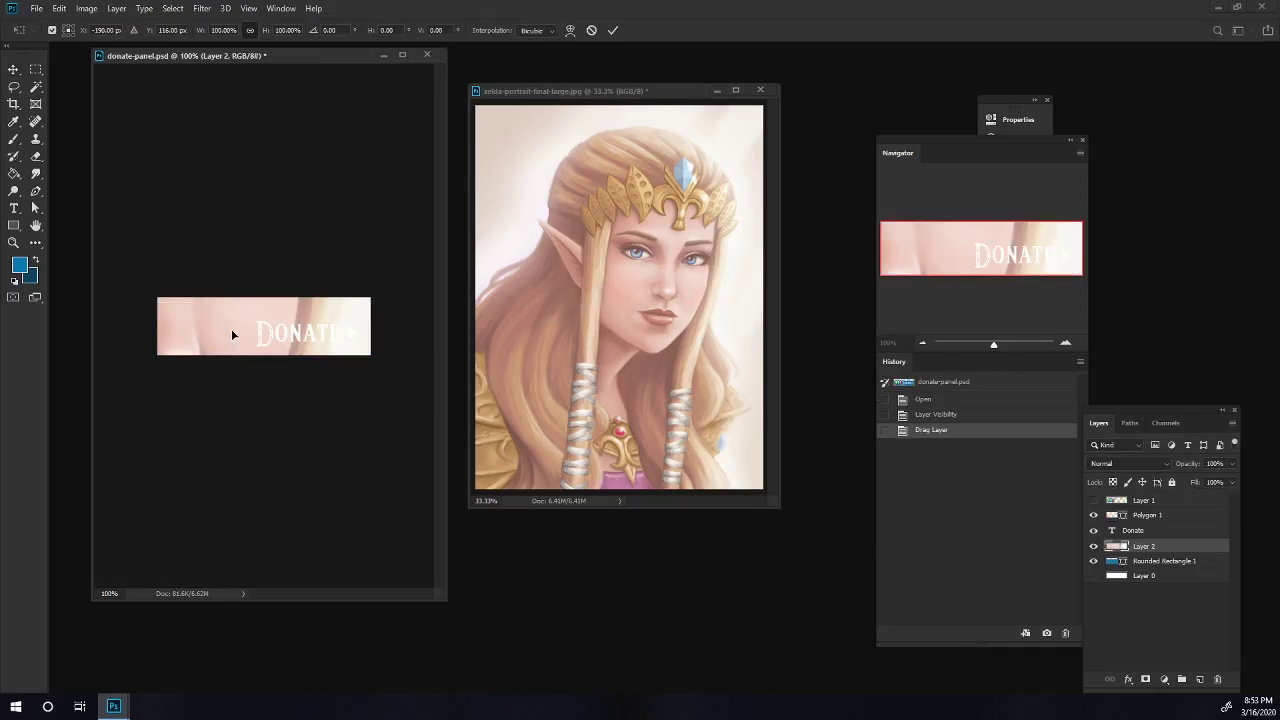
{"action": "left_click_drag", "start_coordinate": [445, 601], "coordinate": [739, 678]}
{"action": "key", "text": "ctrl+minus"}
{"action": "key", "text": "ctrl+minus"}
{"action": "key", "text": "ctrl+minus"}
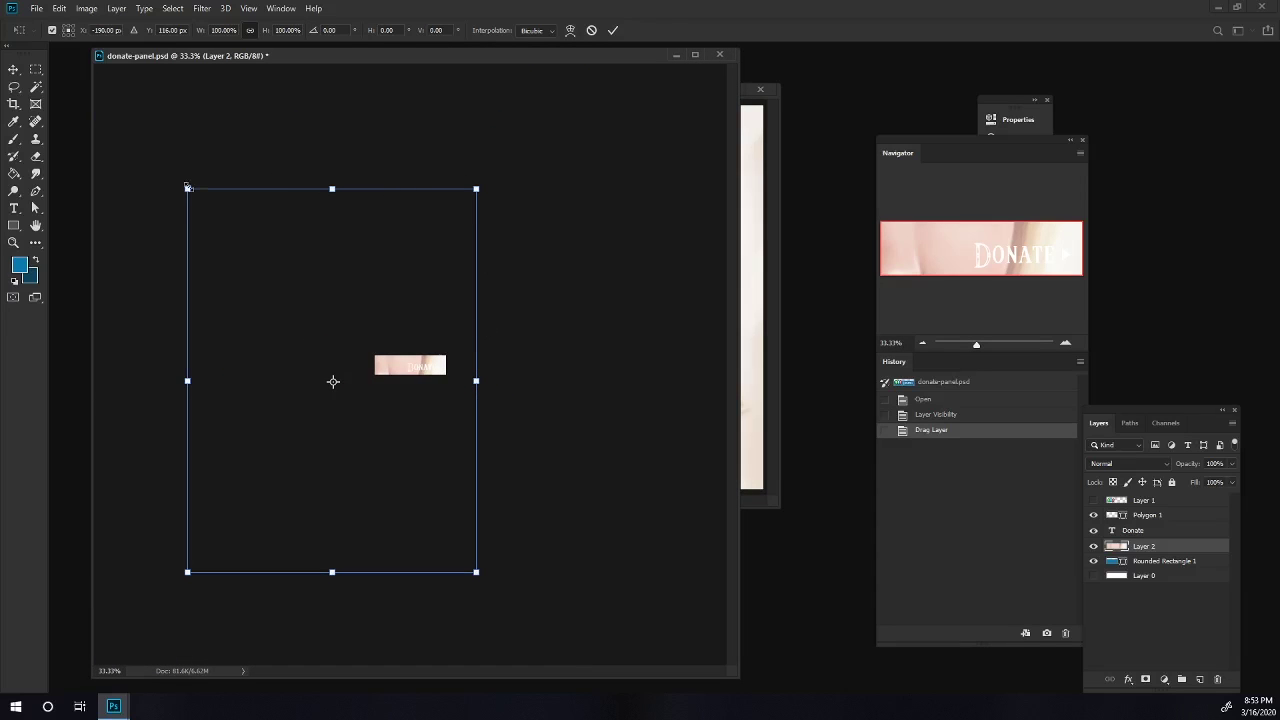
{"action": "left_click_drag", "start_coordinate": [187, 187], "coordinate": [372, 430]}
{"action": "left_click_drag", "start_coordinate": [429, 478], "coordinate": [427, 392]}
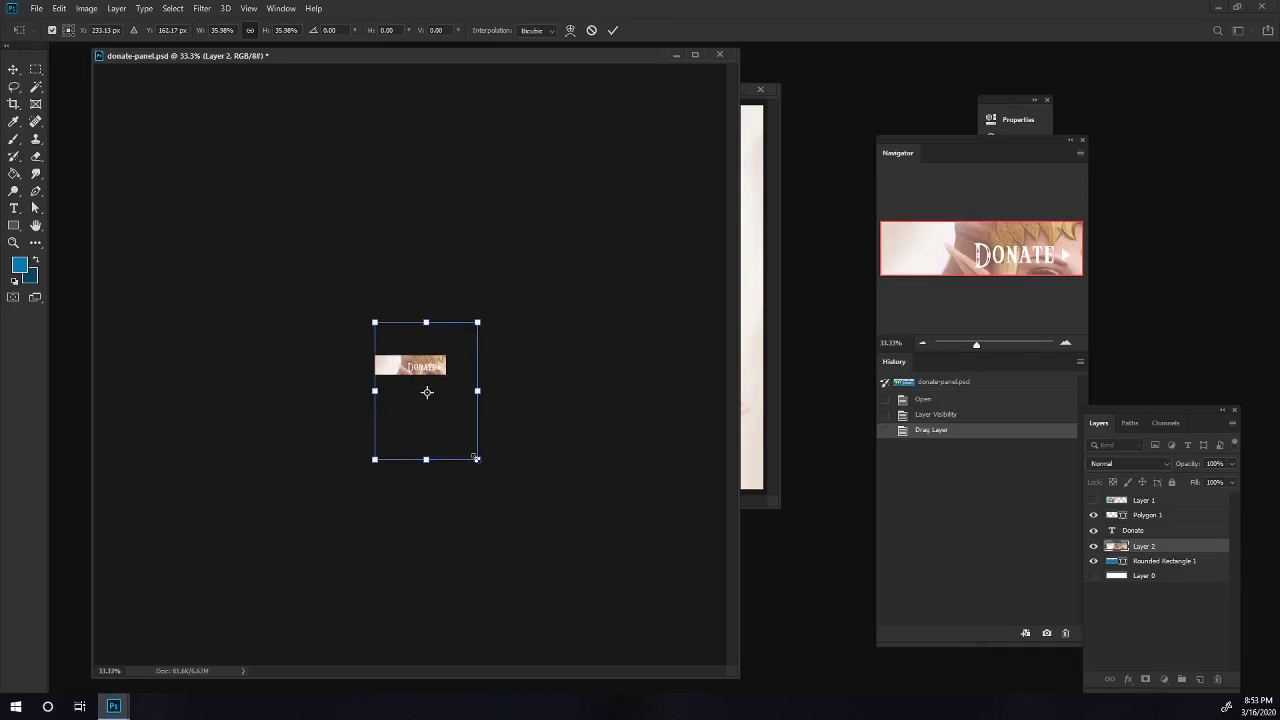
{"action": "left_click_drag", "start_coordinate": [476, 458], "coordinate": [456, 416]}
{"action": "key", "text": "Return"}
{"action": "key", "text": "ctrl+plus"}
{"action": "key", "text": "ctrl+plus"}
{"action": "key", "text": "ctrl+plus"}
{"action": "key", "text": "ctrl+plus"}
{"action": "key", "text": "ctrl+z"}
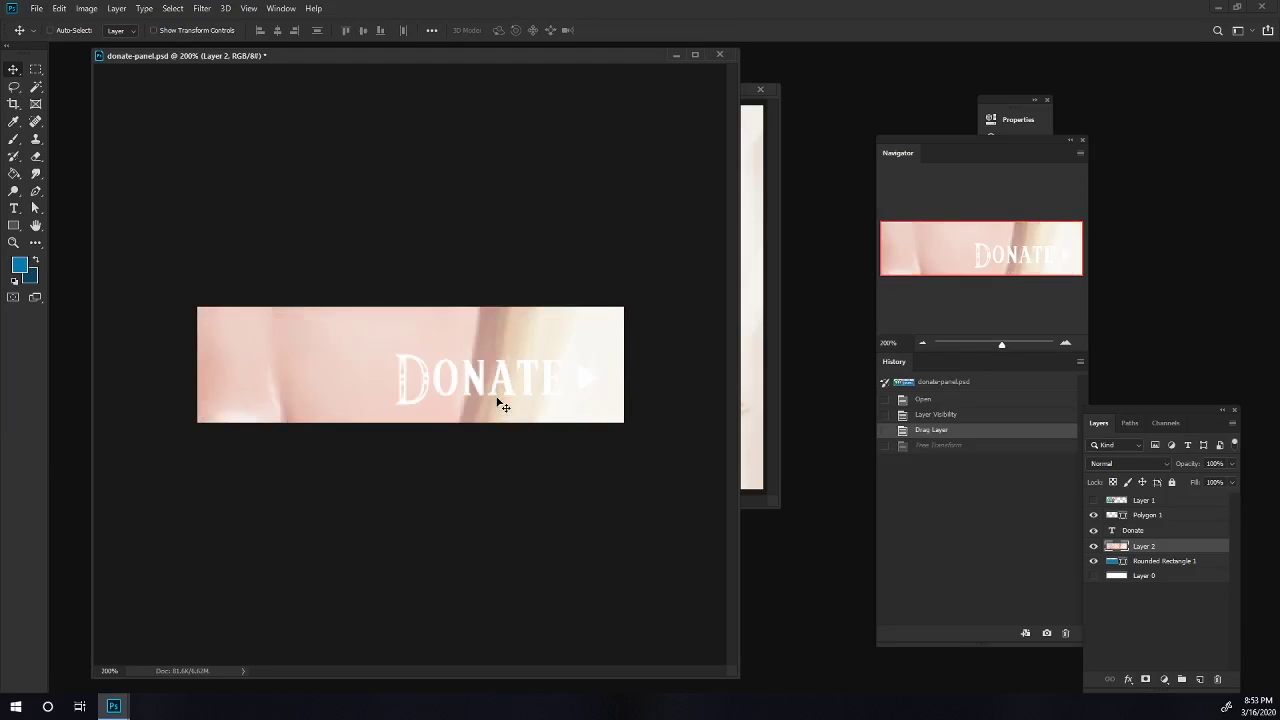
Scale the portrait layer to about 67% over the panel and lower its opacity to 59%.
{"action": "key", "text": "ctrl+t"}
{"action": "key", "text": "ctrl+minus"}
{"action": "key", "text": "ctrl+minus"}
{"action": "key", "text": "ctrl+minus"}
{"action": "key", "text": "ctrl+minus"}
{"action": "left_click_drag", "start_coordinate": [474, 192], "coordinate": [446, 343]}
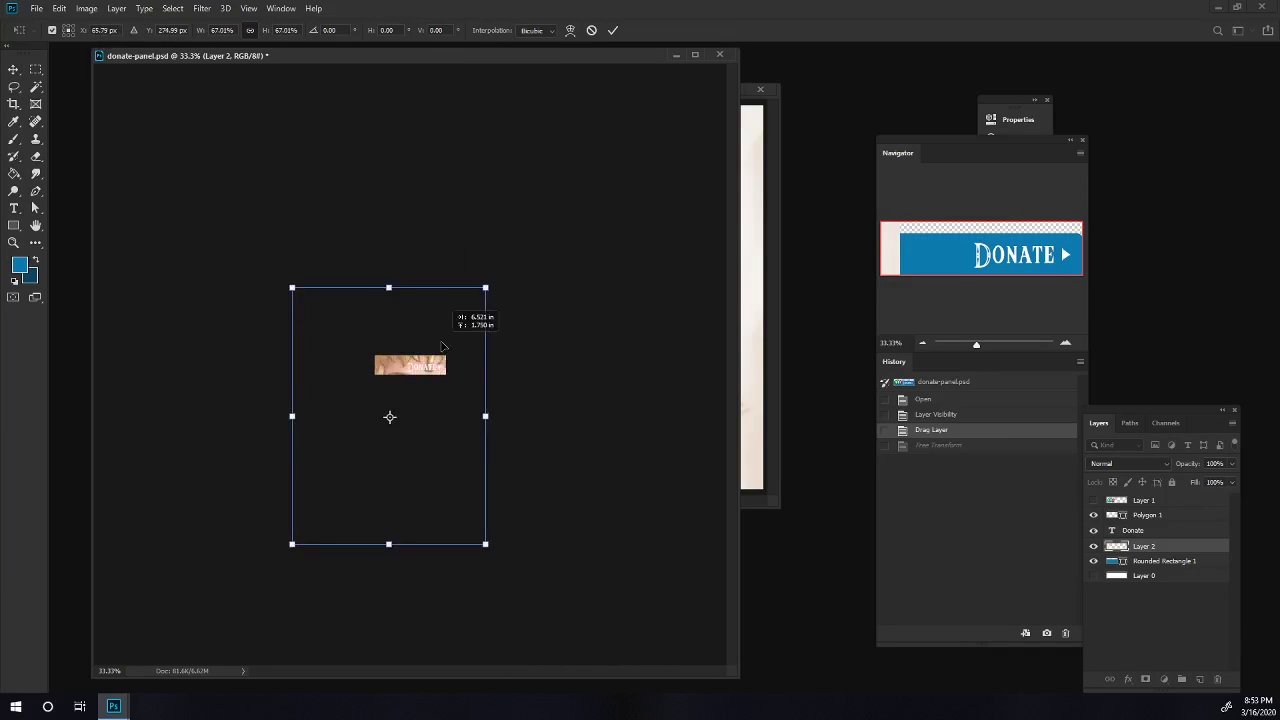
{"action": "left_click_drag", "start_coordinate": [1230, 469], "coordinate": [1205, 483]}
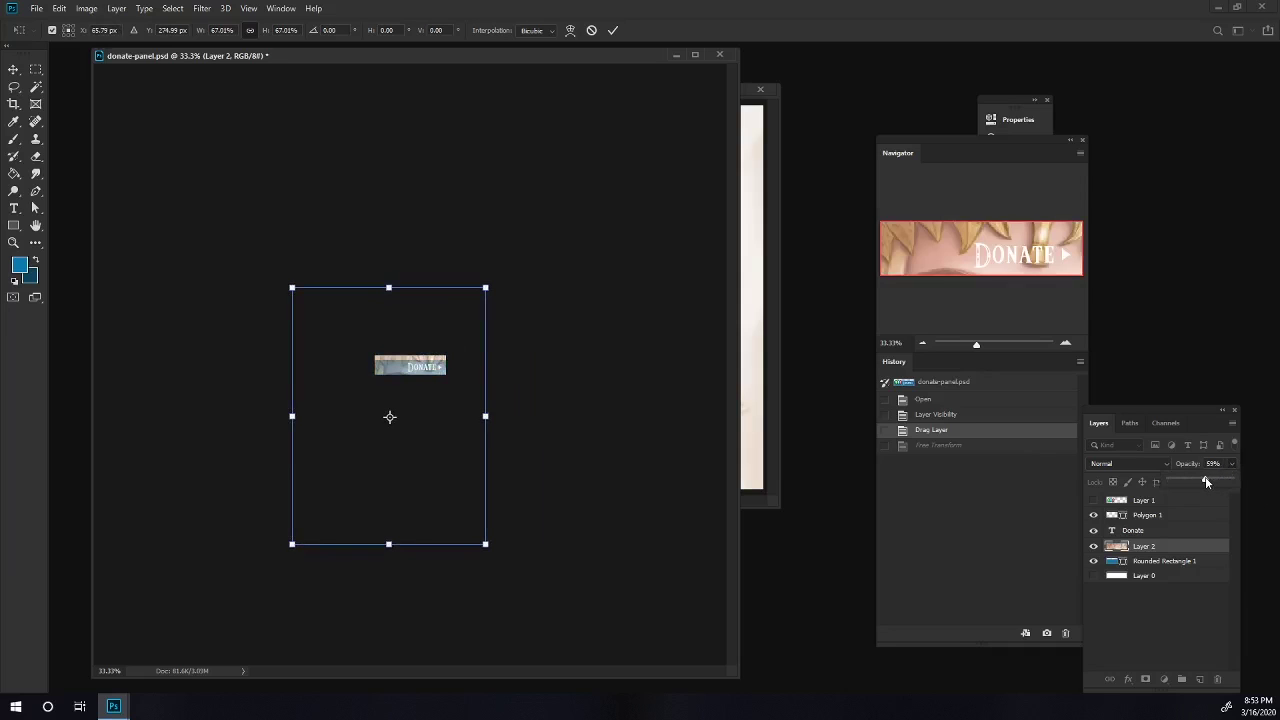
Scale the portrait down to about 36% and position it so the eyes lie across the panel.
{"action": "left_click_drag", "start_coordinate": [405, 455], "coordinate": [421, 428]}
{"action": "left_click_drag", "start_coordinate": [497, 262], "coordinate": [461, 313]}
{"action": "key", "text": "ctrl+plus"}
{"action": "key", "text": "ctrl+plus"}
{"action": "key", "text": "ctrl+plus"}
{"action": "left_click_drag", "start_coordinate": [477, 409], "coordinate": [443, 412]}
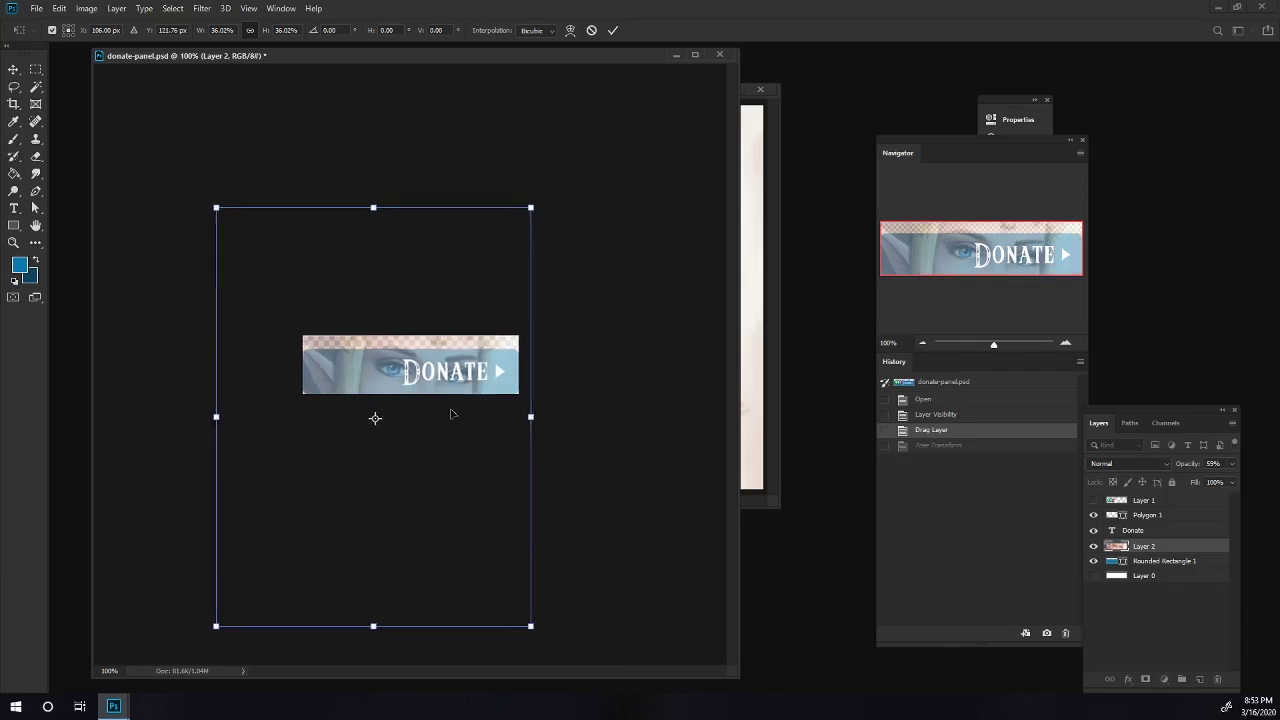
{"action": "key", "text": "ctrl+plus"}
{"action": "key", "text": "ctrl+minus"}
{"action": "mouse_move", "coordinate": [529, 409]}
{"action": "left_mouse_down"}
{"action": "mouse_move", "coordinate": [485, 408]}
{"action": "mouse_move", "coordinate": [531, 409]}
{"action": "left_mouse_up"}
{"action": "key", "text": "Return"}
{"action": "key", "text": "ctrl+plus"}
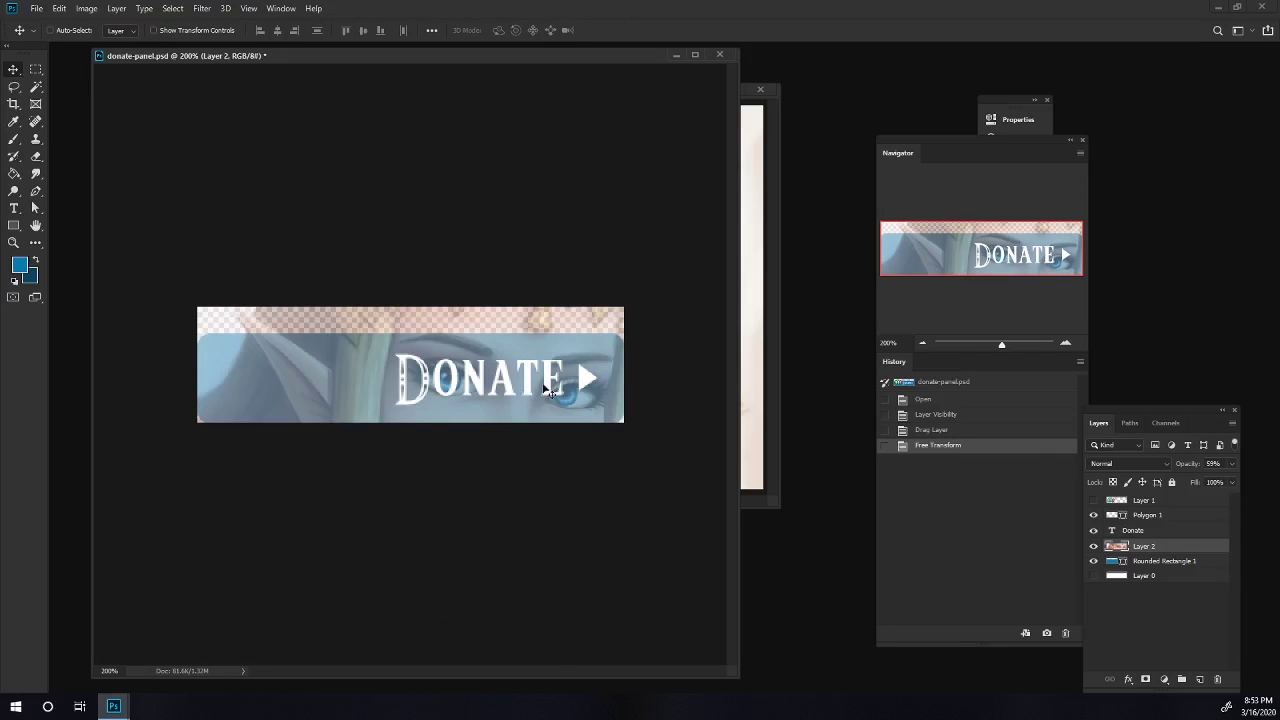
Move the Donate text and arrow together to the panel's left end, beside the eyes, and scale them down slightly.
{"action": "left_click", "coordinate": [1141, 530]}
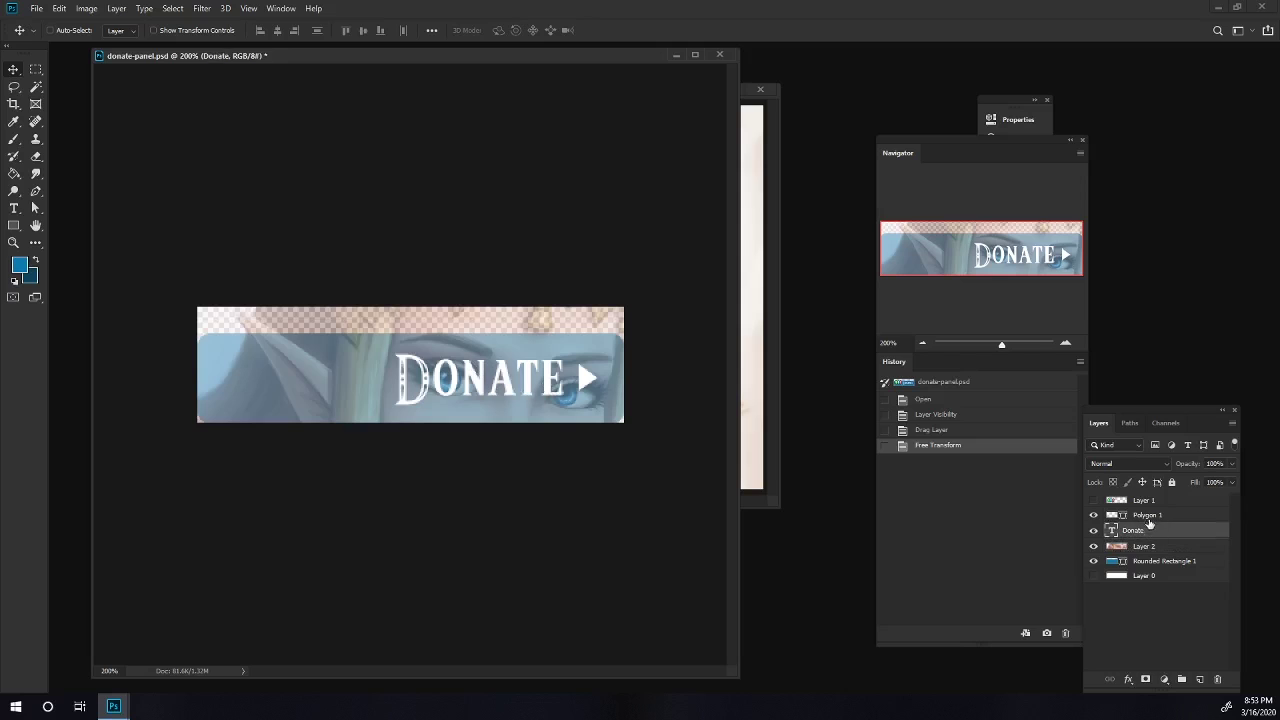
{"action": "left_click", "coordinate": [1147, 515], "text": "shift"}
{"action": "left_click_drag", "start_coordinate": [537, 392], "coordinate": [337, 391]}
{"action": "key", "text": "ctrl+t"}
{"action": "left_click_drag", "start_coordinate": [418, 410], "coordinate": [404, 401]}
{"action": "key", "text": "Return"}
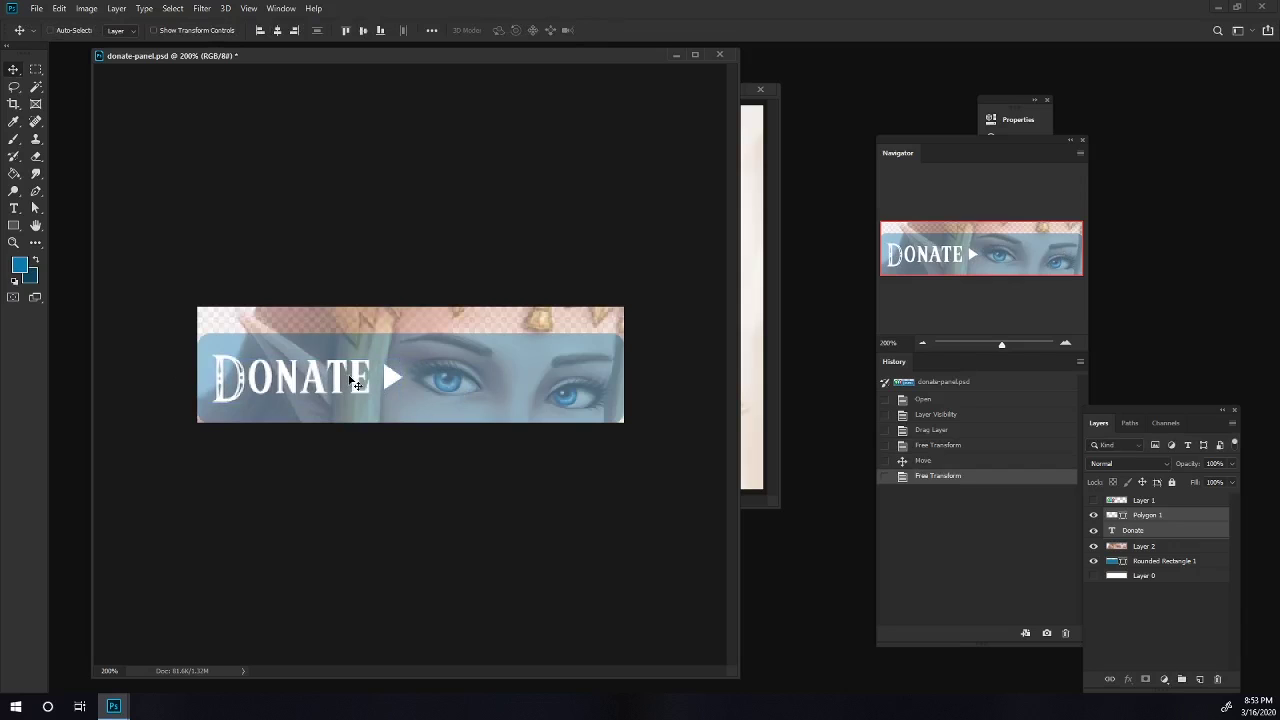
Select the portrait layer and set its opacity to 100%.
{"action": "right_click", "coordinate": [473, 383]}
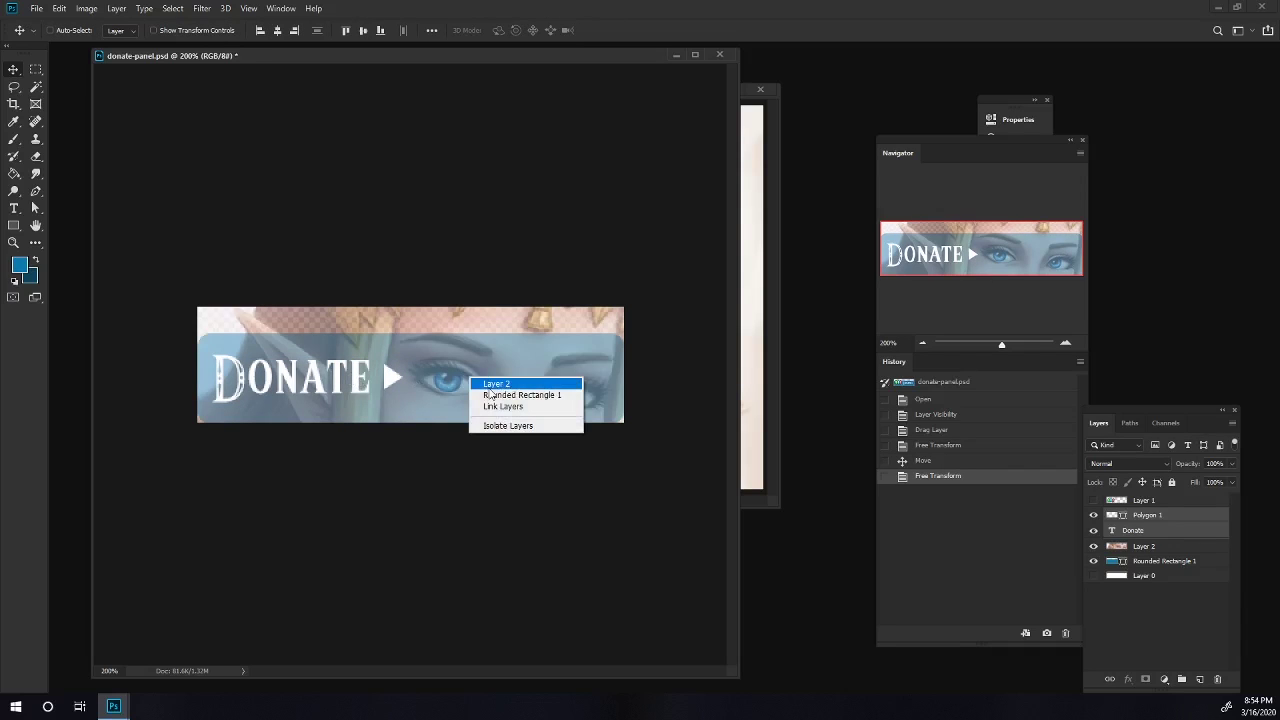
{"action": "left_click", "coordinate": [492, 385]}
{"action": "left_click_drag", "start_coordinate": [496, 386], "coordinate": [508, 388]}
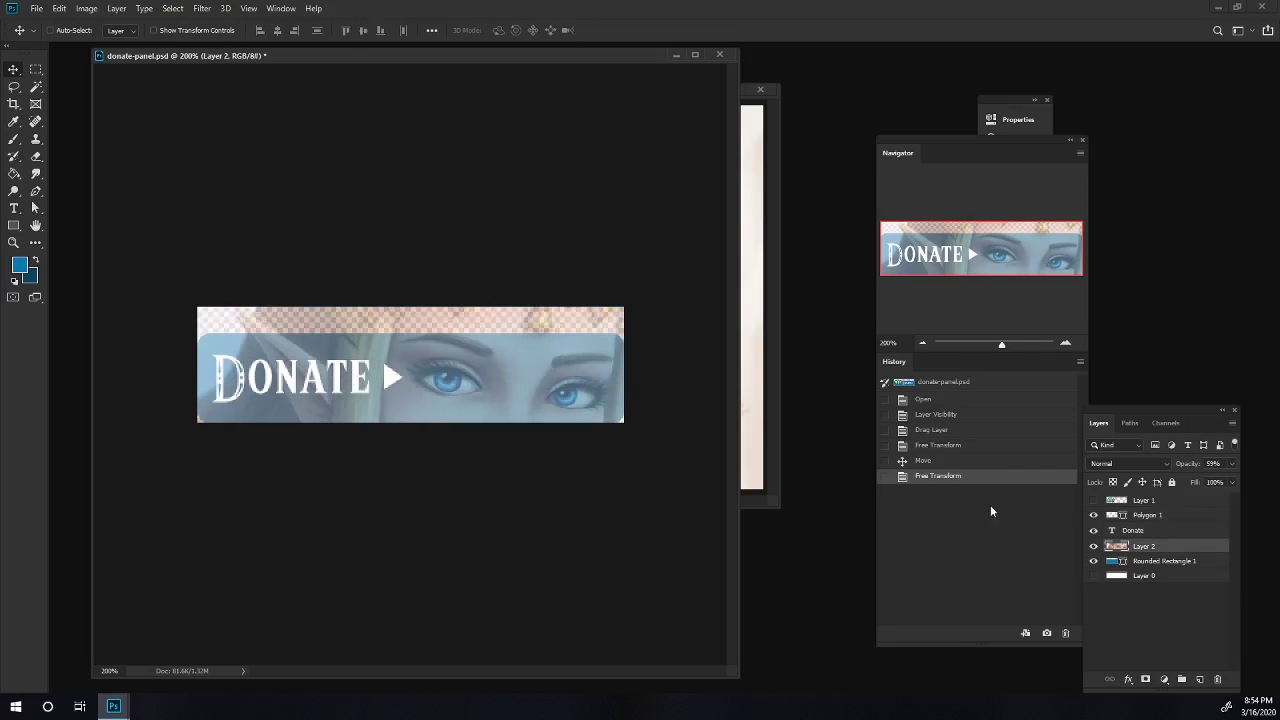
{"action": "left_click", "coordinate": [1231, 464]}
{"action": "left_click_drag", "start_coordinate": [1205, 480], "coordinate": [1240, 480]}
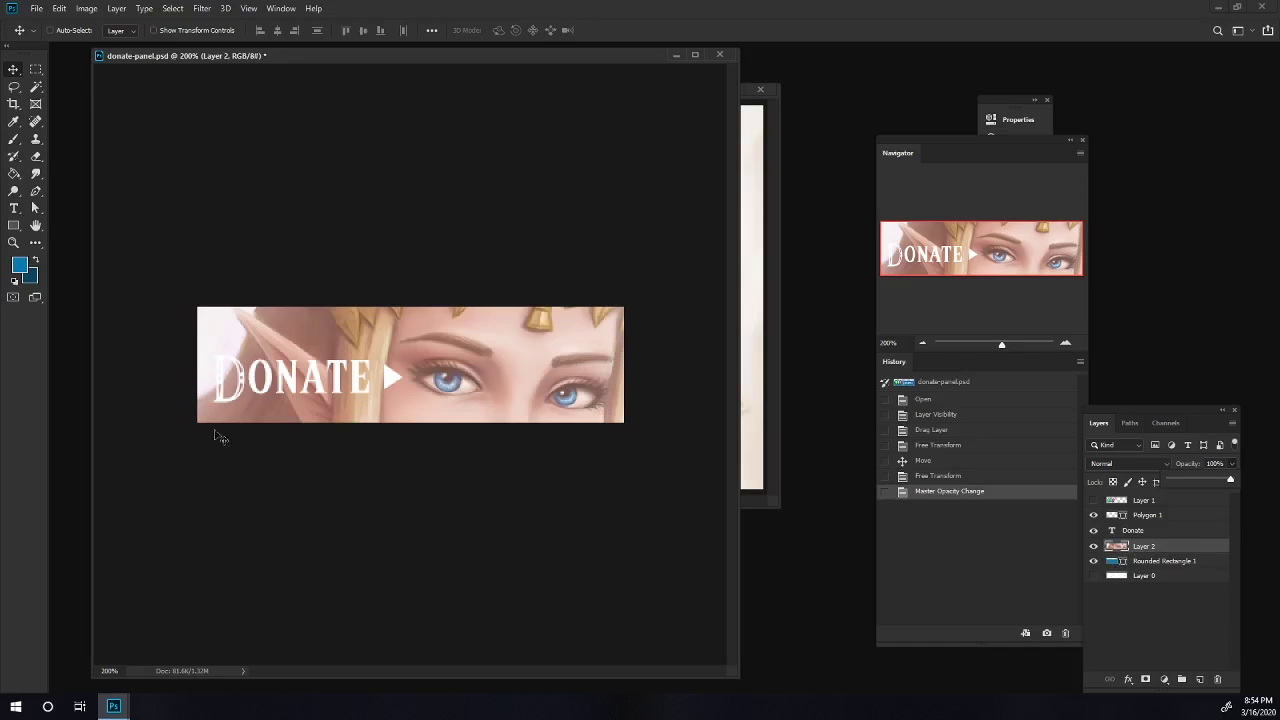
Copy the portrait area inside the rounded rectangle's outline onto a new layer and hide the full portrait layer.
{"action": "left_click", "coordinate": [1100, 561]}
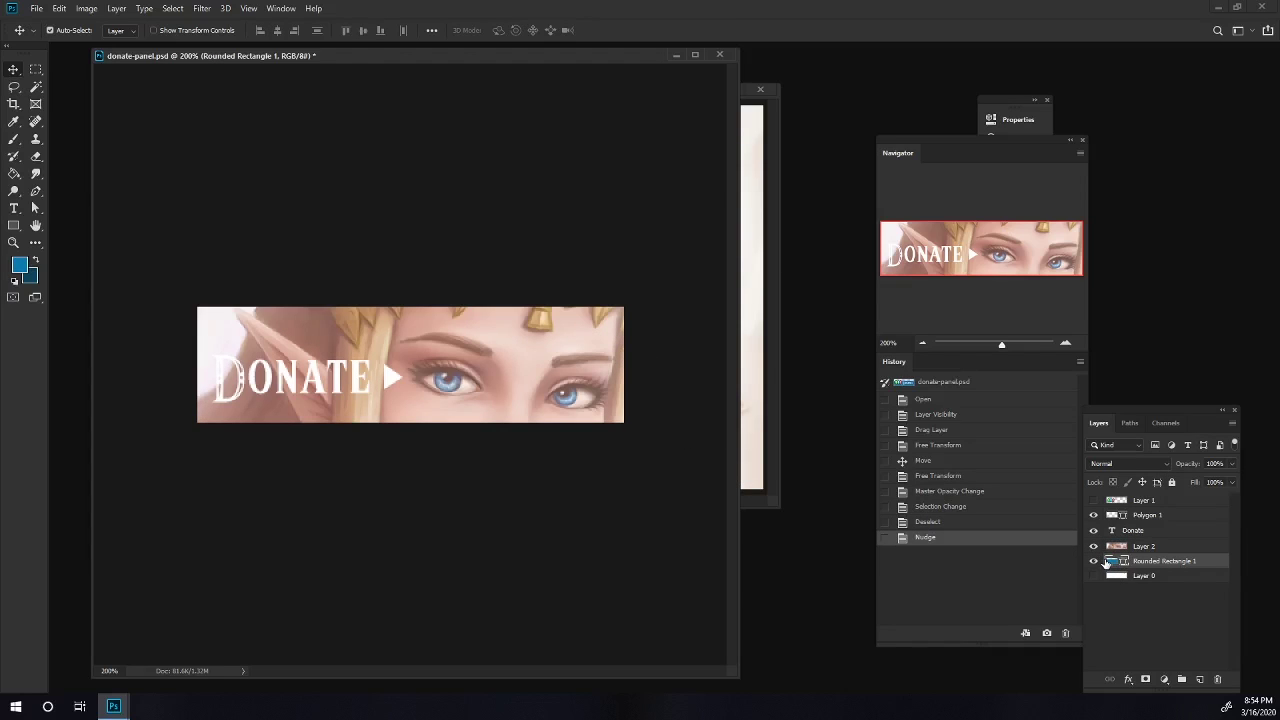
{"action": "left_click", "coordinate": [1111, 562], "text": "ctrl"}
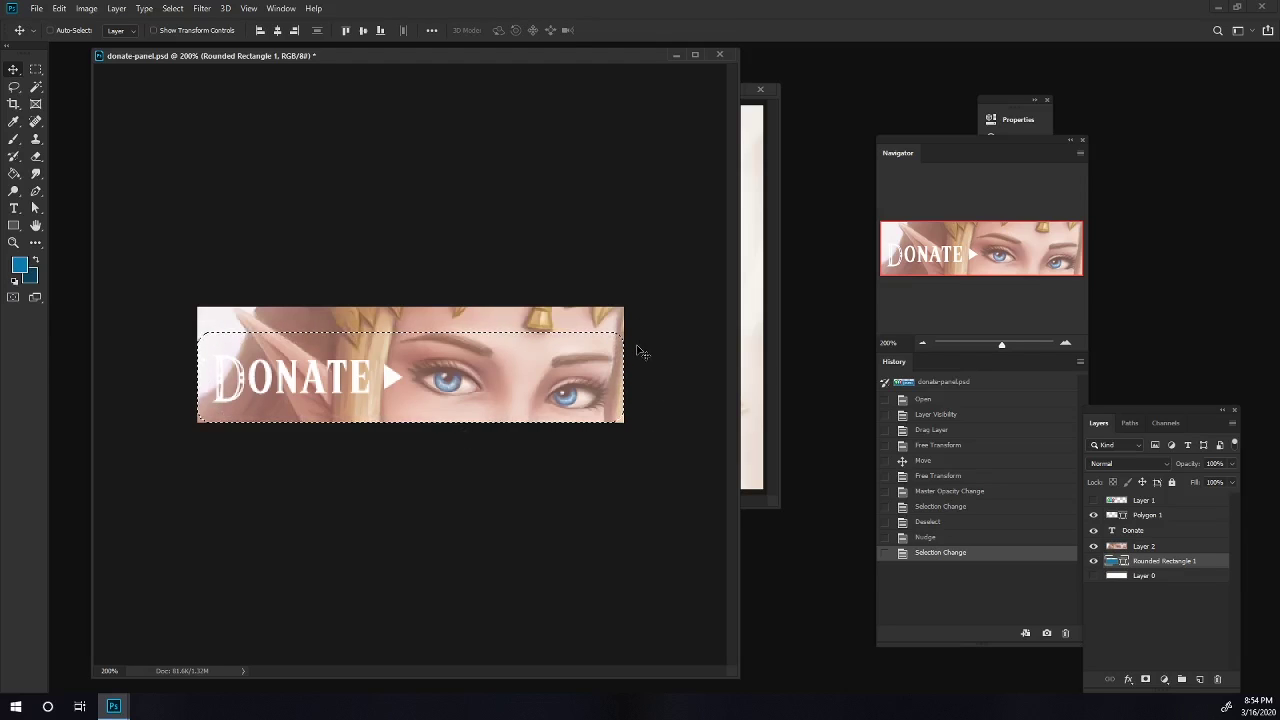
{"action": "left_click", "coordinate": [1142, 549]}
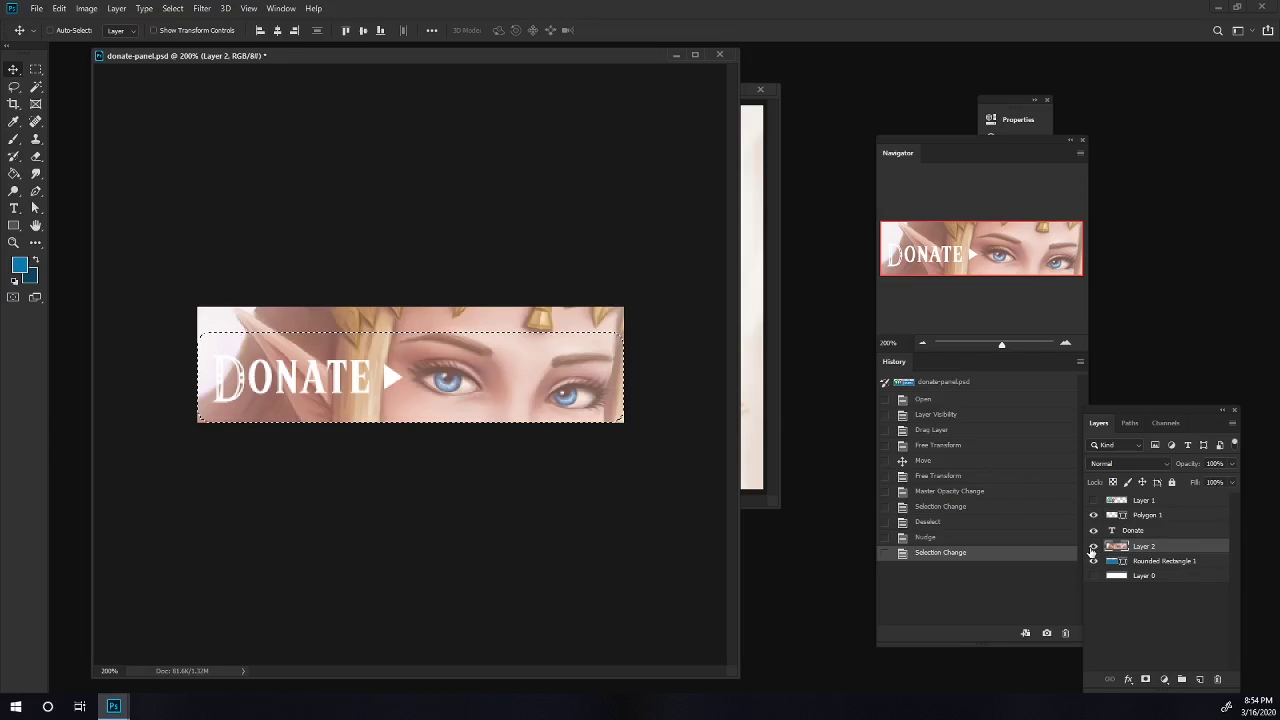
{"action": "left_click", "coordinate": [1093, 547]}
{"action": "key", "text": "ctrl+v"}
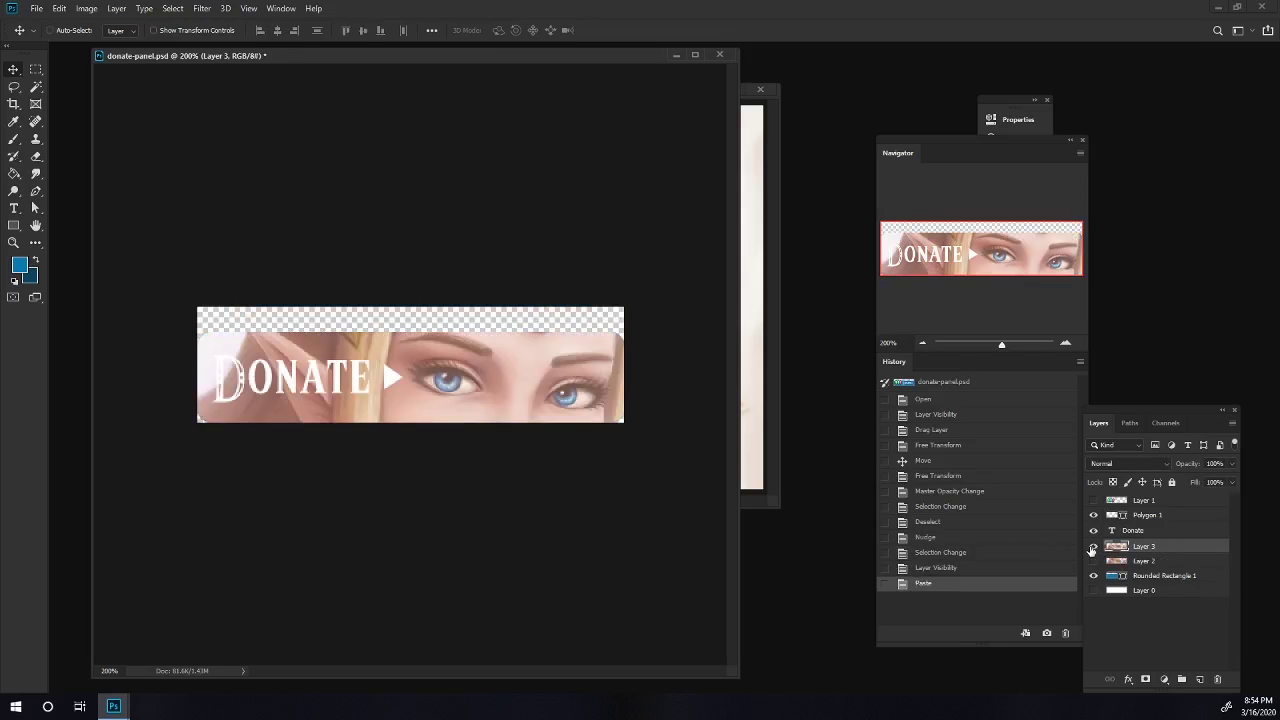
{"action": "double_click", "coordinate": [1093, 547]}
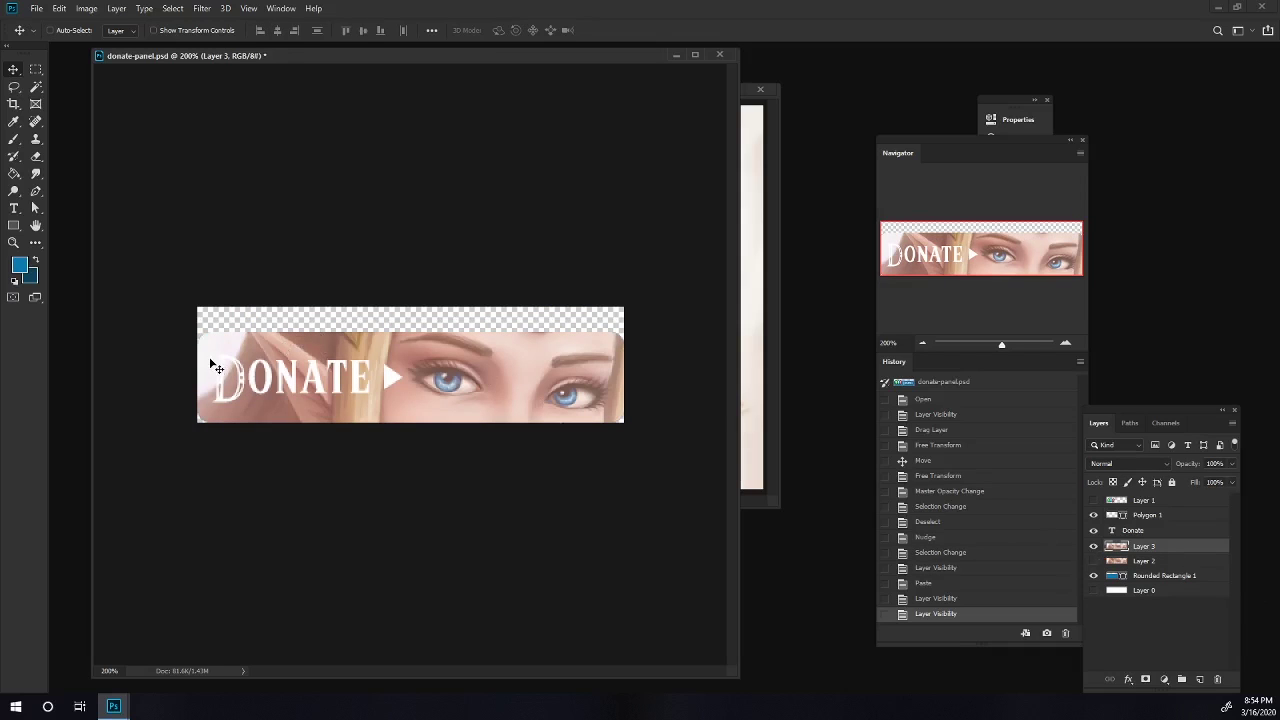
Try recoloring the Donate text and the arrow beside it black.
{"action": "left_click", "coordinate": [1132, 530]}
{"action": "left_click", "coordinate": [1145, 515], "text": "shift"}
{"action": "left_click", "coordinate": [19, 264]}
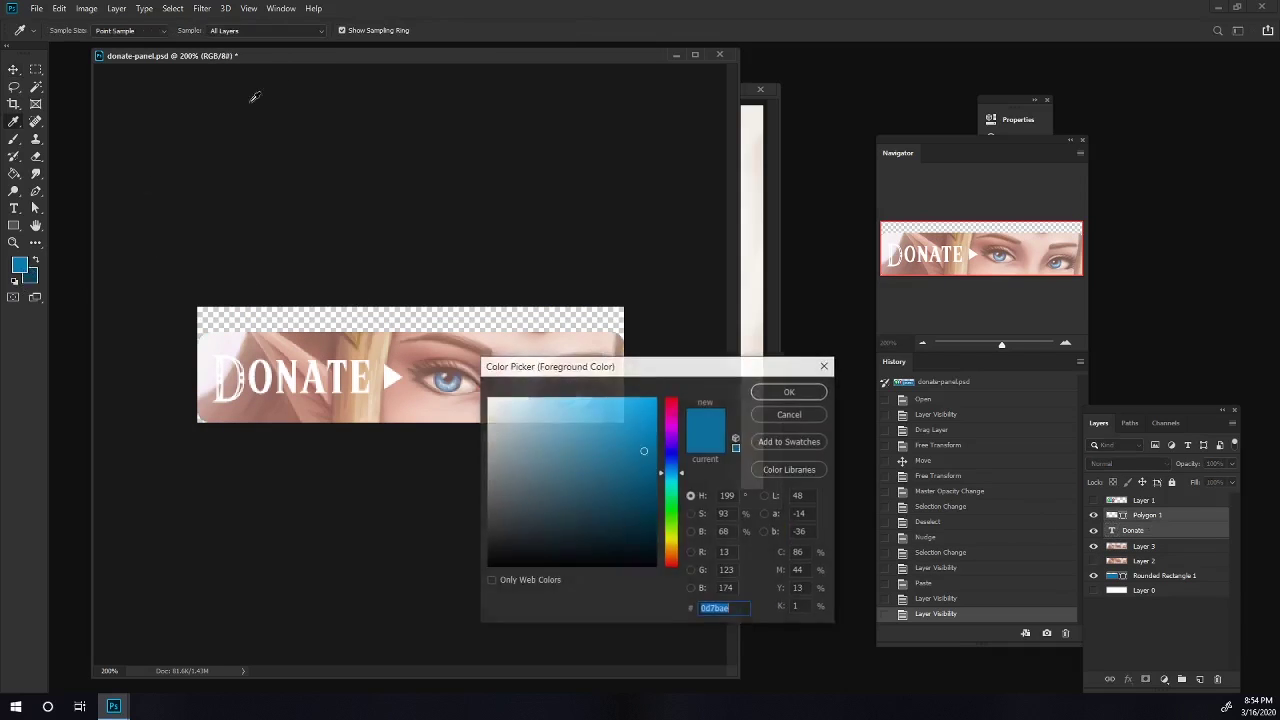
{"action": "left_click", "coordinate": [792, 416]}
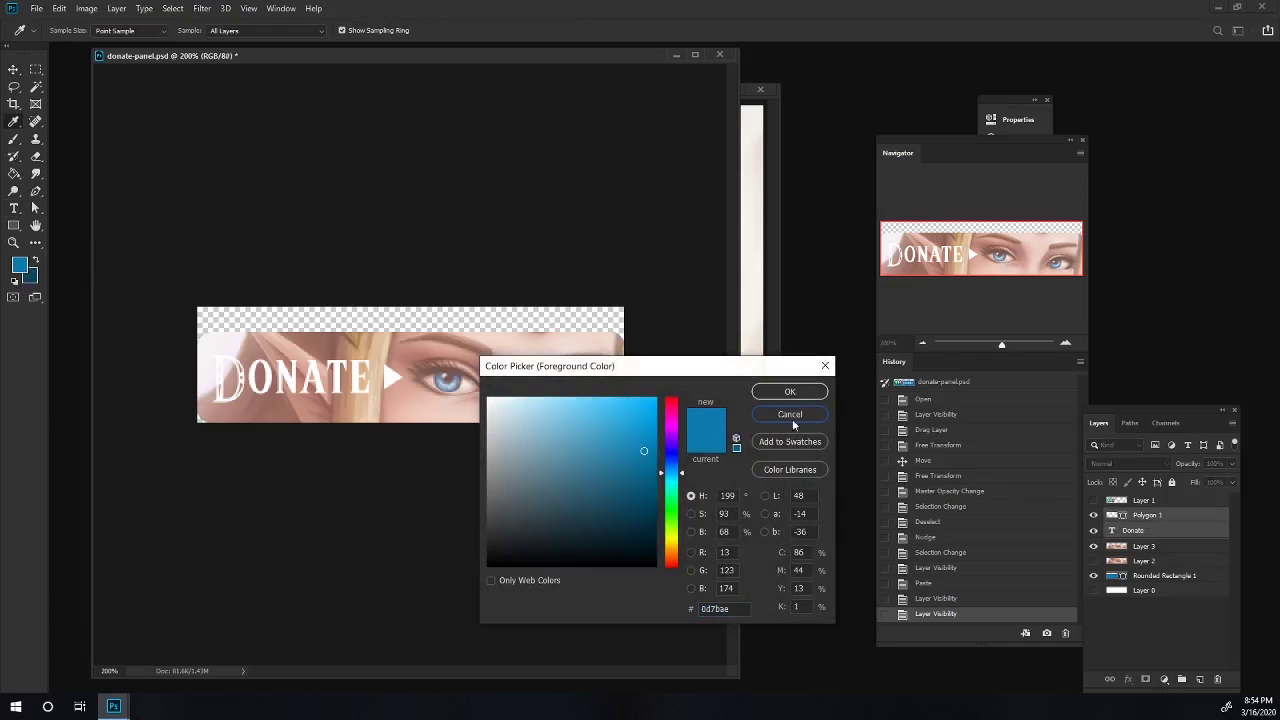
{"action": "left_click", "coordinate": [788, 417]}
{"action": "left_click", "coordinate": [14, 208]}
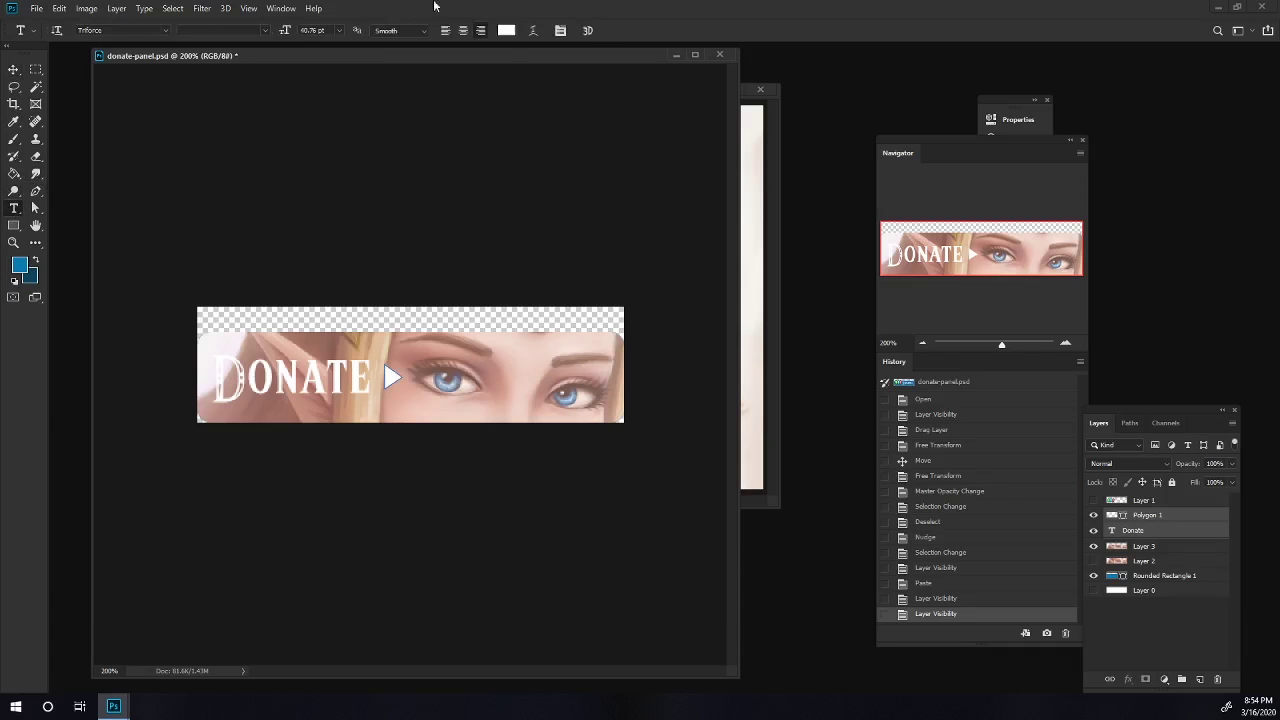
{"action": "left_click", "coordinate": [506, 30]}
{"action": "left_click_drag", "start_coordinate": [533, 510], "coordinate": [451, 577]}
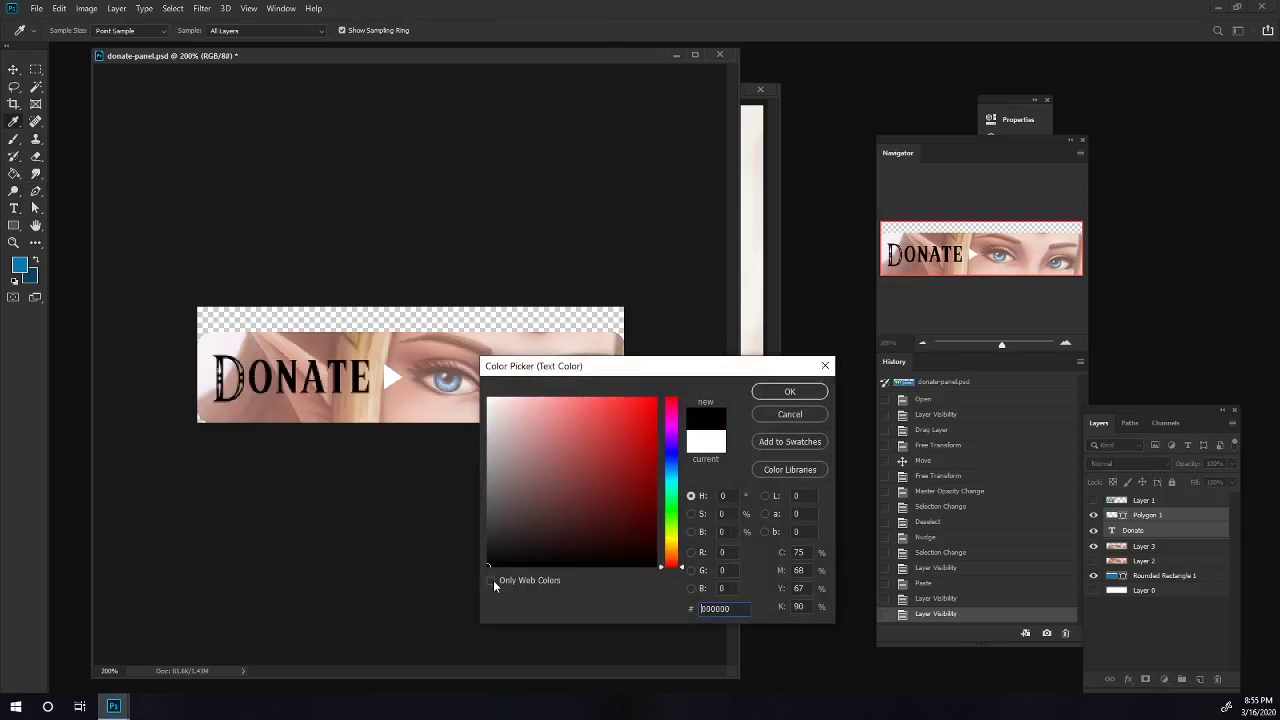
{"action": "left_click", "coordinate": [789, 391]}
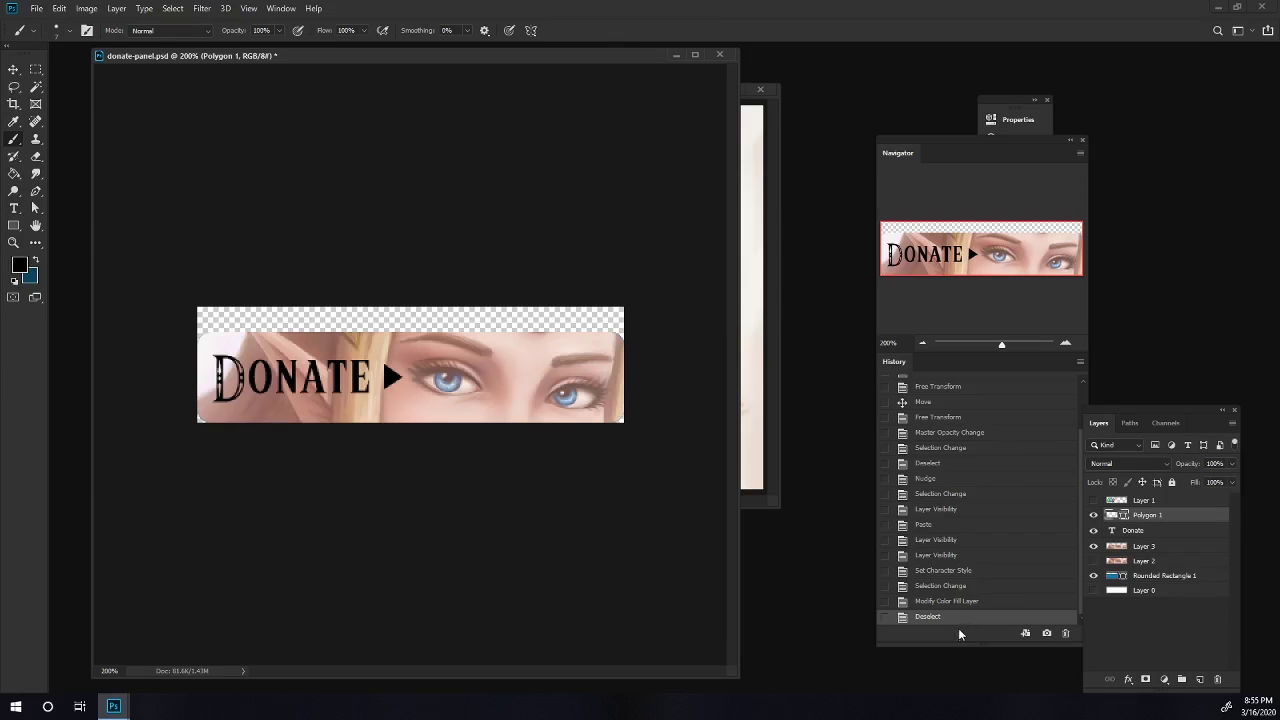
Undo the black recoloring of the Donate text and arrow.
{"action": "key", "text": "ctrl+z"}
{"action": "key", "text": "ctrl+z"}
{"action": "key", "text": "ctrl+z"}
{"action": "key", "text": "ctrl+z"}
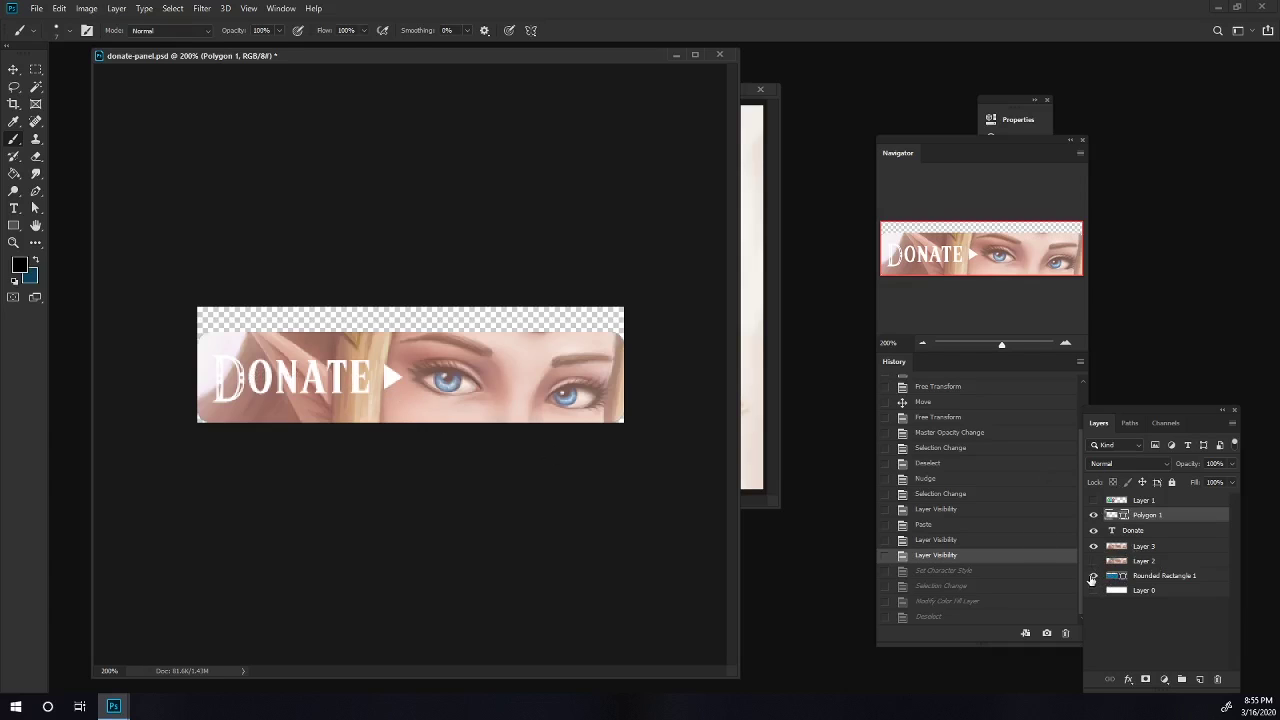
Change the fill color of the Rounded Rectangle 1 shape to black.
{"action": "left_click", "coordinate": [1211, 576]}
{"action": "double_click", "coordinate": [1113, 576]}
{"action": "key", "text": "BackSpace"}
{"action": "left_click", "coordinate": [762, 395]}
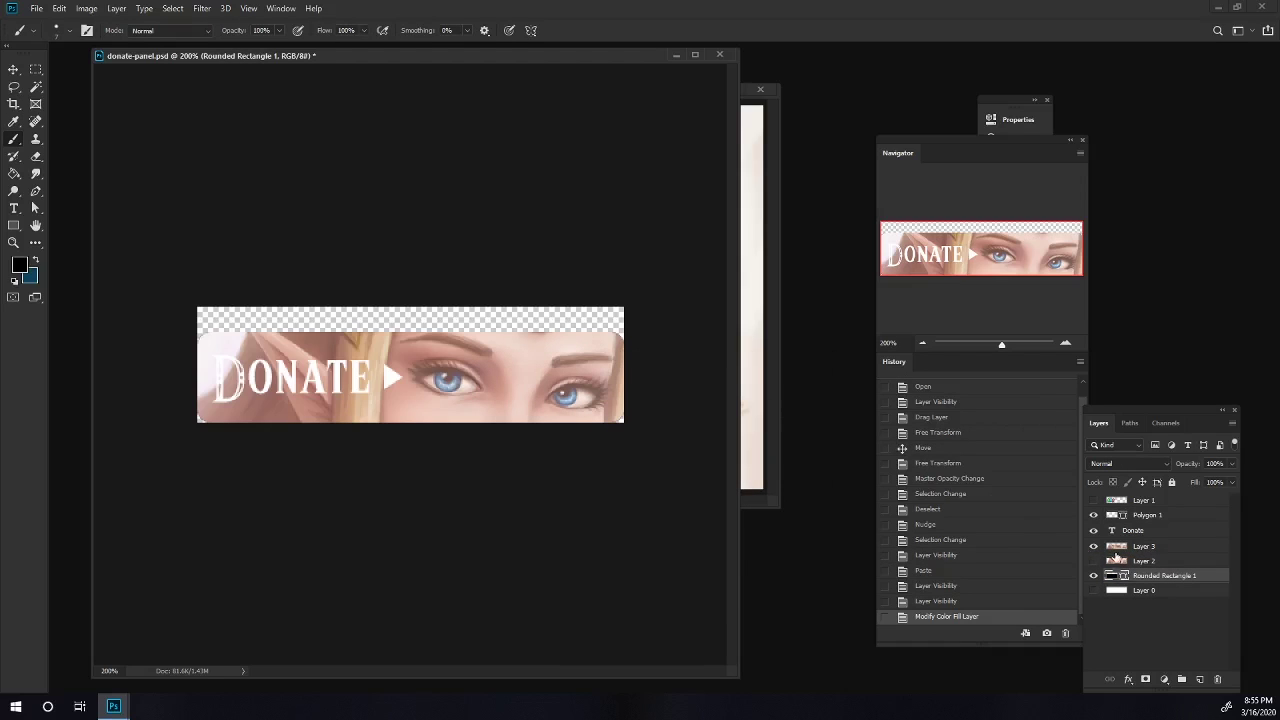
Lower the opacity of the cropped portrait on Layer 3 to 24%.
{"action": "left_click", "coordinate": [1155, 546]}
{"action": "left_click", "coordinate": [1231, 463]}
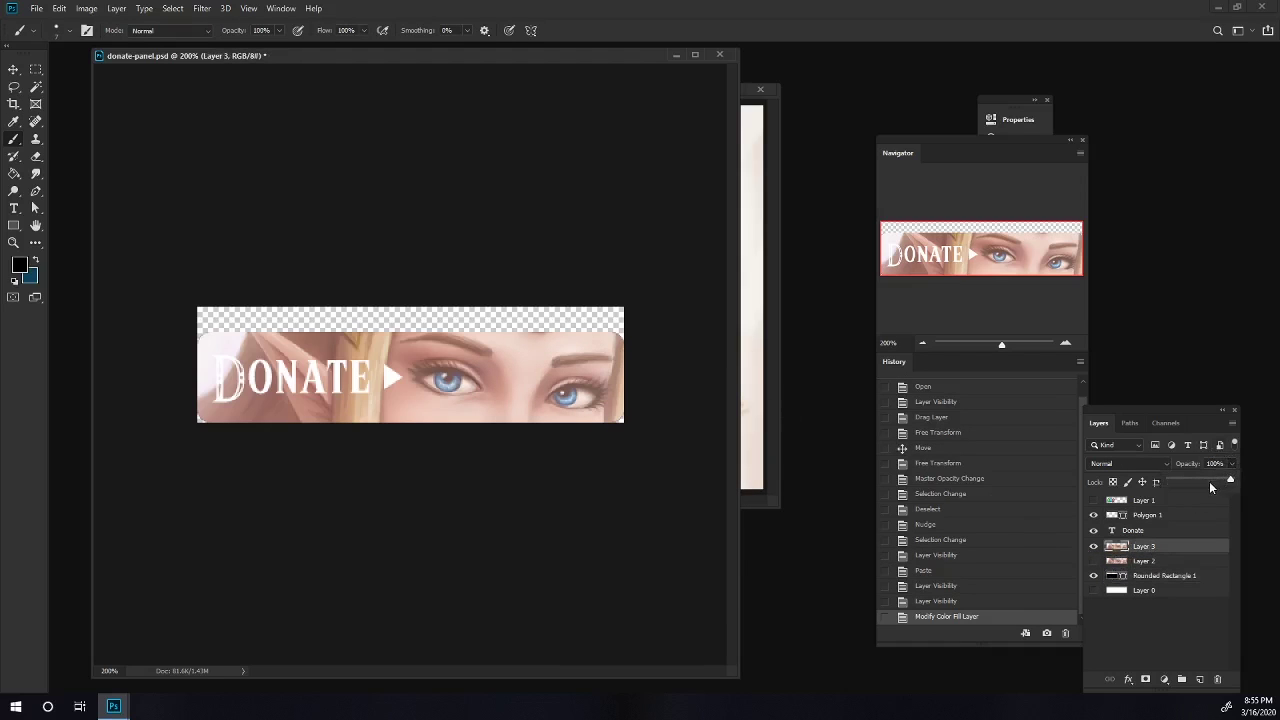
{"action": "left_click_drag", "start_coordinate": [1201, 481], "coordinate": [1185, 485]}
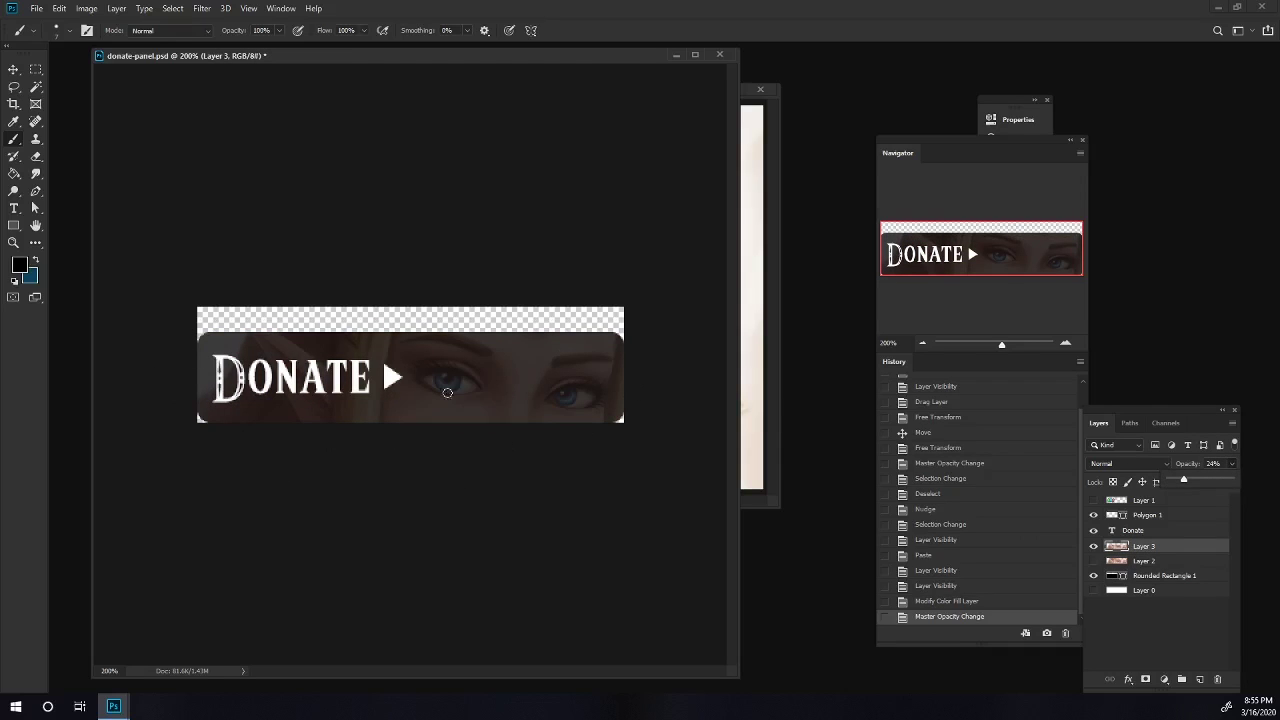
Crop the canvas to the rounded rectangle's outline and clear the selection.
{"action": "left_click", "coordinate": [13, 69]}
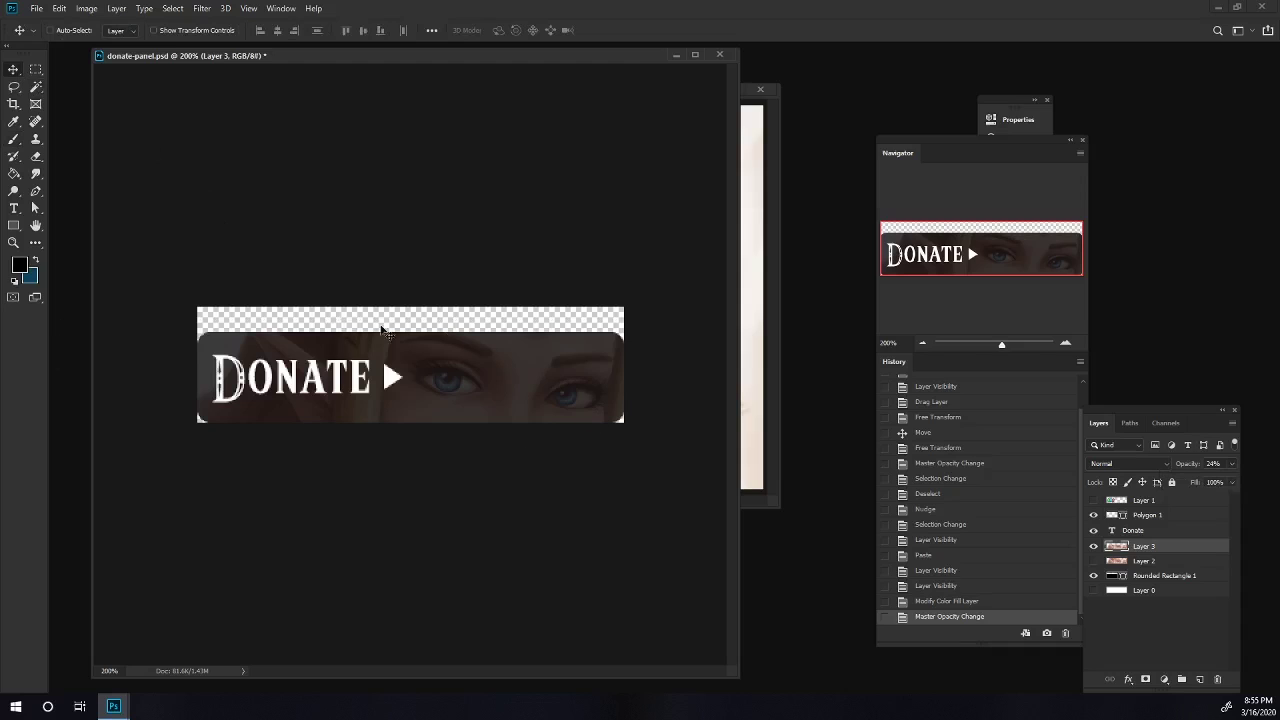
{"action": "left_click", "coordinate": [1113, 577], "text": "ctrl"}
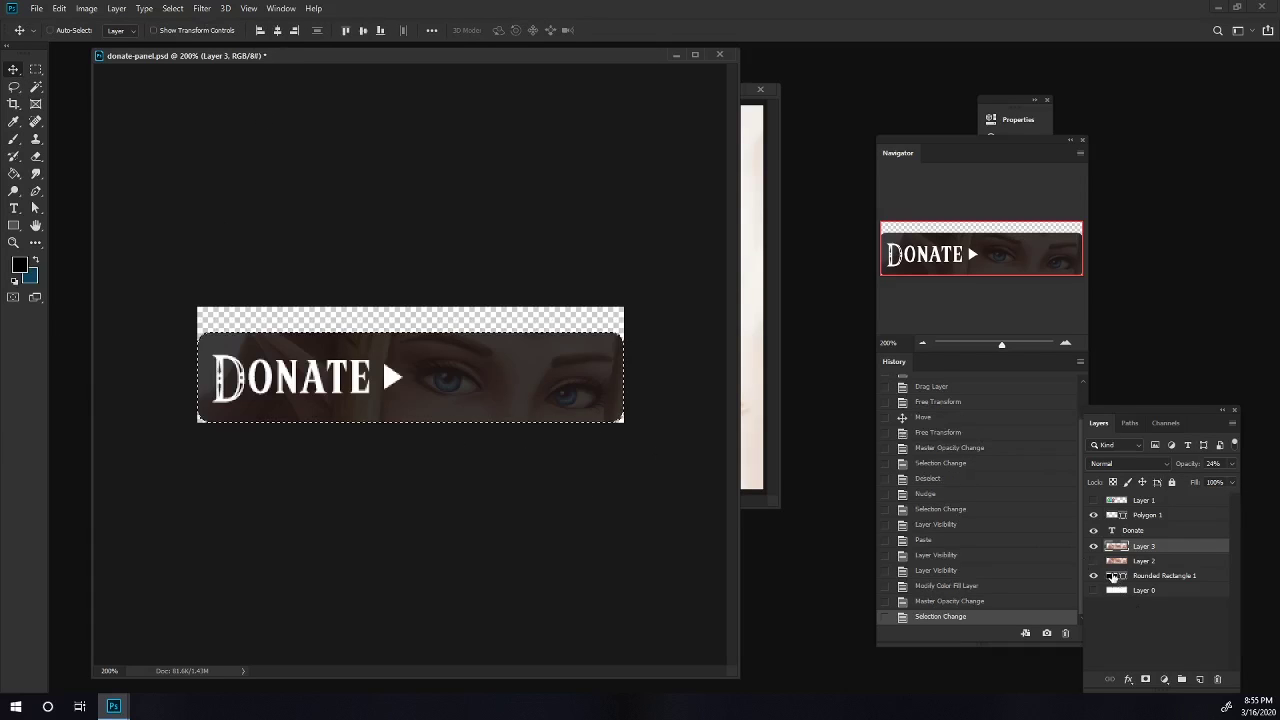
{"action": "left_click", "coordinate": [86, 8]}
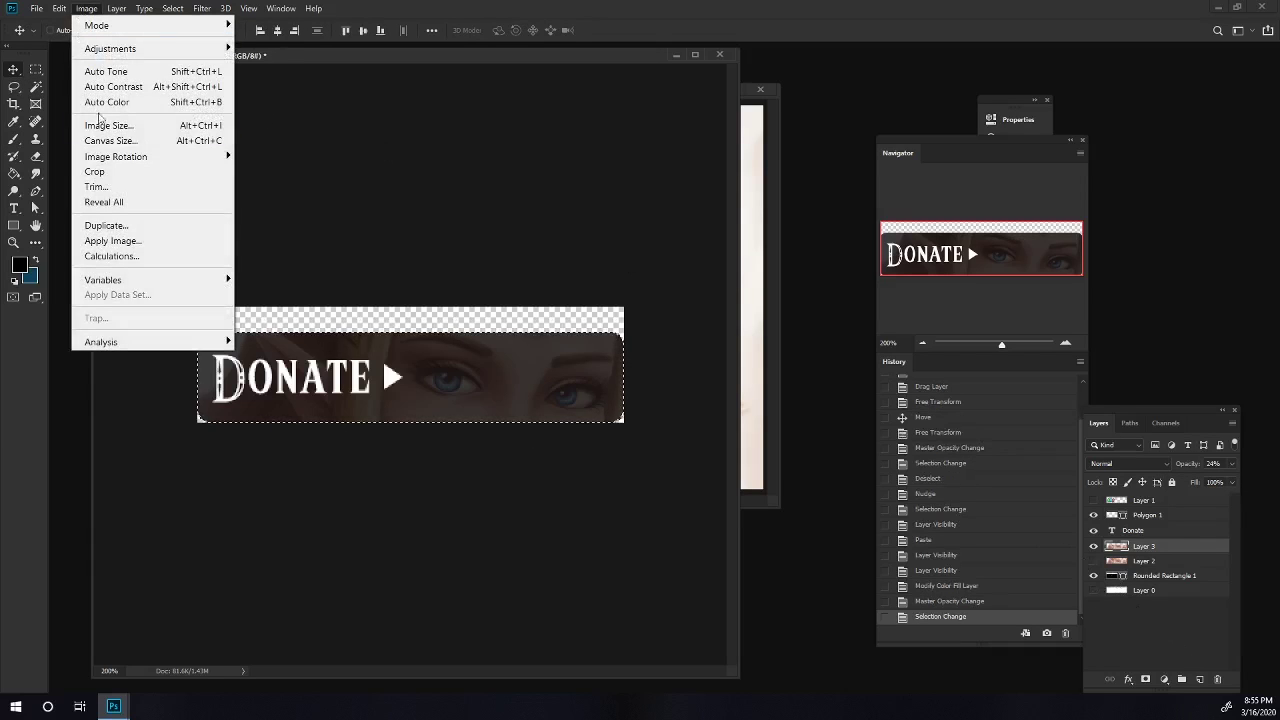
{"action": "left_click", "coordinate": [103, 173]}
{"action": "key", "text": "ctrl+d"}
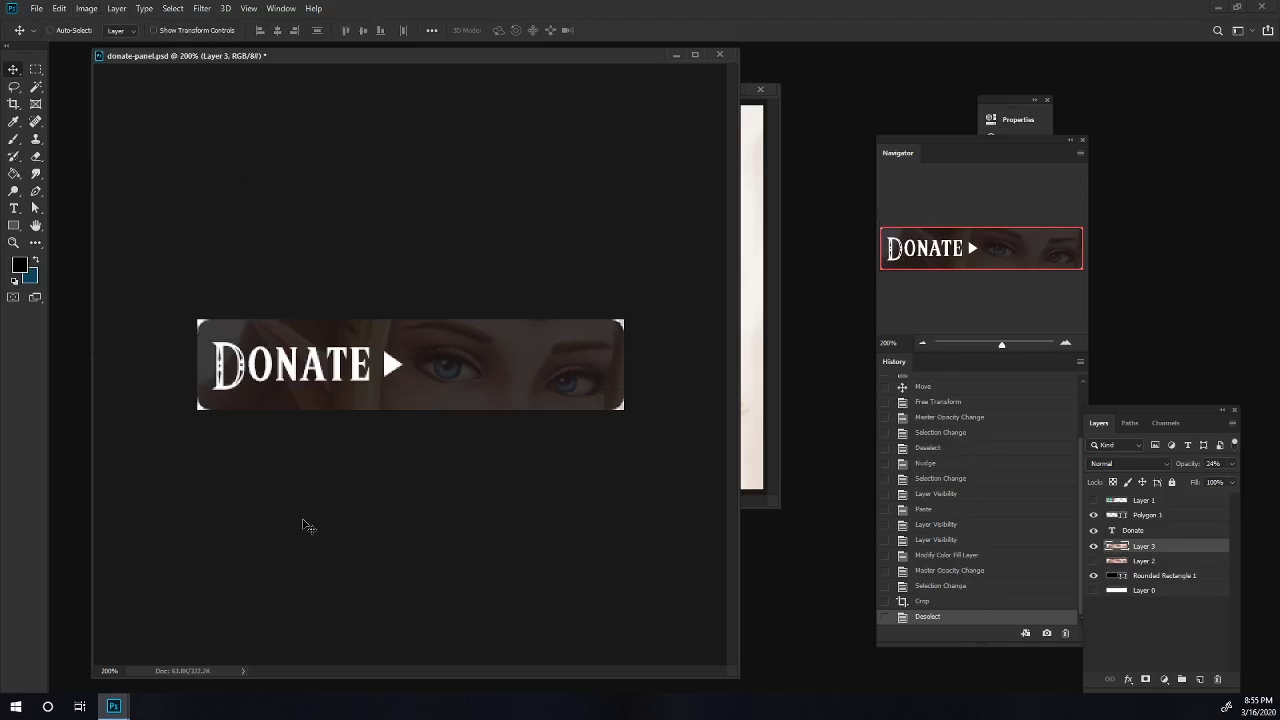
{"action": "left_click", "coordinate": [1091, 590]}
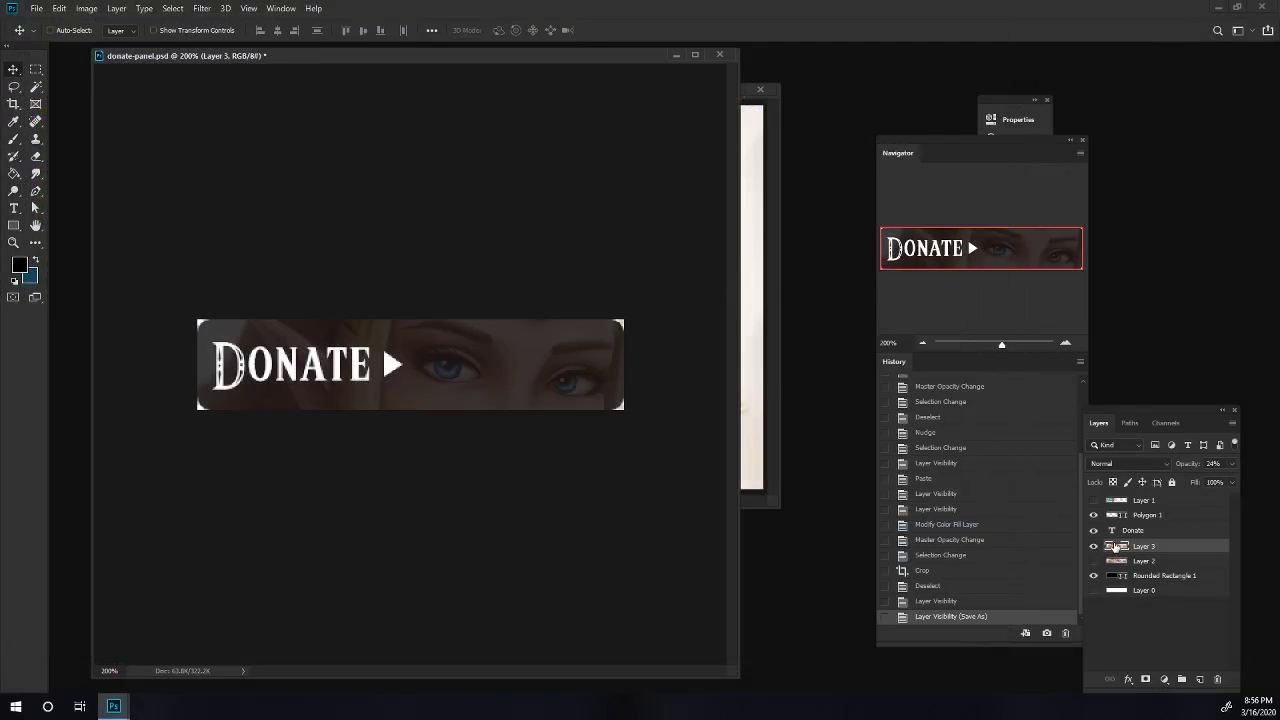
Move the Rounded Rectangle 1 layer directly below Layer 3 and merge the two layers.
{"action": "left_click_drag", "start_coordinate": [1135, 578], "coordinate": [1138, 563]}
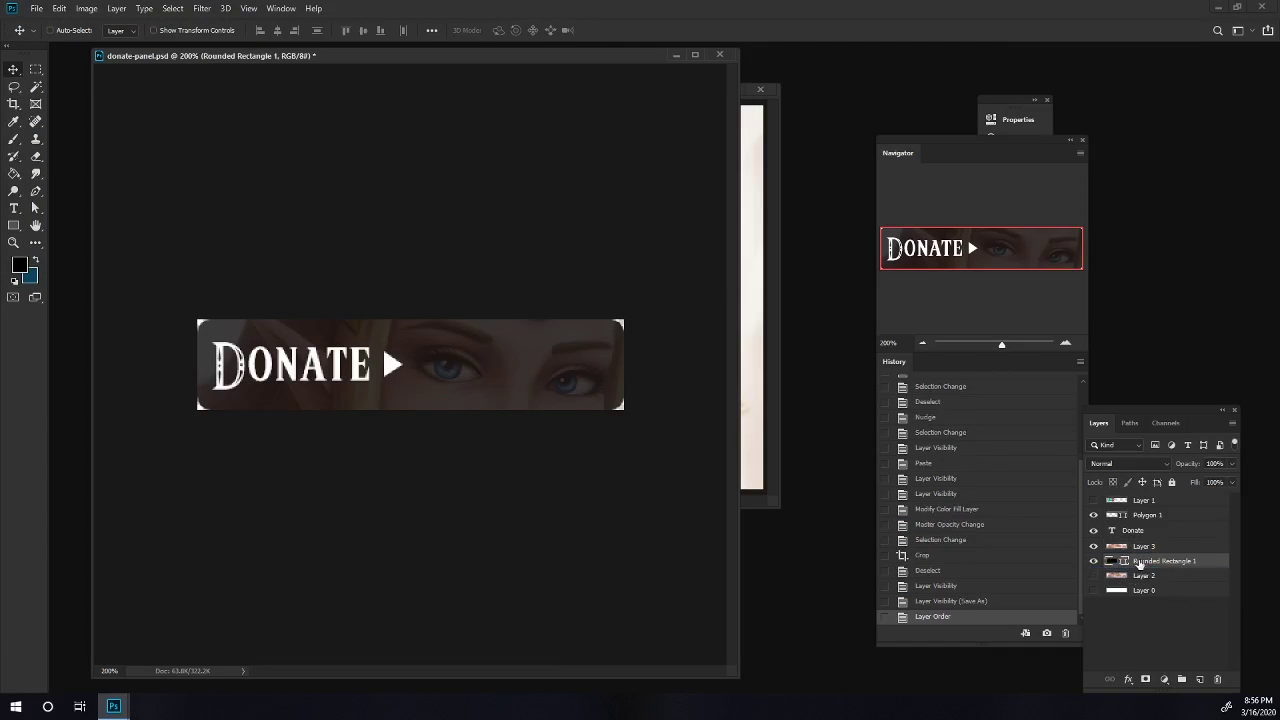
{"action": "key", "text": "ctrl+e"}
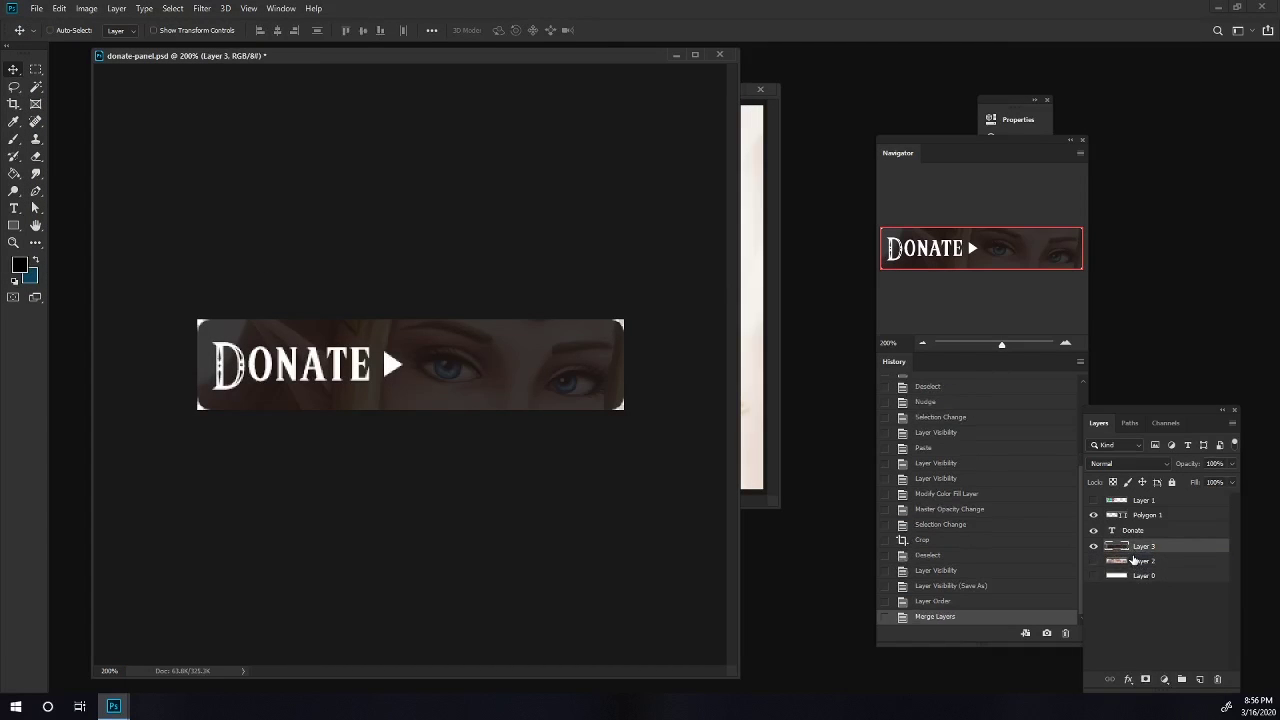
{"action": "key", "text": "ctrl+z"}
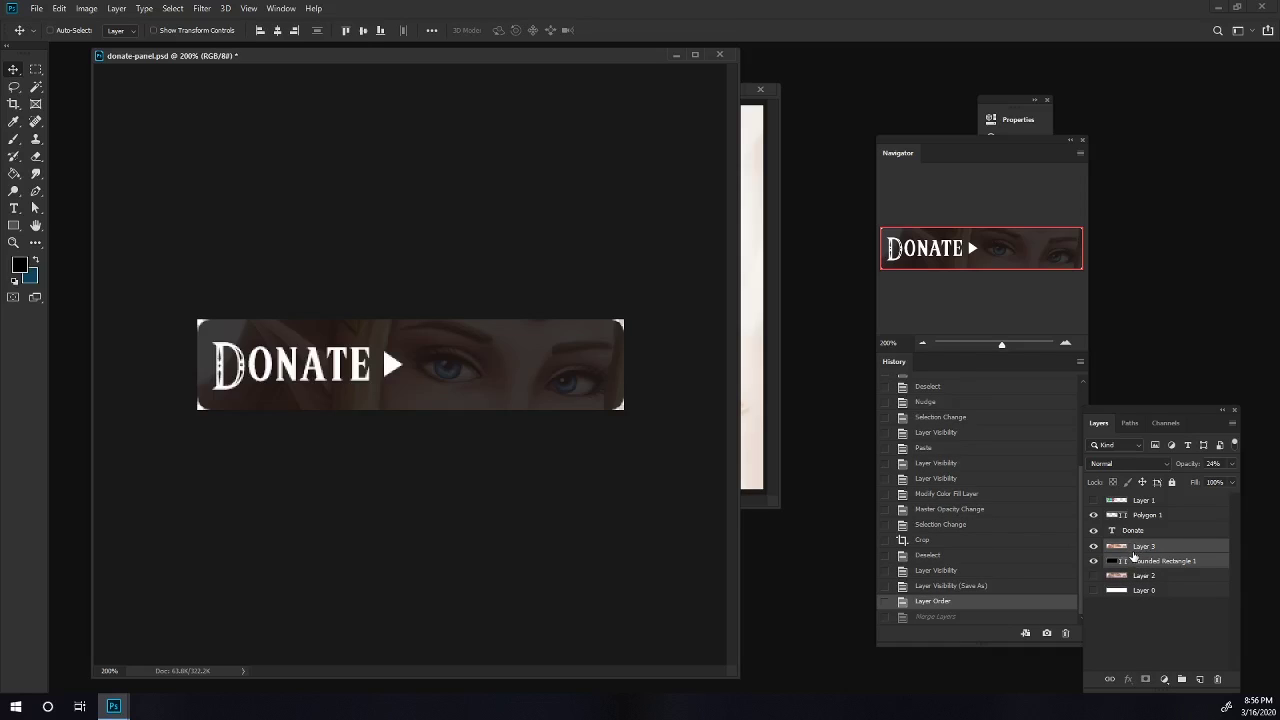
{"action": "key", "text": "ctrl+e"}
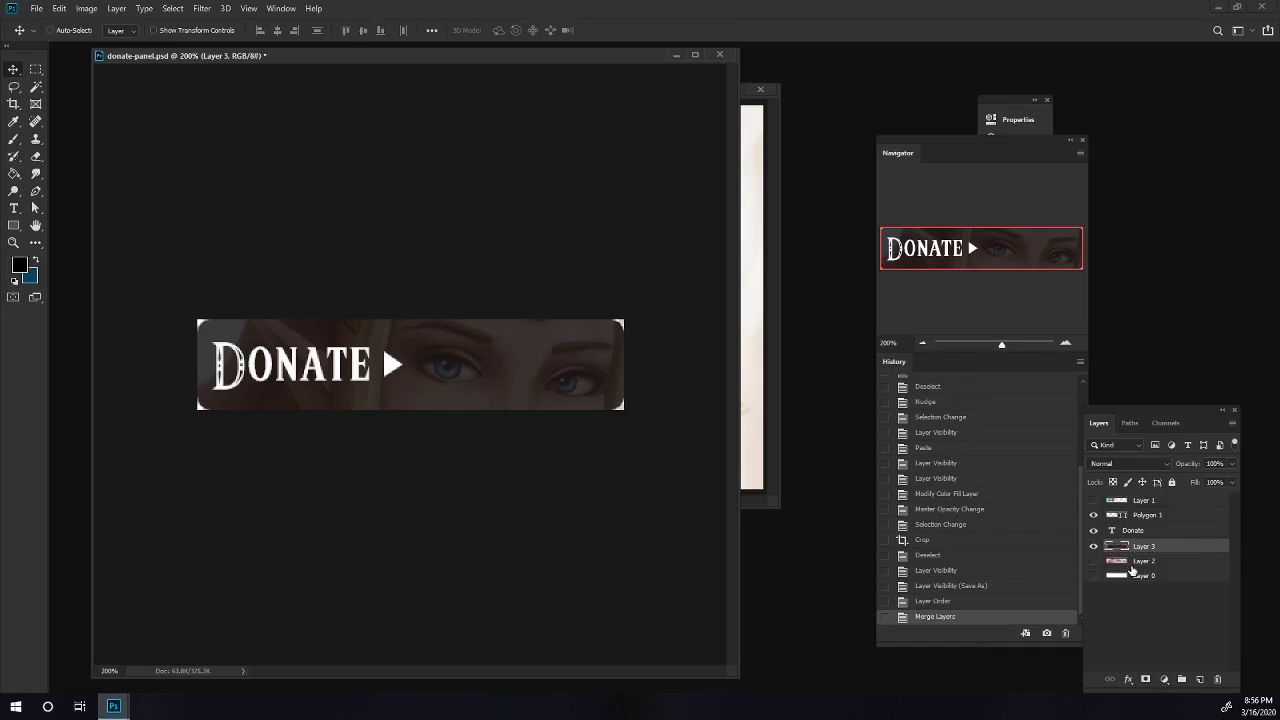
{"action": "key", "text": "ctrl+z"}
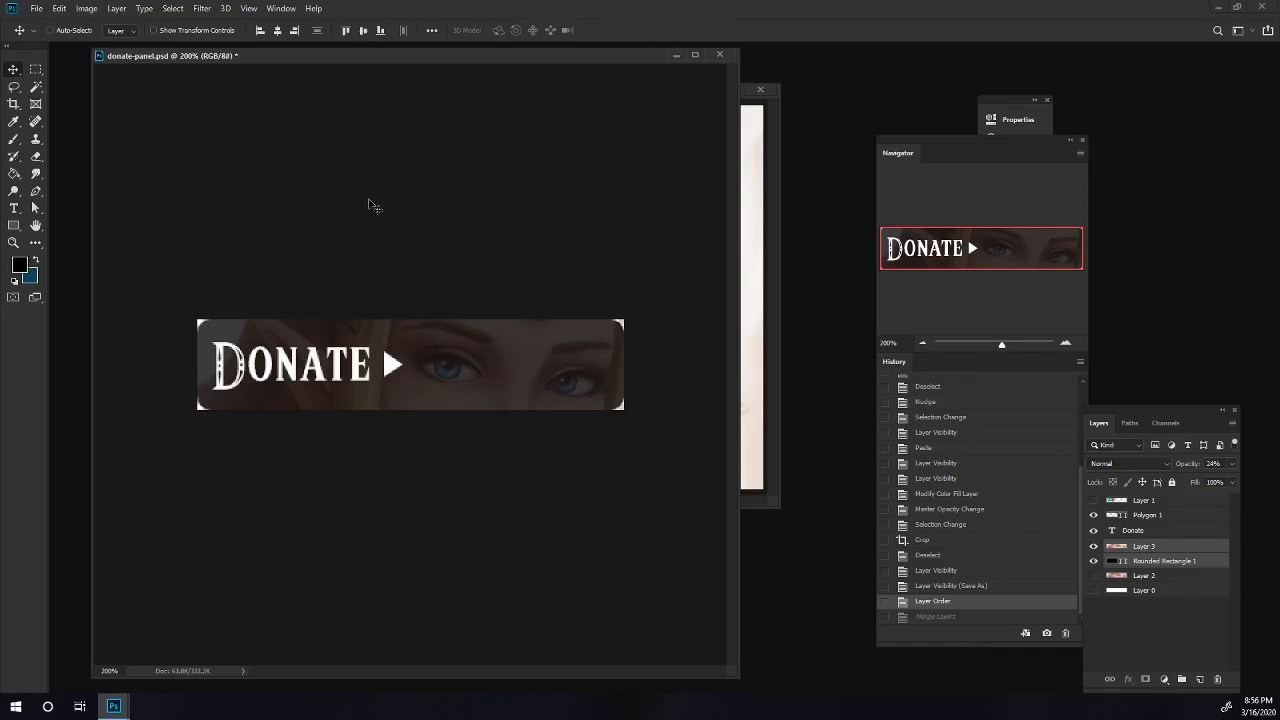
{"action": "left_click", "coordinate": [116, 8]}
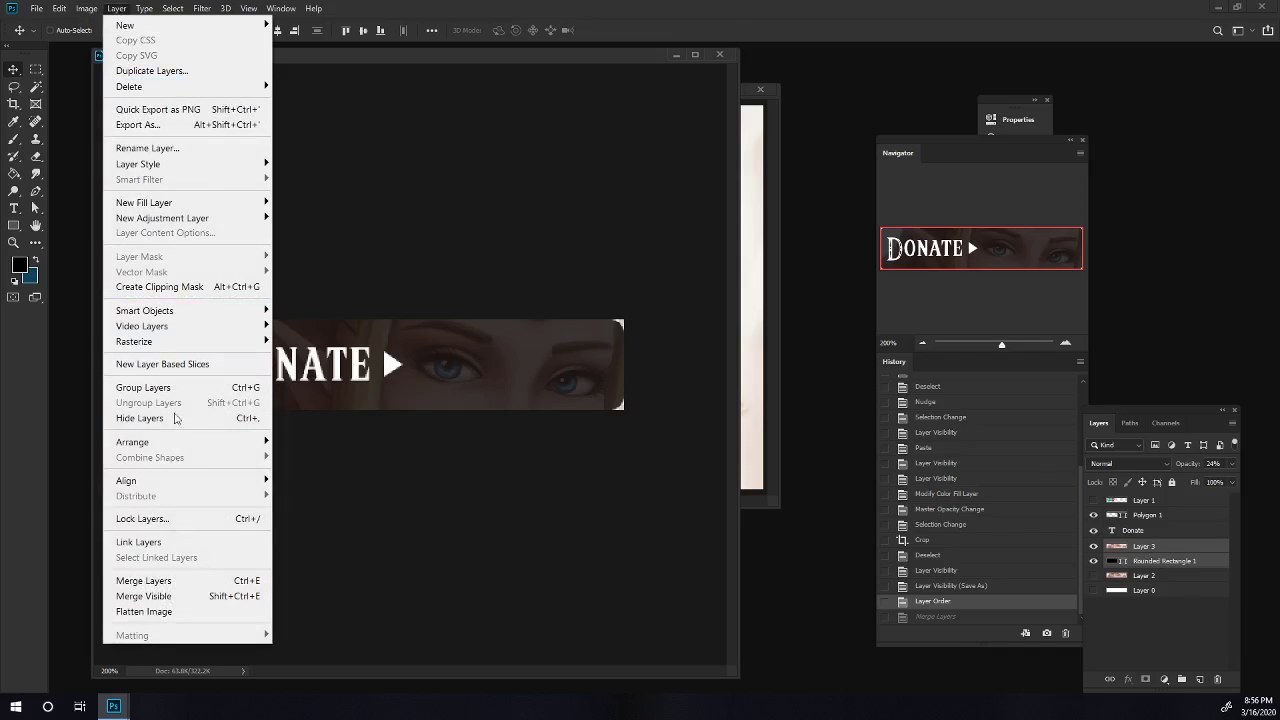
{"action": "left_click", "coordinate": [144, 580]}
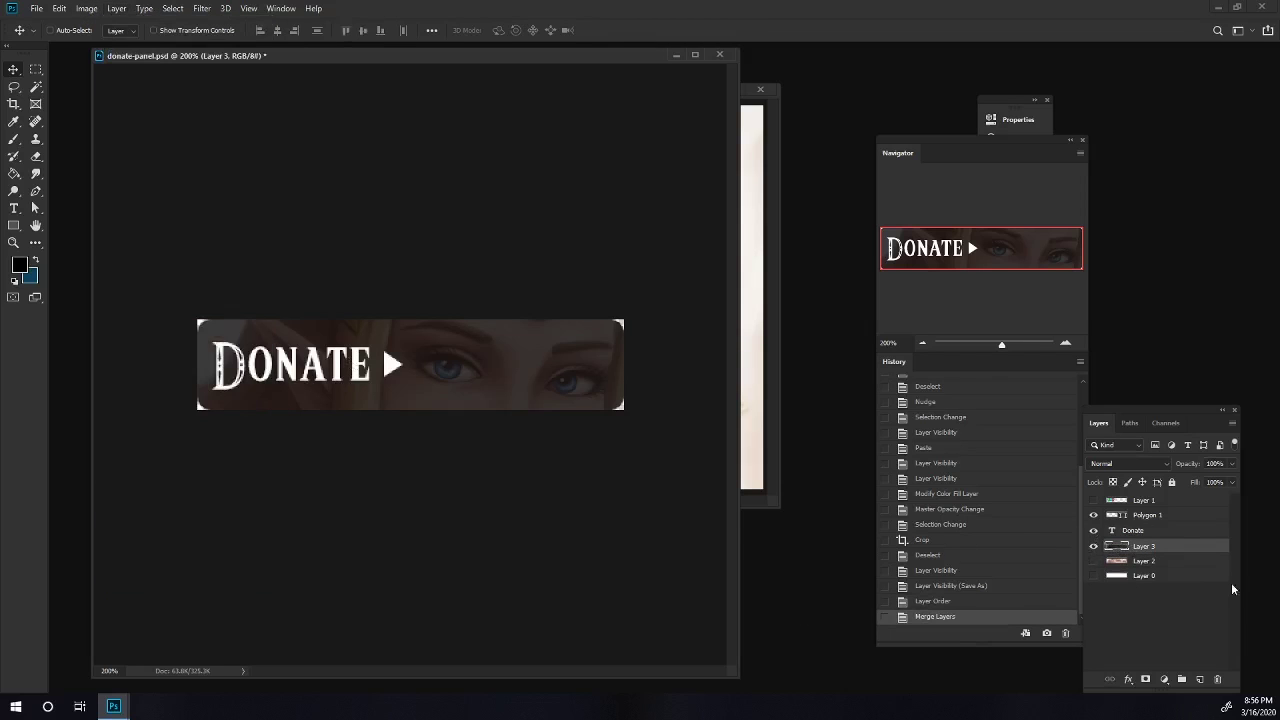
Add a 2 px white stroke positioned Inside to the merged panel layer.
{"action": "left_click", "coordinate": [1128, 679]}
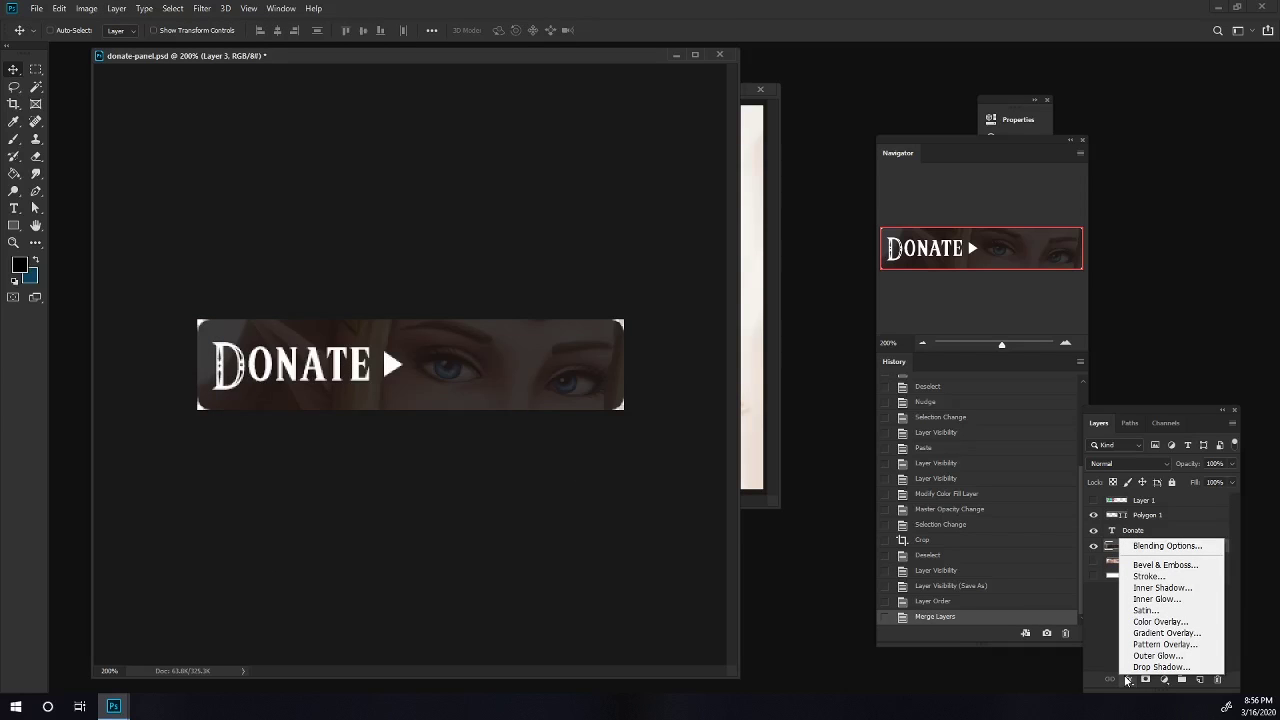
{"action": "left_click", "coordinate": [1146, 578]}
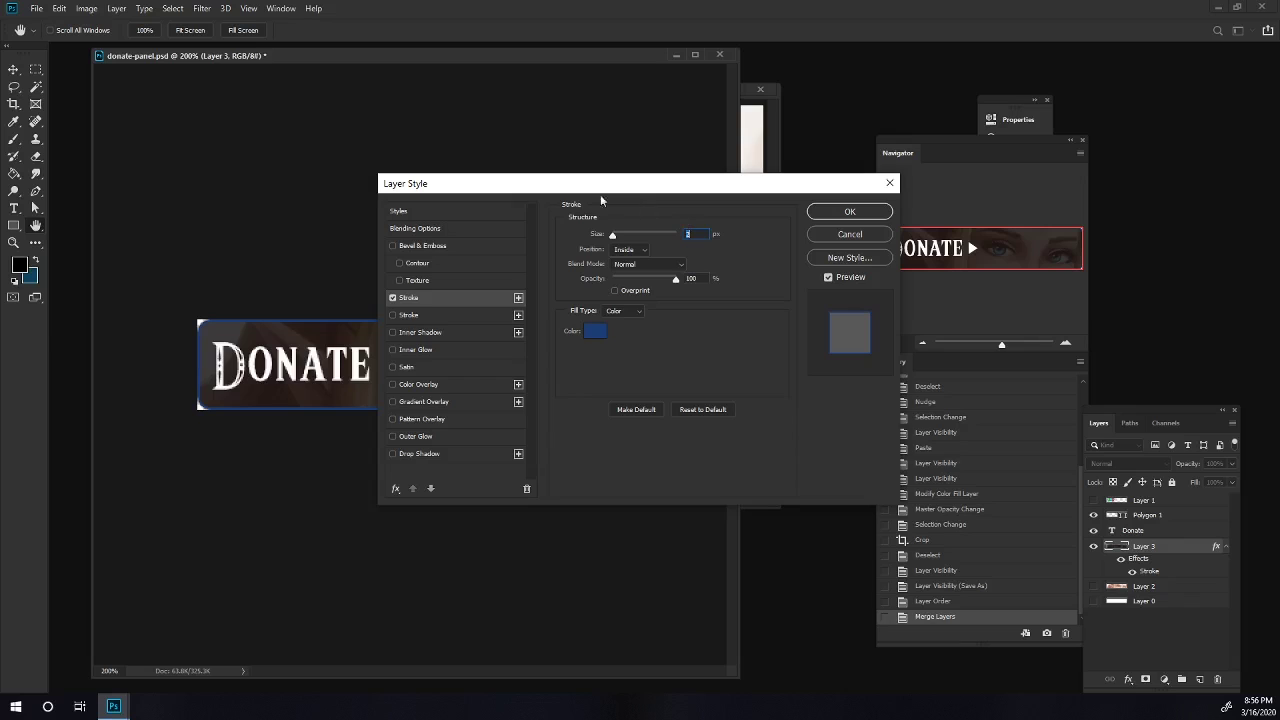
{"action": "left_click_drag", "start_coordinate": [581, 190], "coordinate": [720, 199]}
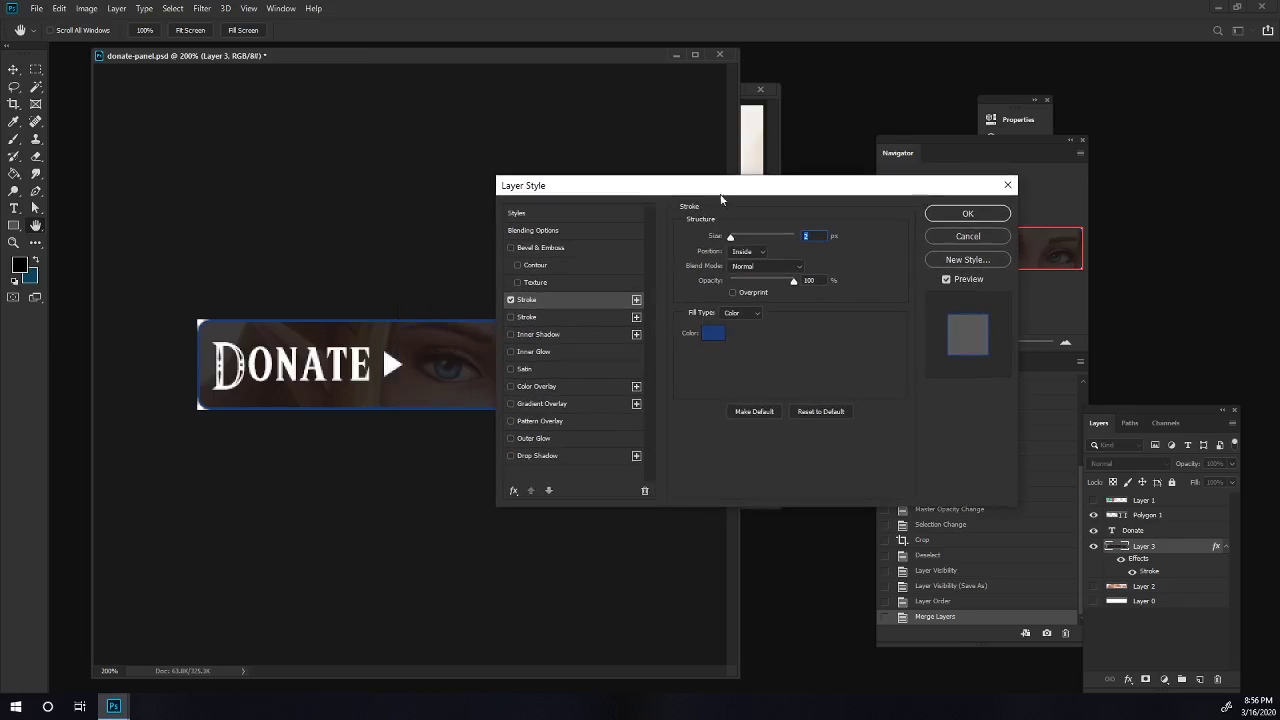
{"action": "left_click", "coordinate": [712, 334]}
{"action": "left_click", "coordinate": [490, 399]}
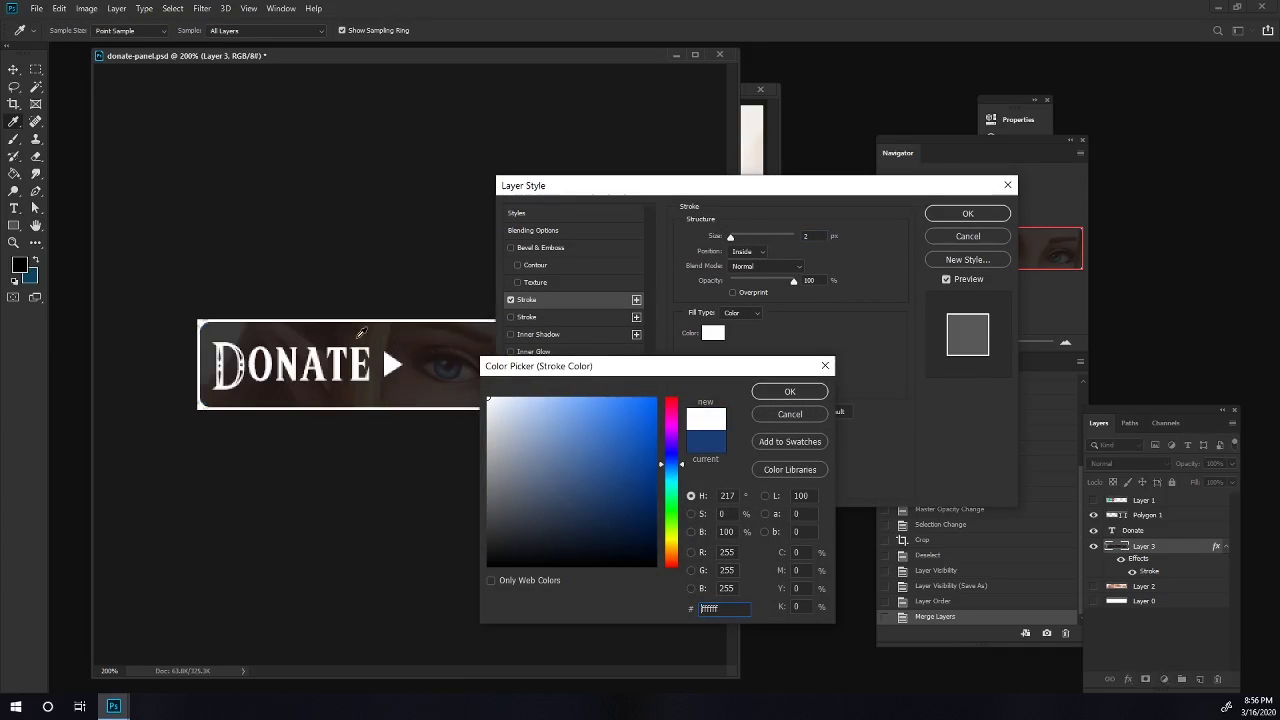
{"action": "key", "text": "Return"}
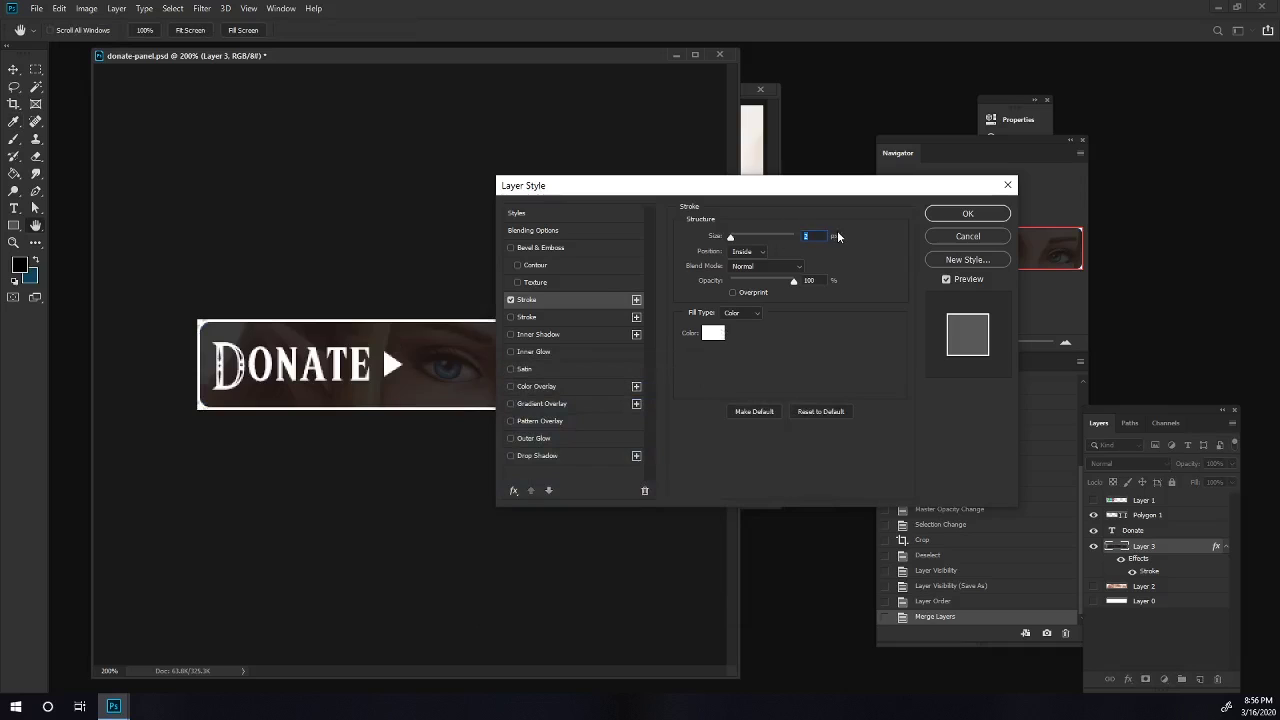
Try the Outside position for the panel's stroke and set it back to Inside.
{"action": "key", "text": "Up"}
{"action": "left_click", "coordinate": [746, 251]}
{"action": "left_click", "coordinate": [748, 251]}
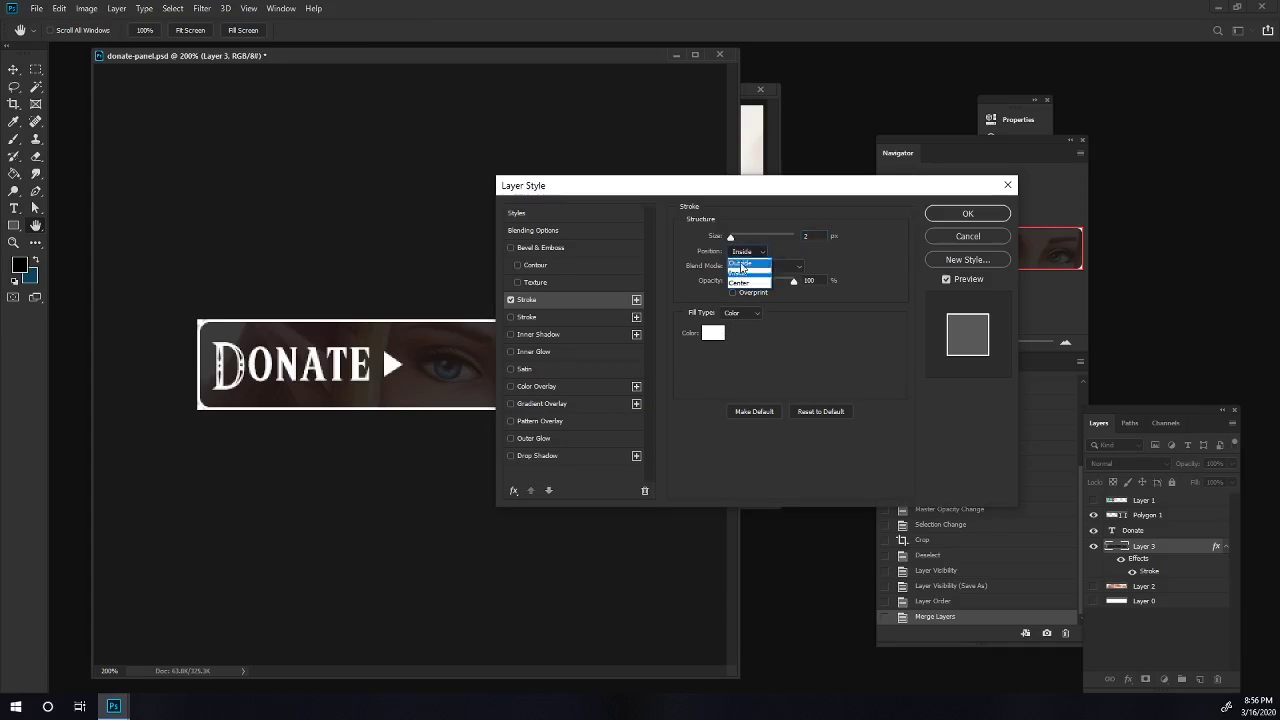
{"action": "left_click", "coordinate": [740, 262]}
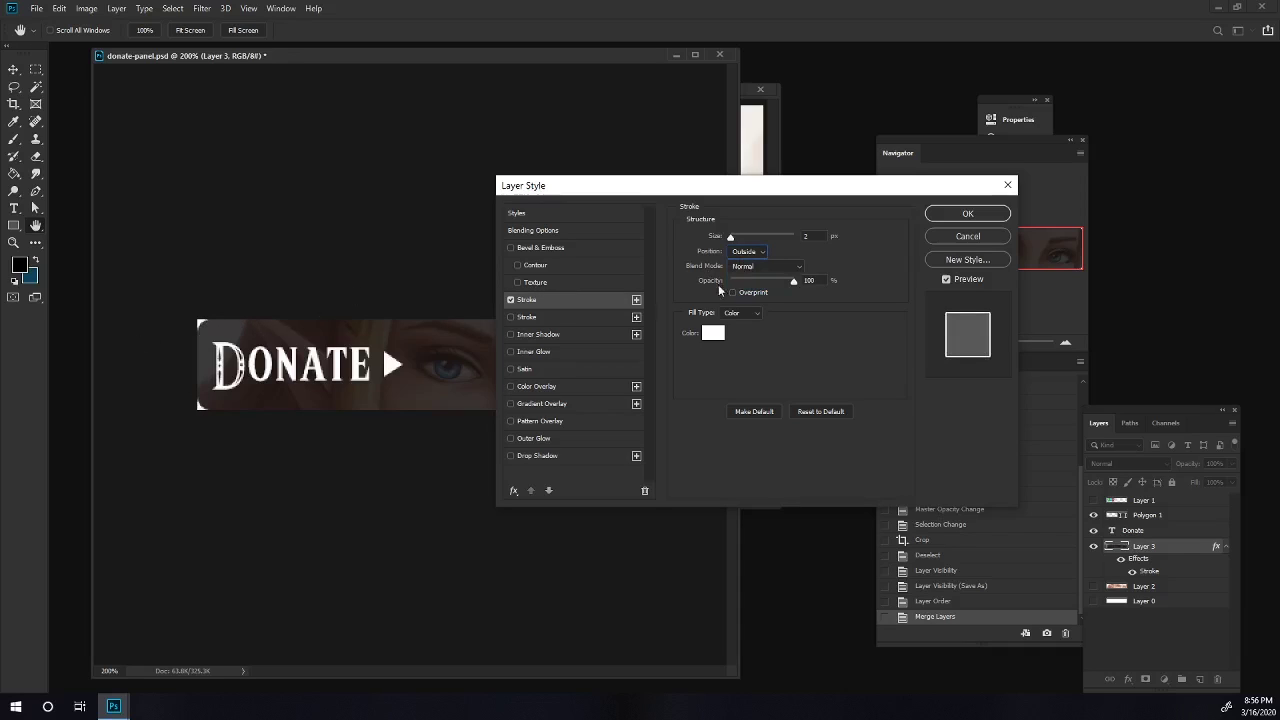
{"action": "left_click", "coordinate": [746, 251]}
{"action": "left_click", "coordinate": [752, 275]}
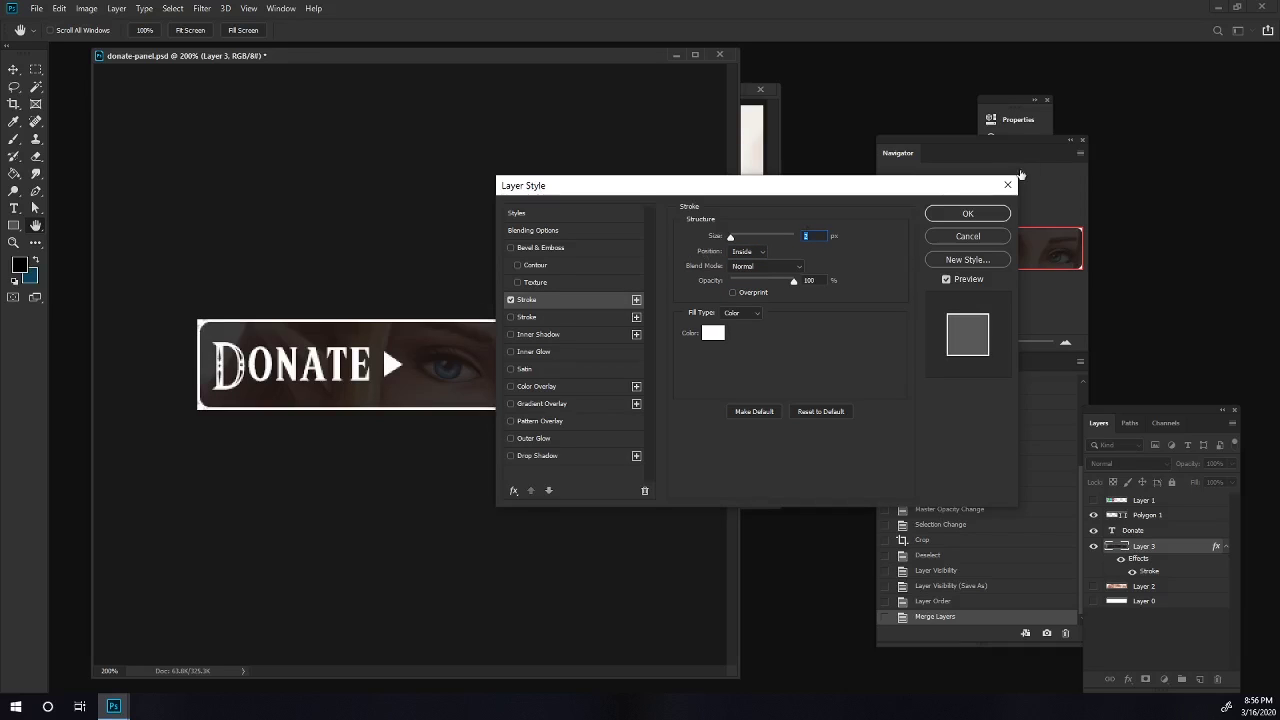
Change the panel's stroke color to light gray c6c6c6 and apply the layer style.
{"action": "left_click", "coordinate": [708, 335]}
{"action": "left_click", "coordinate": [489, 419]}
{"action": "left_click_drag", "start_coordinate": [489, 419], "coordinate": [460, 436]}
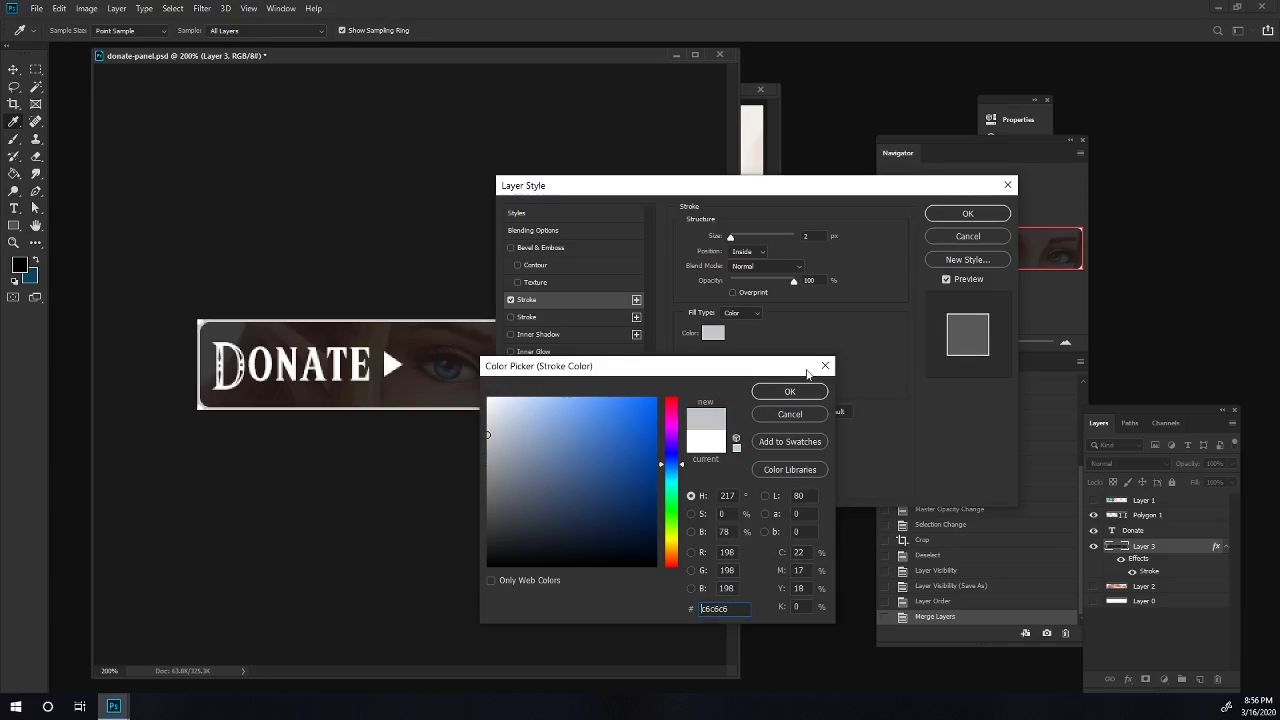
{"action": "left_click", "coordinate": [789, 391]}
{"action": "left_click", "coordinate": [967, 213]}
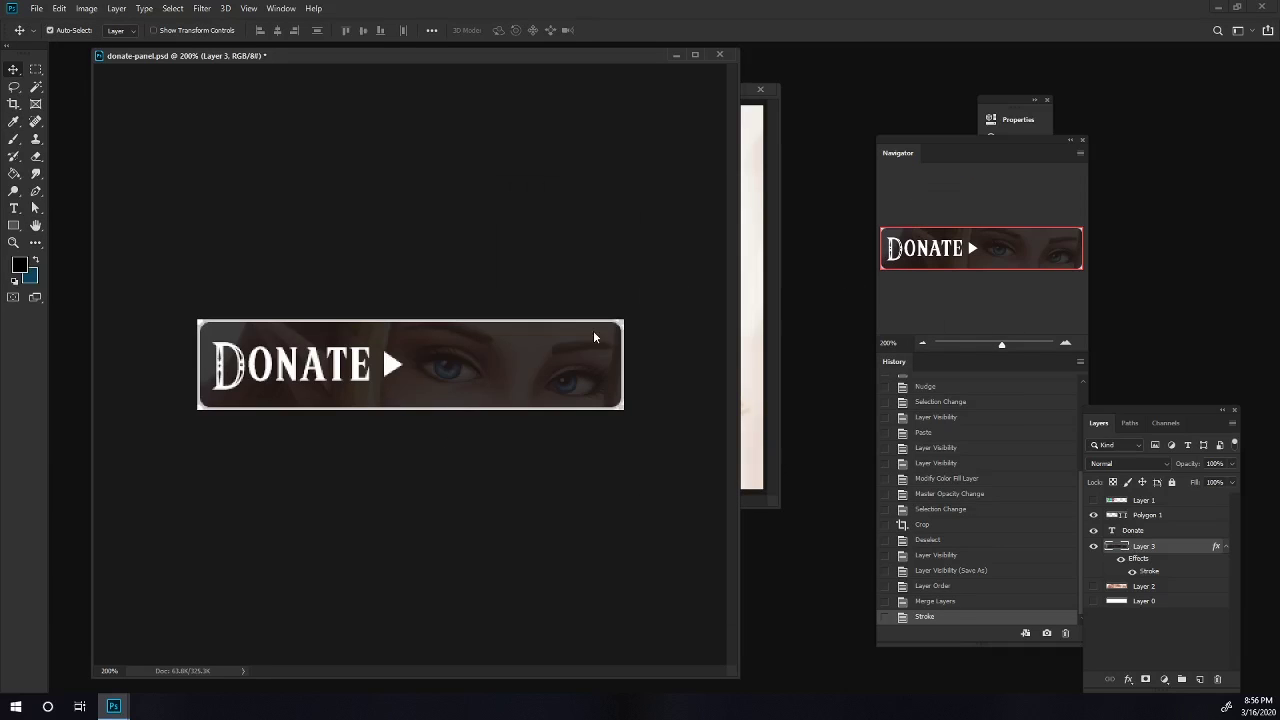
Save a PNG copy of the panel as donate-panel-art in the Botw-Panels folder, replacing the existing file.
{"action": "key", "text": "ctrl+shift+s"}
{"action": "left_click", "coordinate": [200, 542]}
{"action": "left_click", "coordinate": [200, 497]}
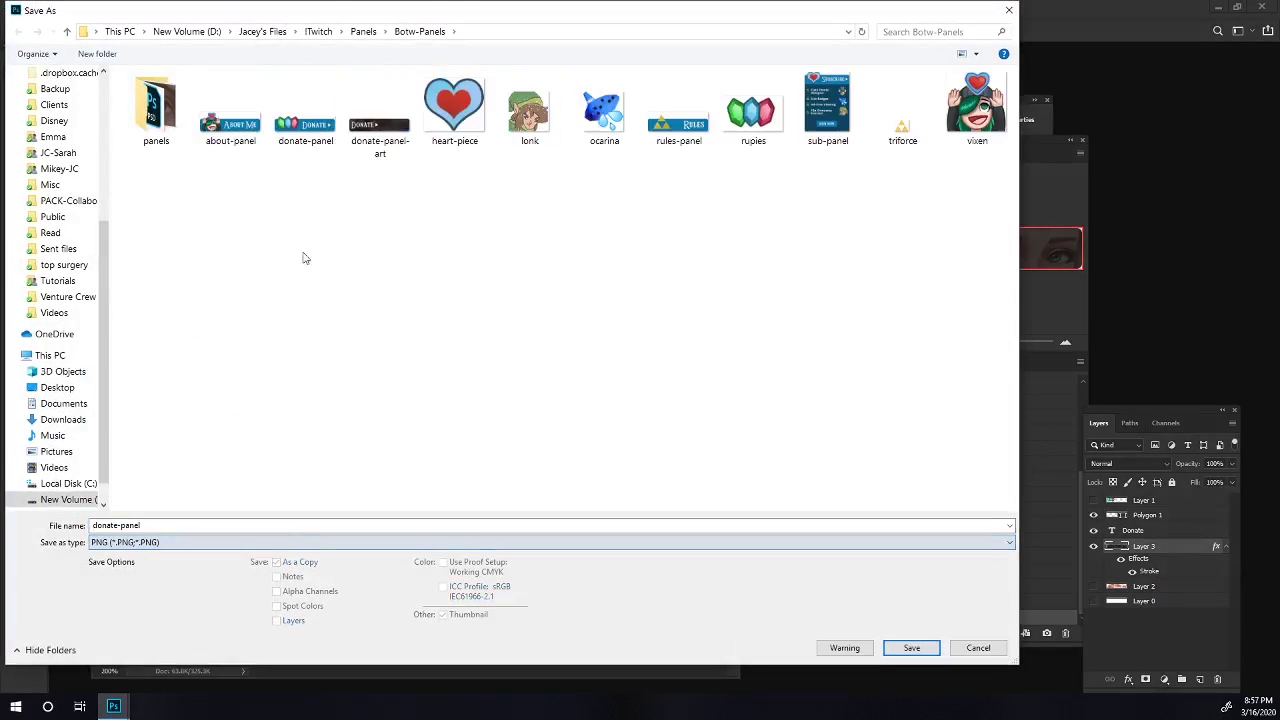
{"action": "left_click", "coordinate": [380, 115]}
{"action": "key", "text": "Return"}
{"action": "left_click", "coordinate": [662, 350]}
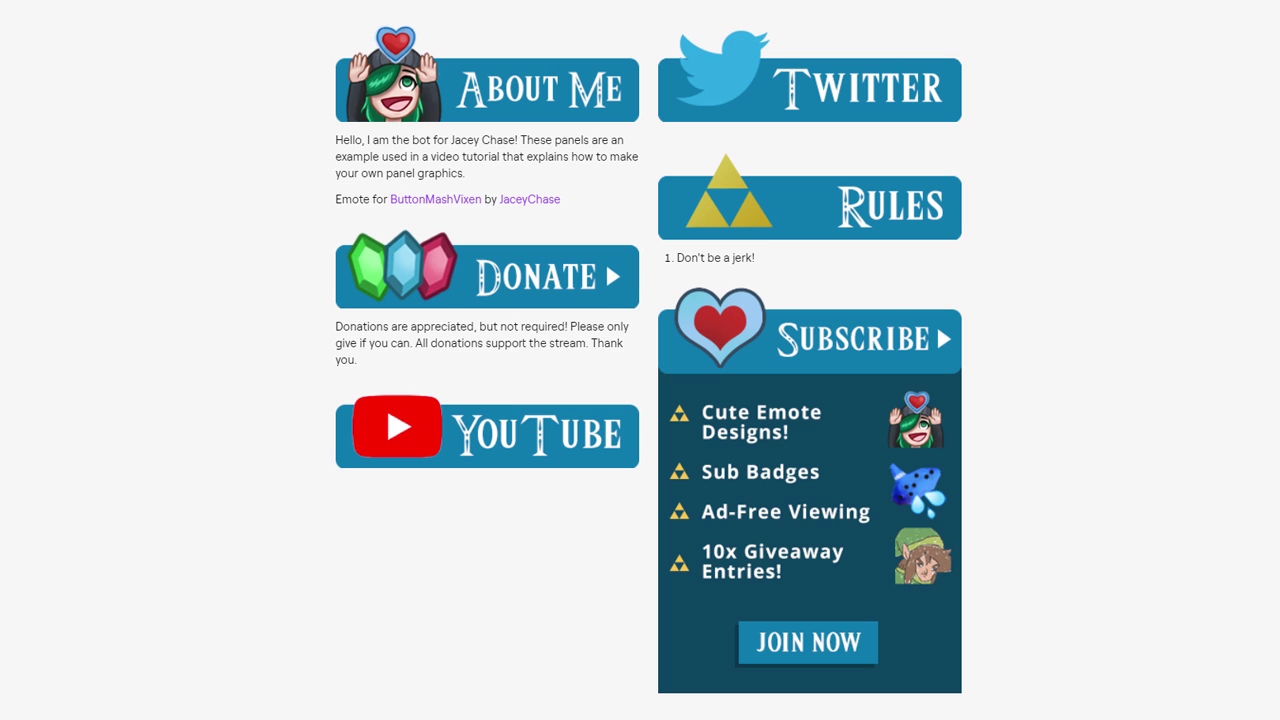